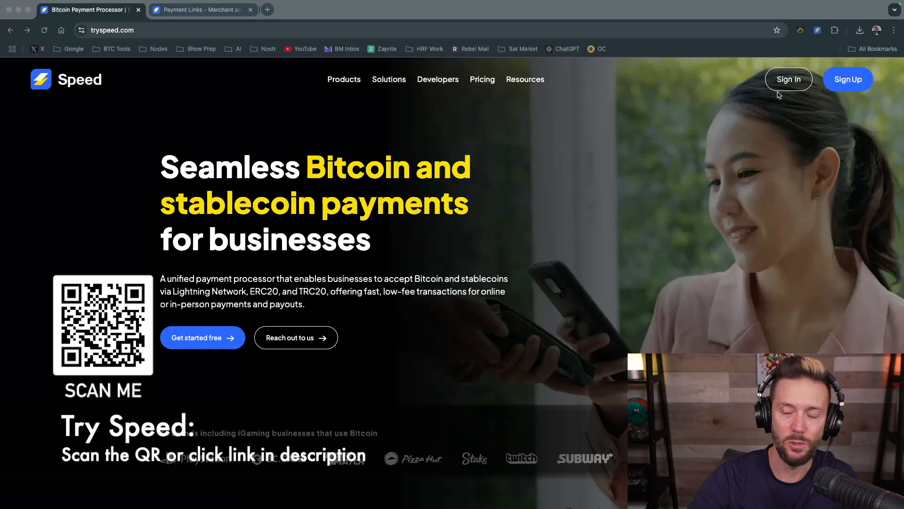
Switch the merchant account to test mode and back to live mode
click(831, 124)
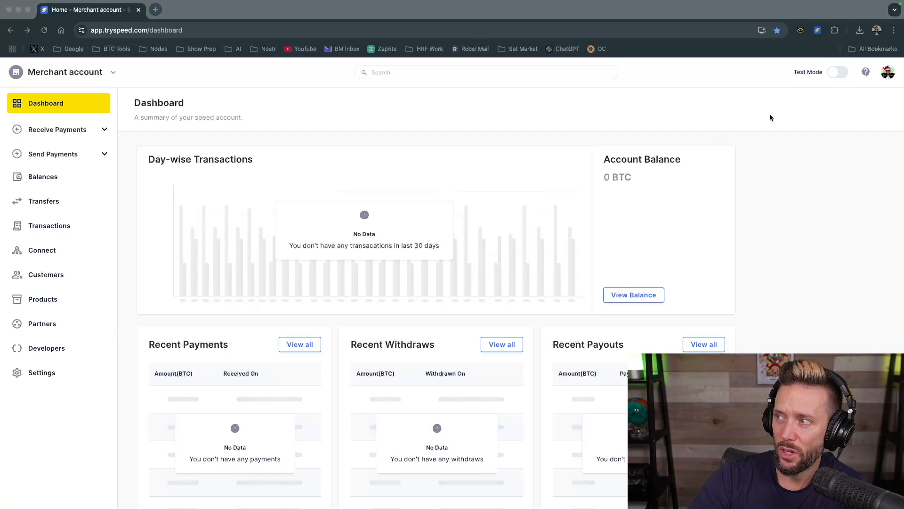
click(806, 70)
click(837, 74)
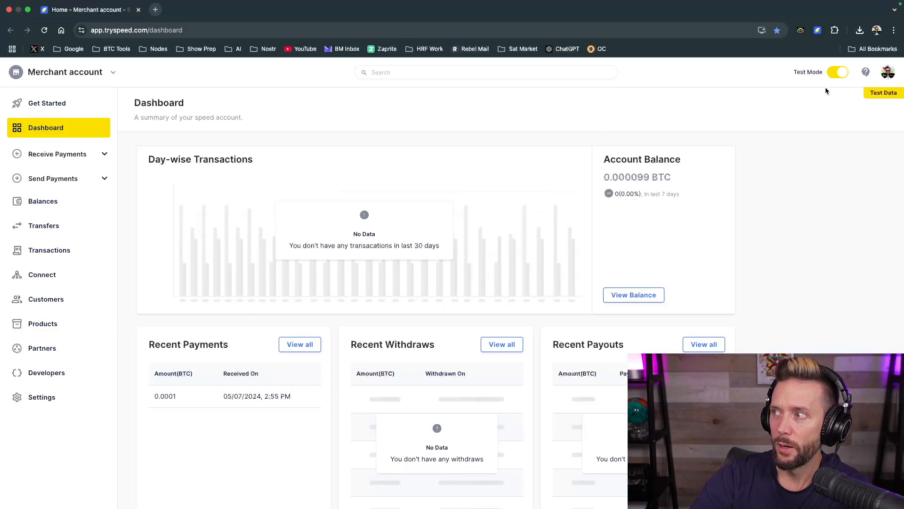
click(833, 75)
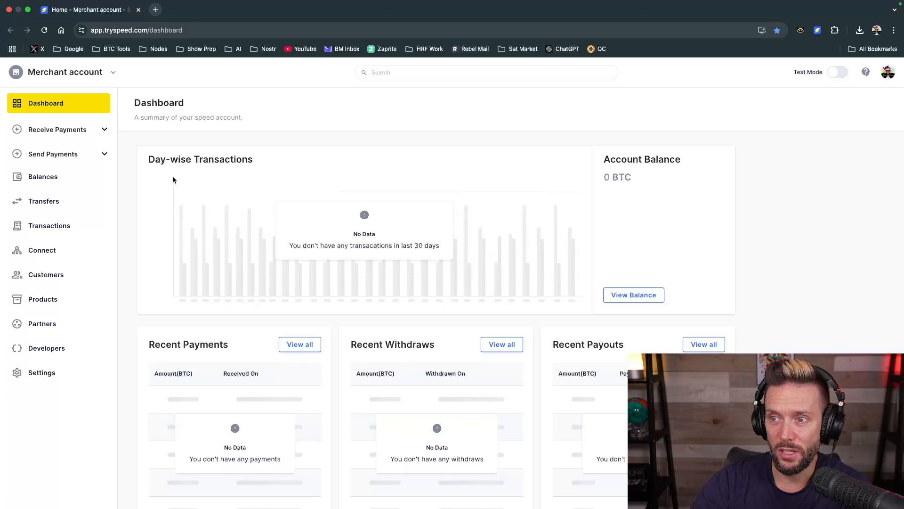
Review the dashboard's day-wise transactions, account balance, and recent payments, withdraws, payouts and transactions
scroll(327, 282, down, 1)
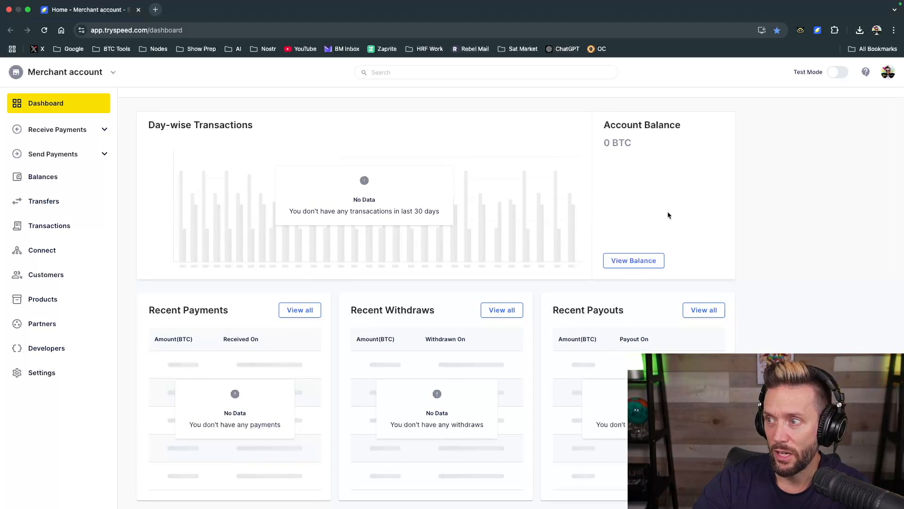
scroll(339, 316, down, 3)
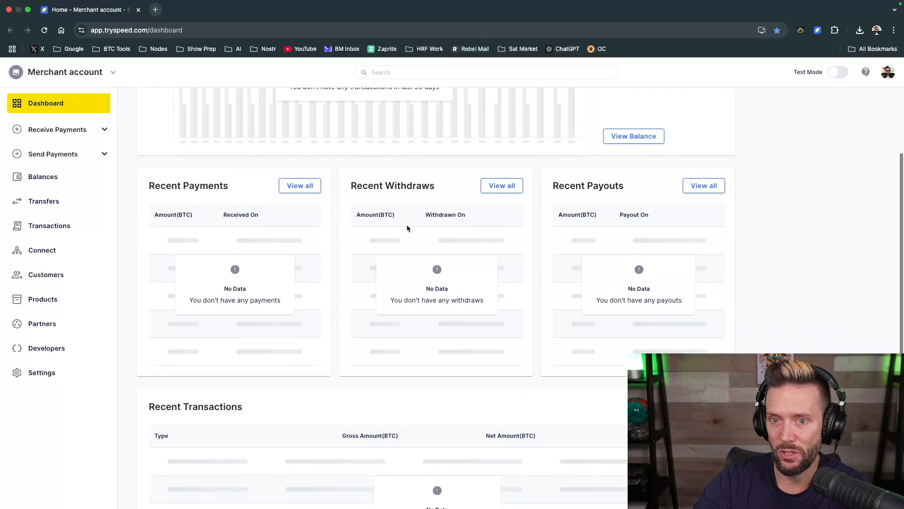
scroll(591, 225, down, 2)
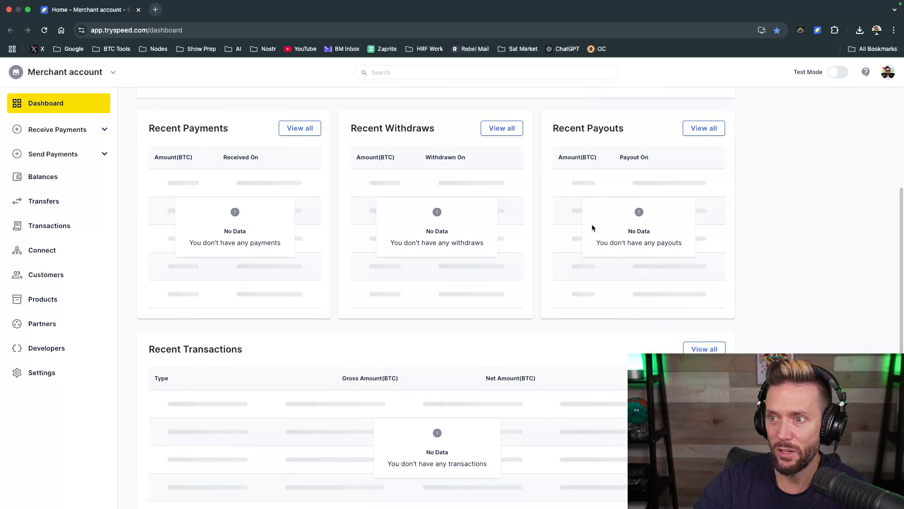
scroll(333, 318, down, 3)
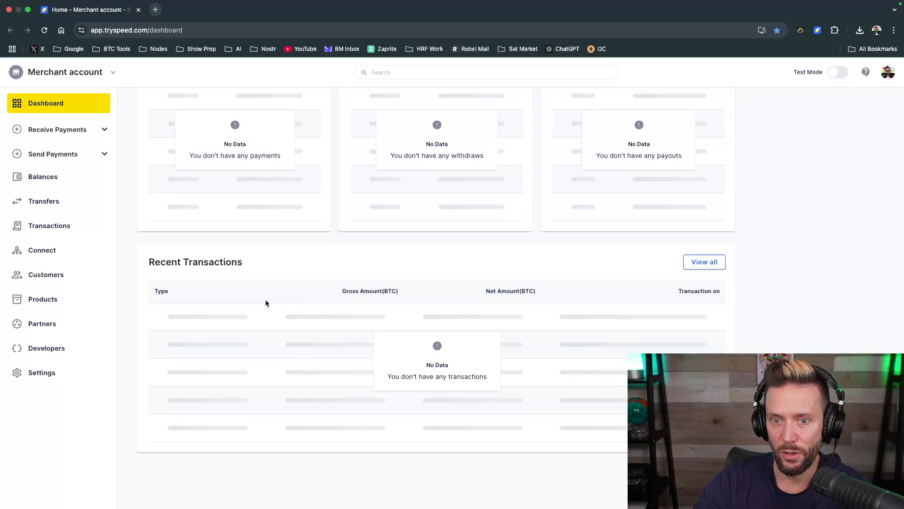
scroll(244, 308, up, 8)
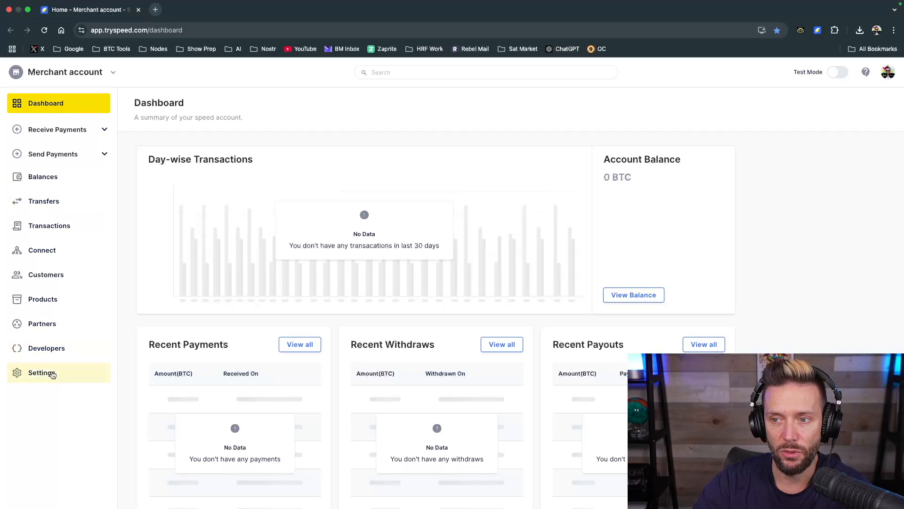
Look through the available accounts and the Receive Payments and Send Payments options
click(114, 73)
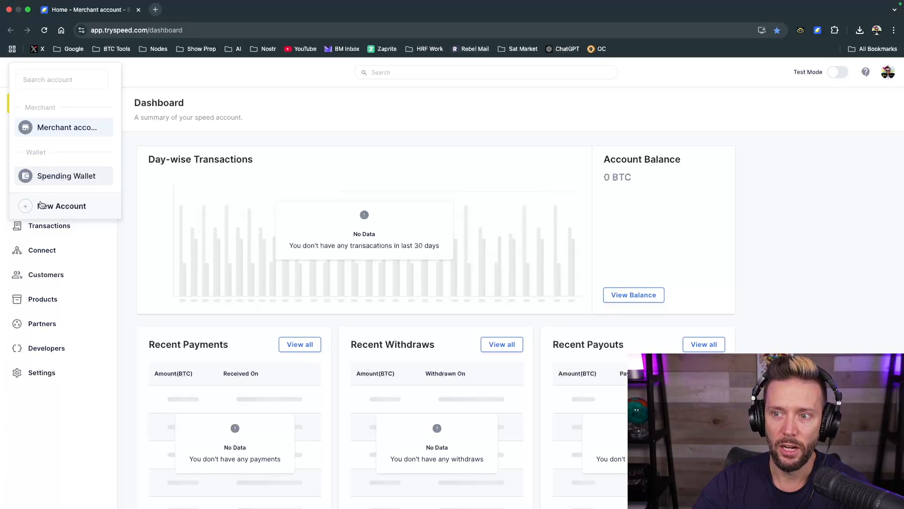
click(148, 82)
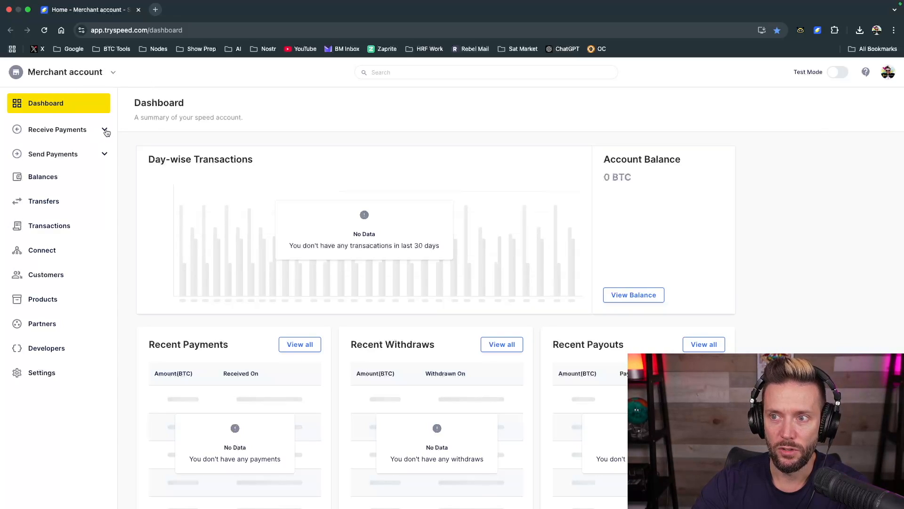
click(105, 131)
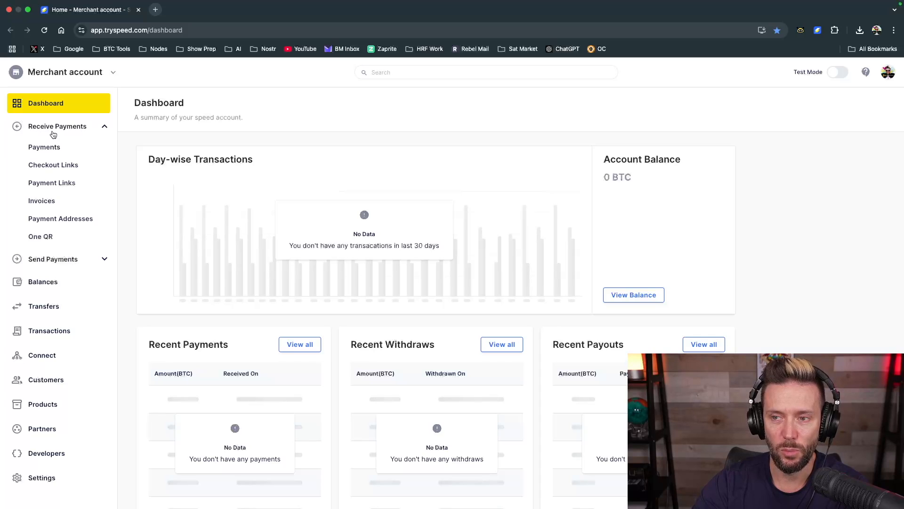
click(106, 126)
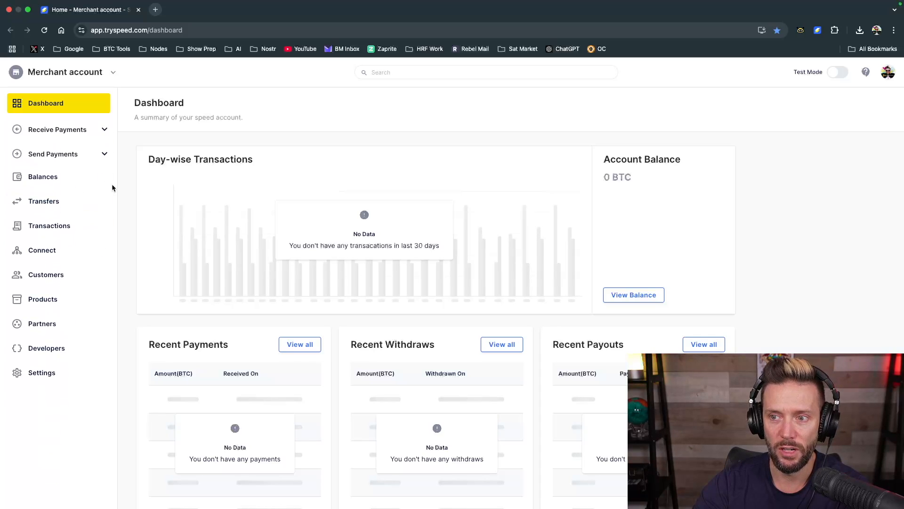
click(103, 157)
click(103, 156)
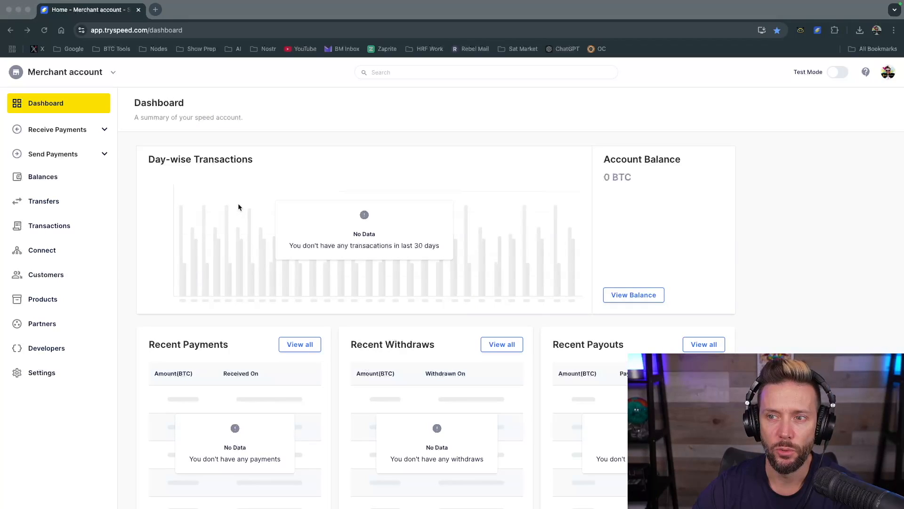
Examine each way to receive payments: Payments, Checkout Links, Payment Links, Invoices, Payment Addresses and One QR
click(105, 132)
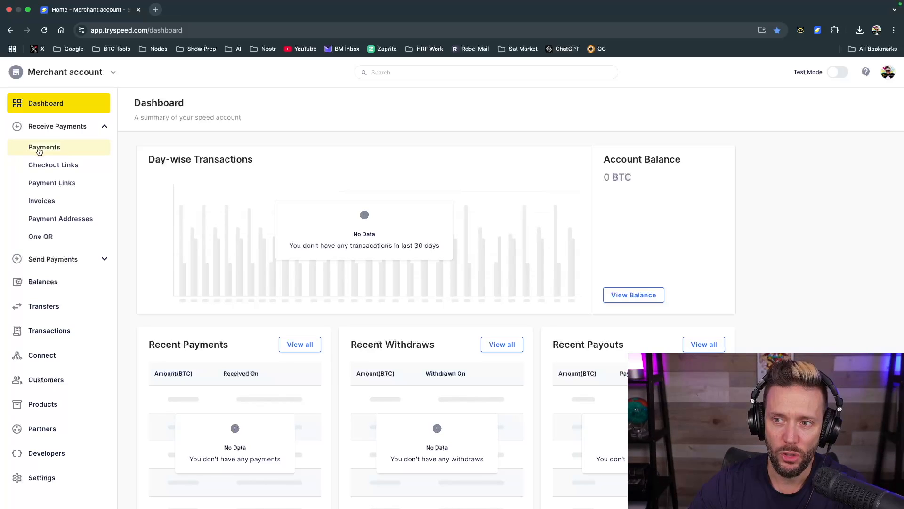
click(43, 150)
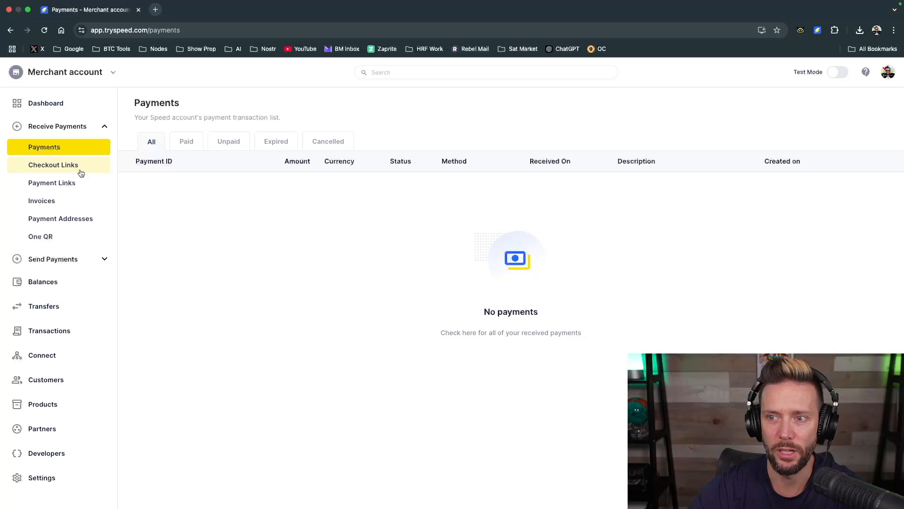
click(65, 169)
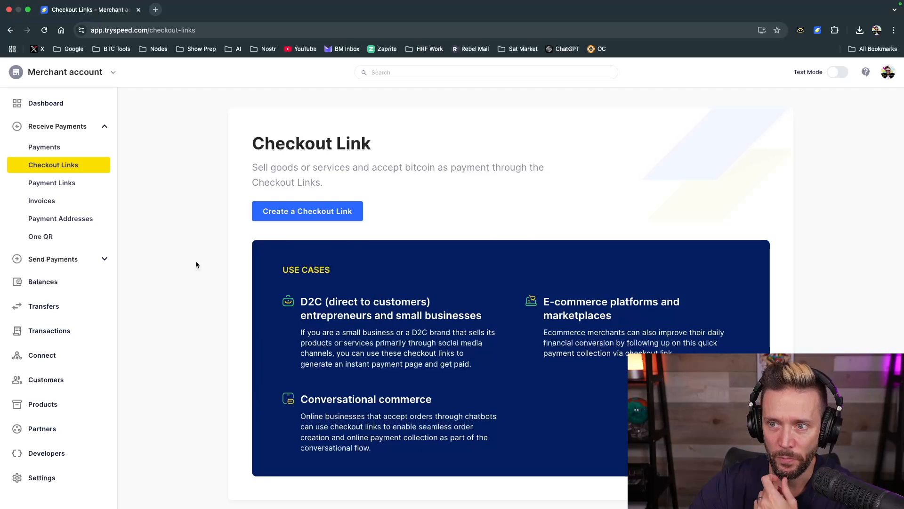
click(58, 184)
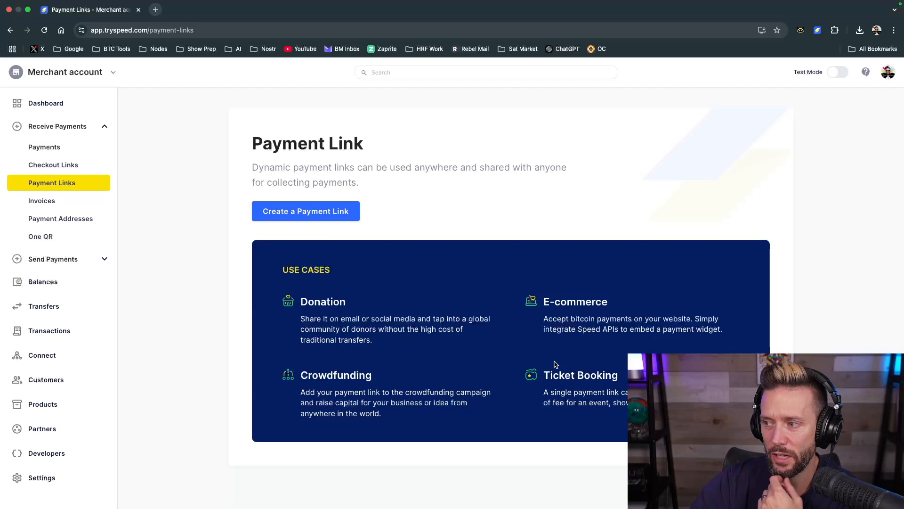
click(39, 201)
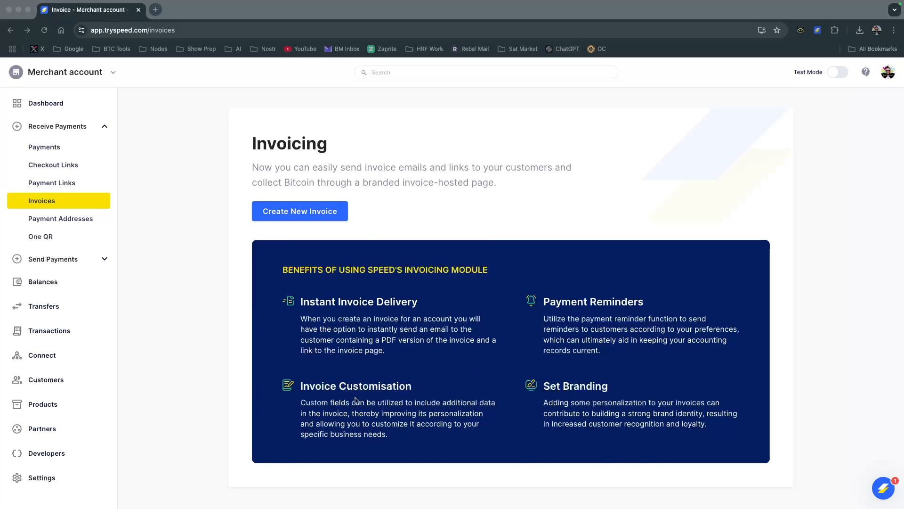
click(397, 388)
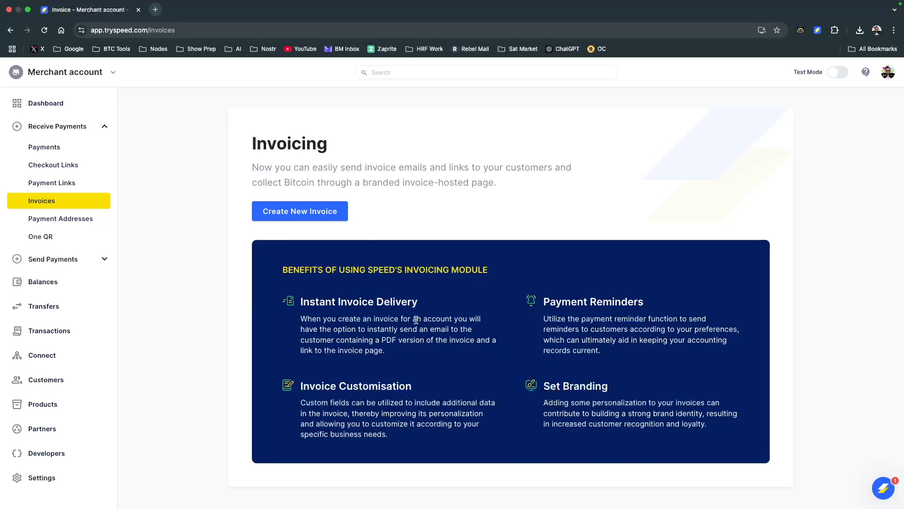
click(49, 218)
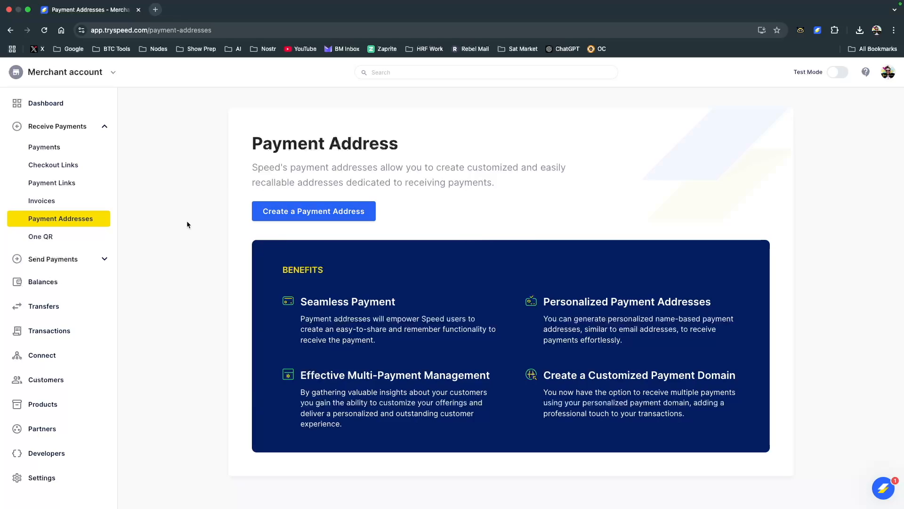
click(49, 240)
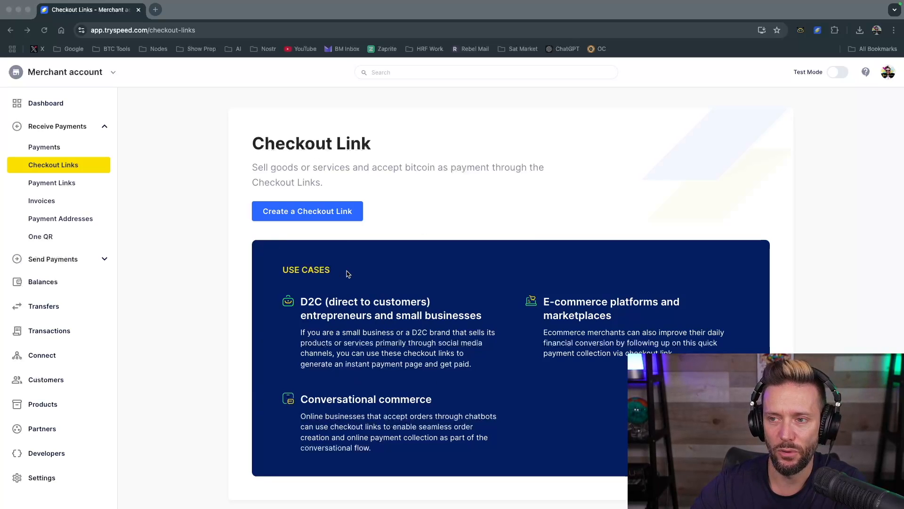
Start a new checkout link and set its amount to 2.00 USD
click(196, 225)
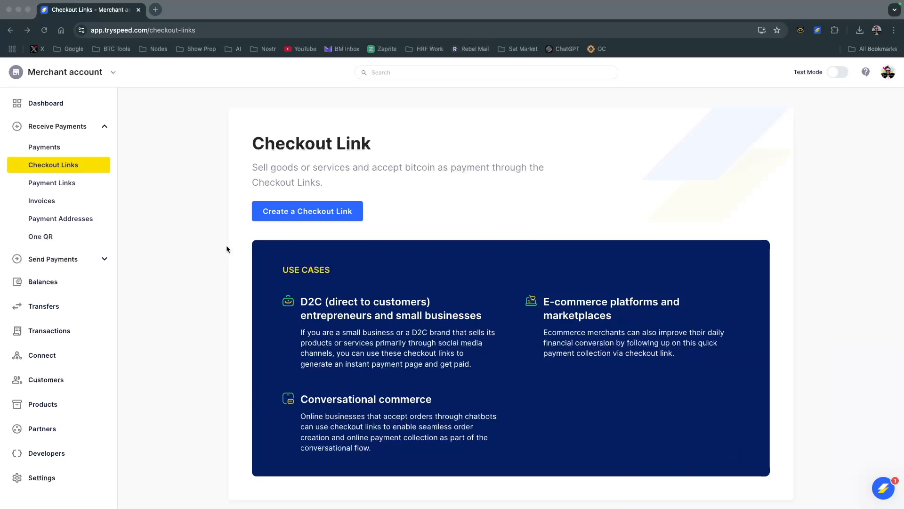
click(296, 210)
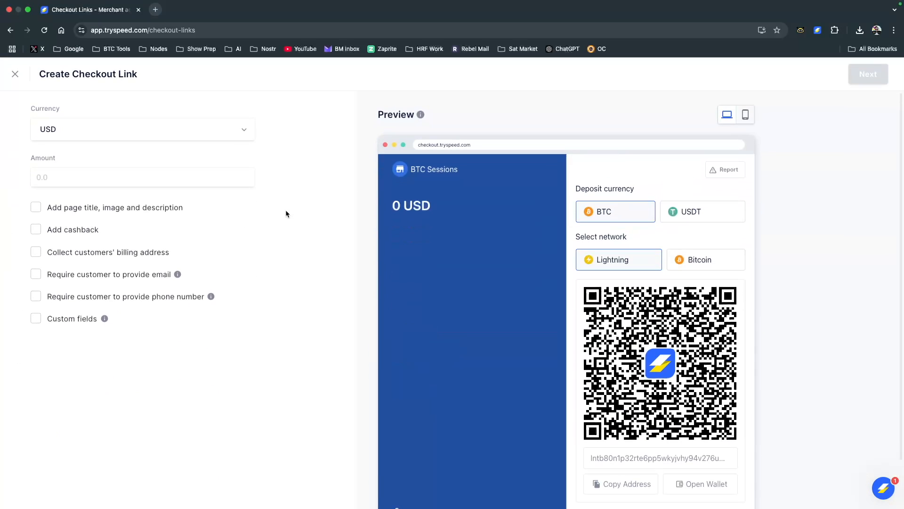
click(80, 134)
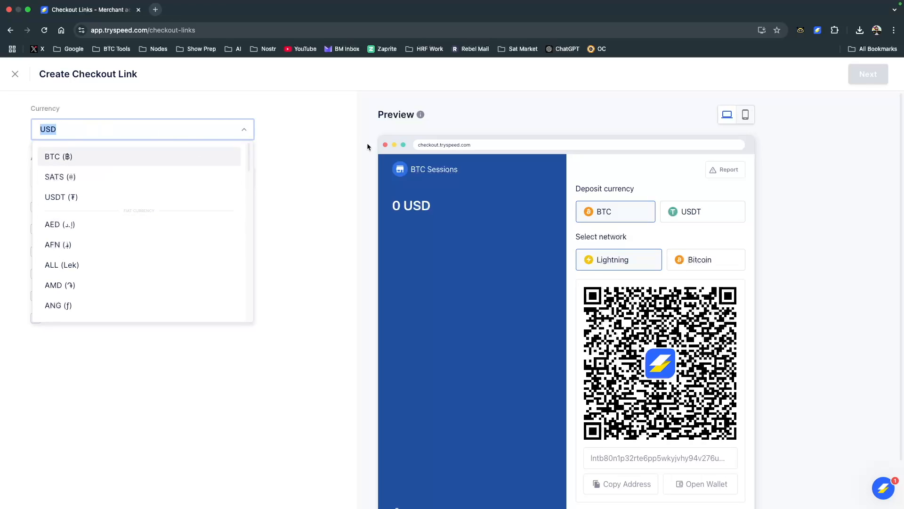
click(301, 153)
click(70, 181)
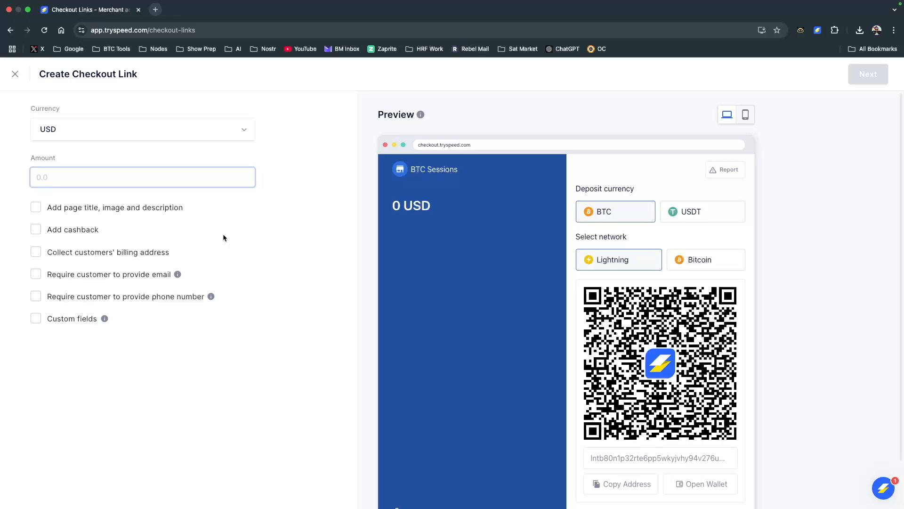
text(2.00)
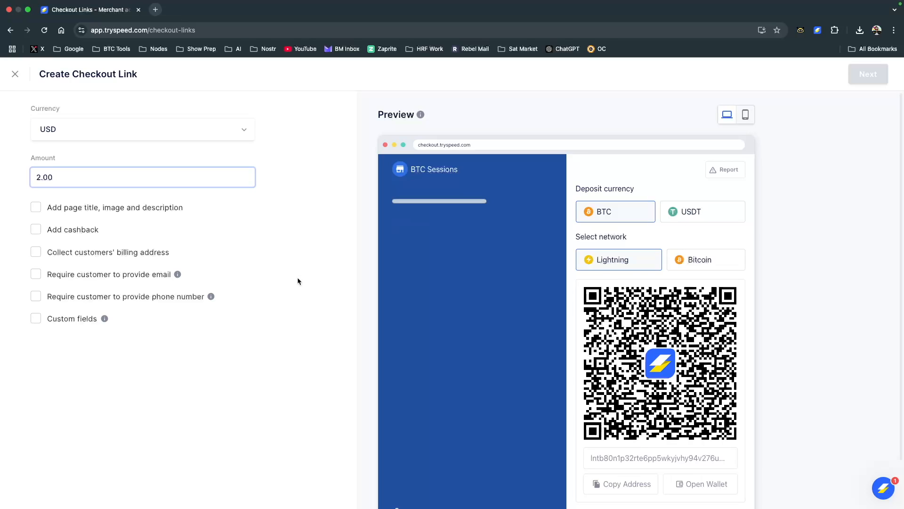
click(316, 300)
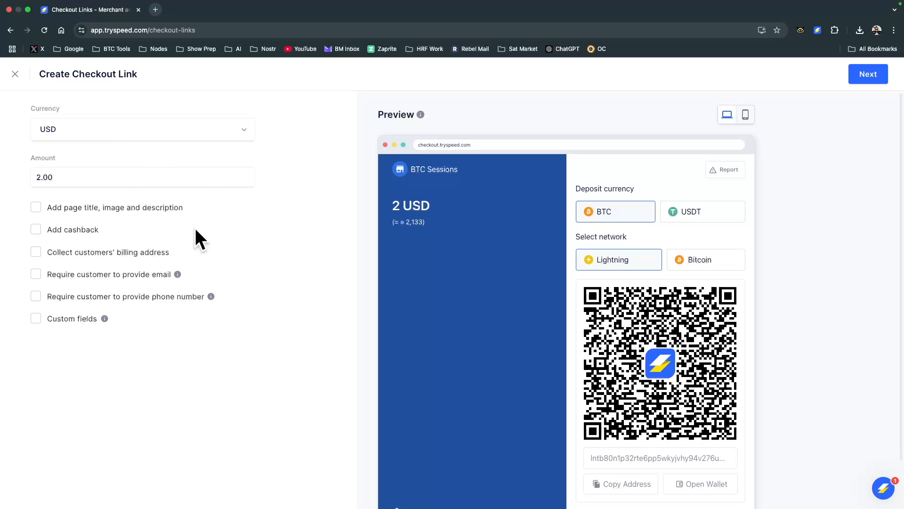
Enable the page title, image and description for the checkout link and enter "Test Page" as the title
click(36, 208)
click(65, 253)
text(Test Page)
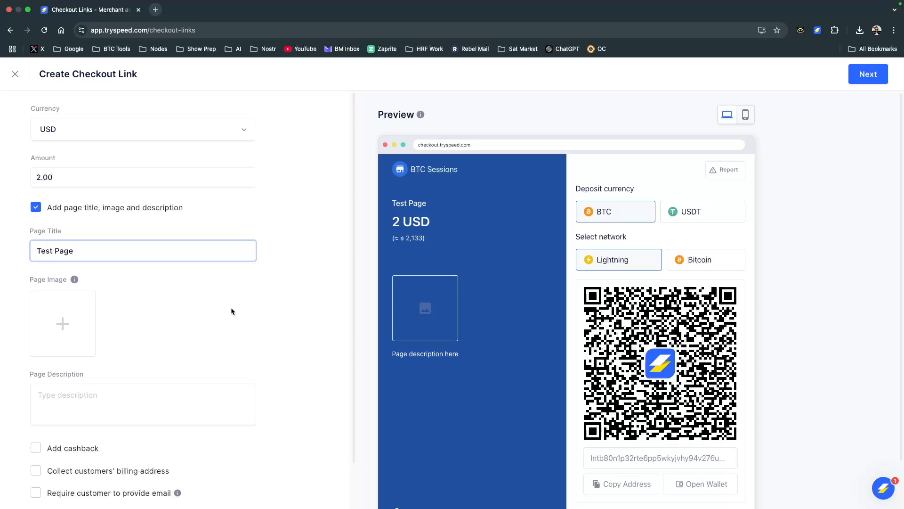
Upload "btc sessions icon.jpg" from the BTC Sessions Logos folder in Pictures as the checkout page image
click(64, 326)
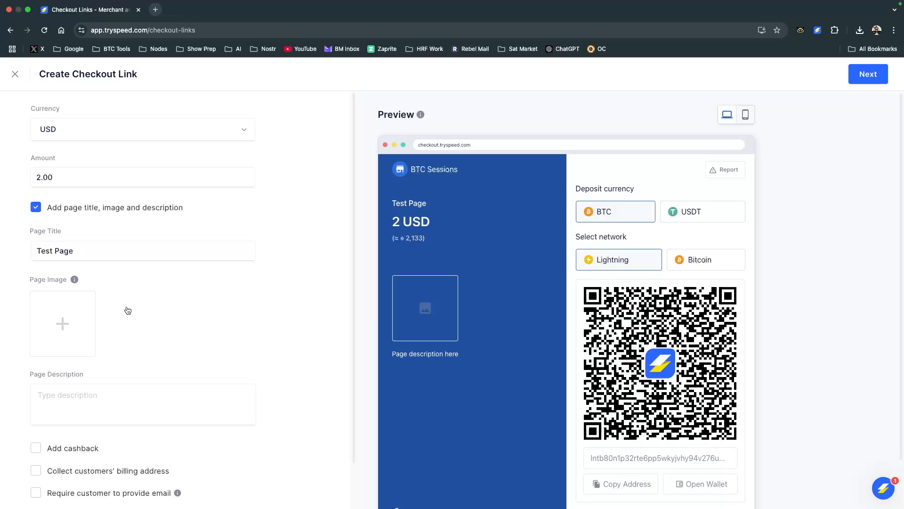
click(293, 278)
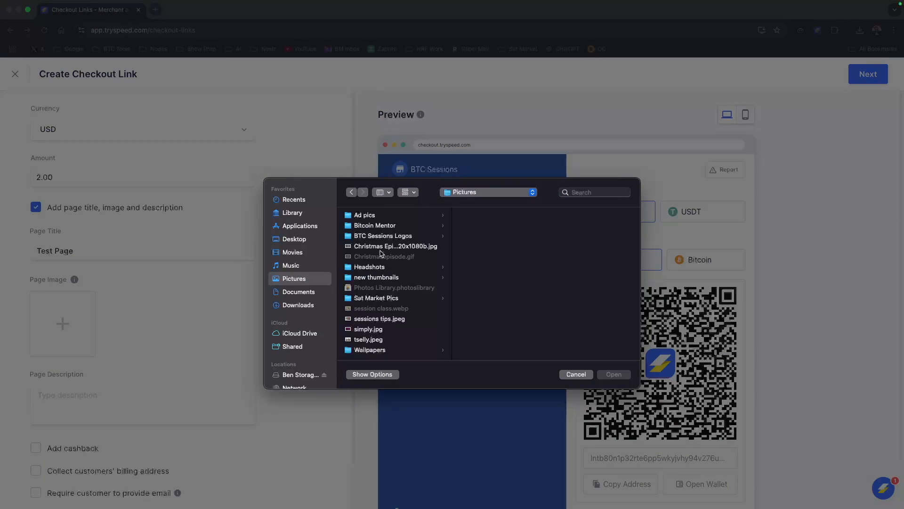
click(379, 235)
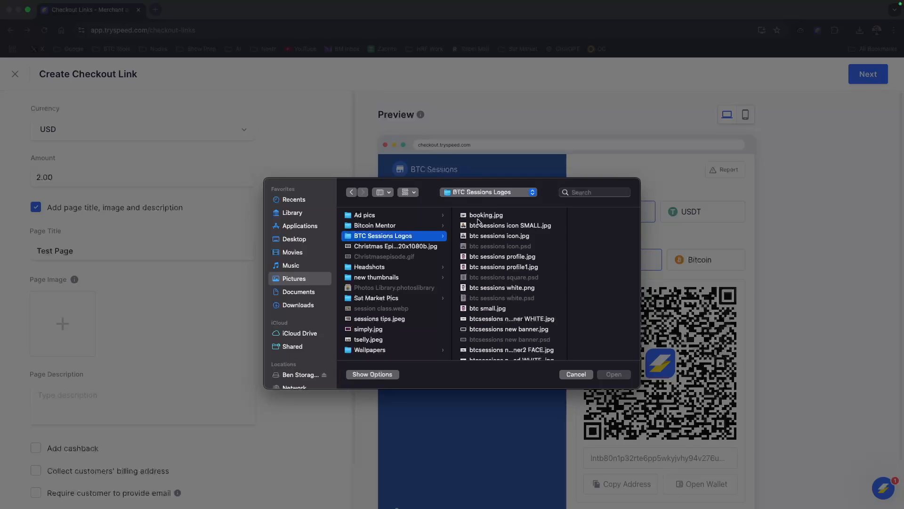
click(490, 235)
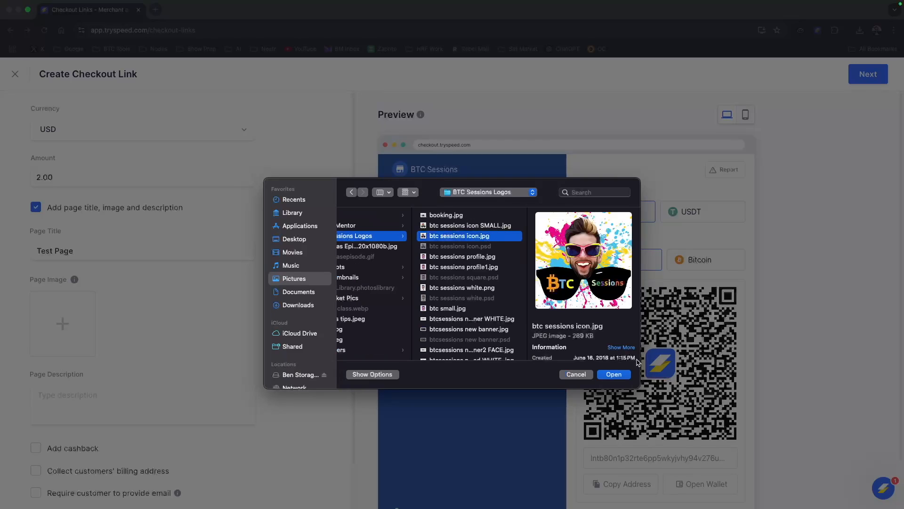
click(614, 374)
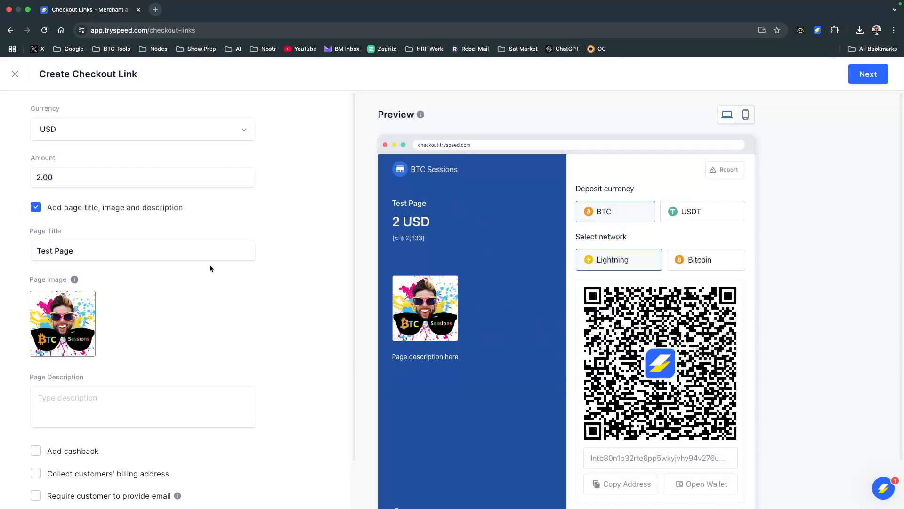
Enter "Testing my speed account!" as the checkout page description
click(49, 401)
text(Testing)
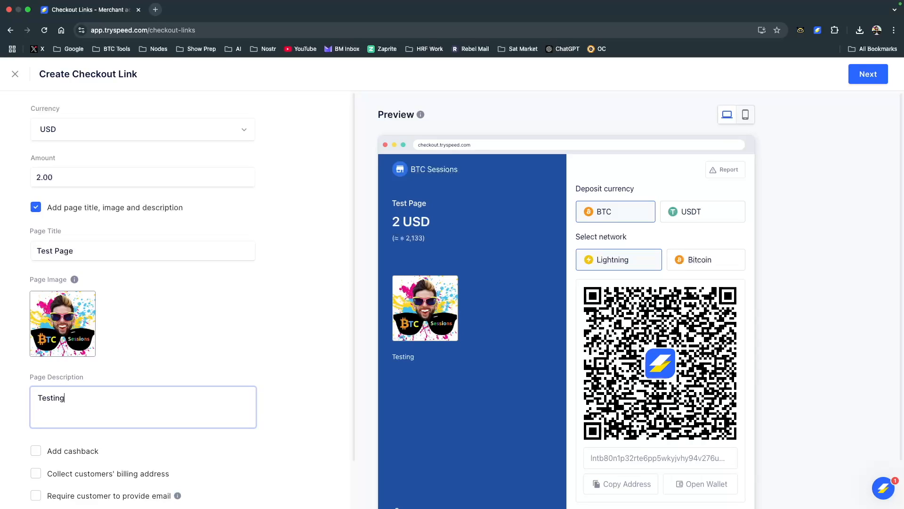
text( my speed account!)
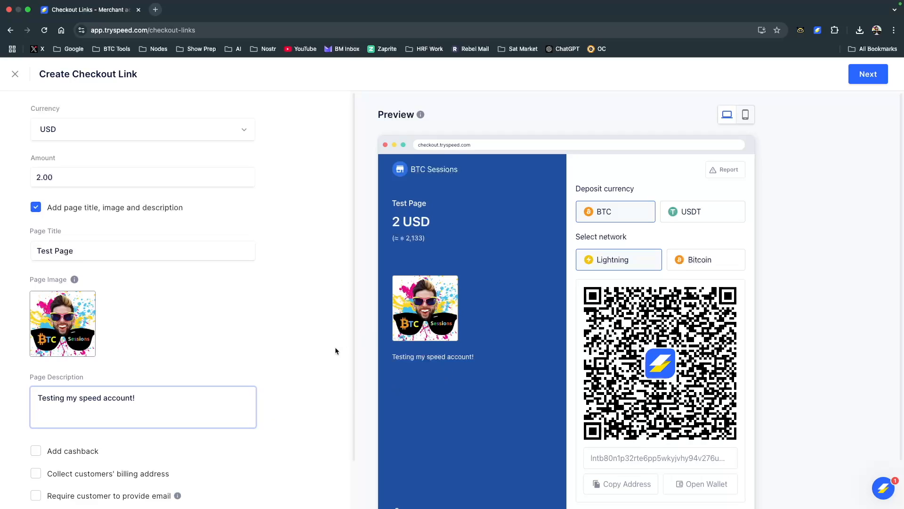
Require customers to provide their email on the checkout link and continue to the confirmation page settings
scroll(326, 382, down, 2)
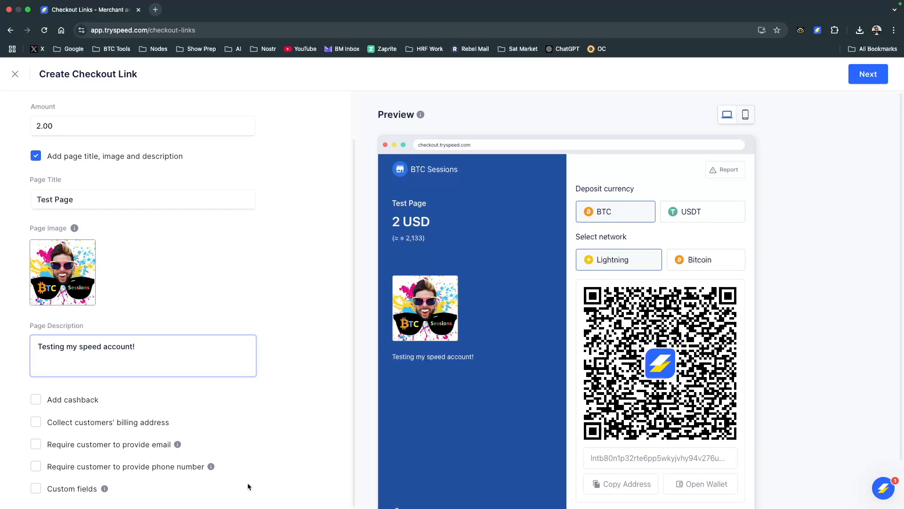
scroll(559, 413, down, 2)
scroll(559, 413, up, 2)
click(36, 450)
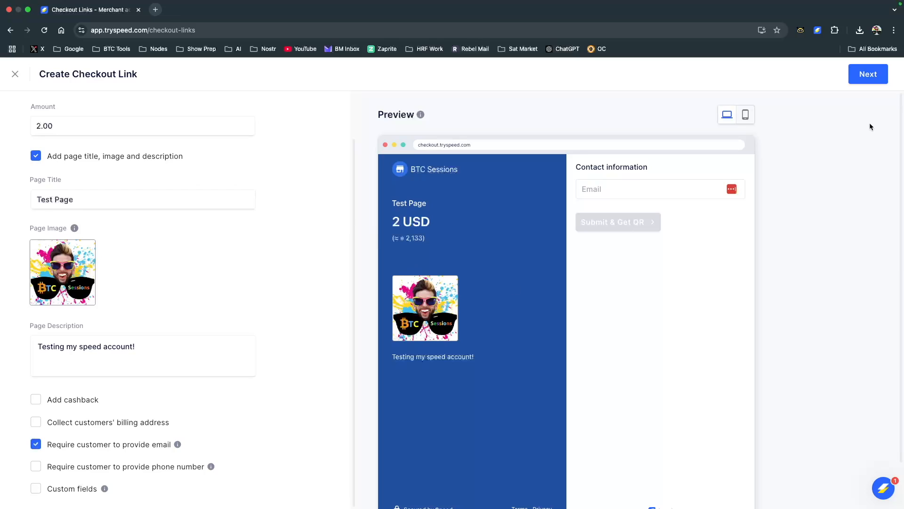
click(858, 72)
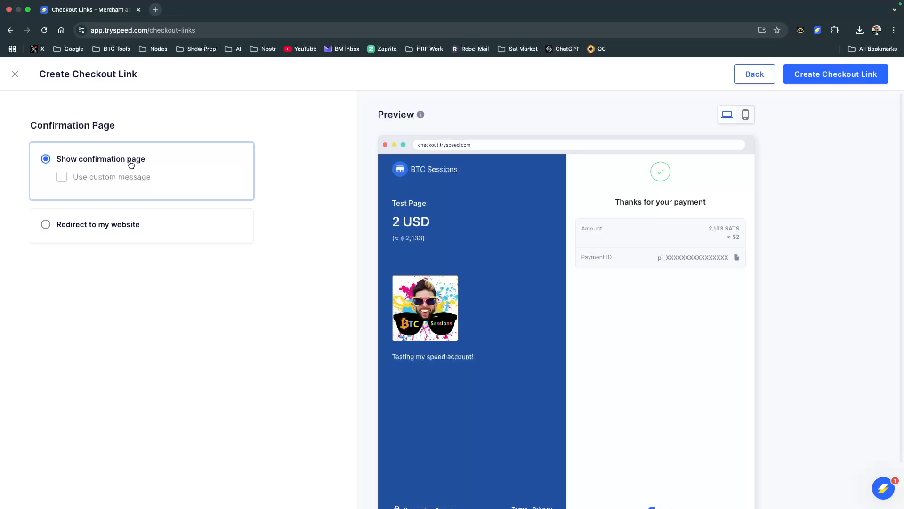
Set the custom confirmation message to "Thanks for test!" and create the checkout link
click(61, 182)
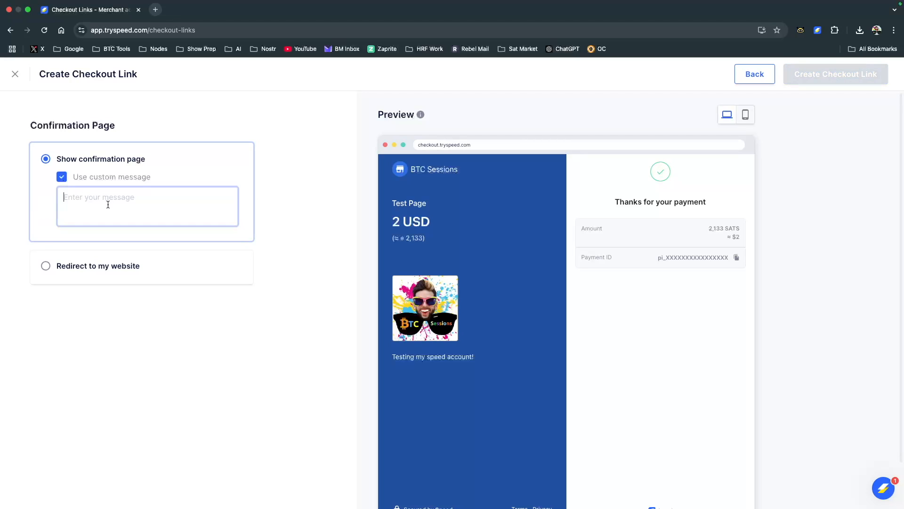
text(Thanks for test!)
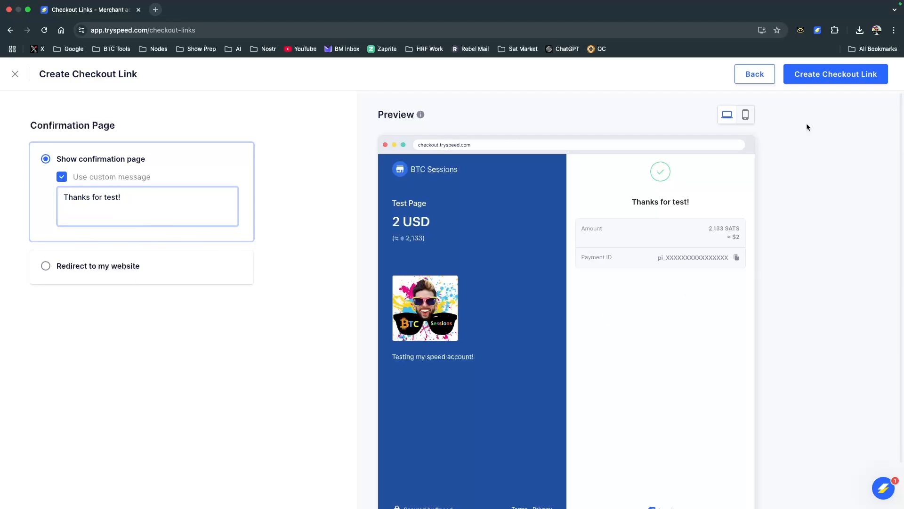
click(828, 83)
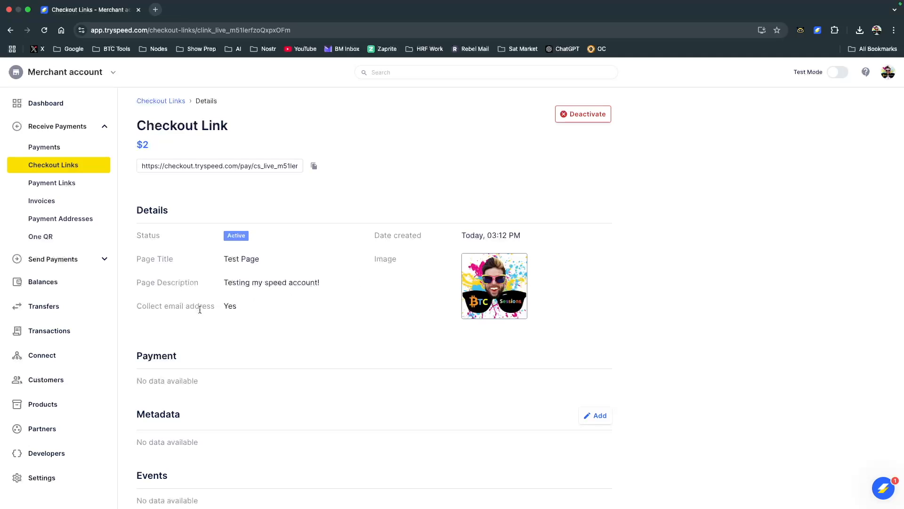
Copy the new checkout link's URL from its details page and open it in a new browser tab
scroll(517, 339, down, 1)
scroll(517, 339, down, 2)
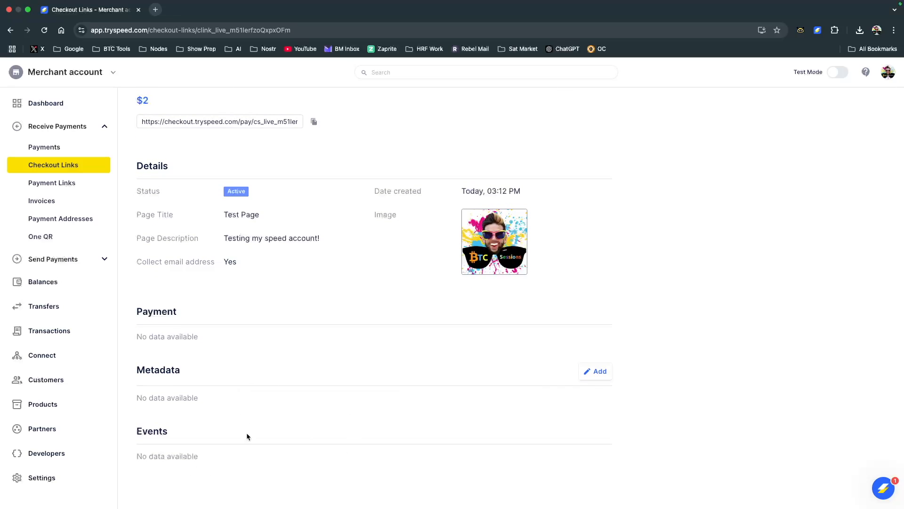
scroll(485, 412, up, 5)
scroll(485, 408, down, 1)
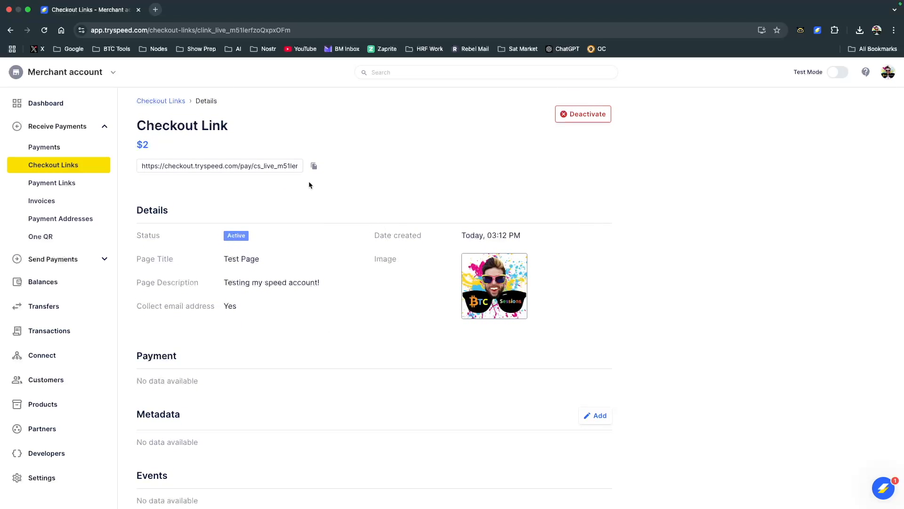
click(314, 167)
click(156, 10)
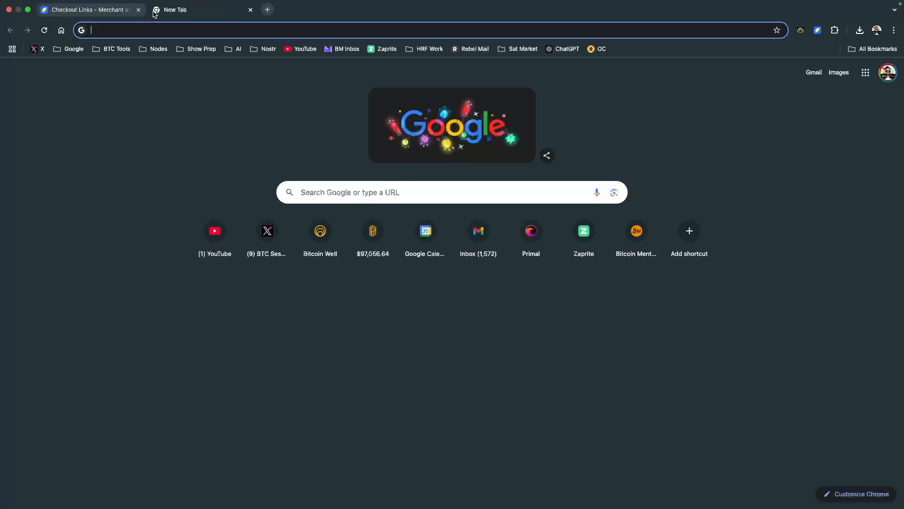
key(super+v)
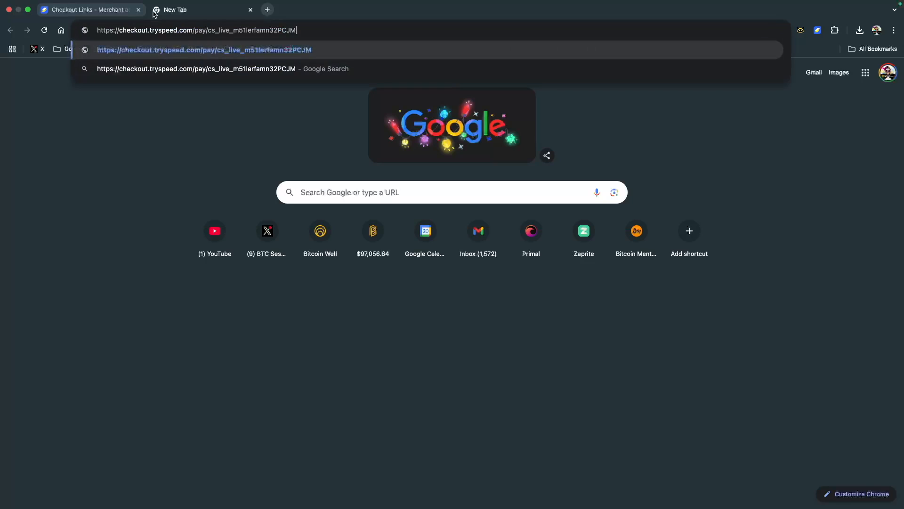
key(Return)
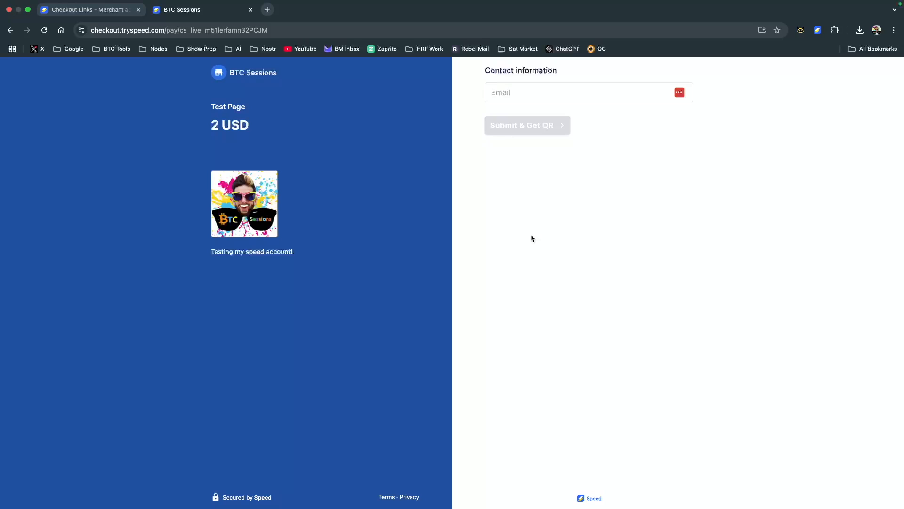
Fill in the contact email on the checkout page and submit it to get the payment QR code
click(498, 95)
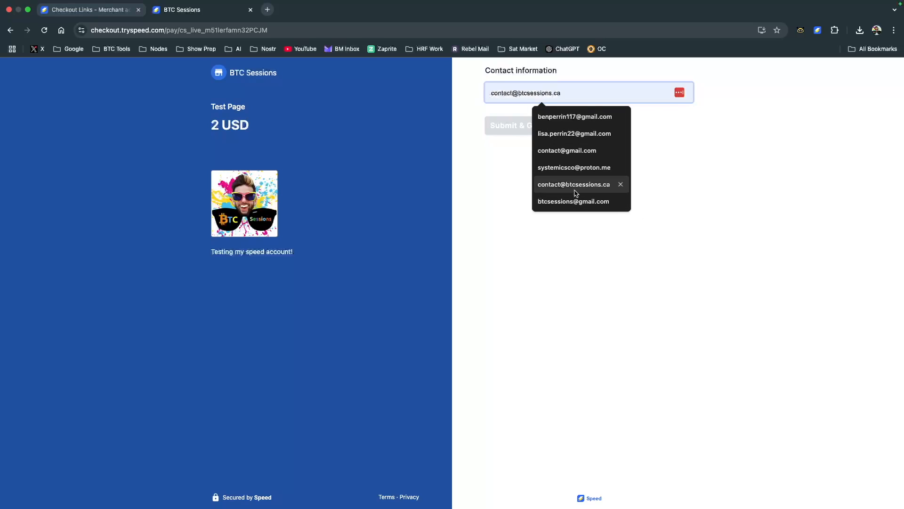
click(558, 202)
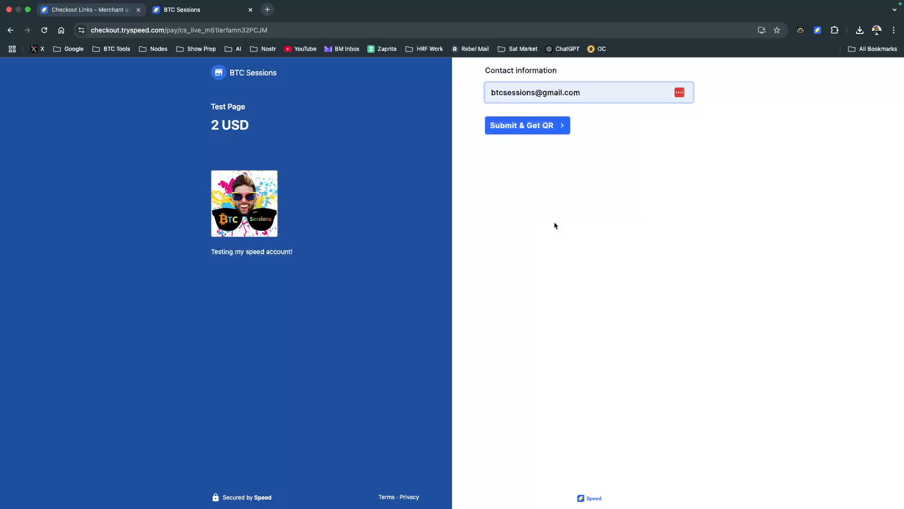
click(520, 125)
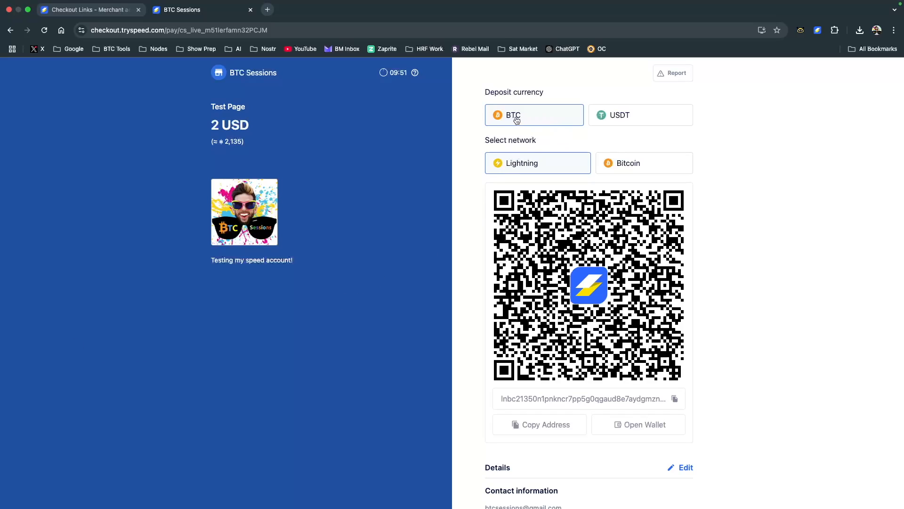
Switch the deposit currency to USDT and back to BTC, and copy the Lightning payment address
click(620, 119)
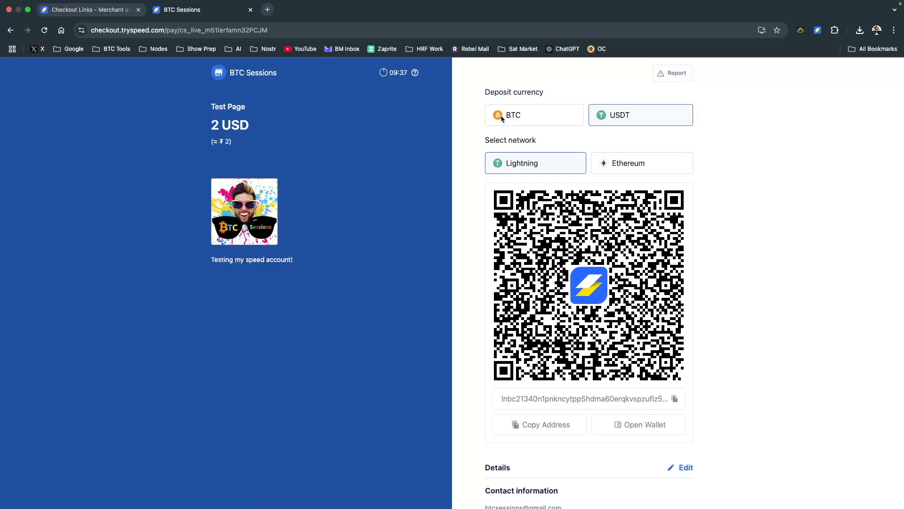
click(529, 115)
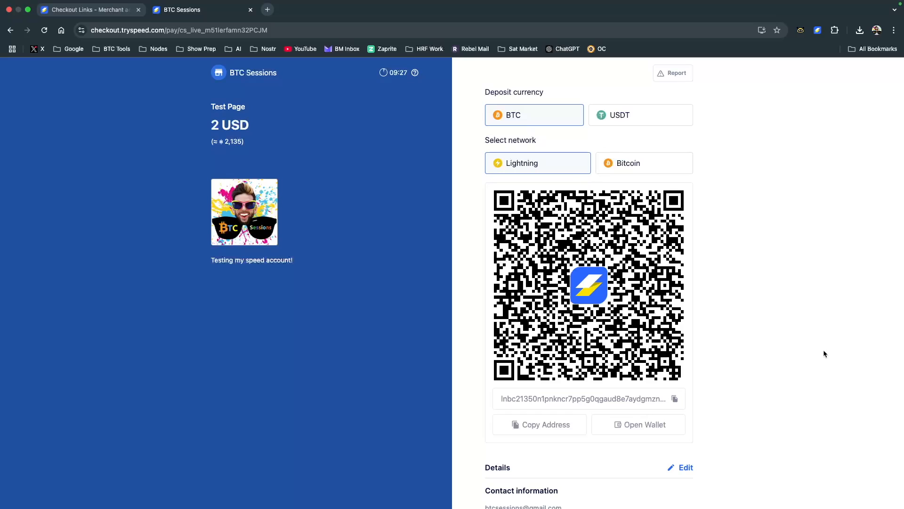
scroll(798, 372, down, 2)
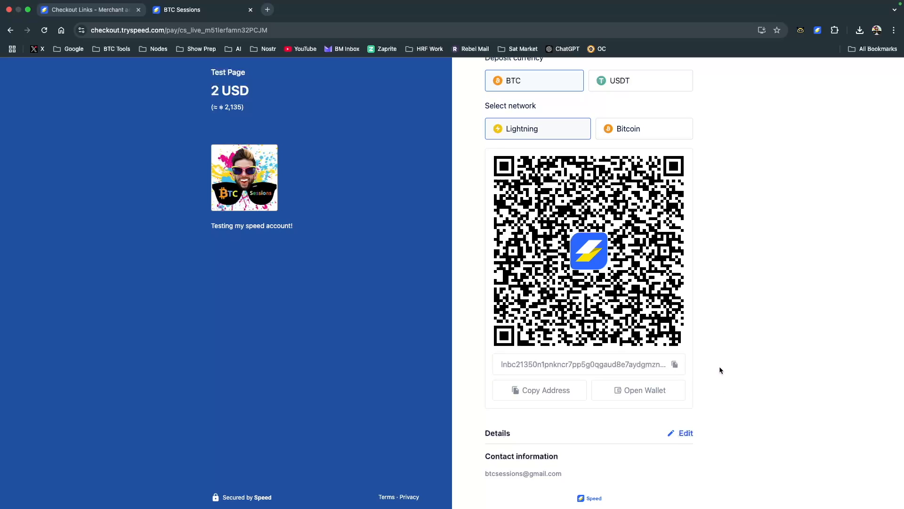
scroll(719, 370, up, 2)
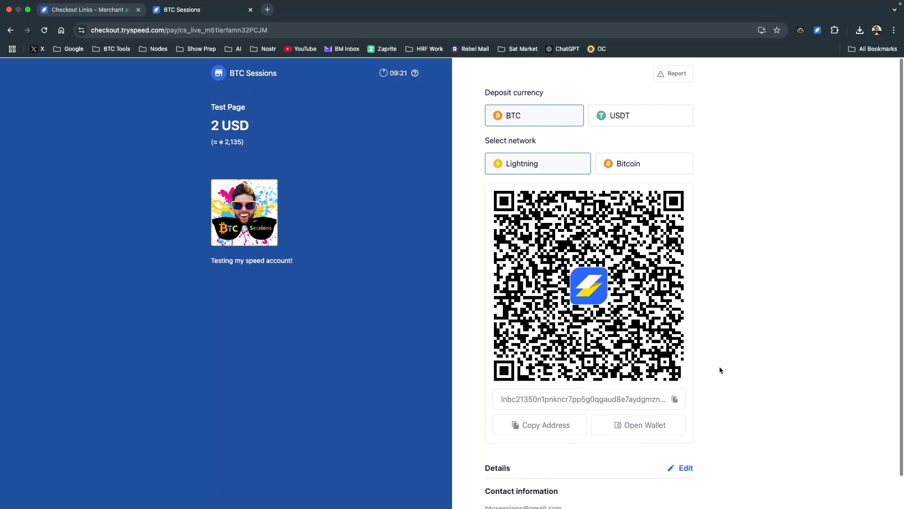
click(529, 426)
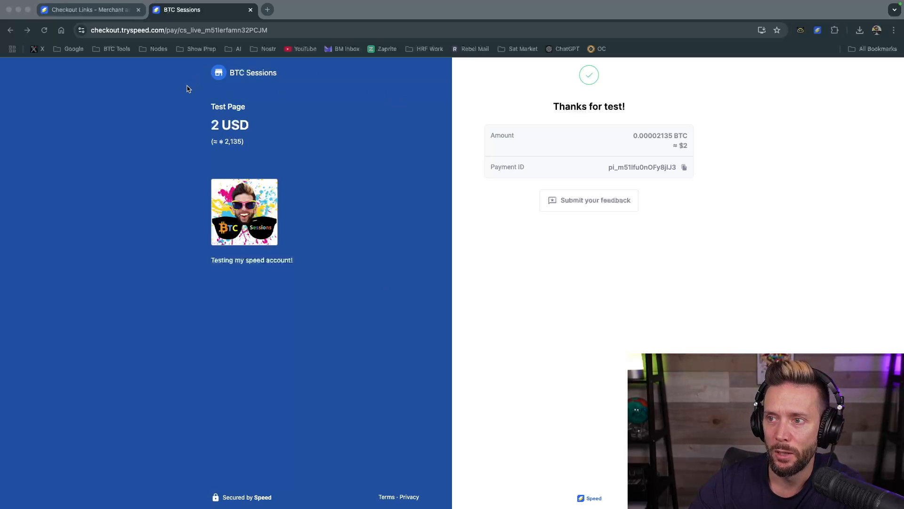
Return to the merchant dashboard and review the day-wise chart, account balance, recent payments and recent transactions
click(68, 11)
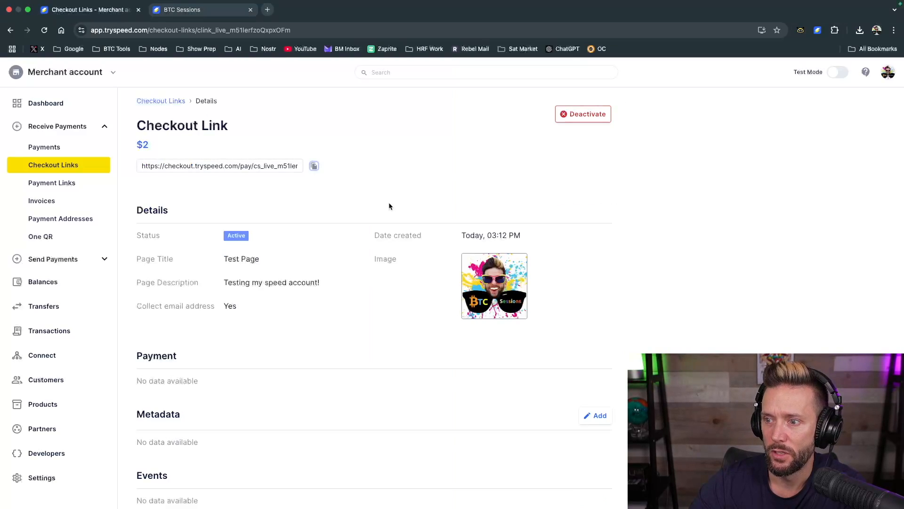
click(42, 104)
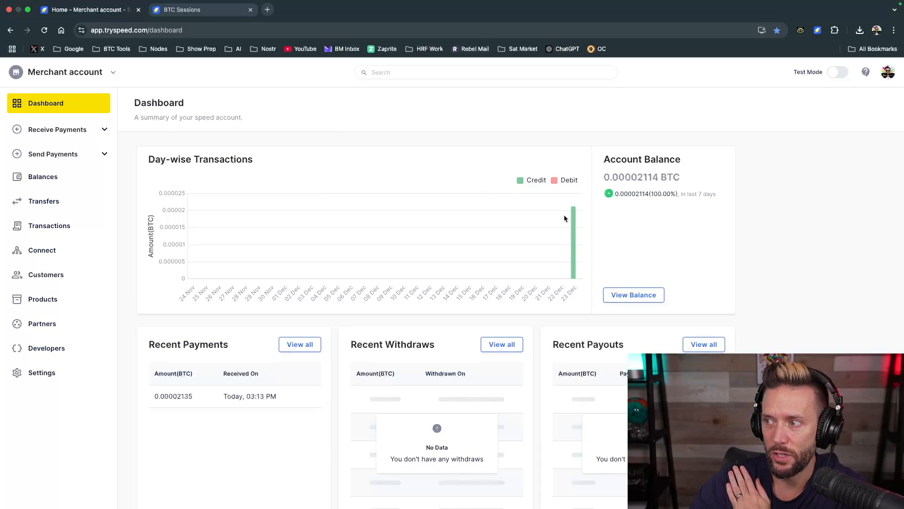
mouse_move(573, 233)
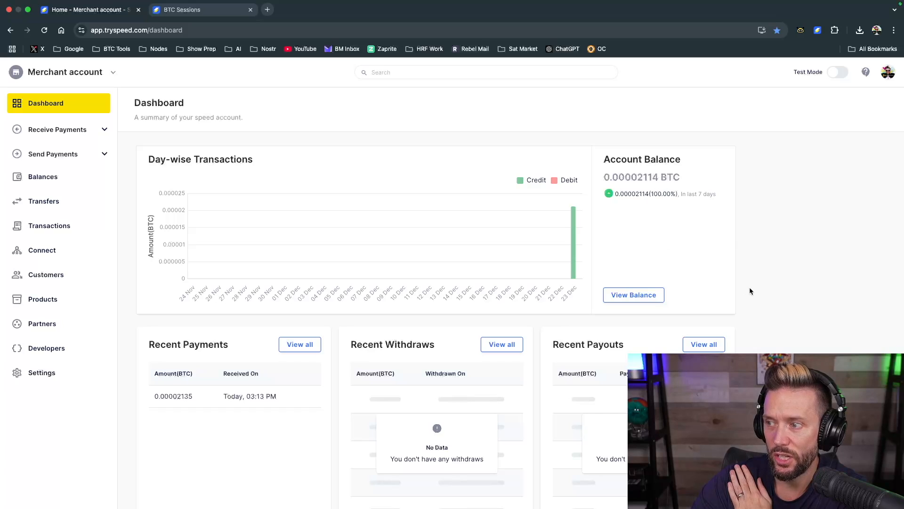
scroll(445, 321, down, 1)
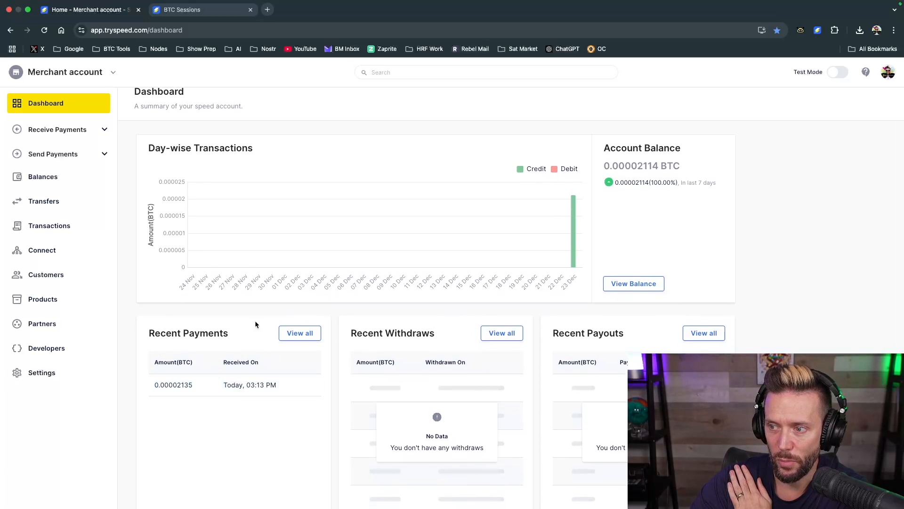
scroll(231, 394, down, 5)
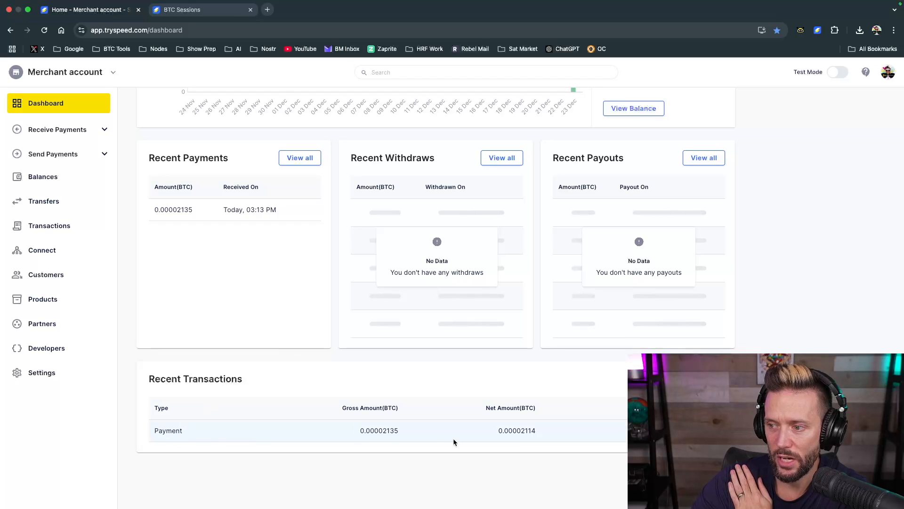
scroll(471, 362, up, 5)
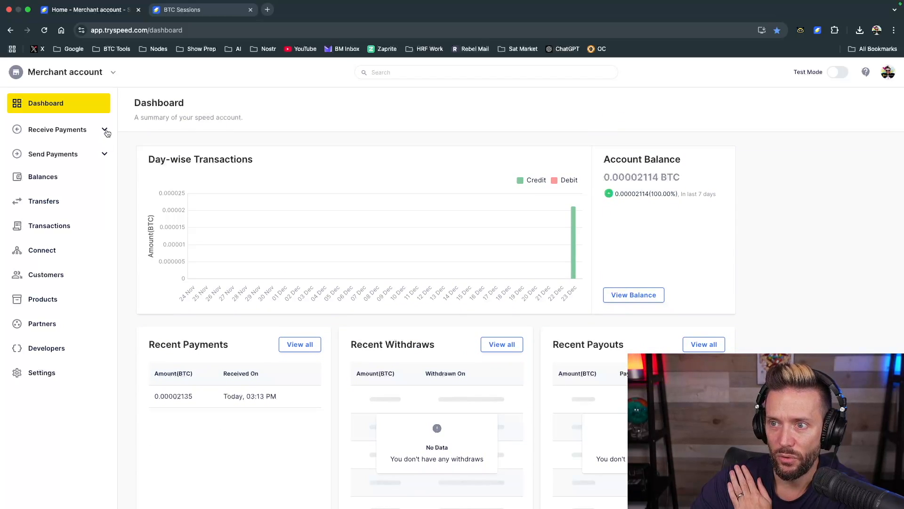
Check the status of the checkout links by viewing the Paid, Active, Deactivated and All lists
click(106, 130)
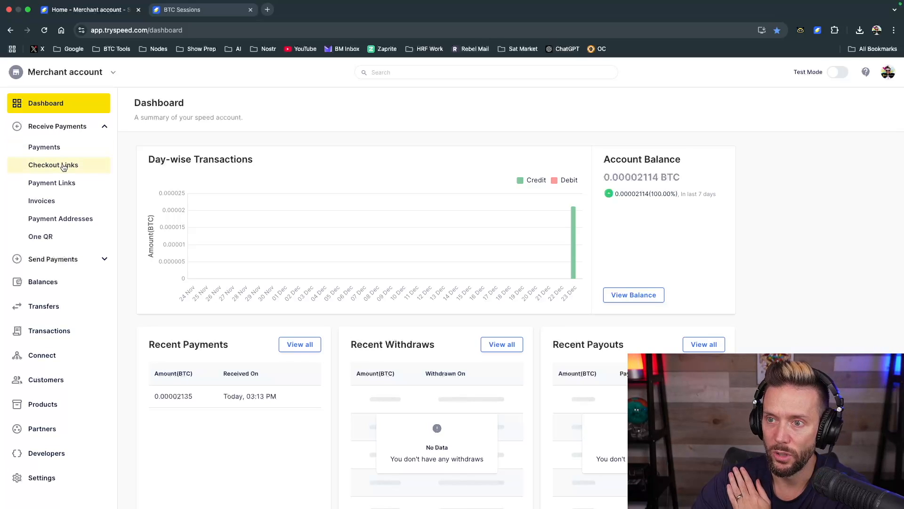
click(63, 166)
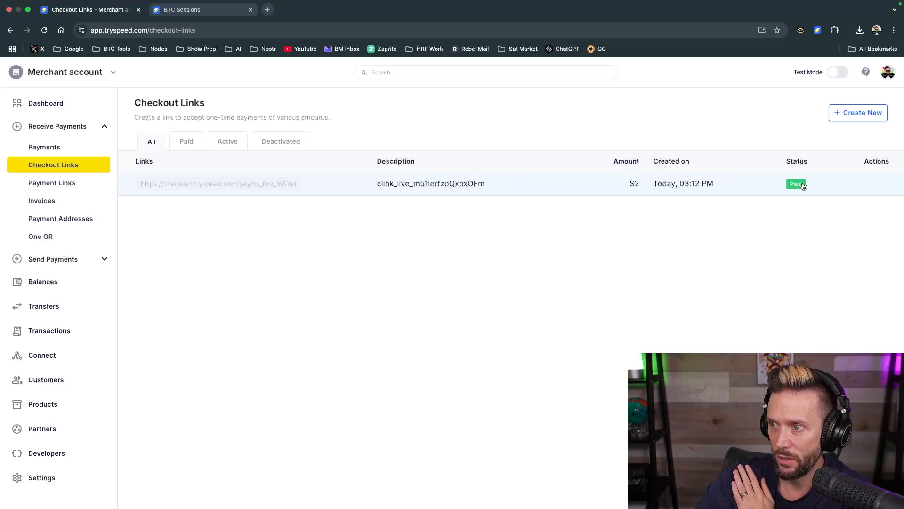
click(191, 144)
click(227, 141)
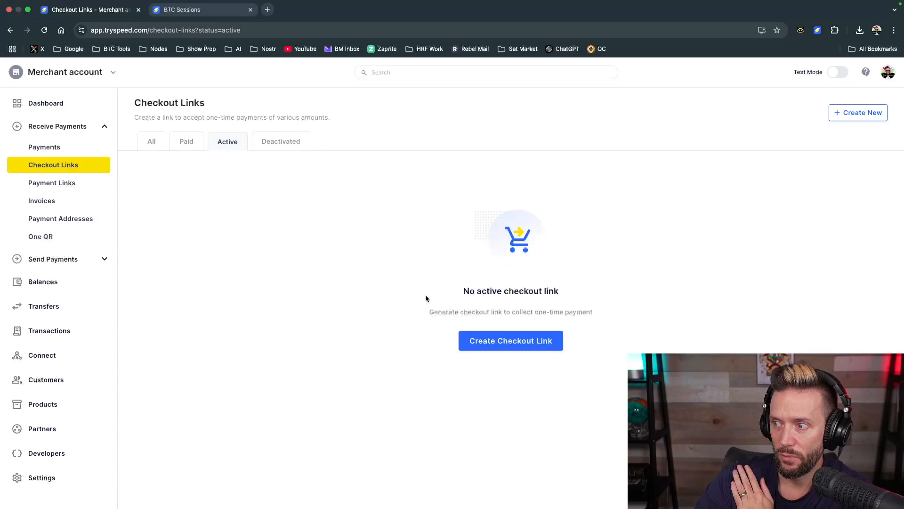
click(274, 142)
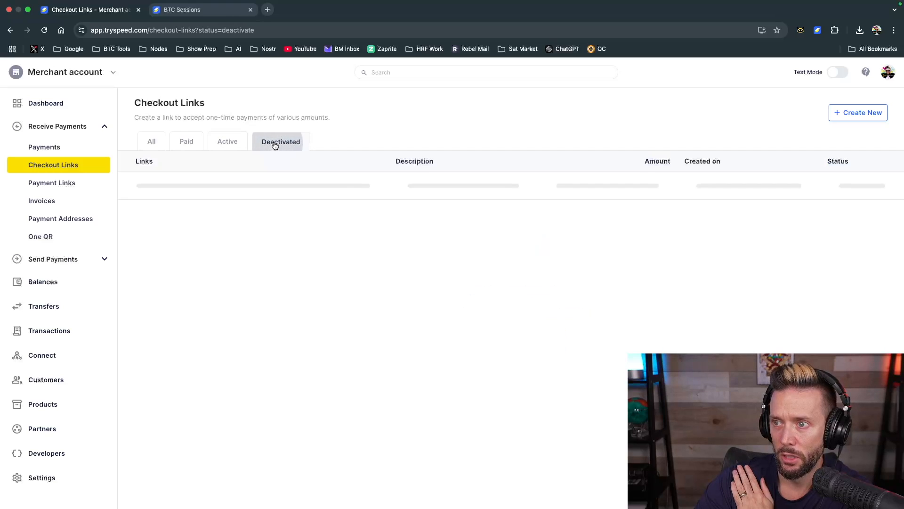
click(145, 143)
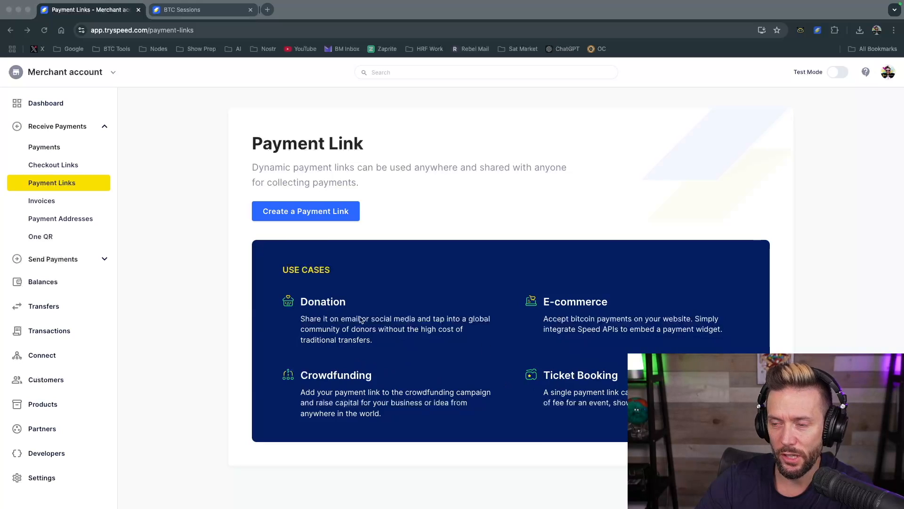
Start a new payment link of type You choose what to pay and check the available currencies, keeping USD
click(212, 223)
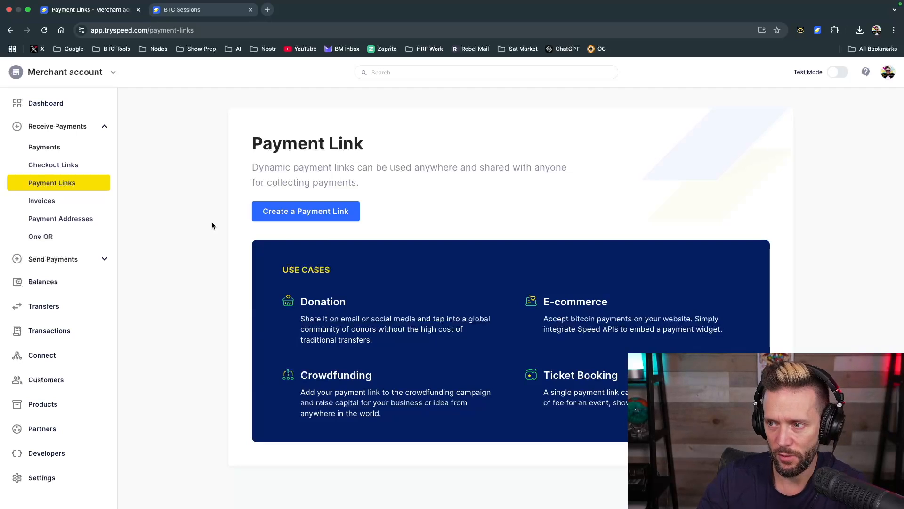
click(304, 211)
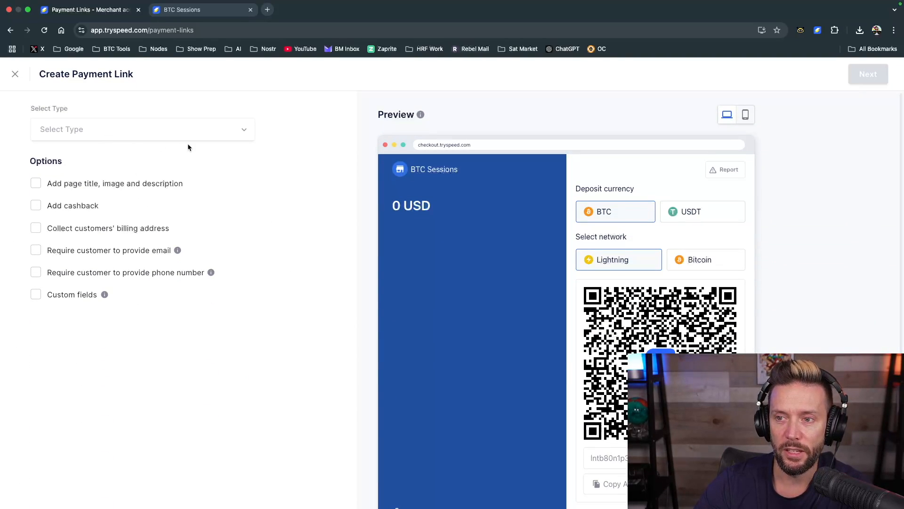
click(244, 133)
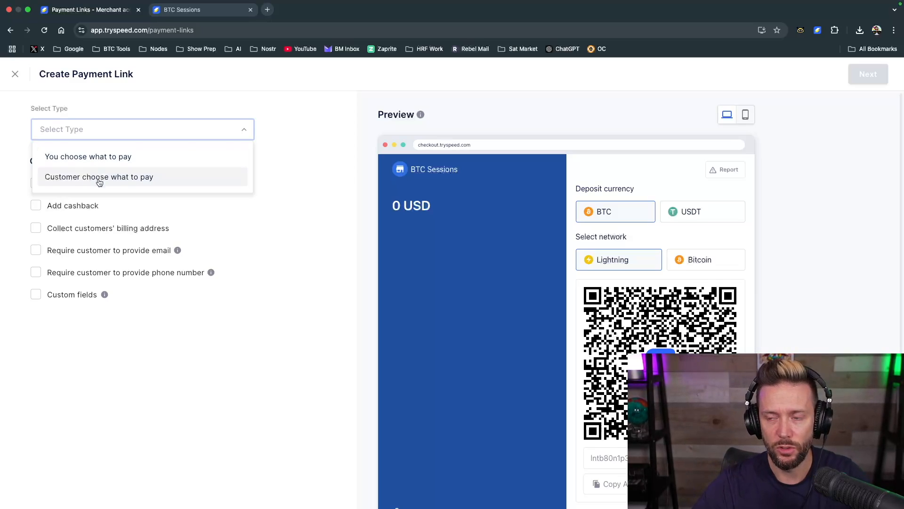
click(87, 163)
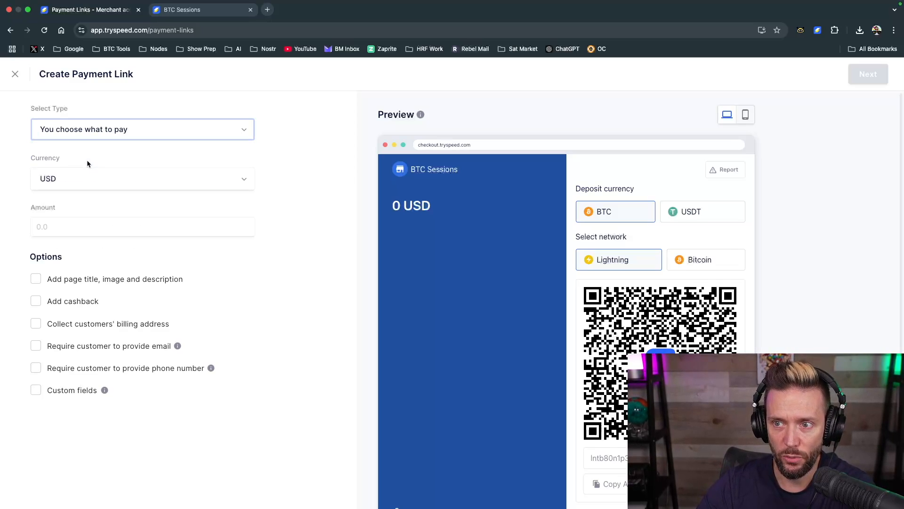
click(60, 183)
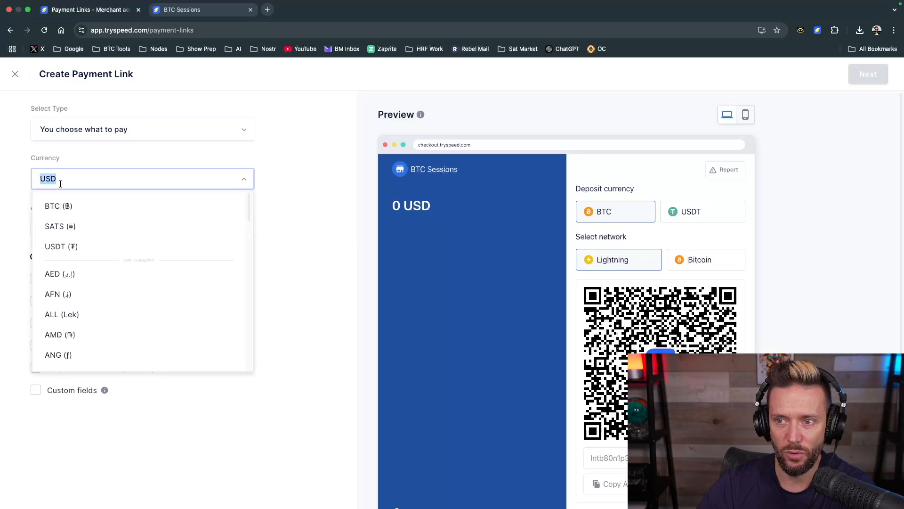
click(298, 208)
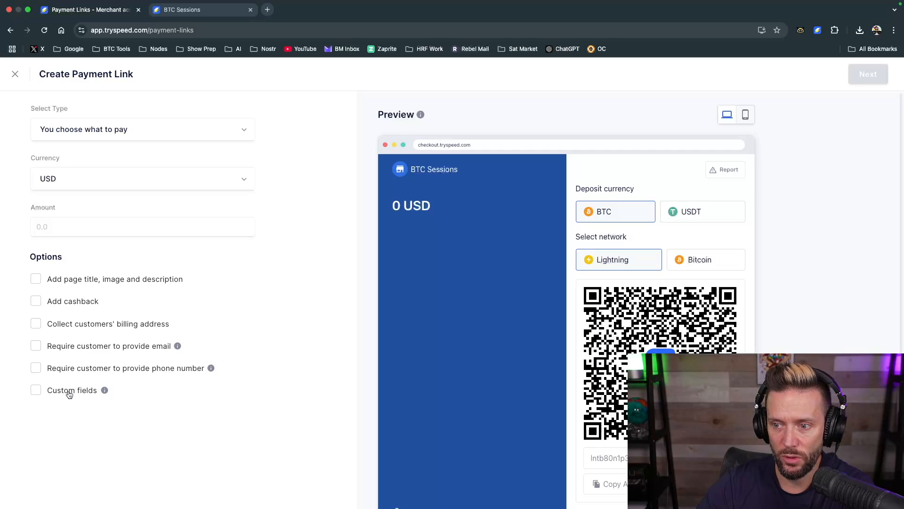
Try out a dropdown custom field with the options Test1 and Test2, and disable custom fields again
click(35, 390)
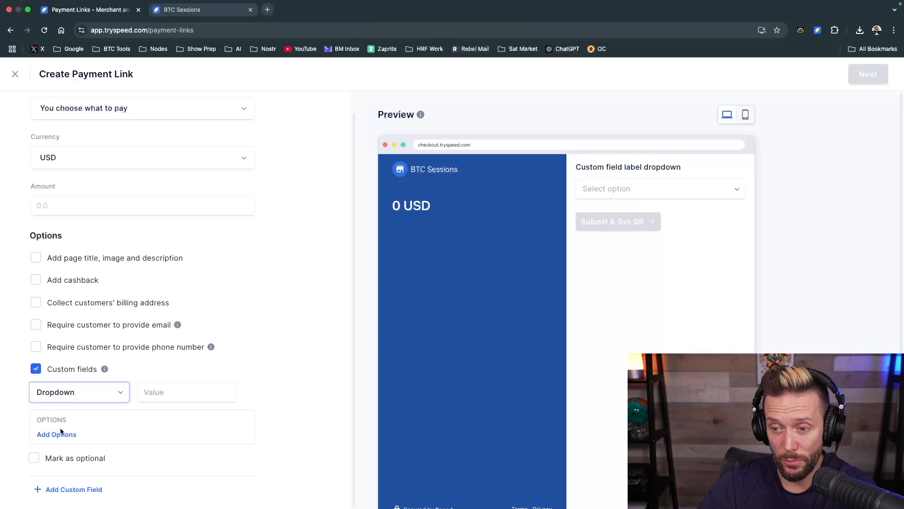
click(56, 434)
click(362, 259)
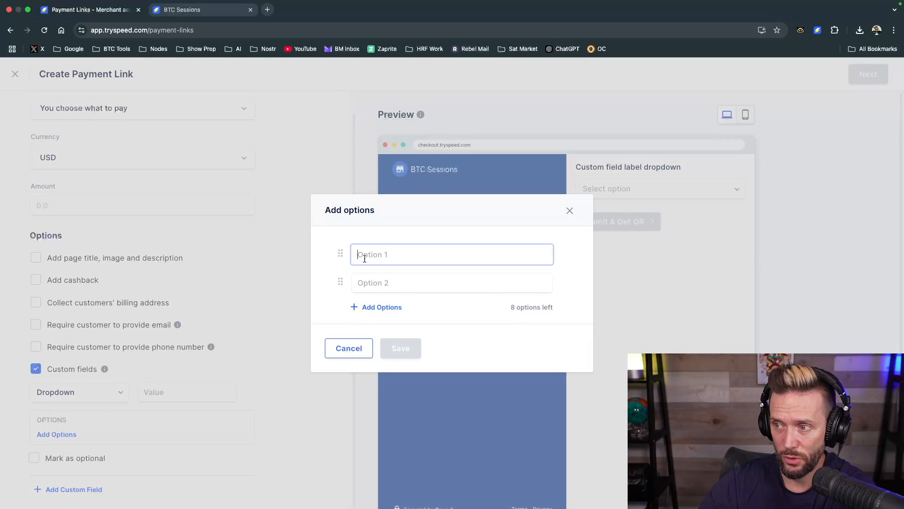
text(Test1)
key(Tab)
text(Test)
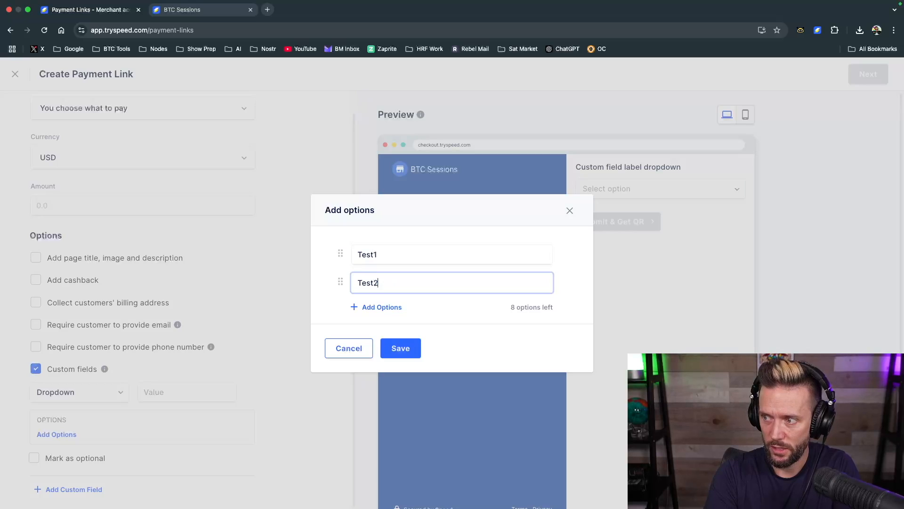
click(402, 347)
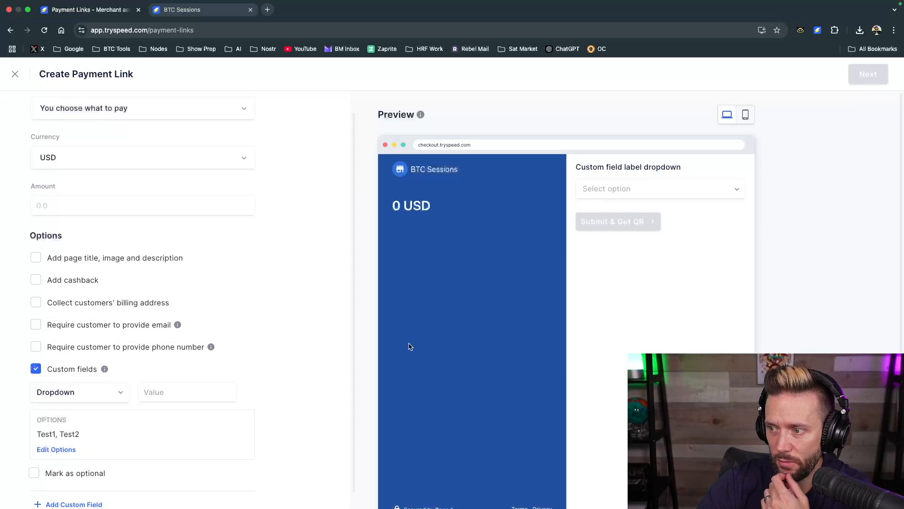
scroll(255, 395, down, 1)
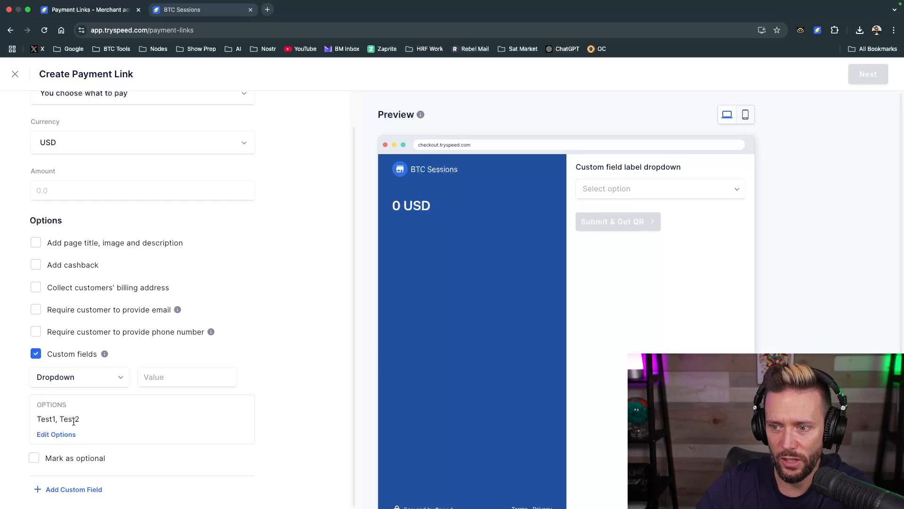
click(35, 354)
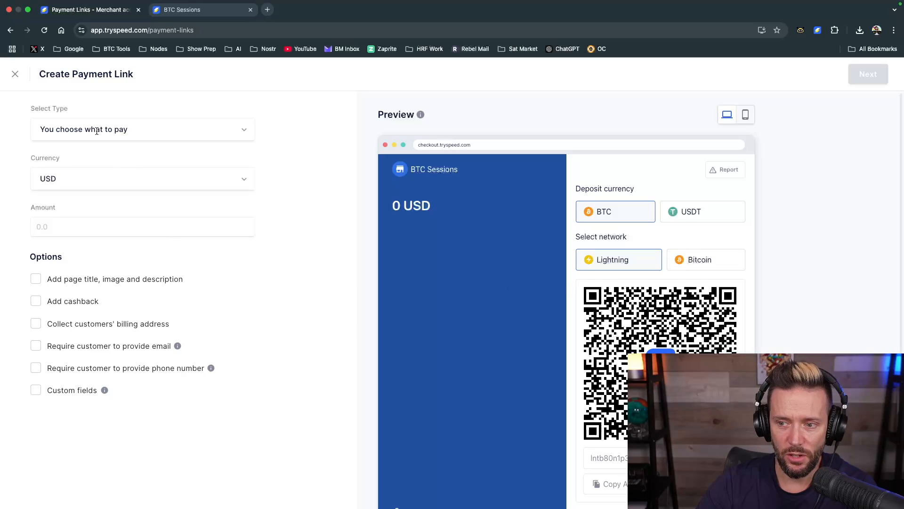
Change the payment link type to Customer choose what to pay with the amount type Any amount
click(232, 136)
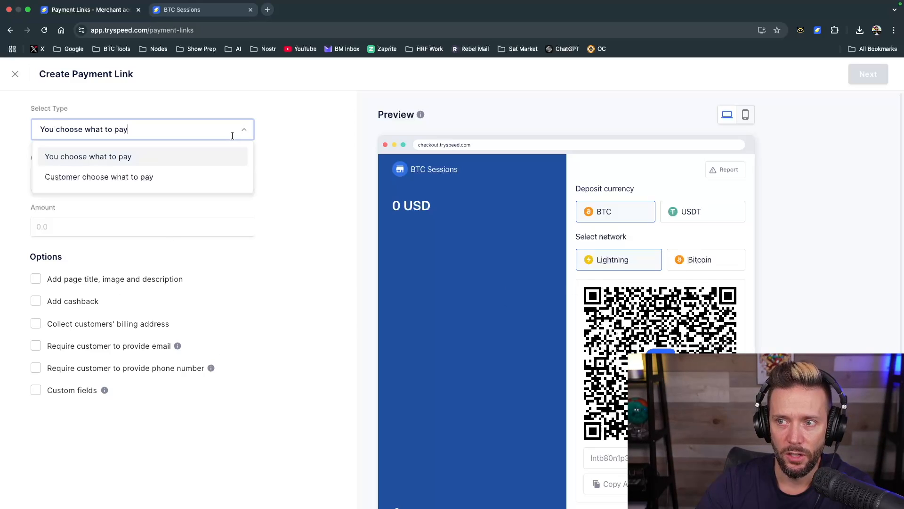
click(106, 176)
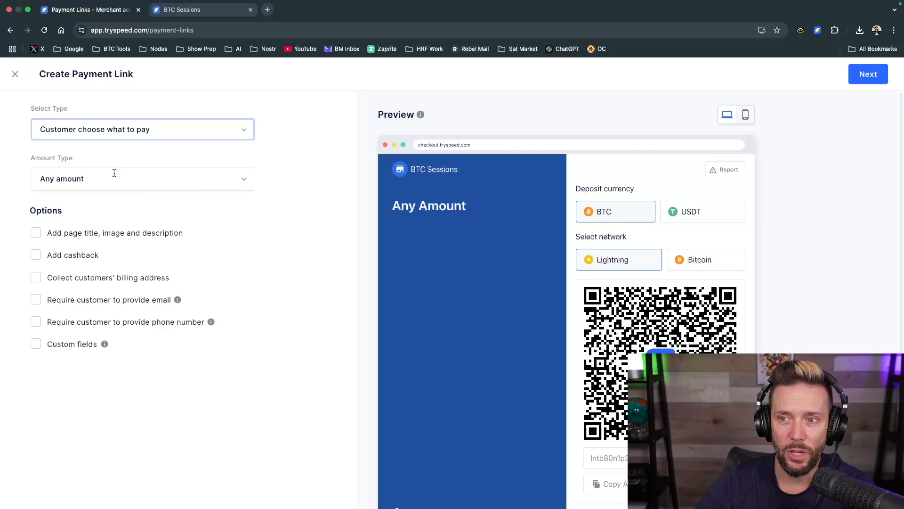
click(147, 186)
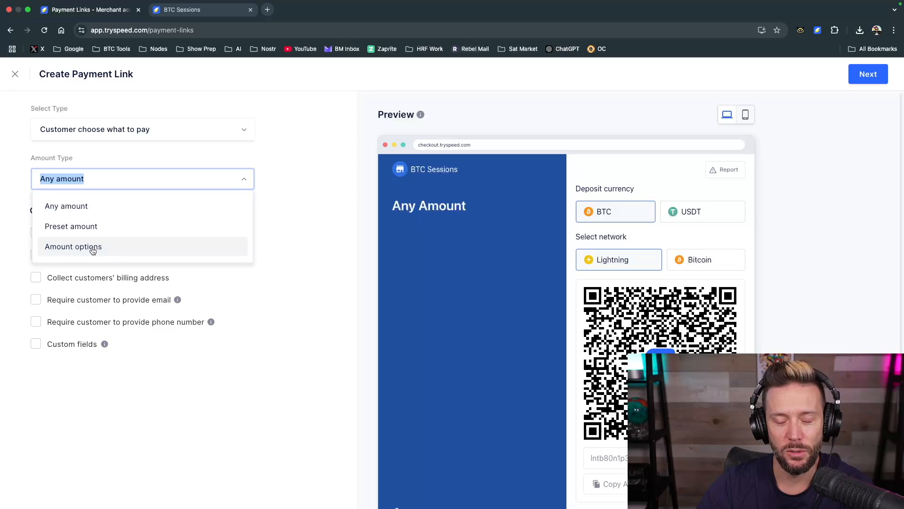
click(78, 205)
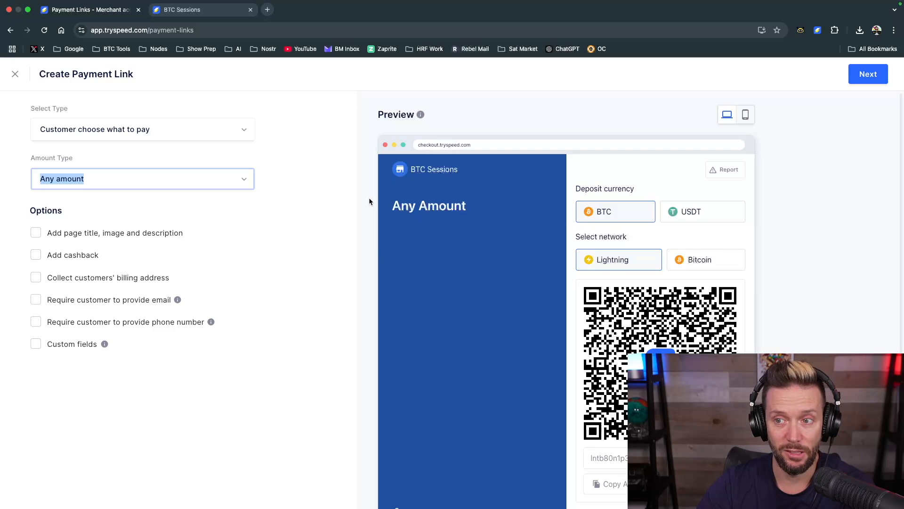
Try a preset amount of 2.50 USD for the payment link and toggle its amount limits on and off
click(215, 174)
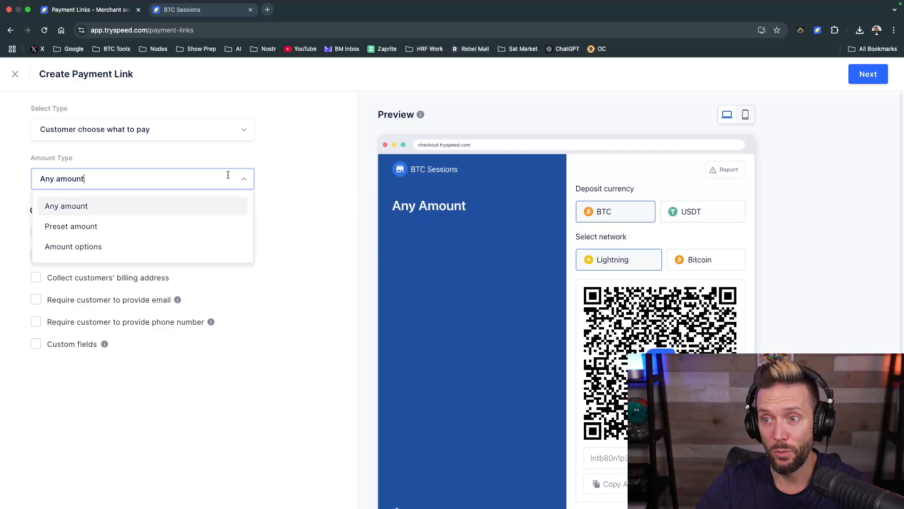
click(87, 228)
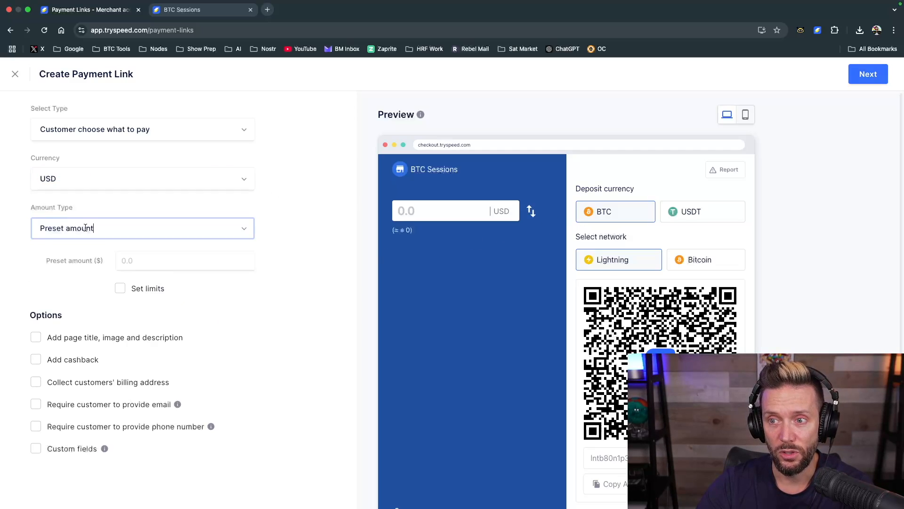
click(165, 259)
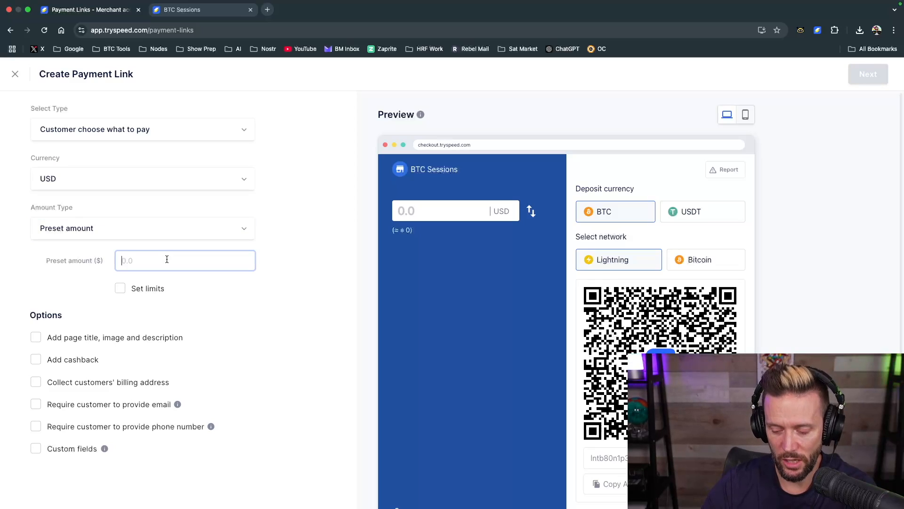
text(2.50)
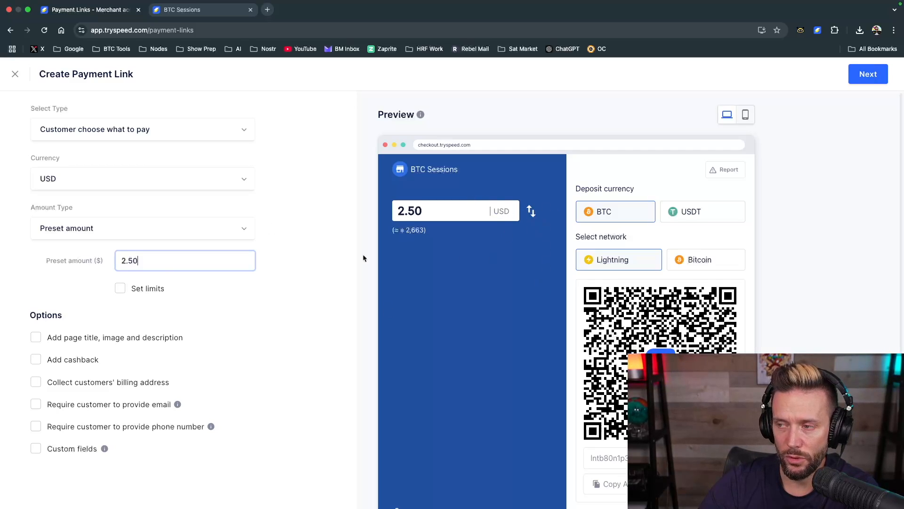
click(121, 289)
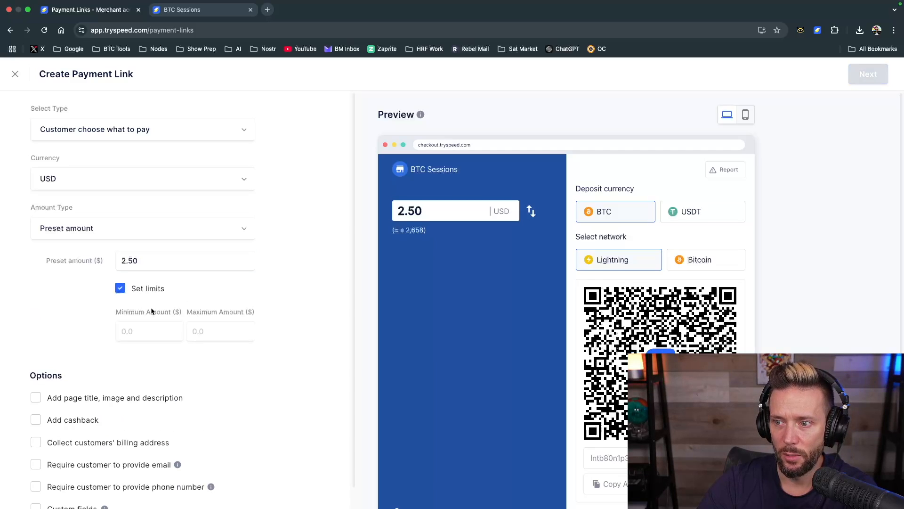
click(120, 288)
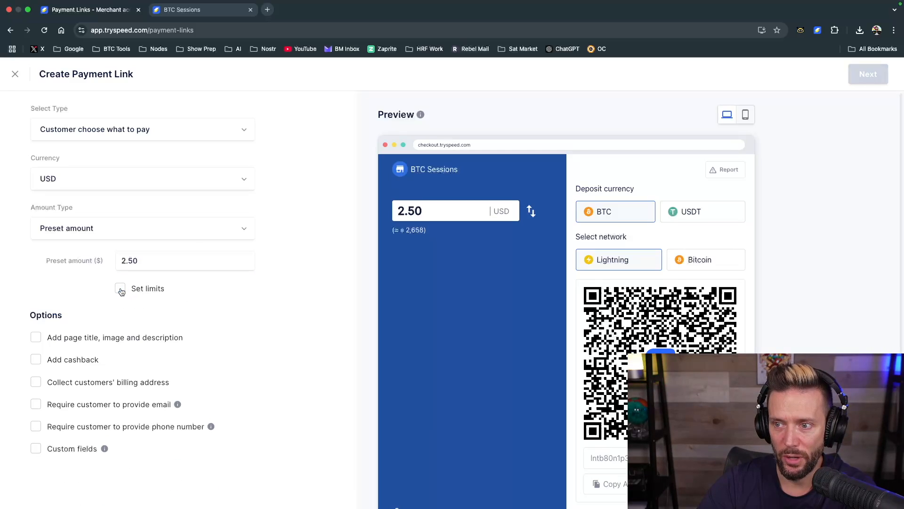
Set the amount type to Amount options with 1 and 2 USD, and create the payment link with the default confirmation page
click(242, 228)
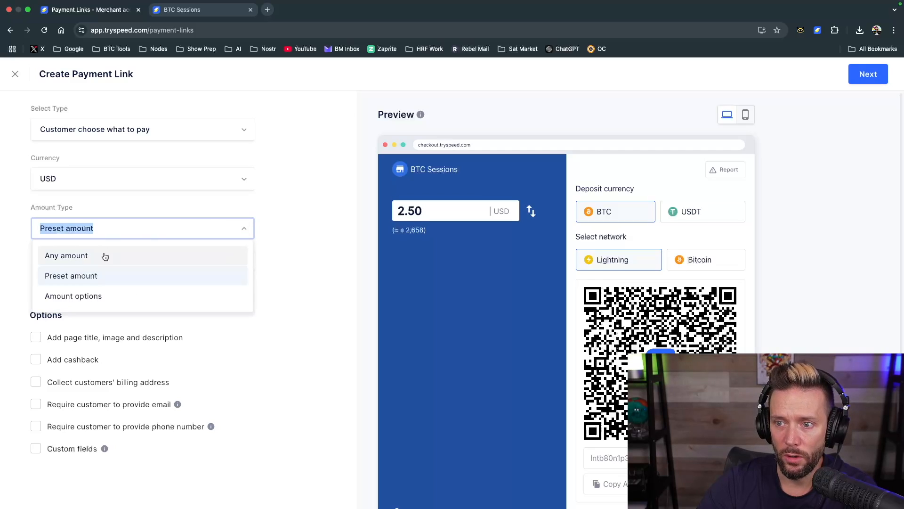
click(61, 294)
click(145, 255)
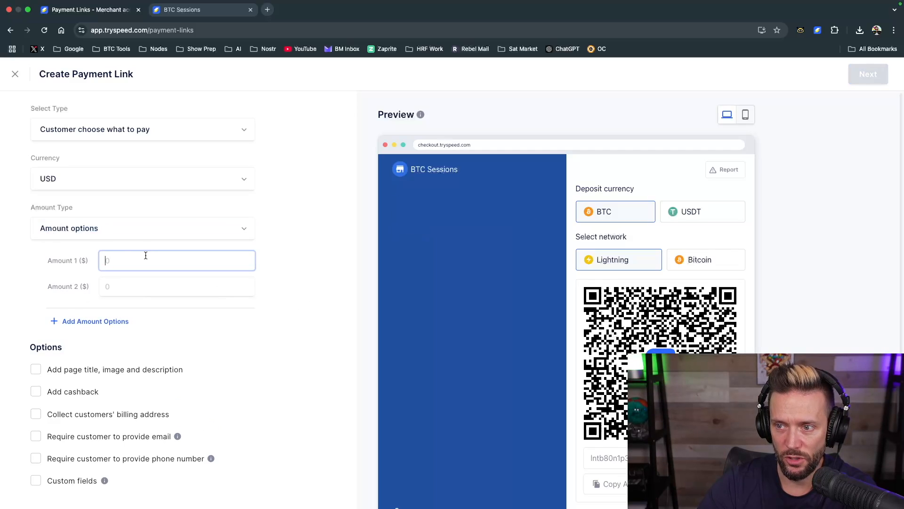
click(133, 283)
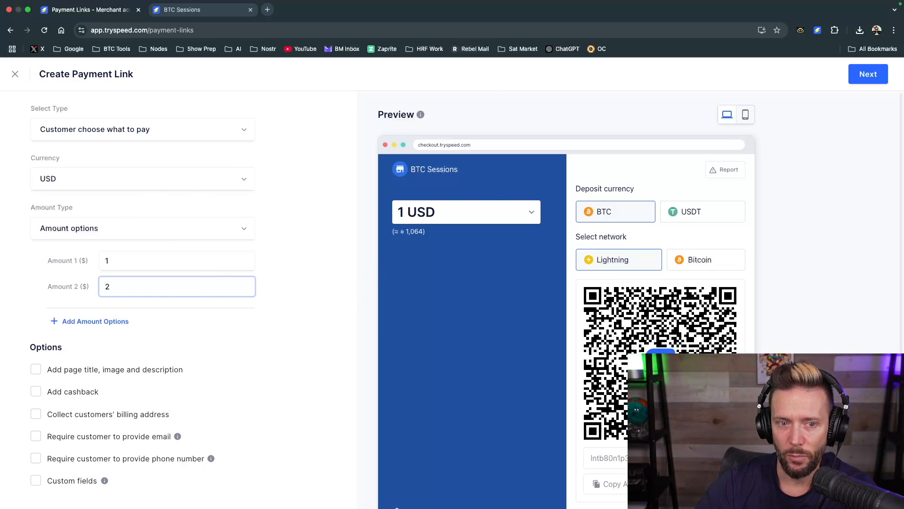
click(868, 74)
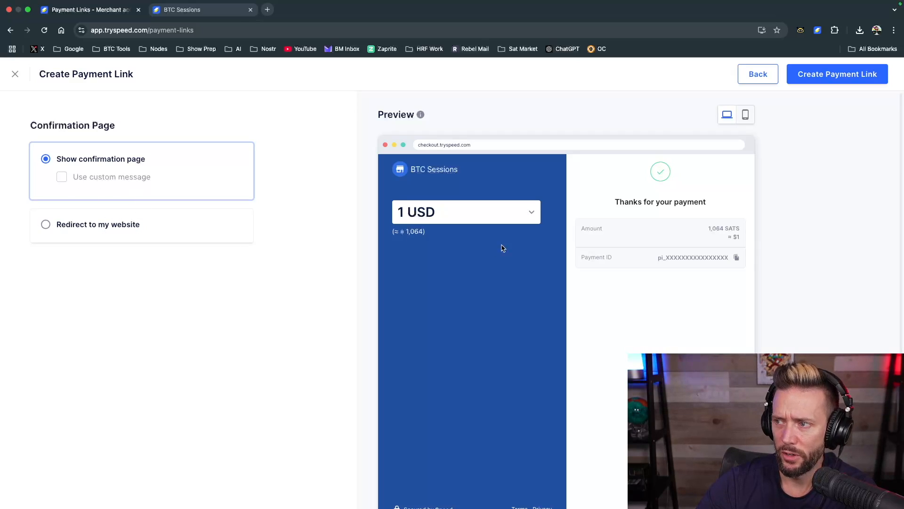
click(817, 81)
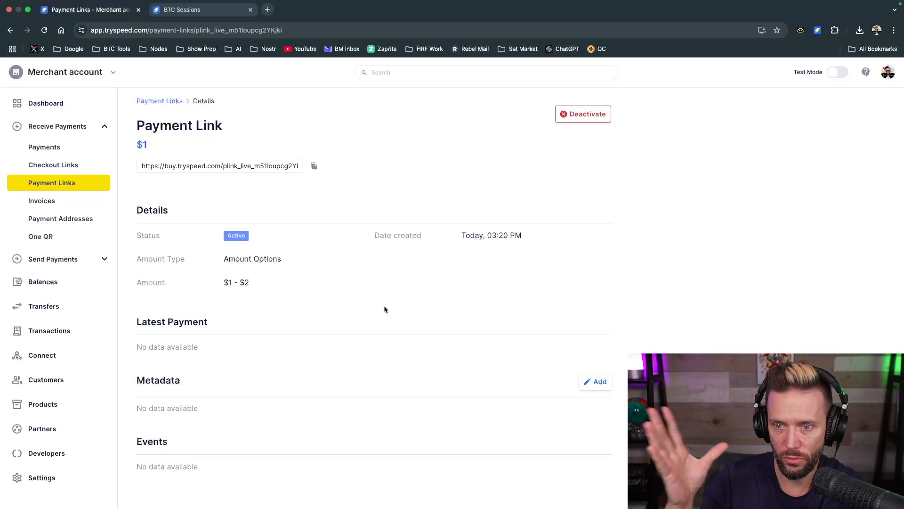
Copy the new payment link's URL and open it in the BTC Sessions checkout tab
click(314, 166)
click(221, 11)
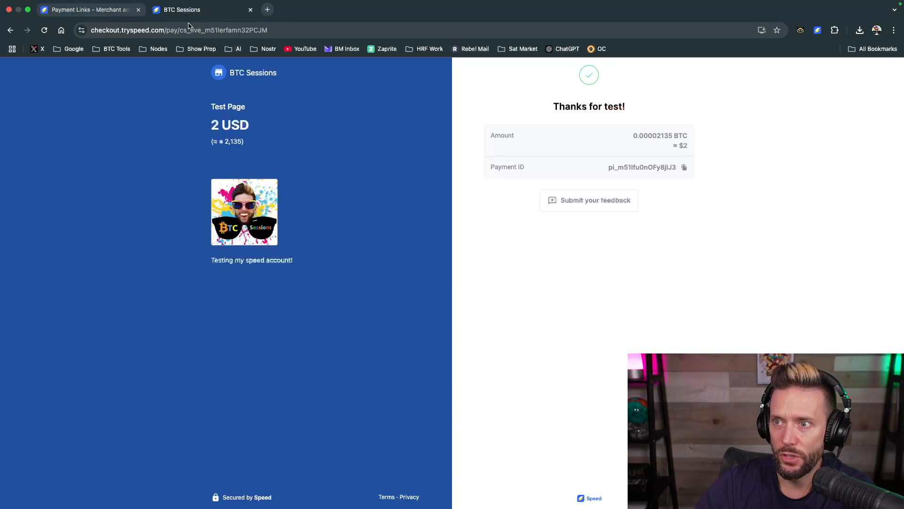
click(185, 30)
key(super+v)
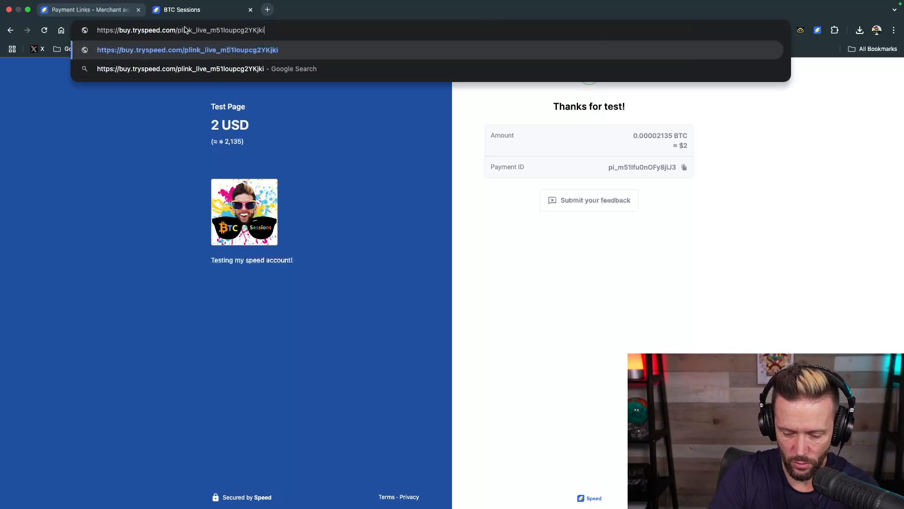
key(Return)
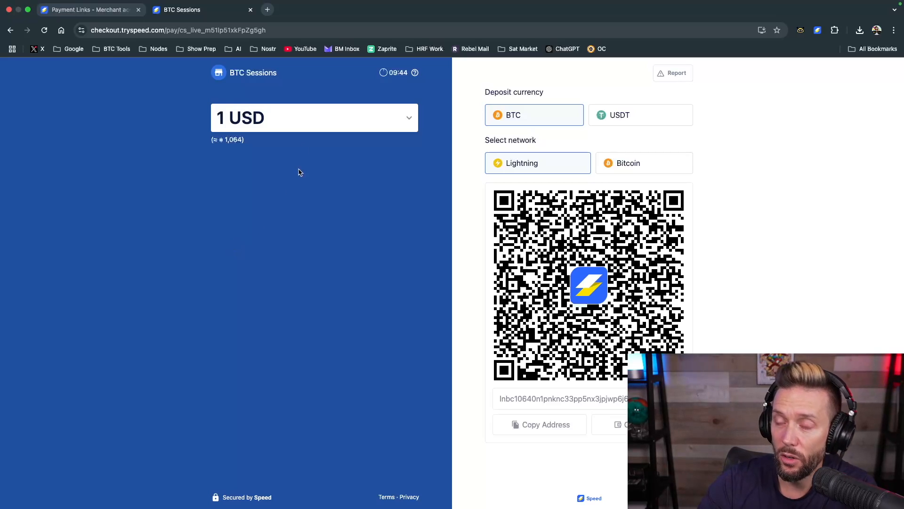
Switch the payment amount on the checkout page to 2 USD and back to 1 USD
click(410, 121)
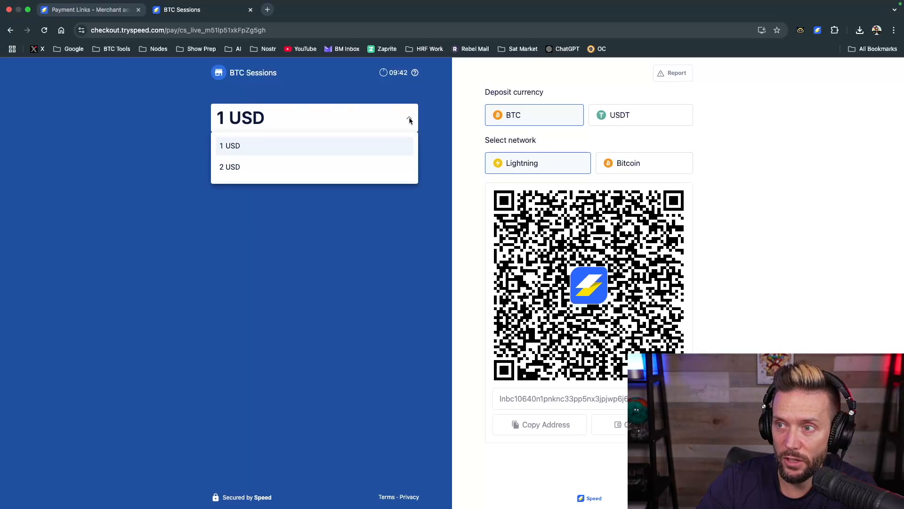
click(248, 167)
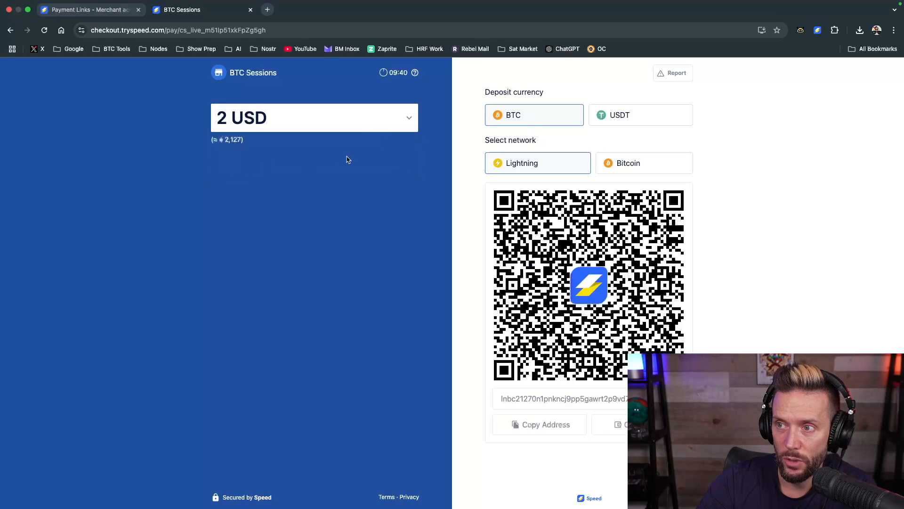
click(398, 118)
click(259, 144)
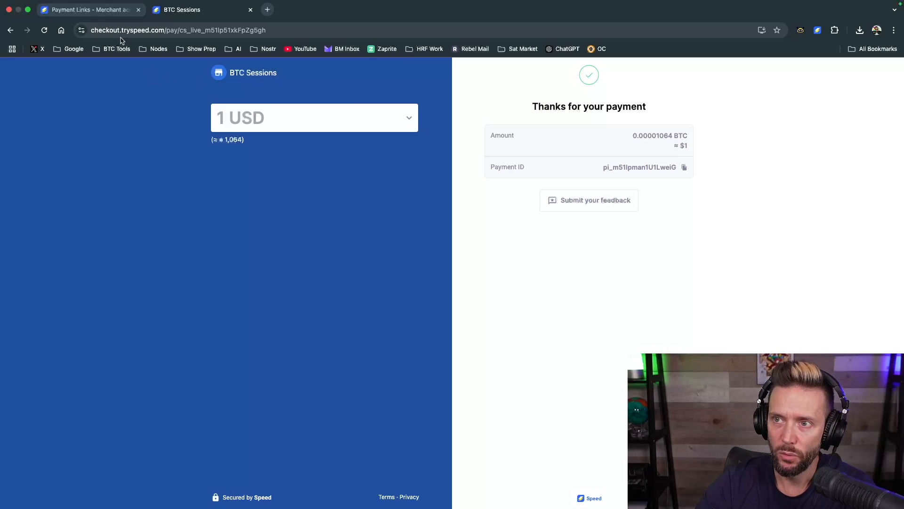
Go back to the merchant dashboard to check the account balance and recent payments after the payment link payment
click(81, 11)
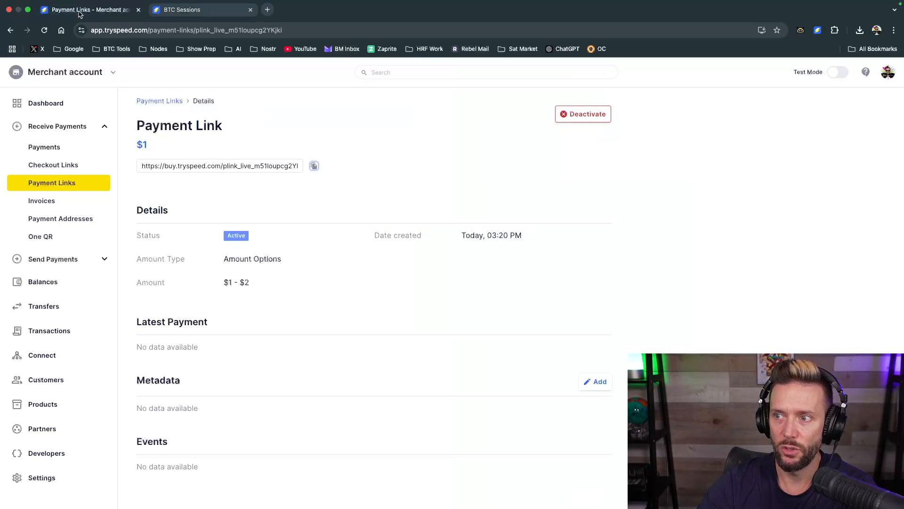
click(40, 101)
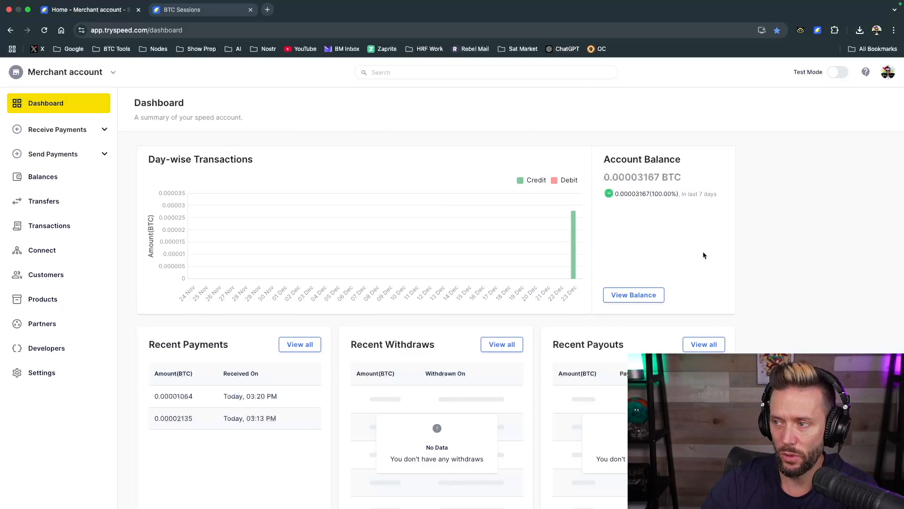
Review the dashboard's day-wise transactions chart, recent payments and recent transactions
mouse_move(573, 228)
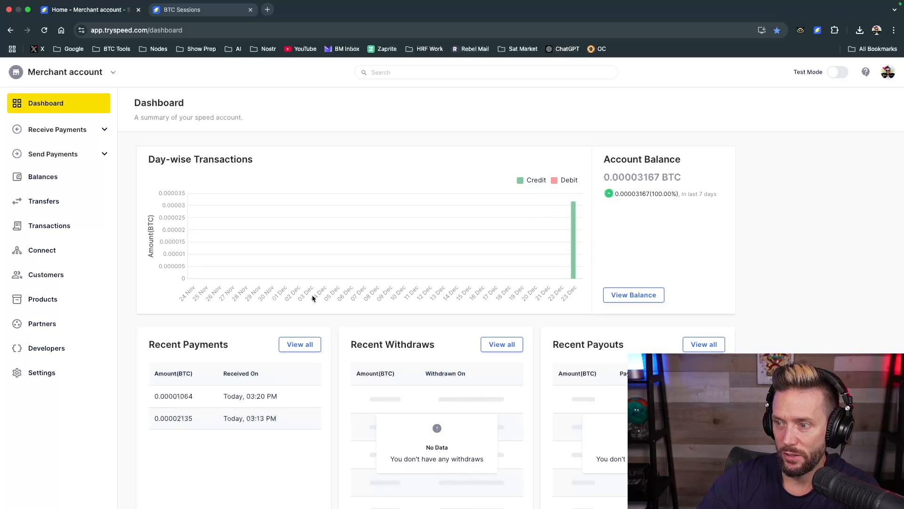
scroll(194, 397, down, 1)
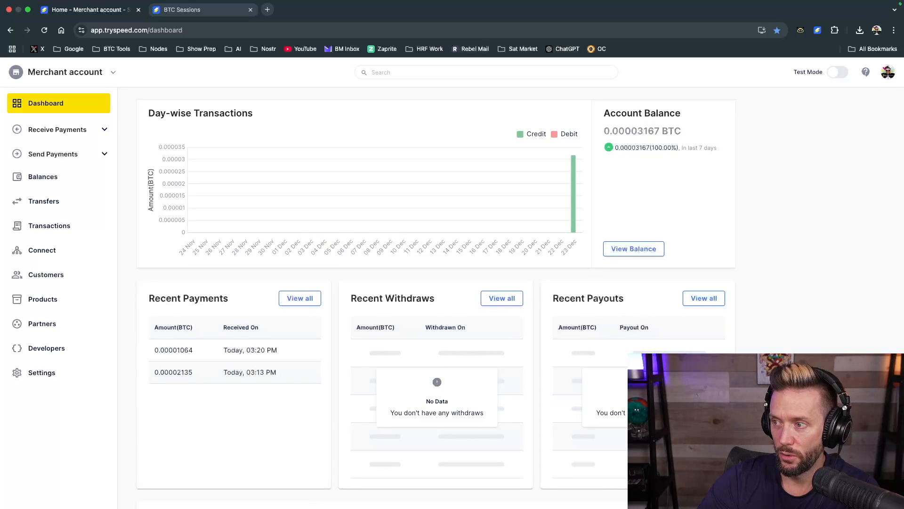
scroll(342, 394, down, 3)
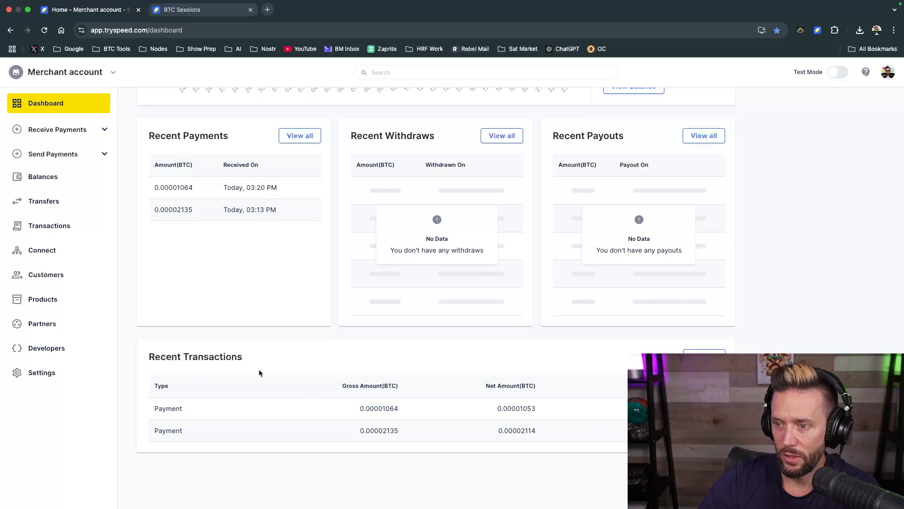
scroll(247, 372, up, 5)
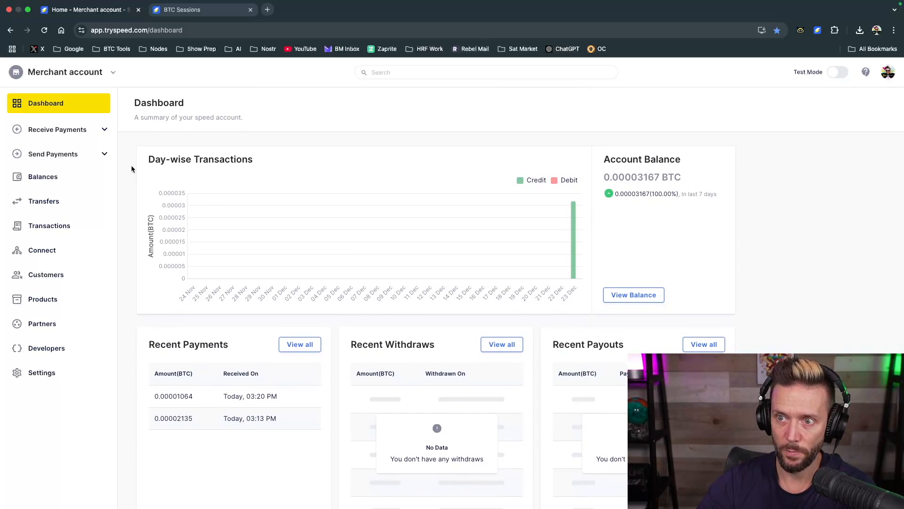
Compare the amounts and statuses of the existing checkout link and payment link in their respective lists
click(103, 133)
click(44, 187)
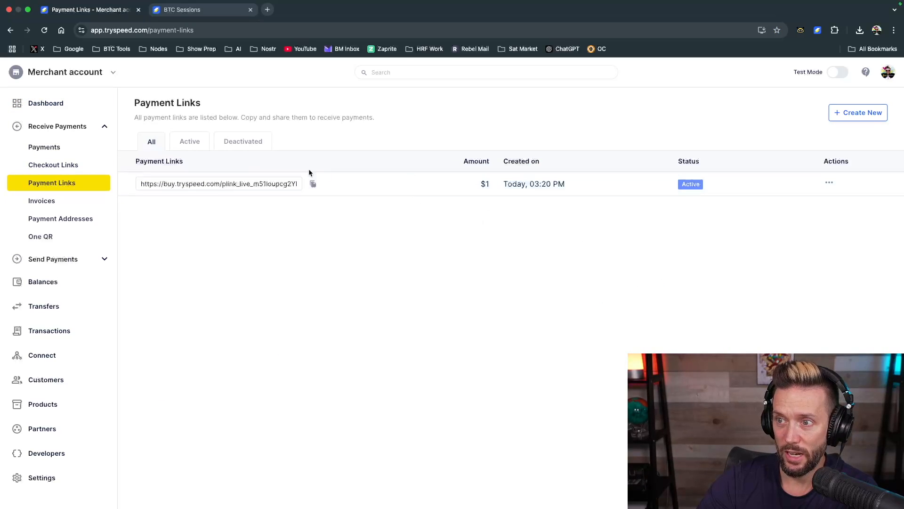
click(39, 165)
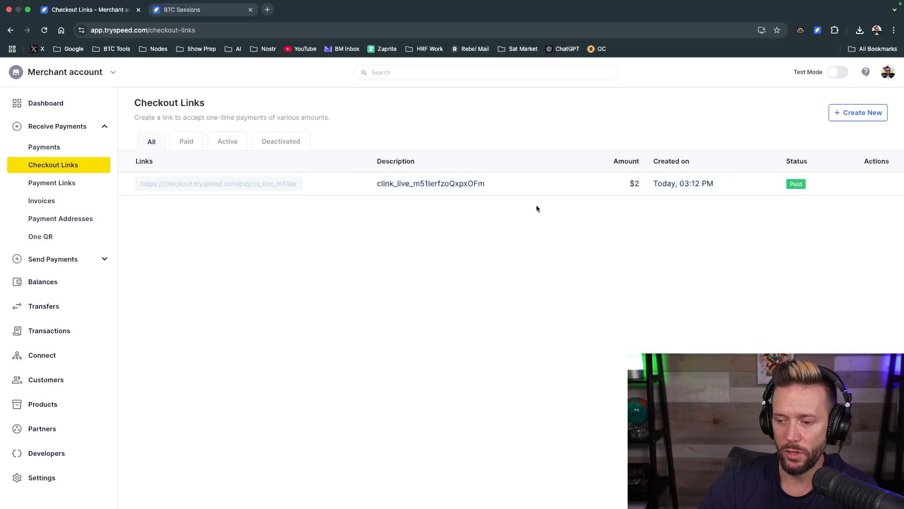
click(61, 183)
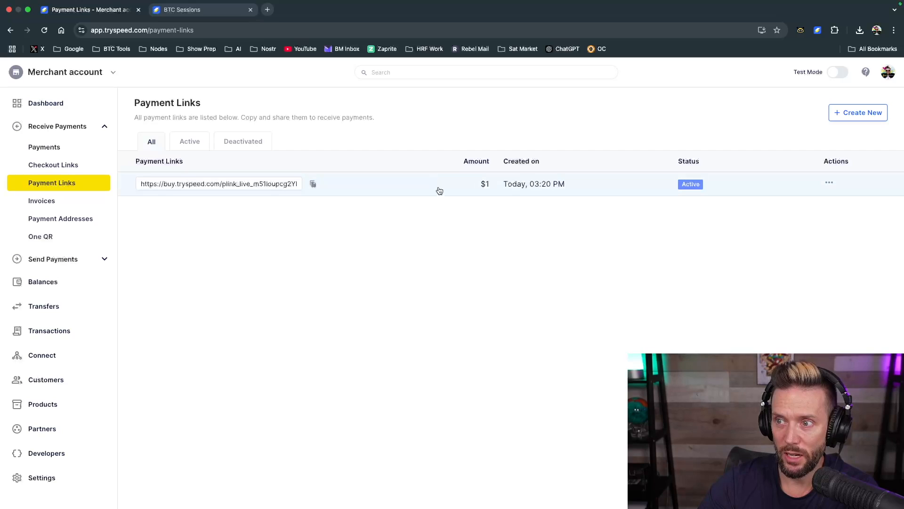
click(53, 163)
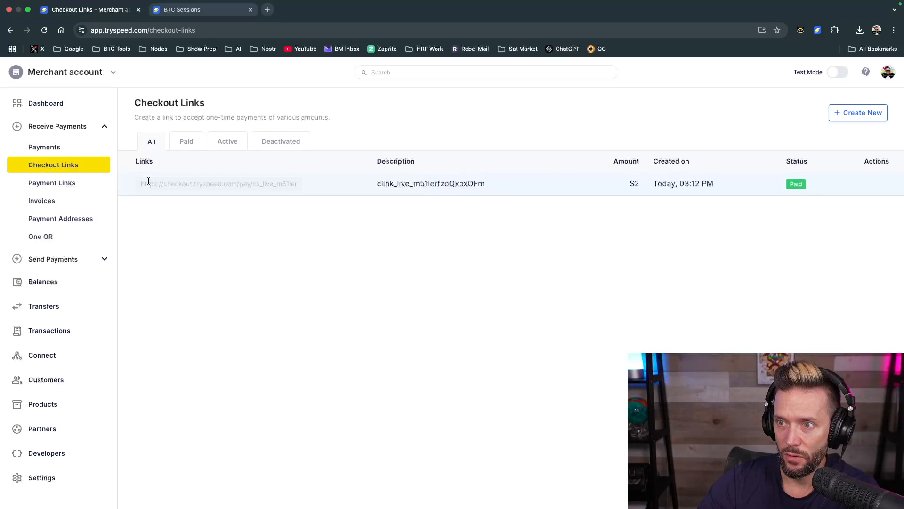
click(38, 187)
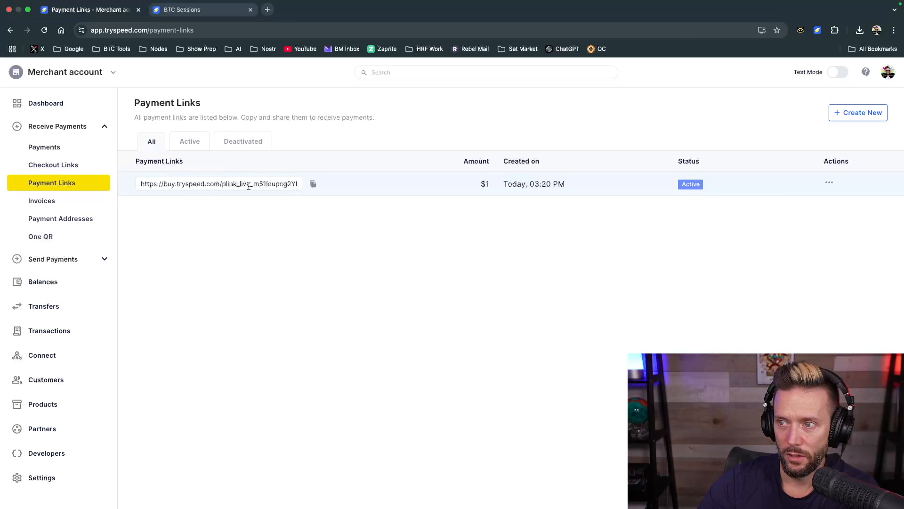
Copy the active payment link, reopen it in the BTC Sessions checkout tab and check its payment amount options
click(313, 184)
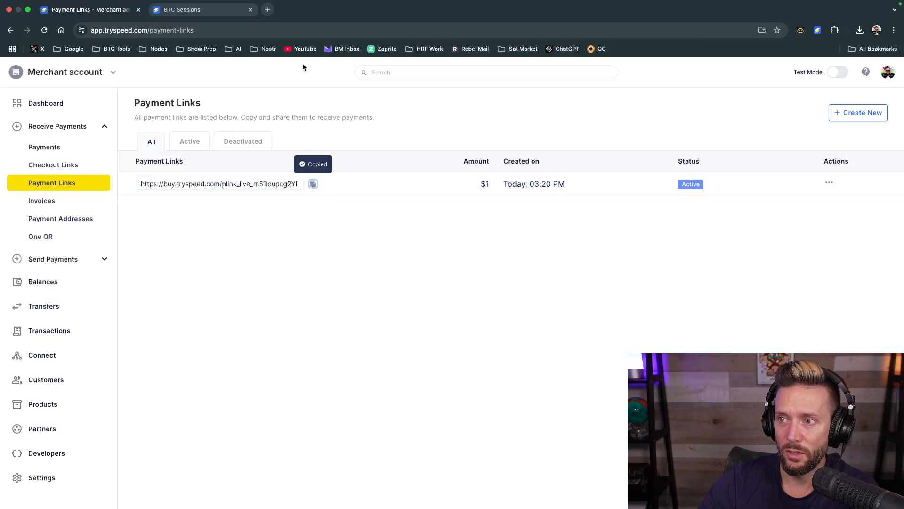
click(205, 13)
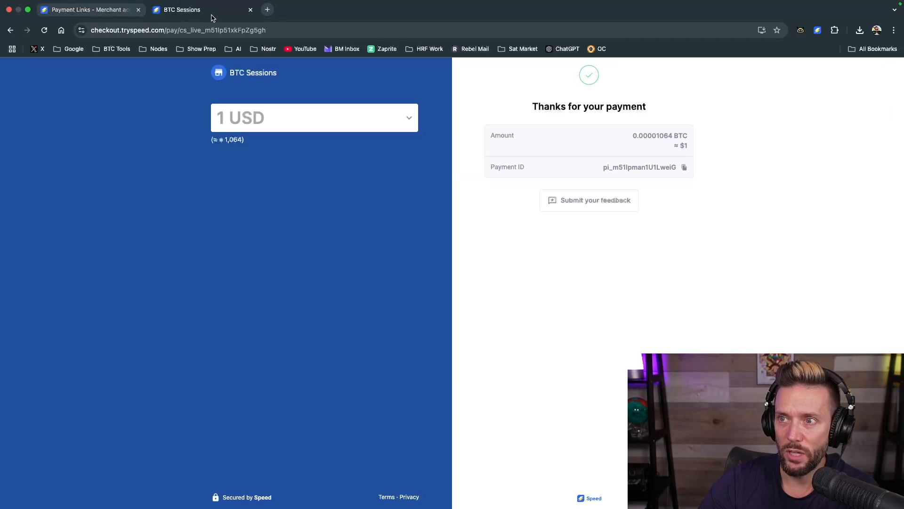
click(202, 29)
key(super+v)
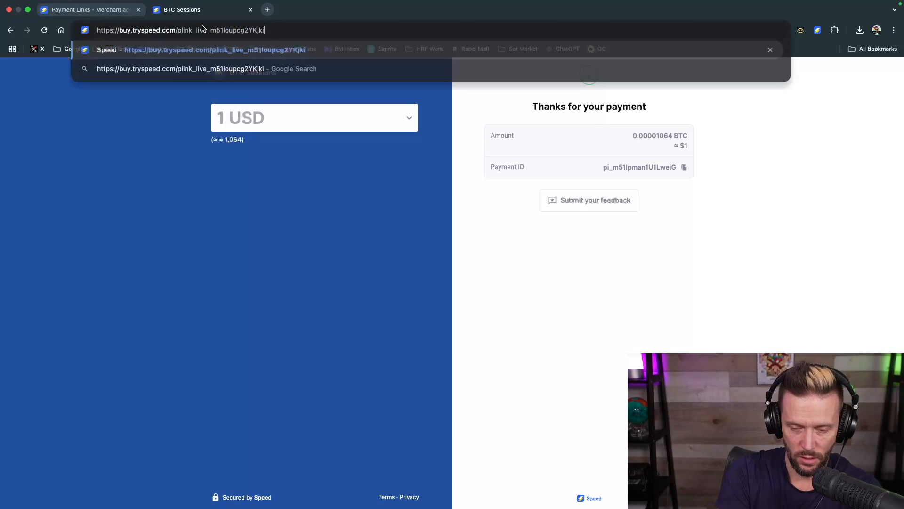
key(Return)
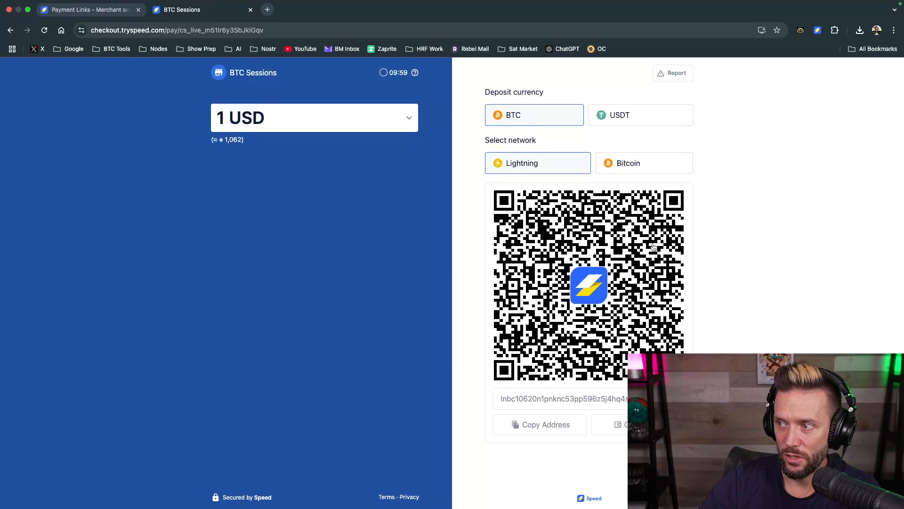
click(407, 122)
click(206, 302)
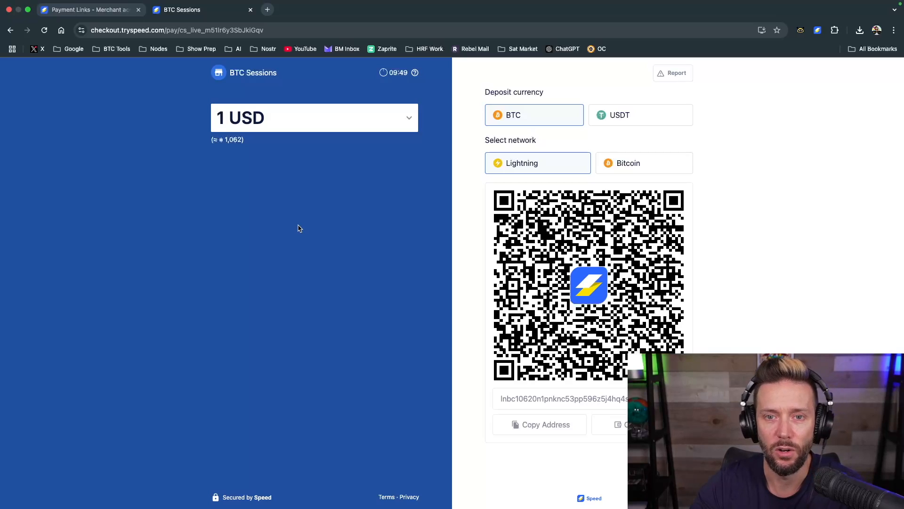
Return to the merchant dashboard and view the checkout links and payment links lists again
click(84, 12)
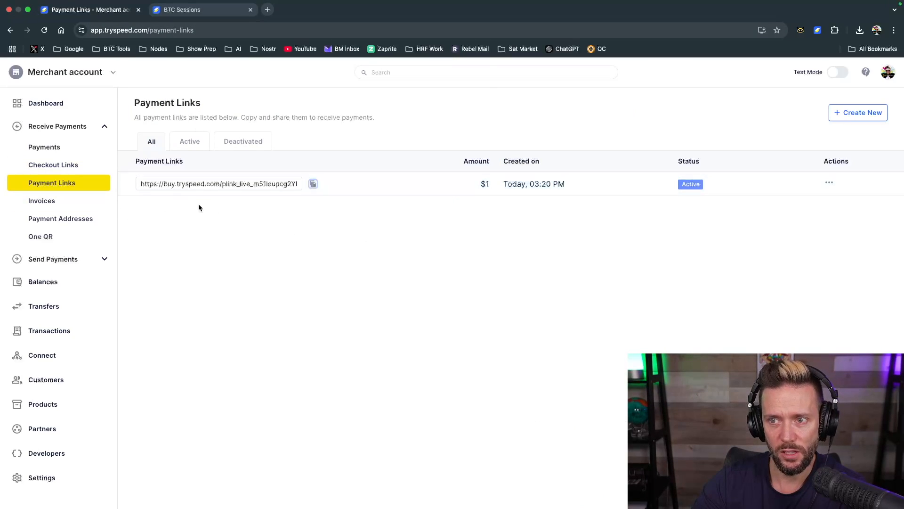
click(76, 165)
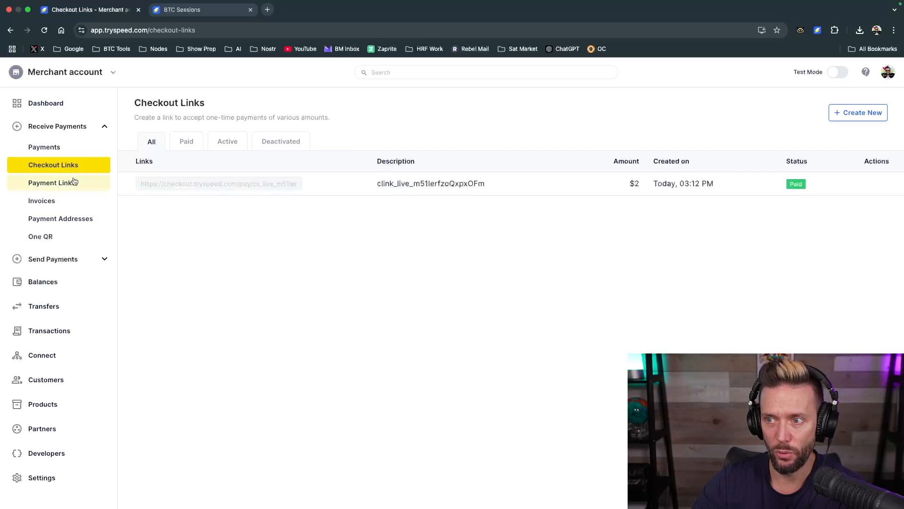
click(74, 182)
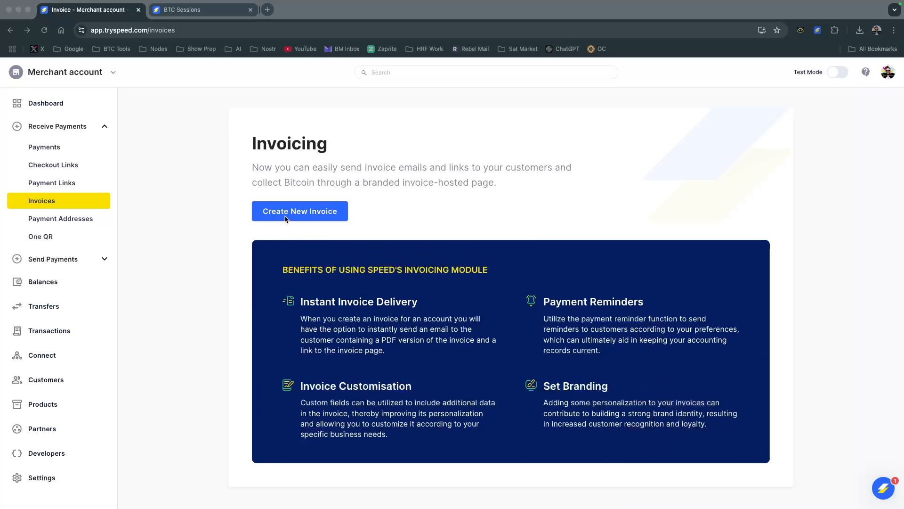
Start a new invoice and enter a new customer's name and email
click(292, 214)
click(292, 216)
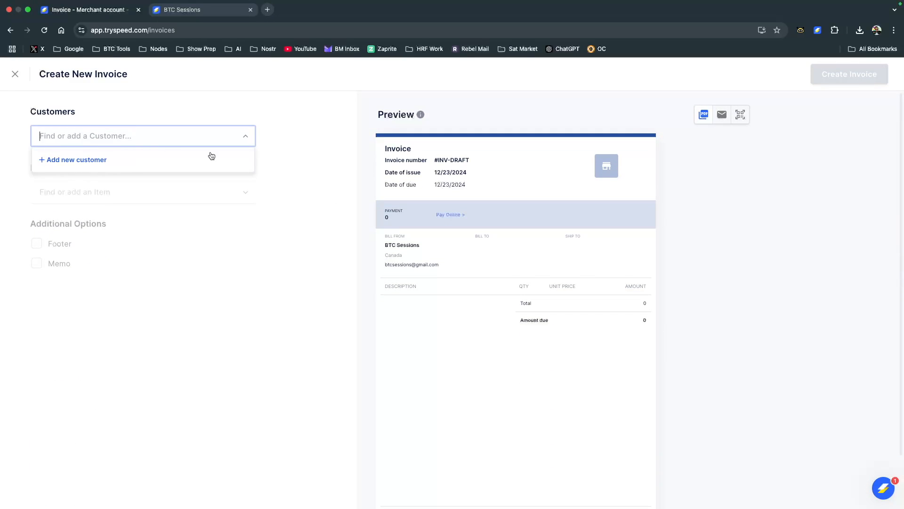
click(84, 163)
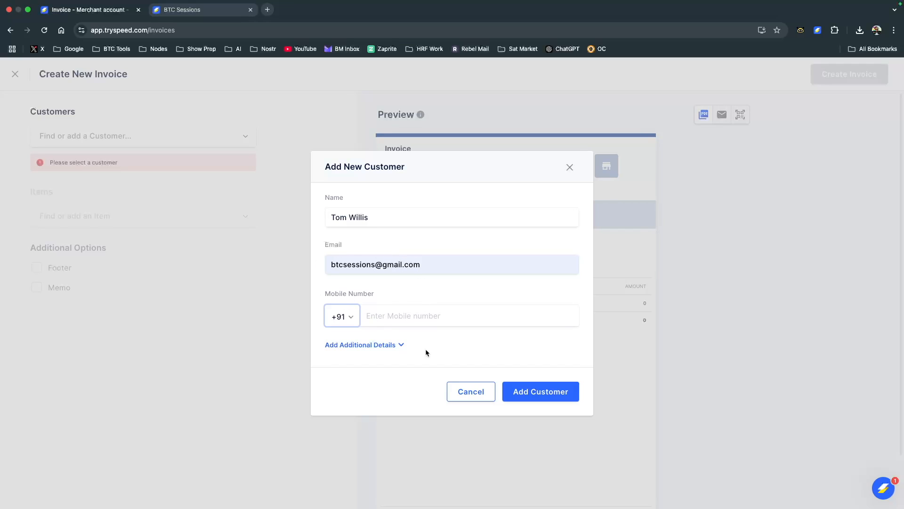
Set the new customer's currency to USD in the additional details and add the customer to the invoice
click(400, 346)
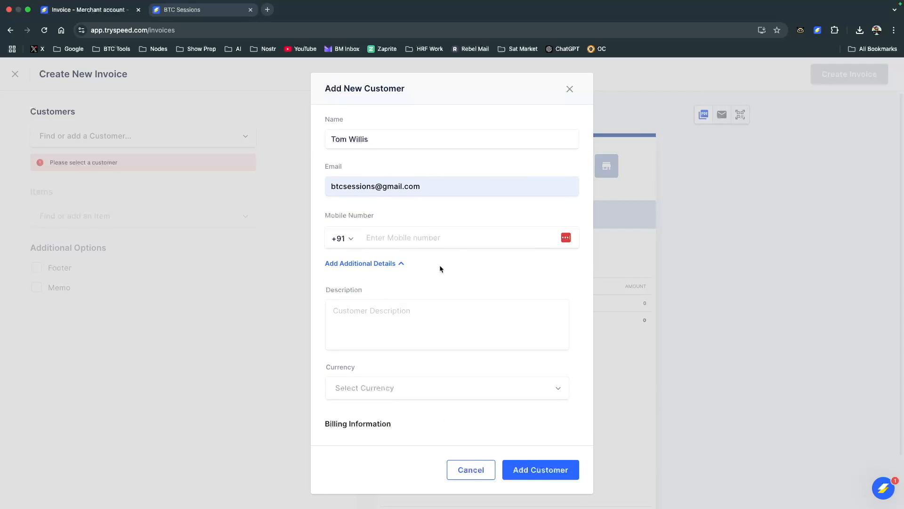
click(418, 389)
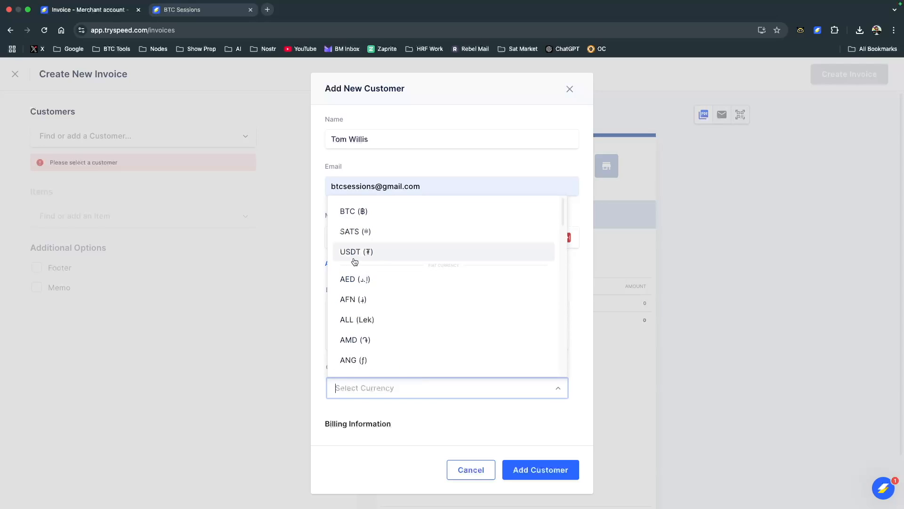
scroll(401, 285, down, 2)
scroll(401, 284, up, 1)
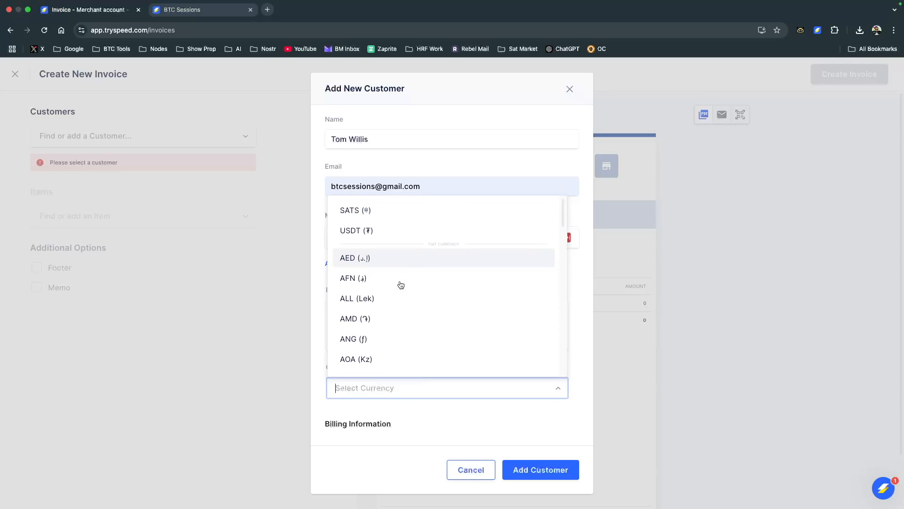
text(usd)
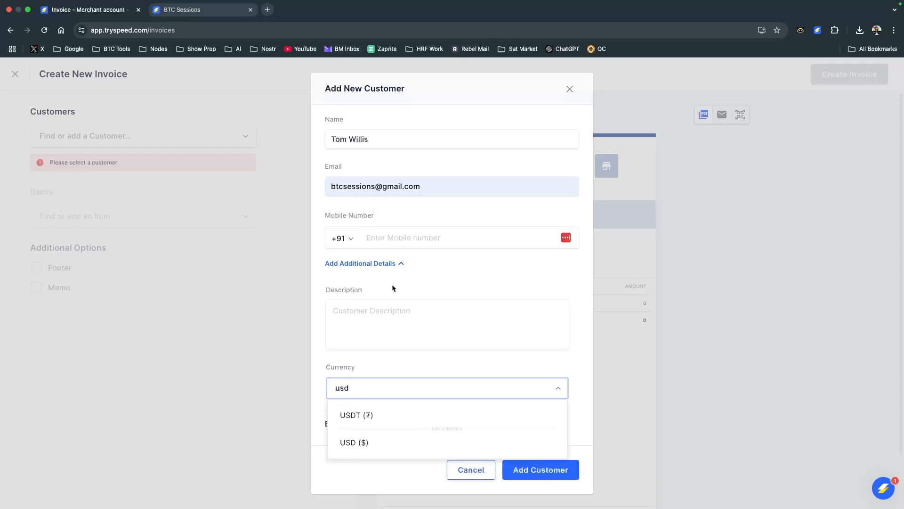
click(355, 442)
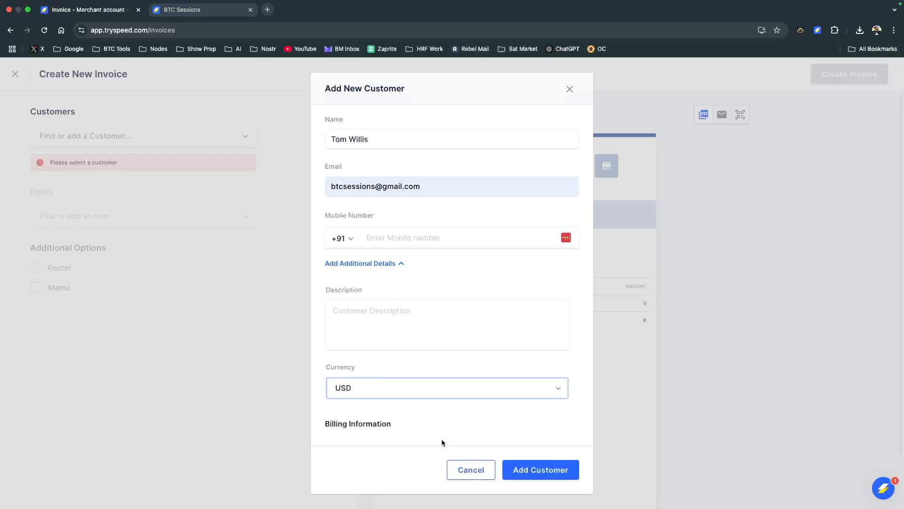
scroll(399, 331, down, 4)
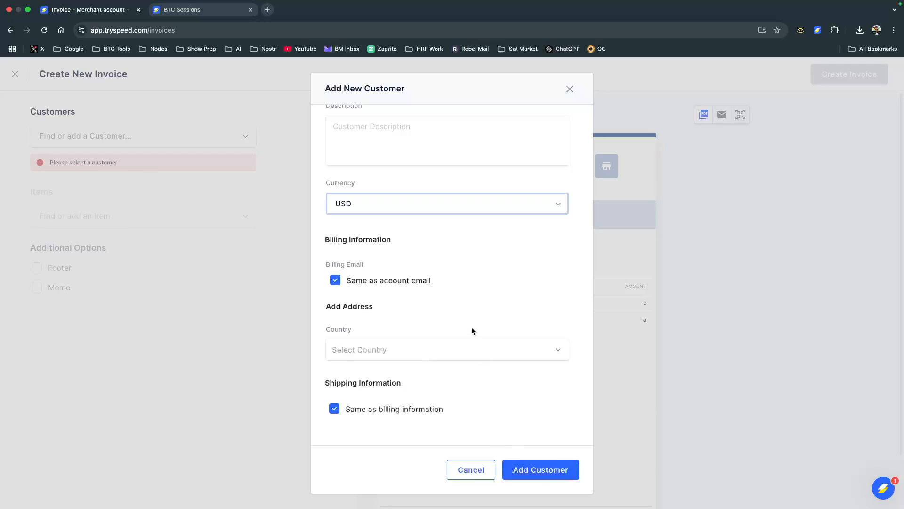
scroll(471, 327, up, 4)
click(536, 470)
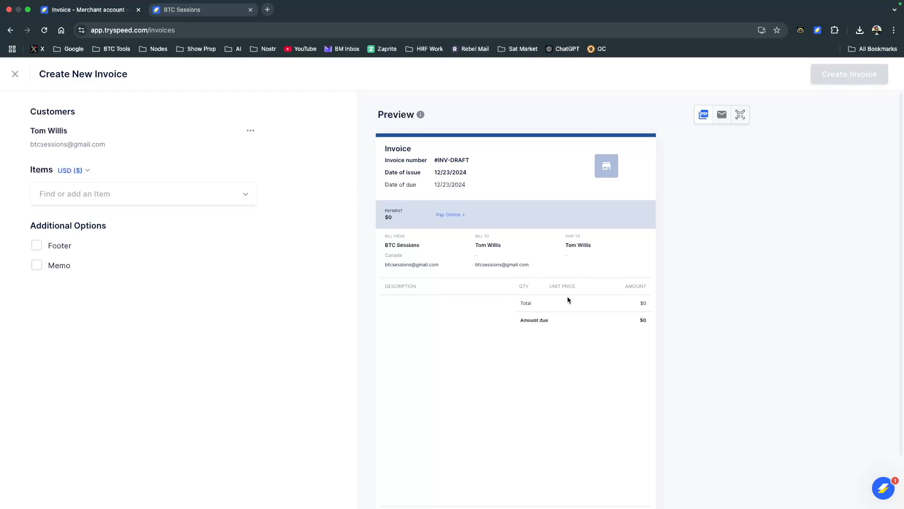
Add the small tip item to the invoice with a quantity of 3 and save it
click(118, 195)
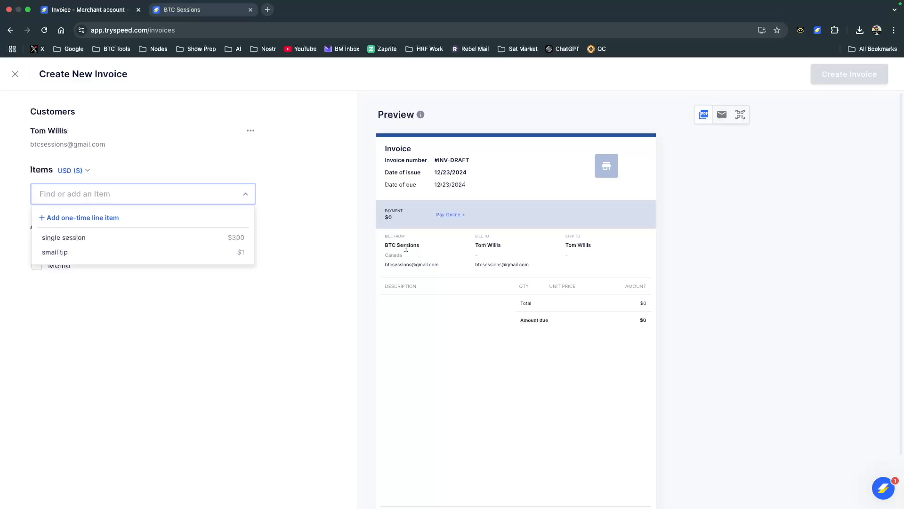
click(65, 253)
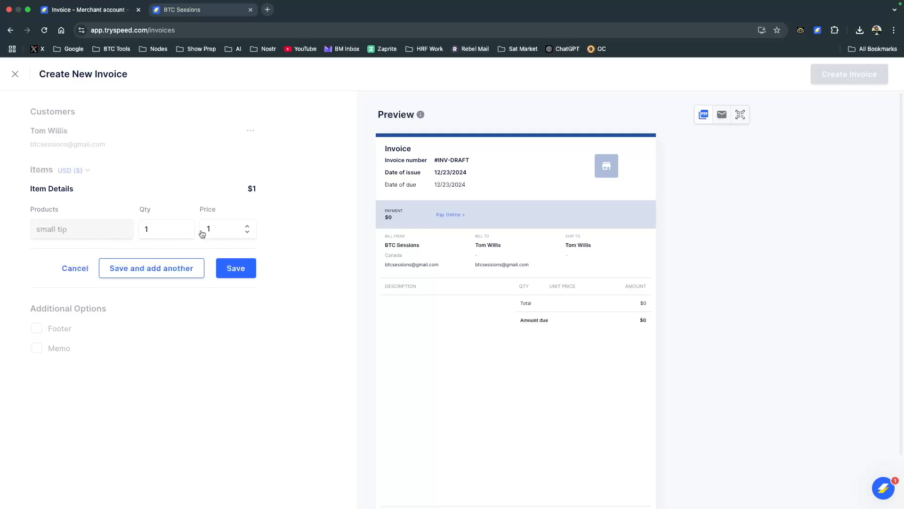
click(248, 229)
key(Escape)
click(177, 224)
double_click(154, 226)
text(3)
click(293, 235)
click(248, 235)
click(293, 239)
click(230, 272)
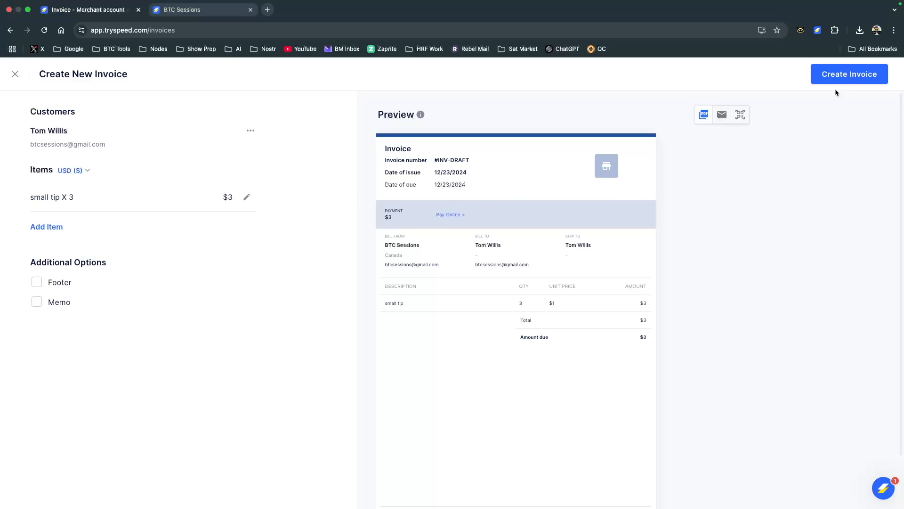
Create the invoice and send it to the customer by email
click(849, 77)
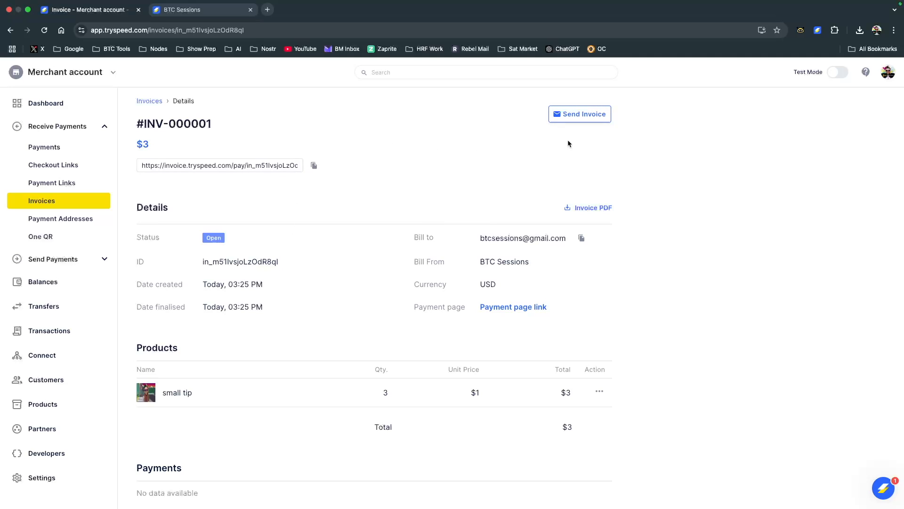
click(570, 117)
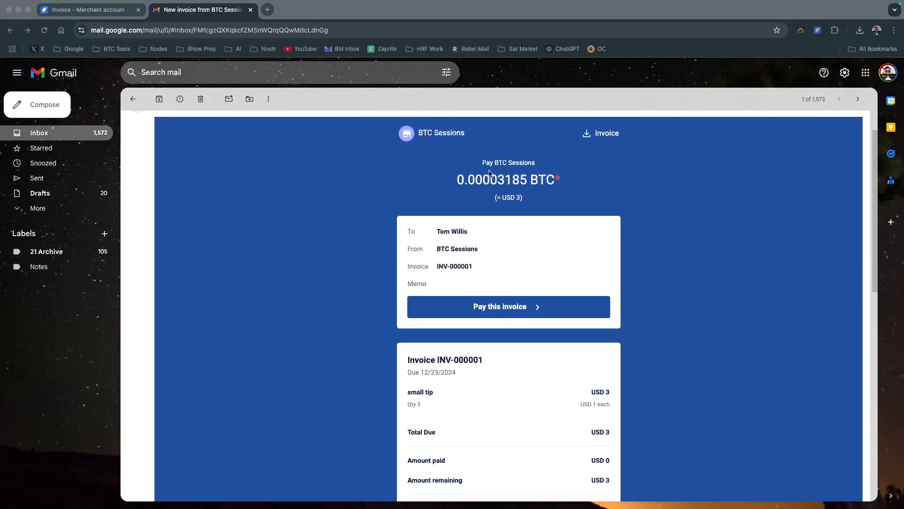
Review the payment amount, invoice details and line item in the invoice email received in Gmail
scroll(610, 203, up, 2)
scroll(610, 202, down, 3)
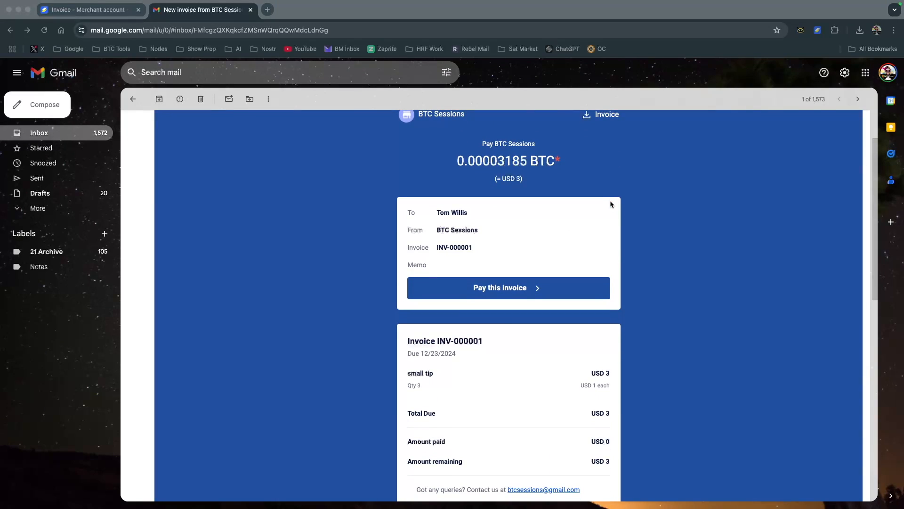
scroll(610, 202, up, 1)
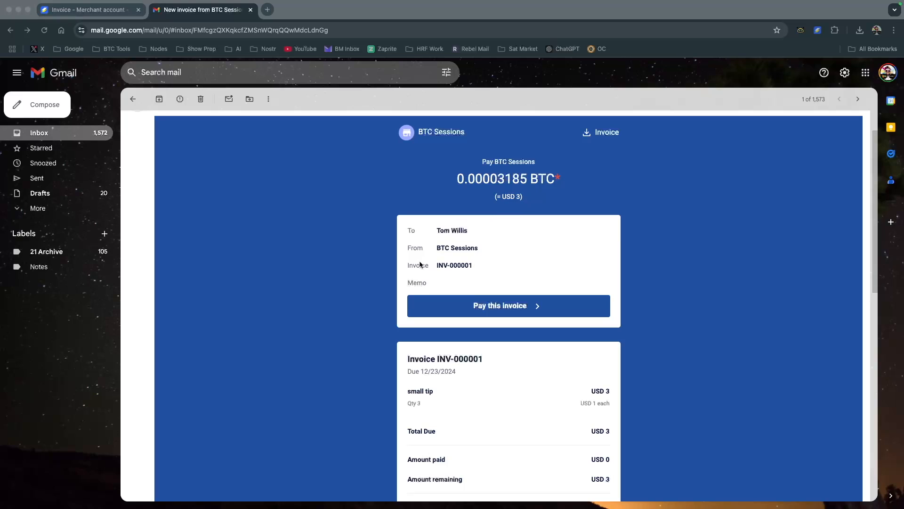
scroll(541, 282, down, 3)
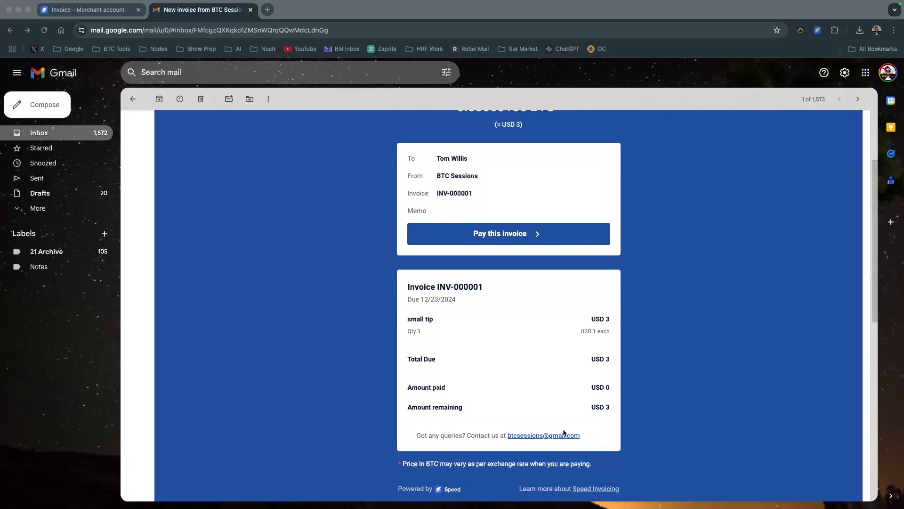
scroll(555, 359, down, 2)
scroll(555, 359, up, 2)
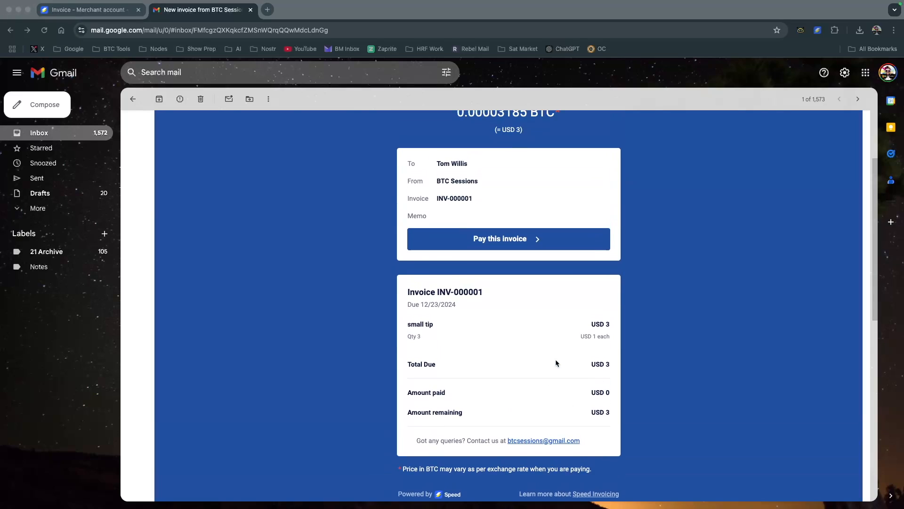
Look through the invoice email down to its PDF attachment and open the page for paying the invoice
scroll(555, 359, down, 3)
scroll(556, 364, down, 4)
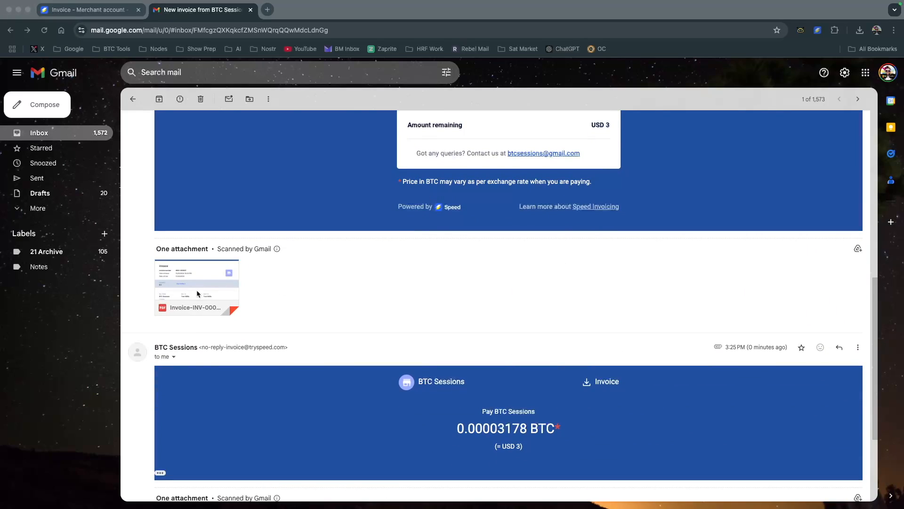
scroll(422, 321, up, 10)
scroll(578, 338, down, 1)
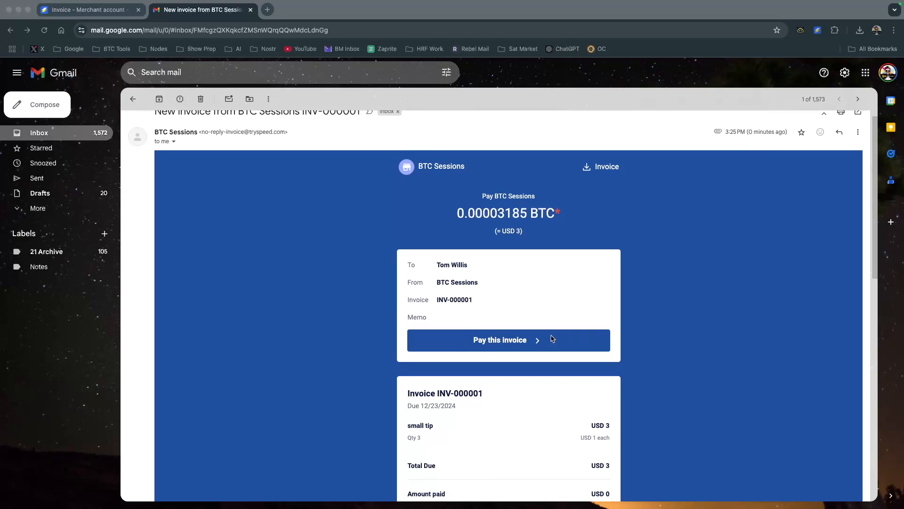
click(514, 339)
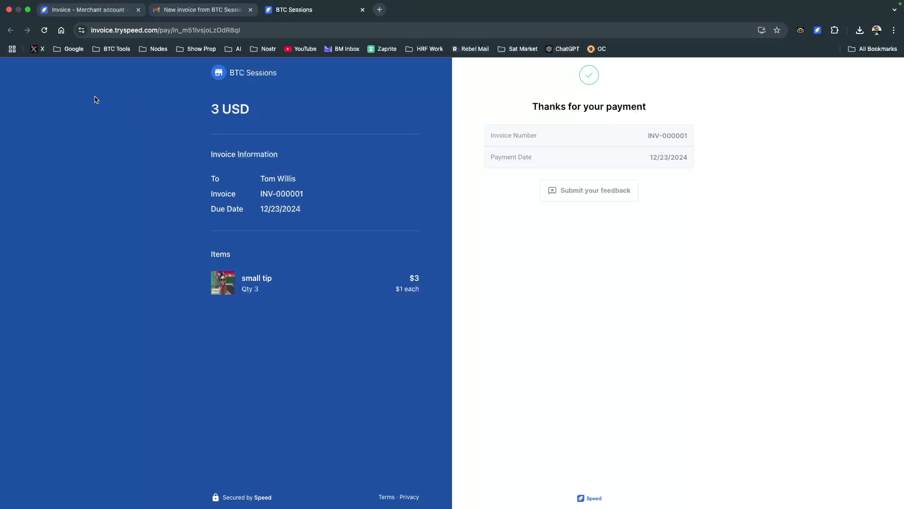
Return to the merchant dashboard and review the day-wise transactions chart, recent payments and recent transactions
click(87, 13)
click(52, 102)
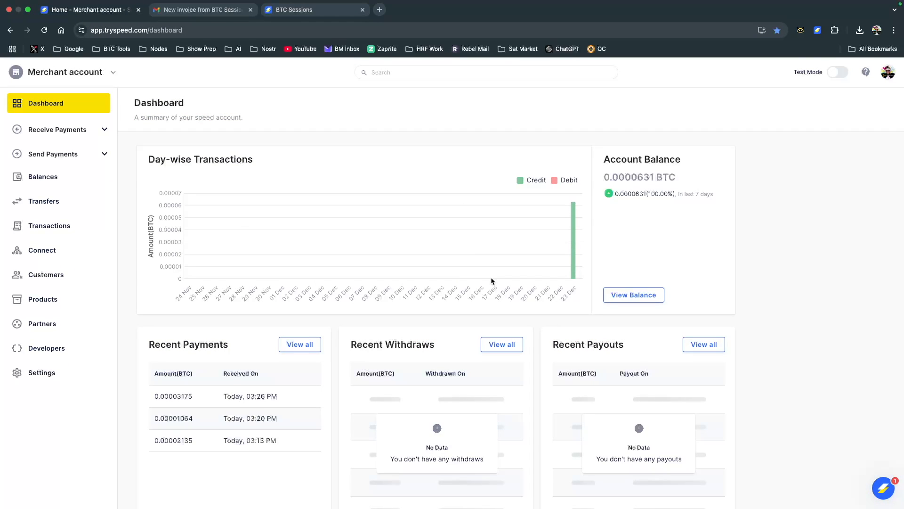
mouse_move(573, 243)
scroll(142, 404, down, 2)
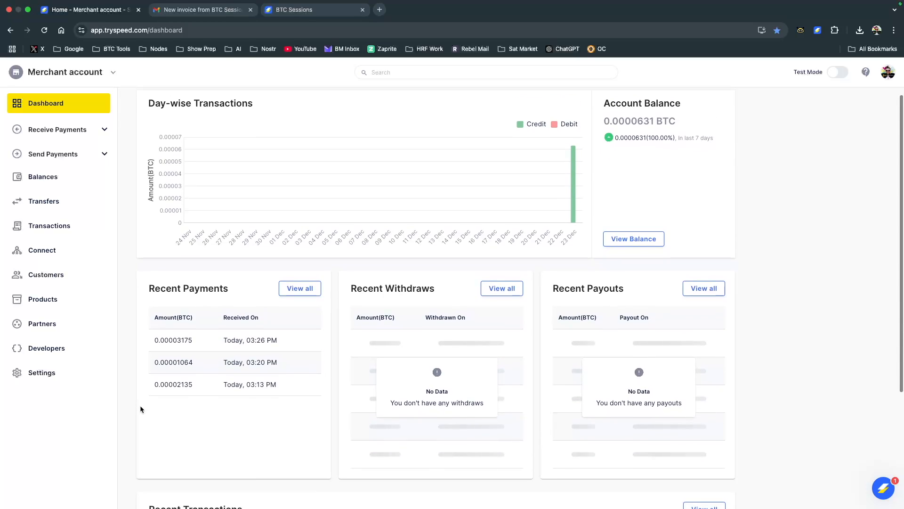
scroll(296, 403, down, 4)
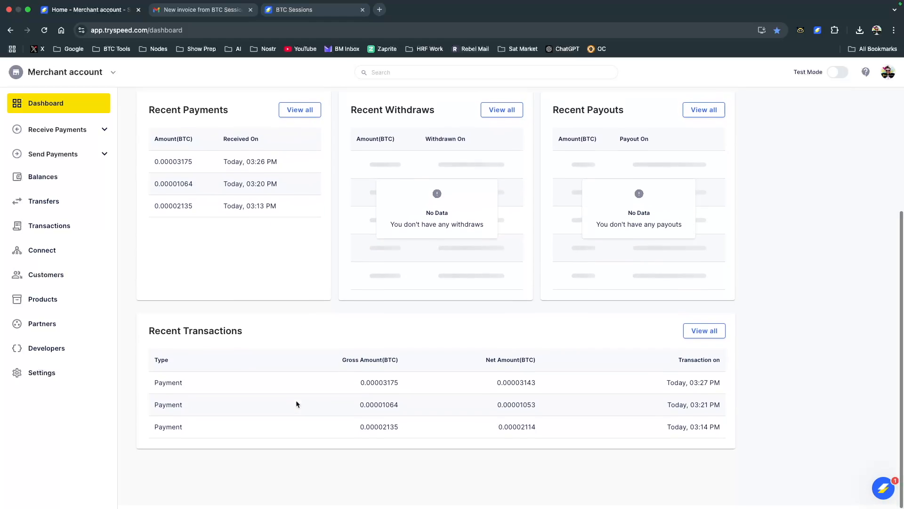
scroll(233, 320, up, 5)
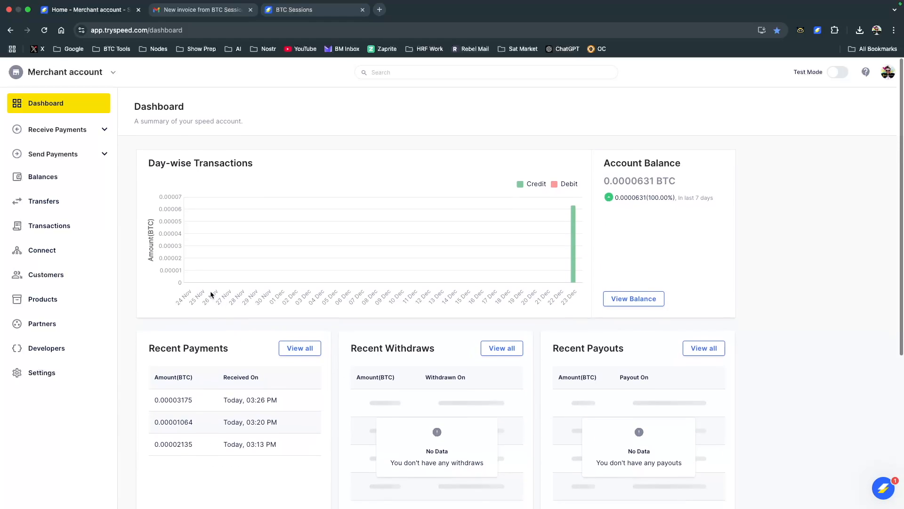
Check the payment status of the sent invoice in the list of invoices
click(81, 132)
click(43, 199)
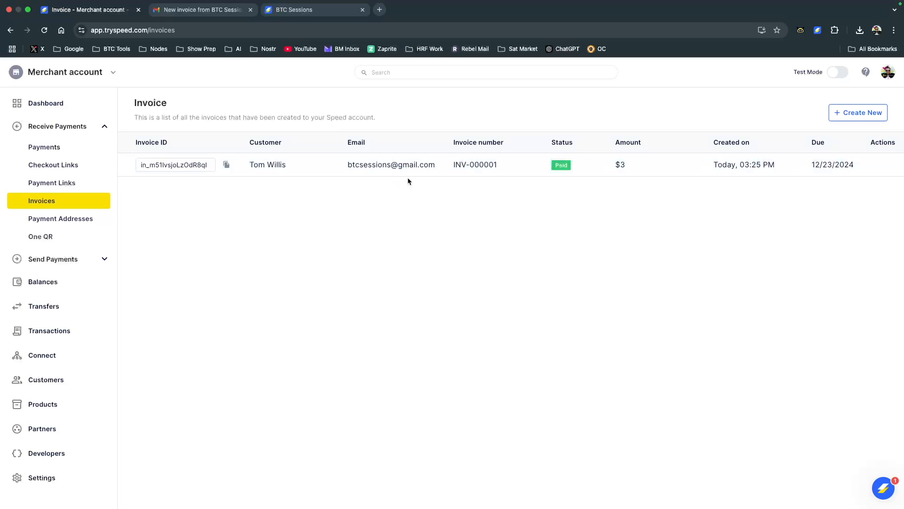
scroll(343, 290, down, 1)
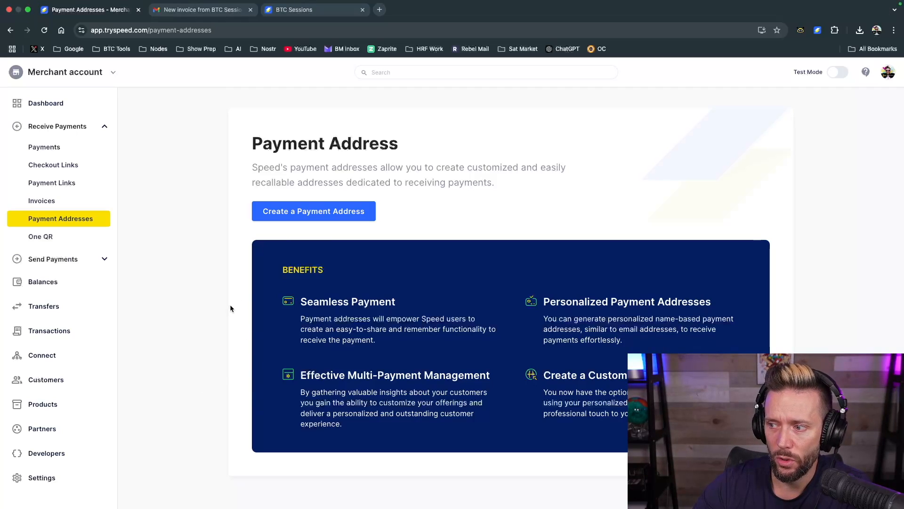
Start a new payment address on the tryspeed.com domain with the username sessionstest
click(300, 212)
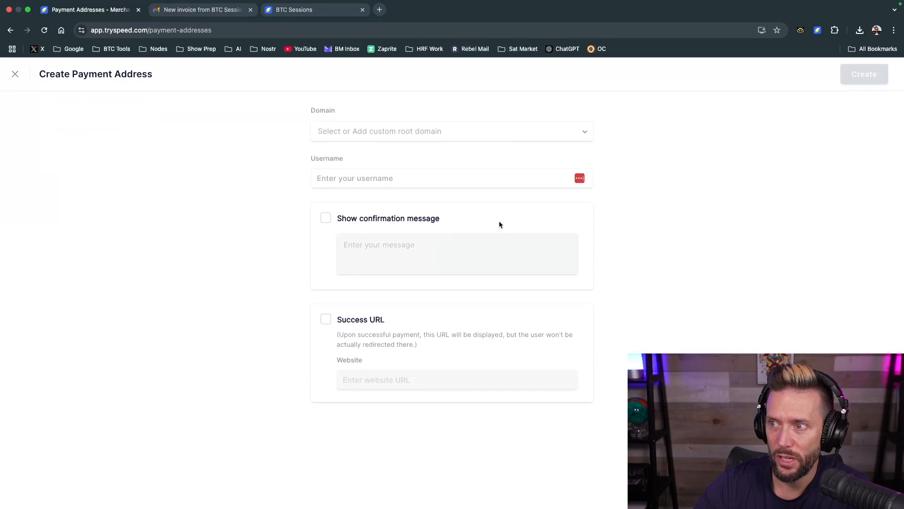
click(419, 134)
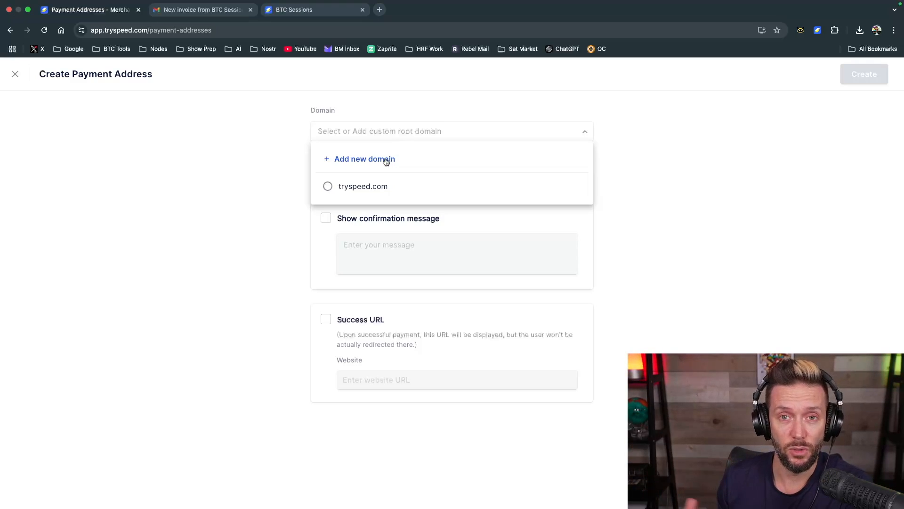
click(327, 187)
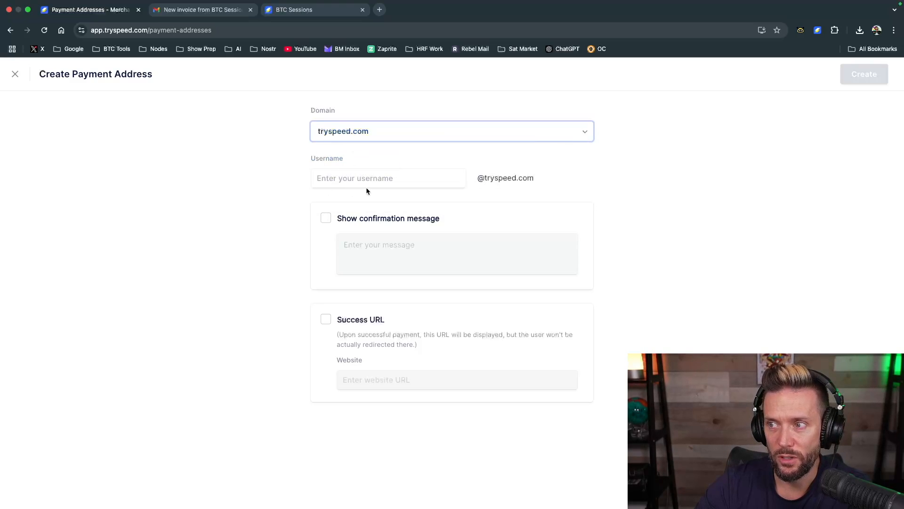
click(384, 182)
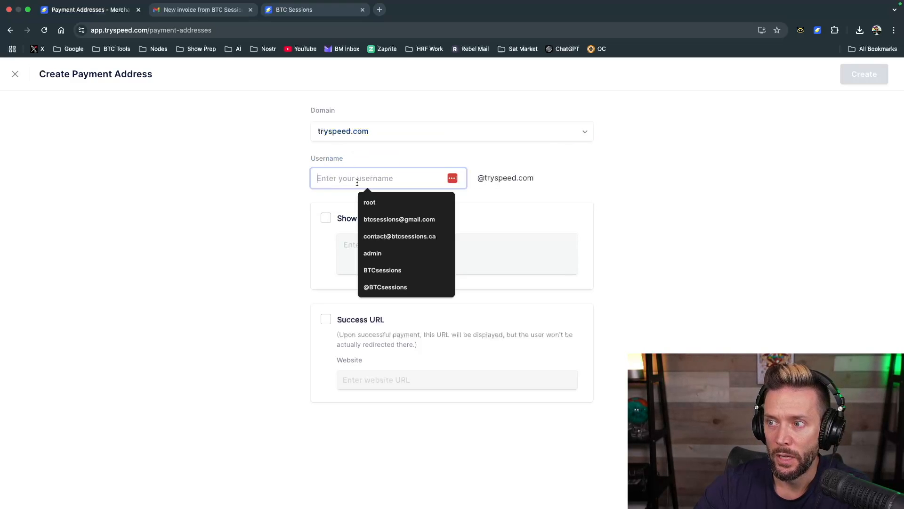
click(585, 198)
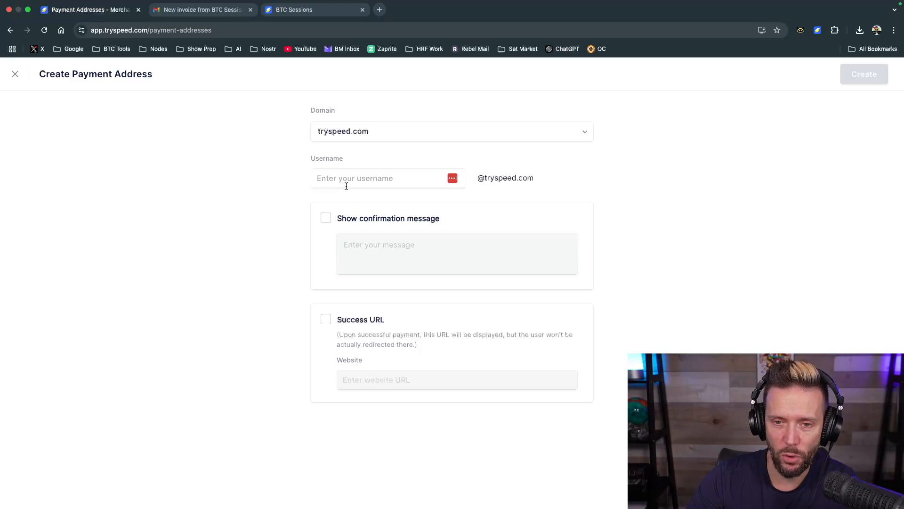
click(346, 186)
text(sessionstest)
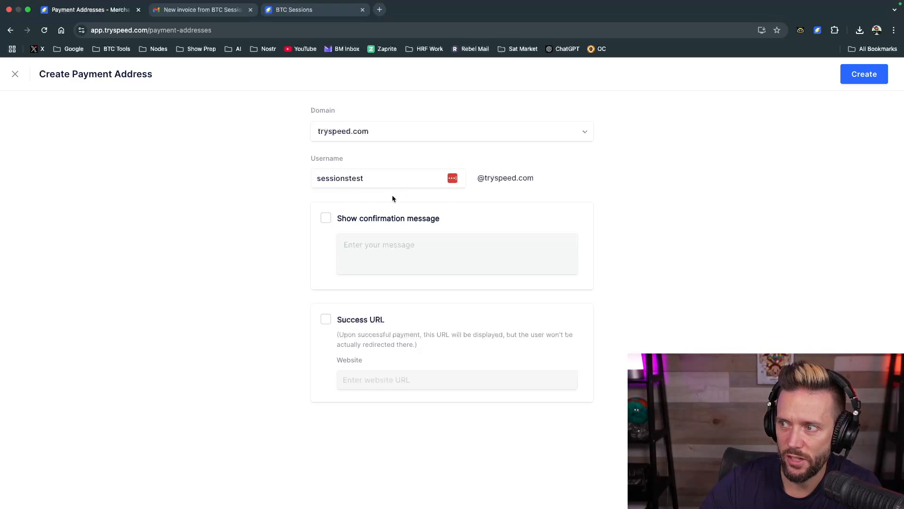
Enable the confirmation message "Thanks for the payment." and create the payment address
click(324, 220)
click(369, 252)
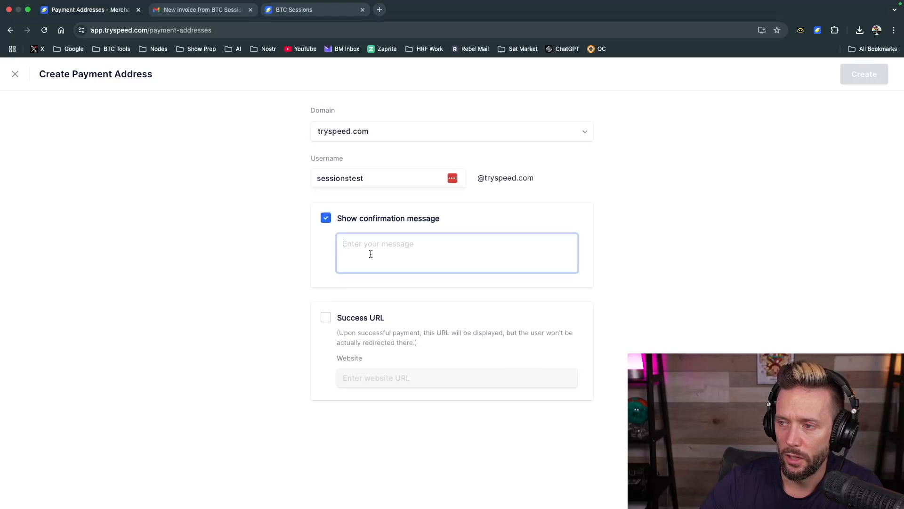
text(Th)
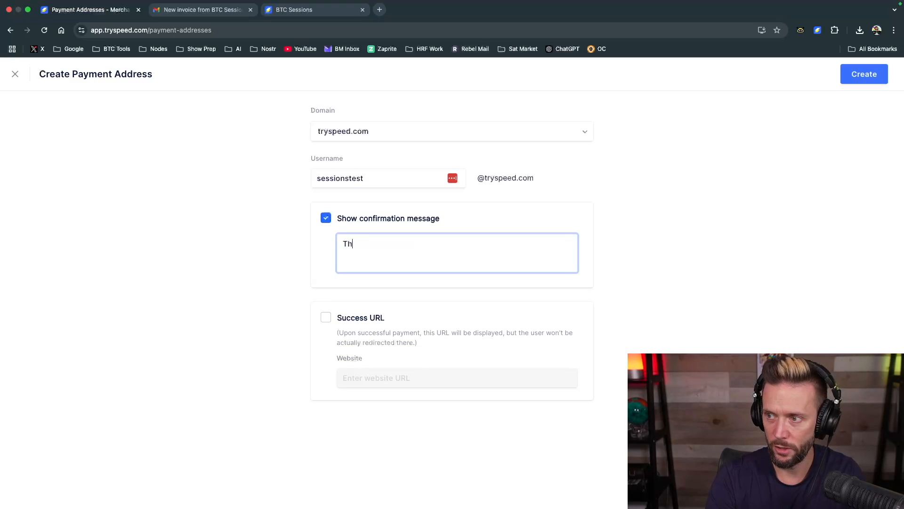
text(anks for the payment.)
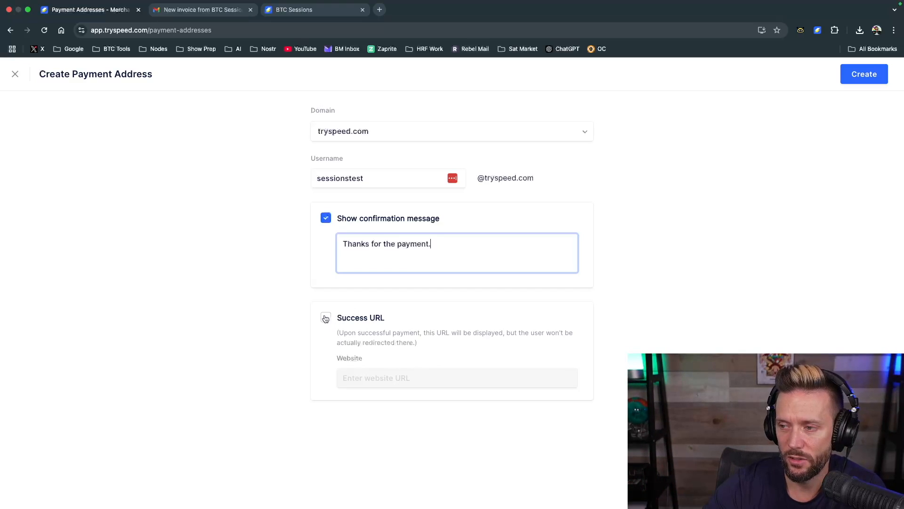
click(856, 85)
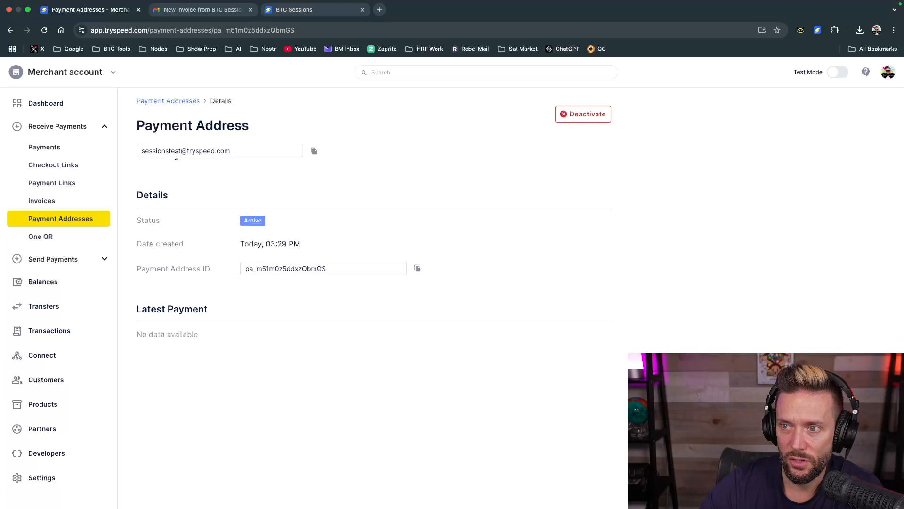
Copy the new payment address and enter it as the recipient of a payment from the Speed wallet extension
triple_click(205, 154)
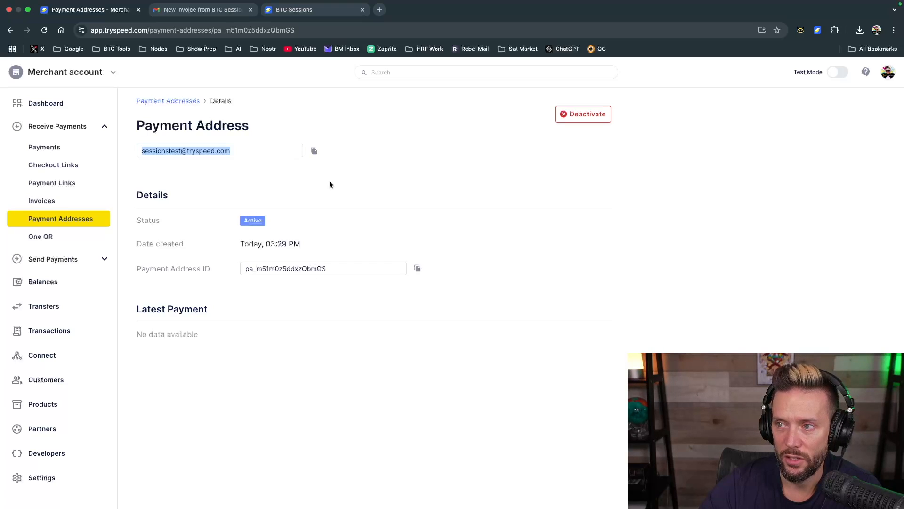
click(314, 153)
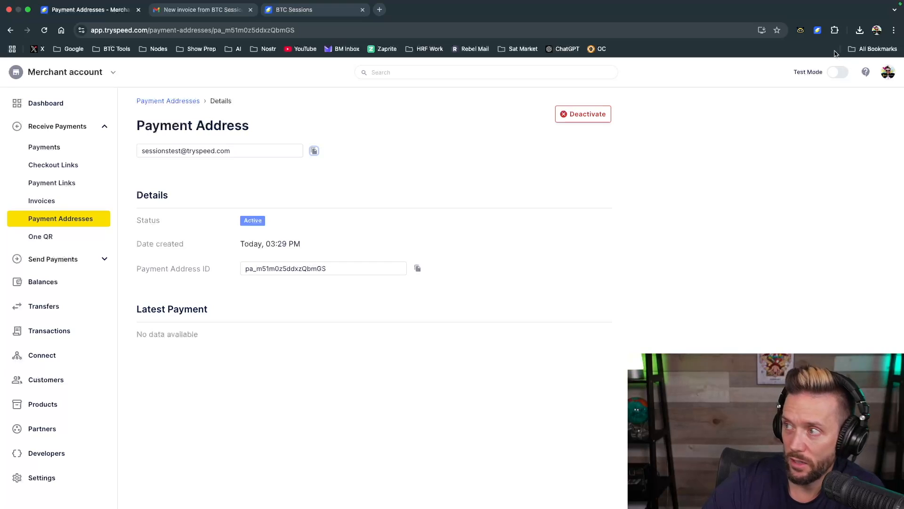
click(818, 31)
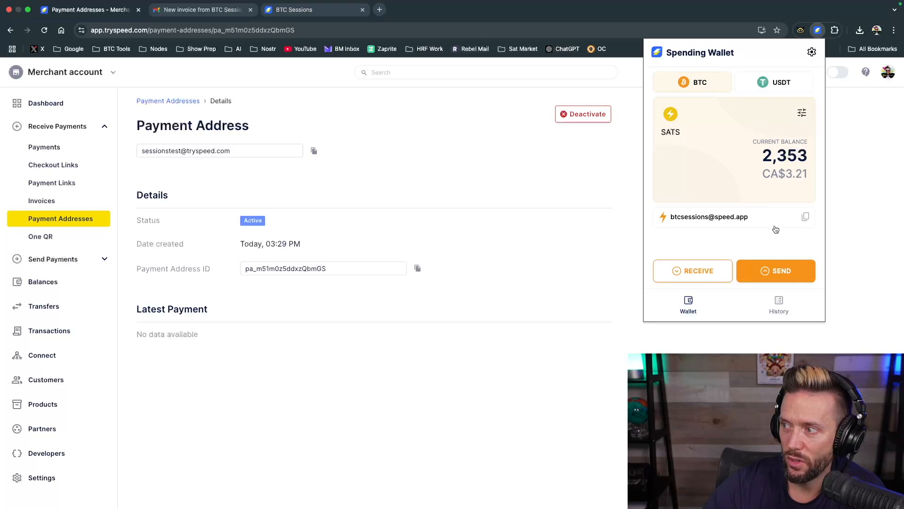
click(767, 269)
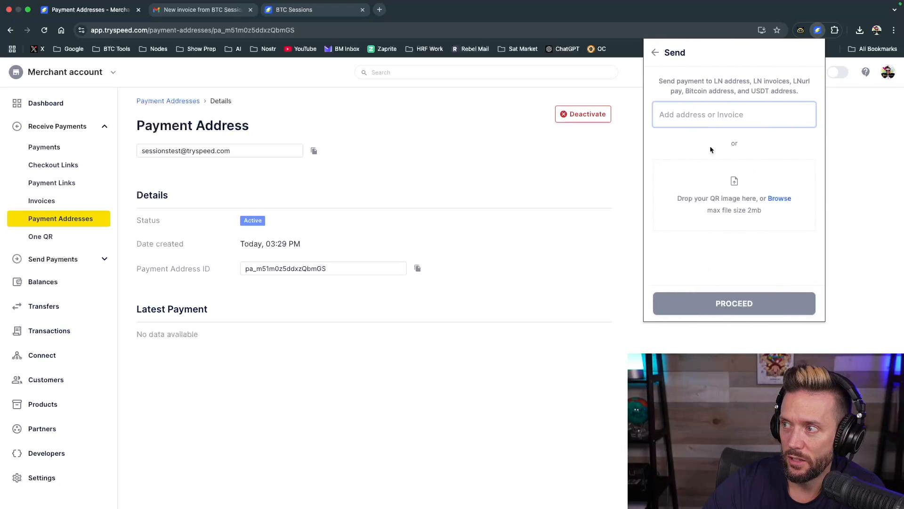
key(super+v)
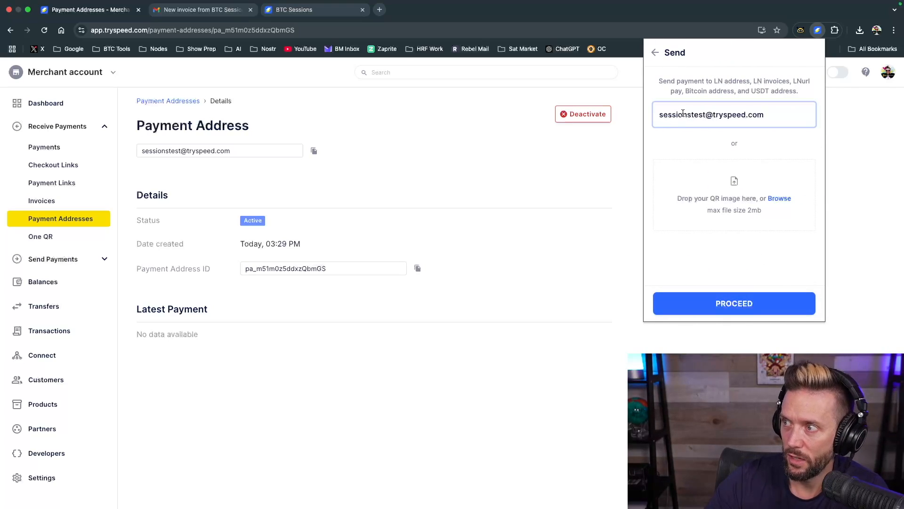
Send 155 sats to the payment address from the wallet and close the wallet
click(739, 300)
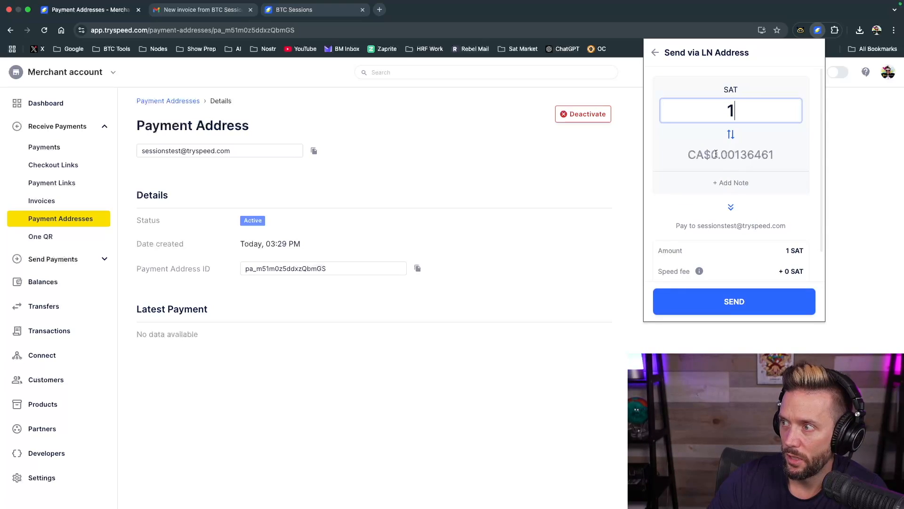
text(55)
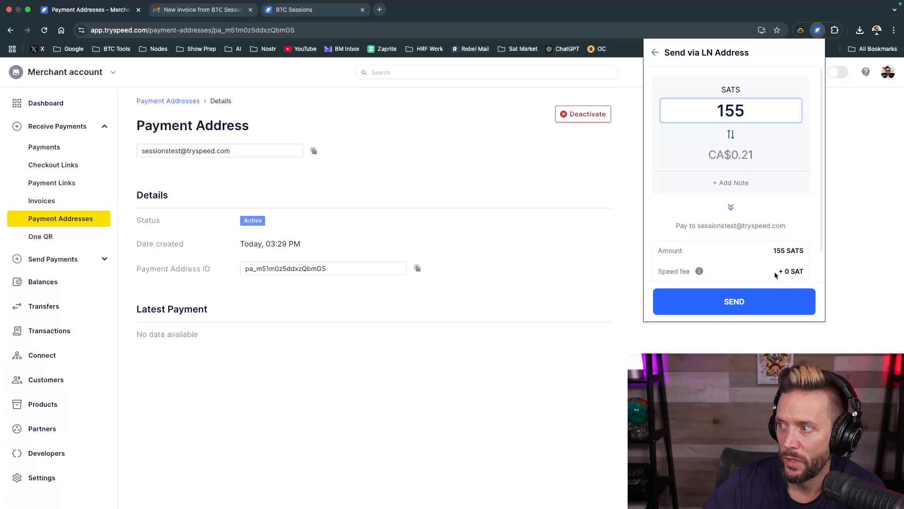
click(741, 302)
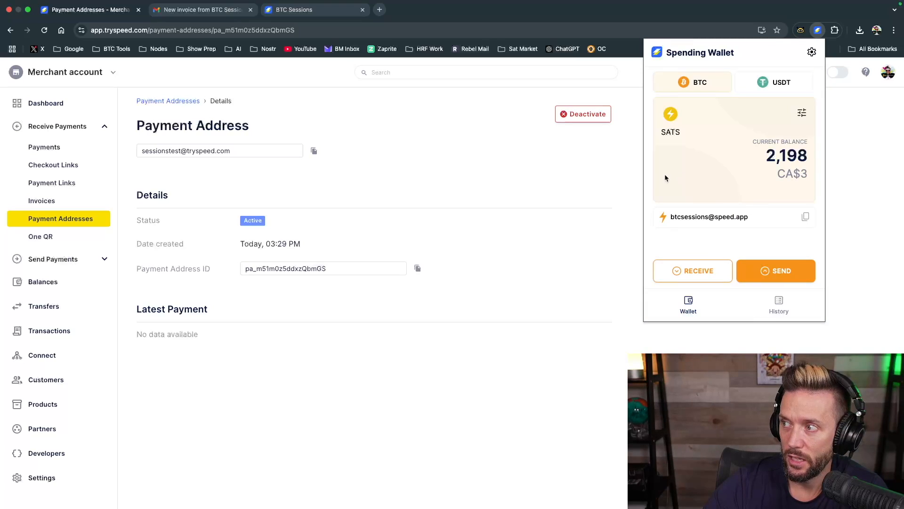
click(354, 126)
Review the account balance, the newest received payment and the recent transactions on the merchant dashboard
click(41, 102)
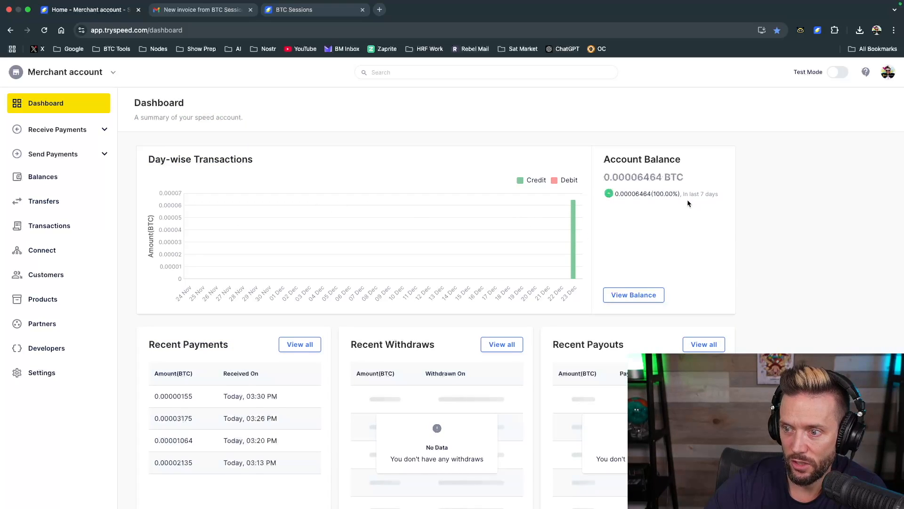
scroll(166, 341, down, 1)
drag(181, 341, 198, 340)
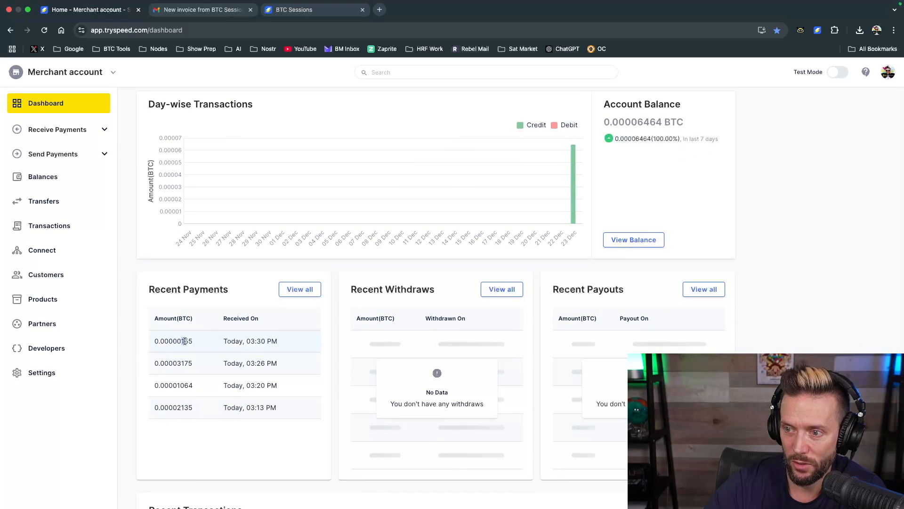
scroll(235, 380, down, 1)
scroll(236, 381, down, 2)
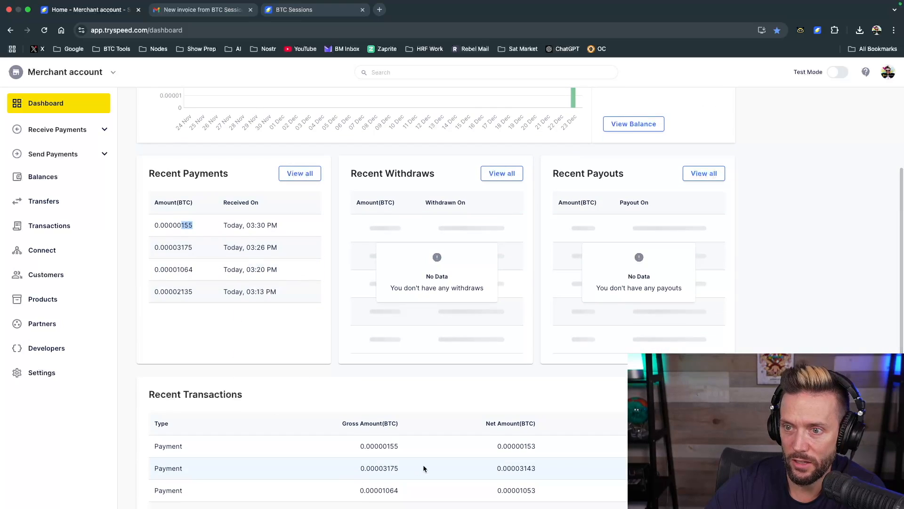
scroll(423, 464, up, 4)
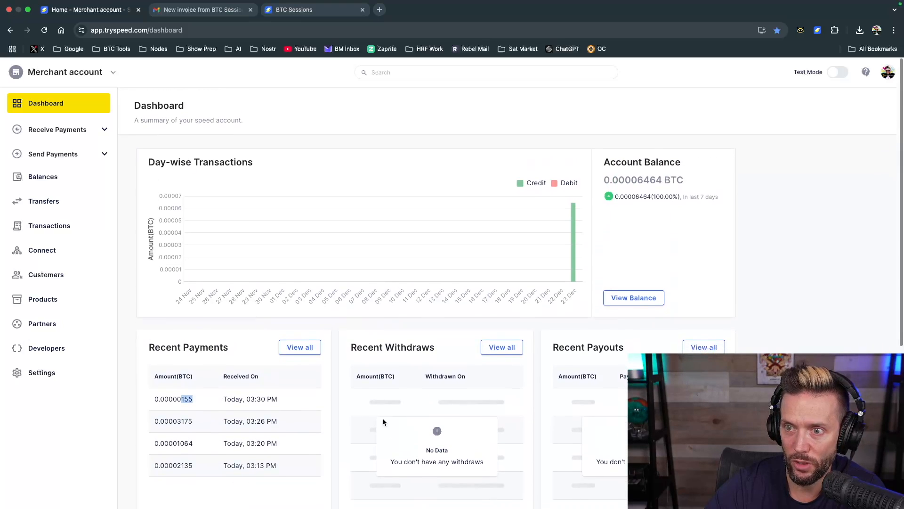
Open the list of payment addresses and view the details of the 155 sats sent transaction from the Speed wallet history
click(99, 132)
click(66, 222)
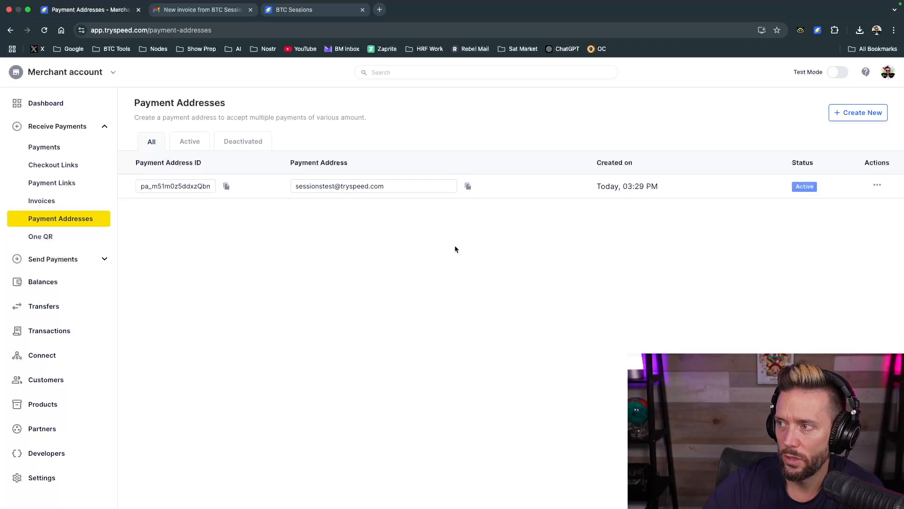
click(818, 30)
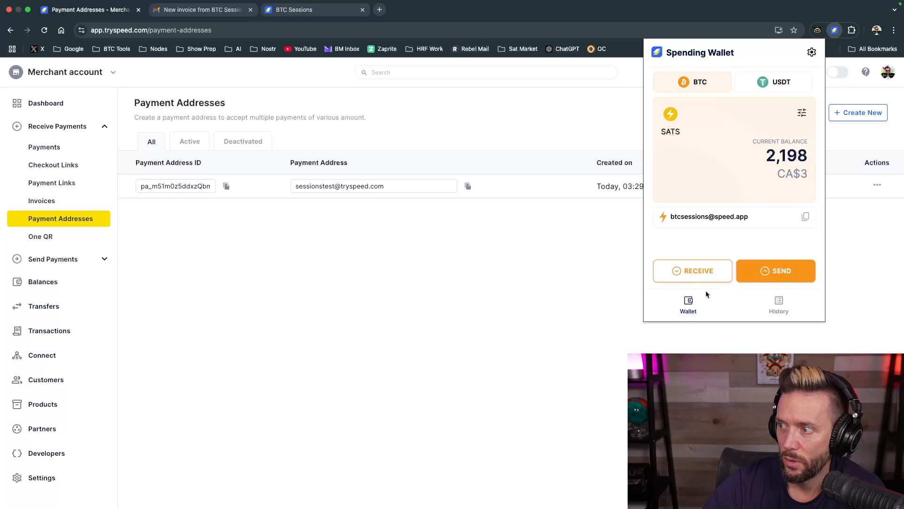
click(794, 303)
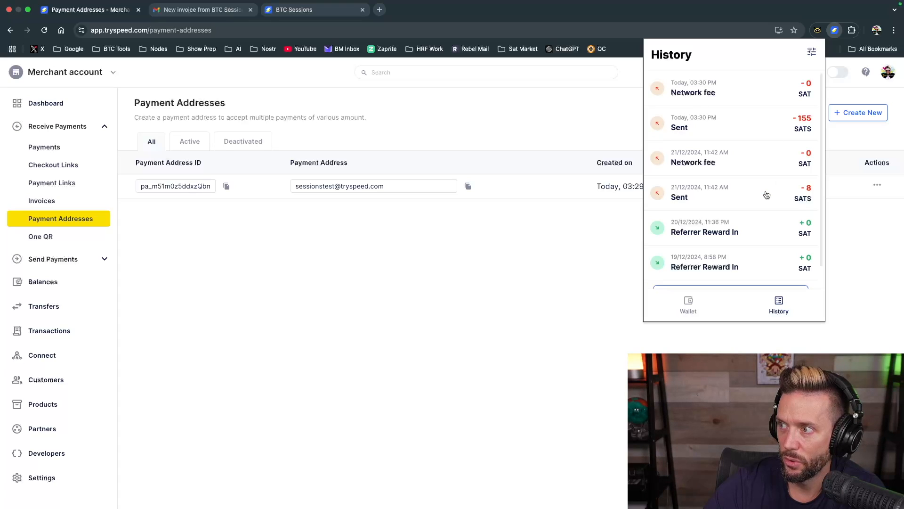
click(764, 121)
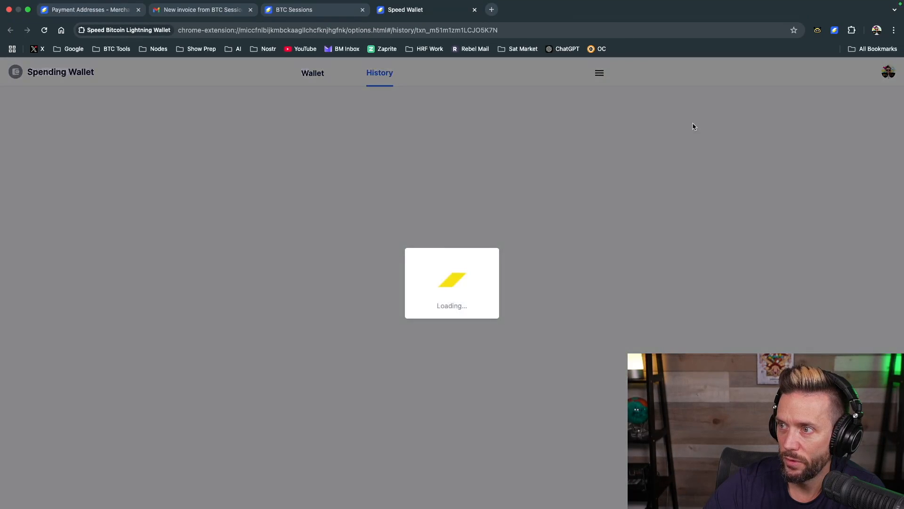
Examine the details of the sent wallet transaction and return to the merchant account page
scroll(431, 252, down, 2)
scroll(409, 346, up, 3)
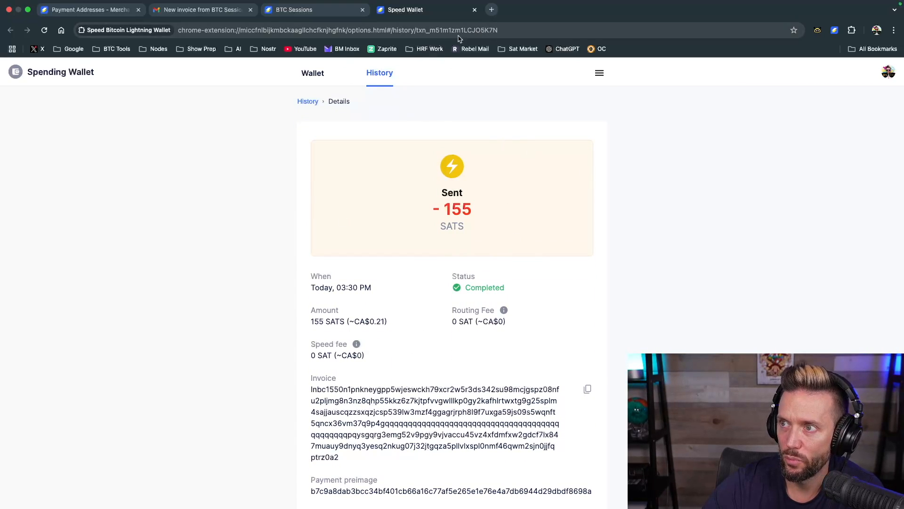
click(288, 13)
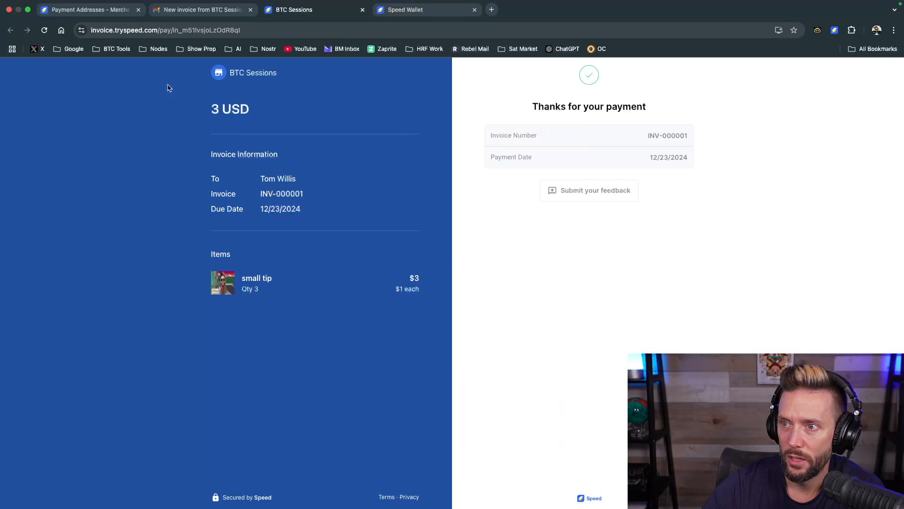
click(82, 7)
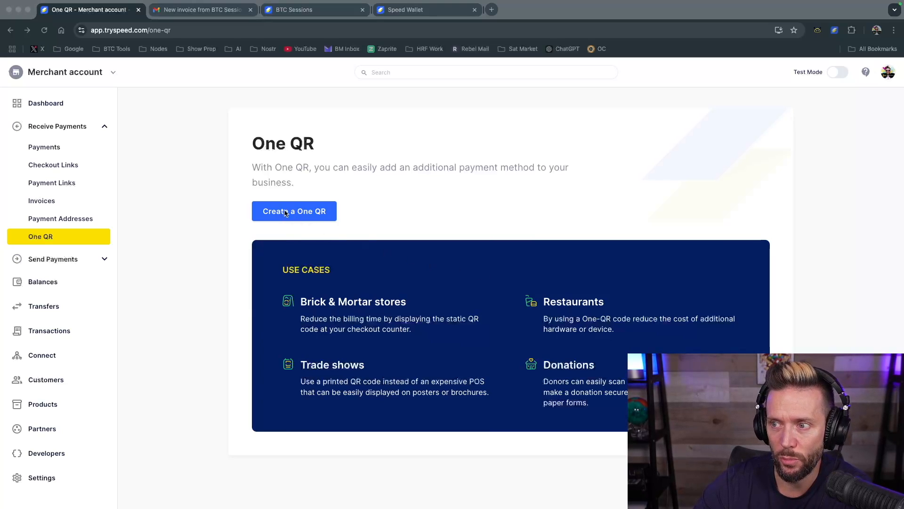
Start a new One QR of type Lightning QR code and name it "Test QR"
click(393, 204)
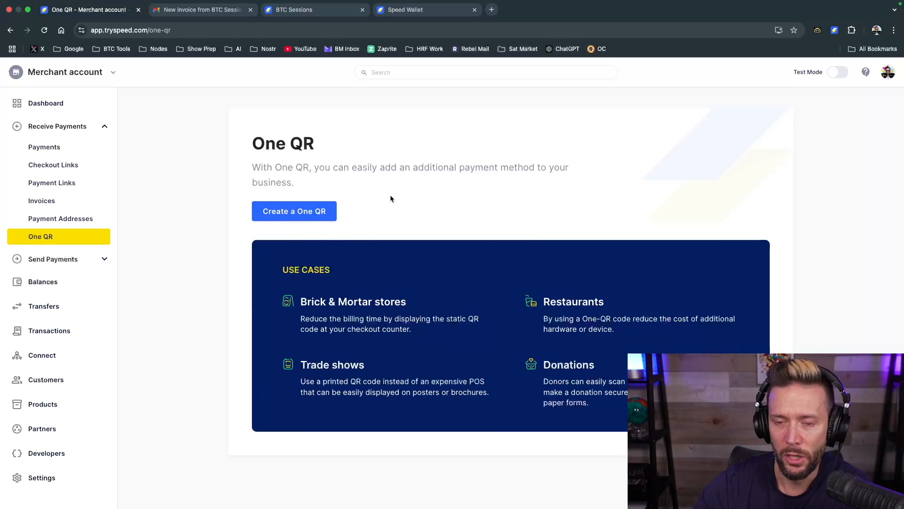
click(283, 214)
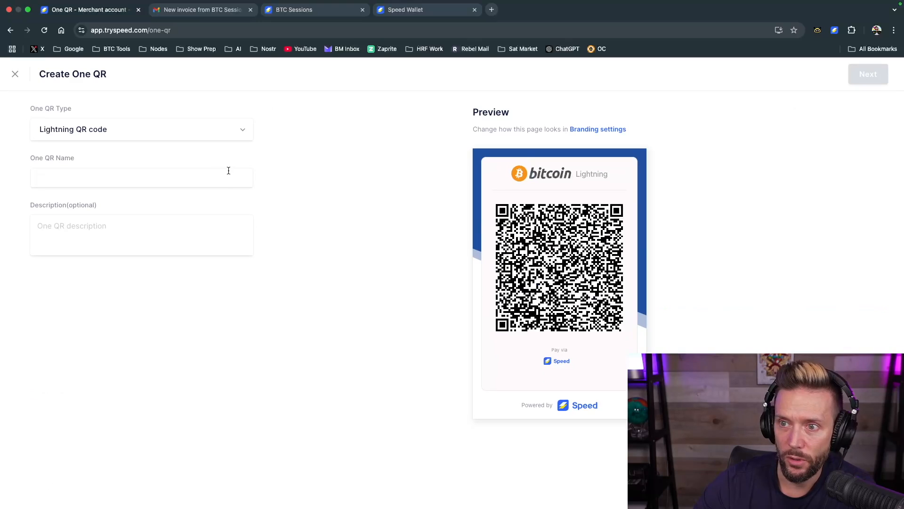
click(243, 134)
click(339, 148)
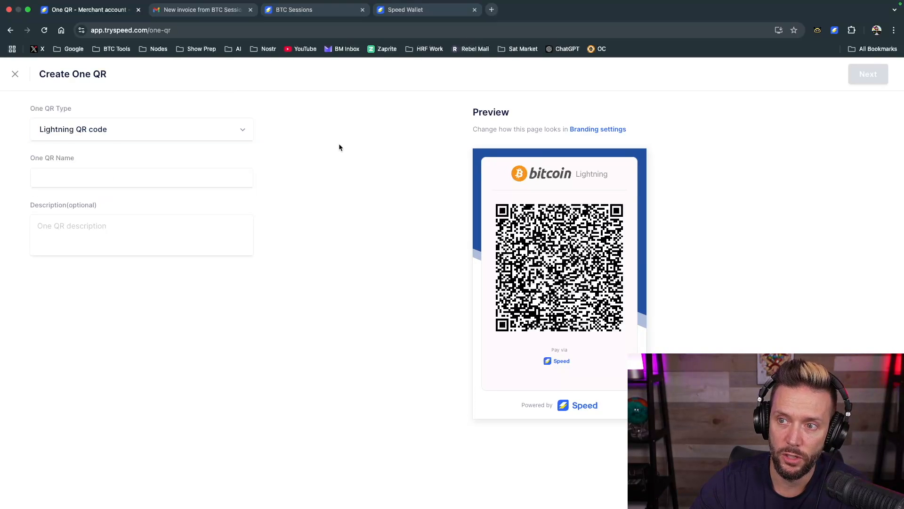
click(45, 176)
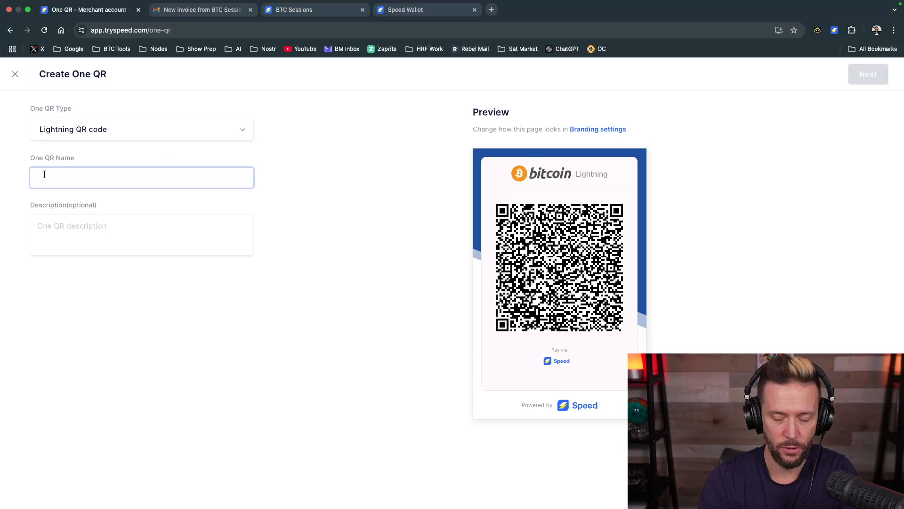
text(Test QR)
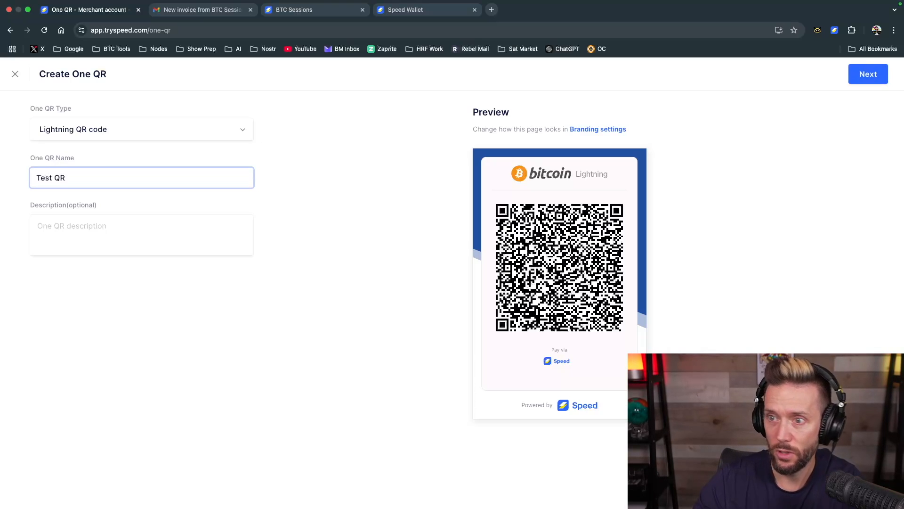
Describe the One QR as "Sent me test sats!" and create it with the default success message shown after payment
click(99, 243)
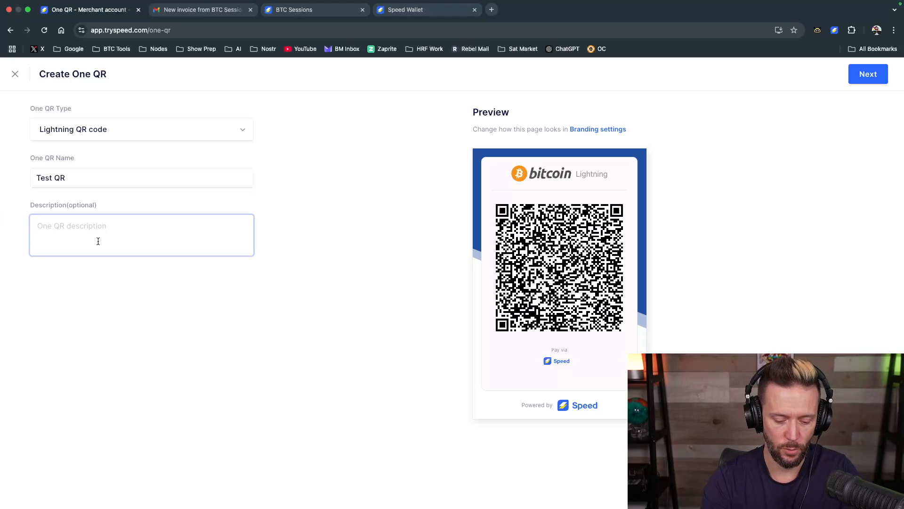
text(Sent me t)
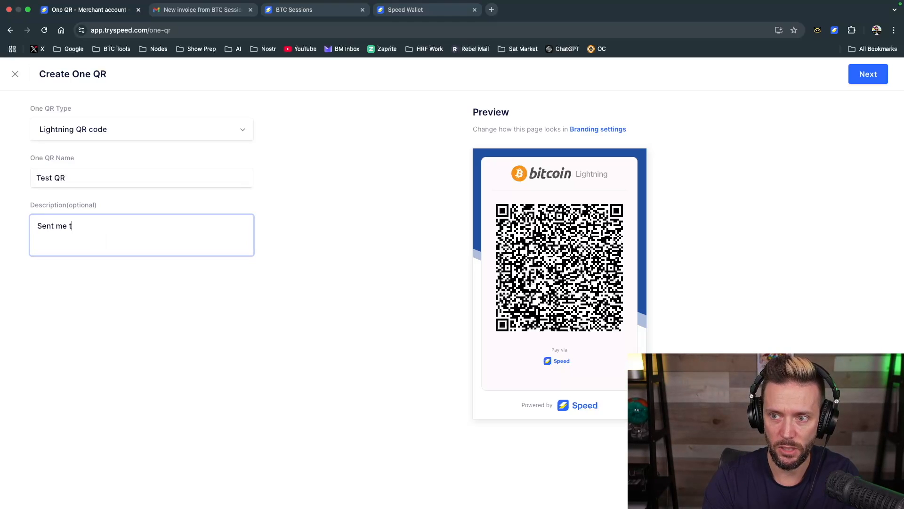
text(est sats!)
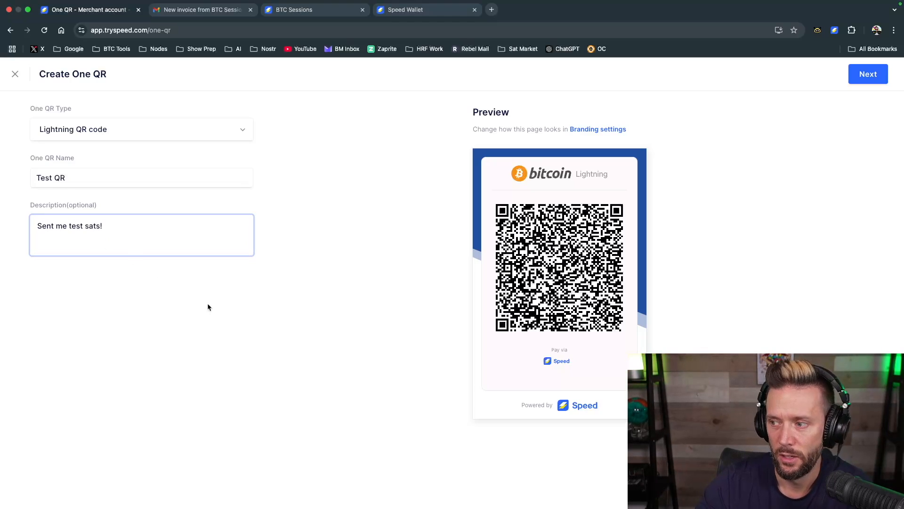
click(200, 300)
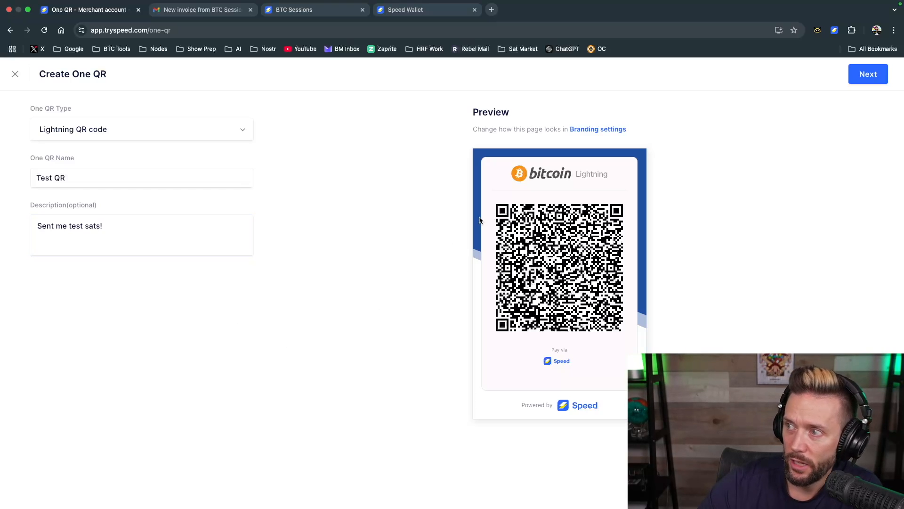
click(868, 75)
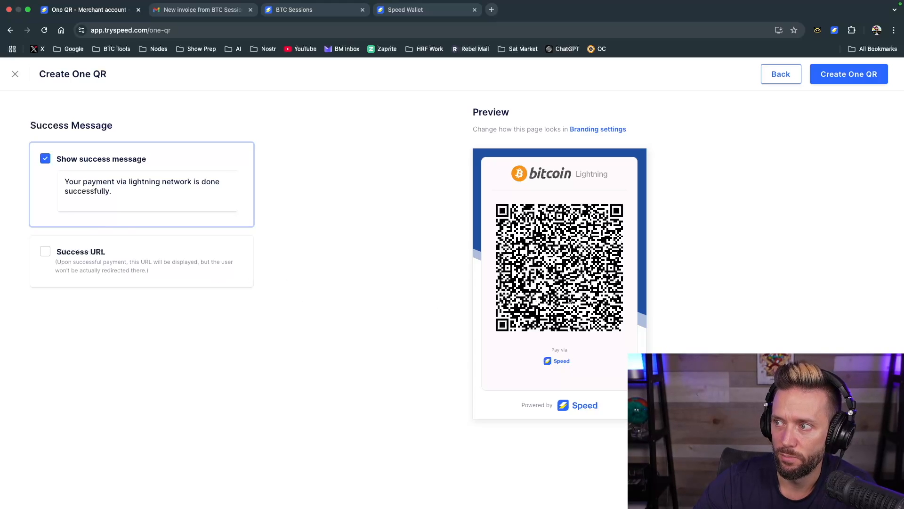
click(854, 74)
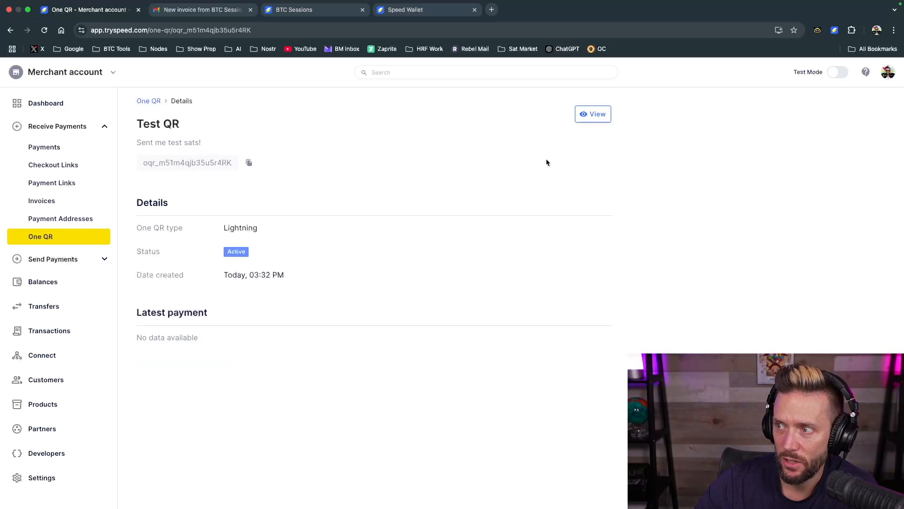
Download the Test QR code image, look at it in Preview on the other desktop and close the One QR view
click(601, 122)
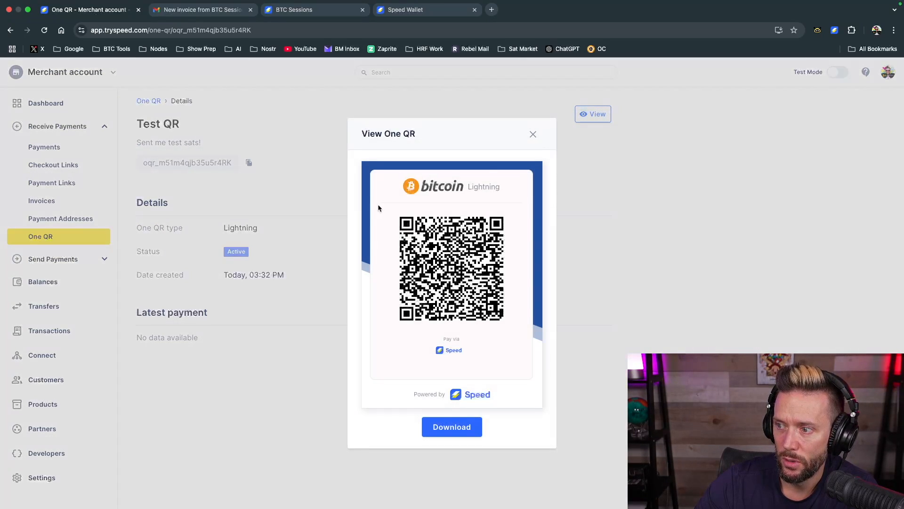
click(447, 430)
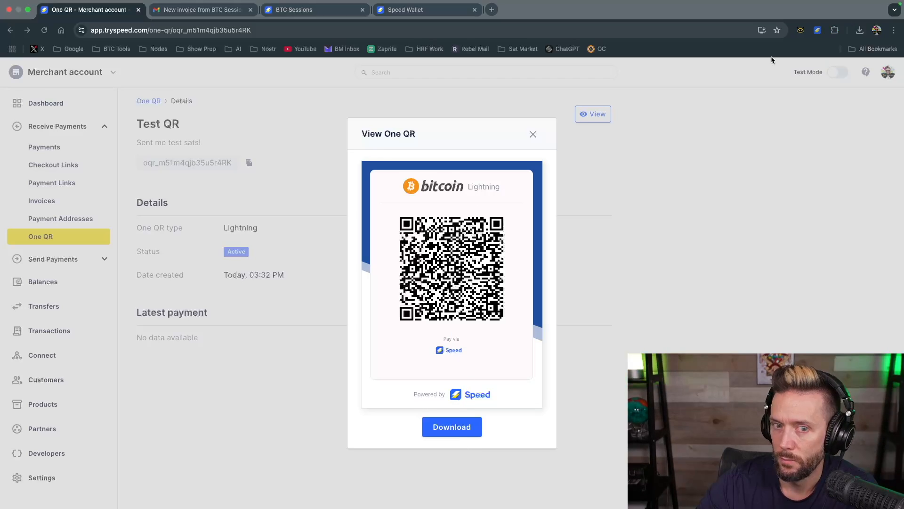
key(ctrl+Left)
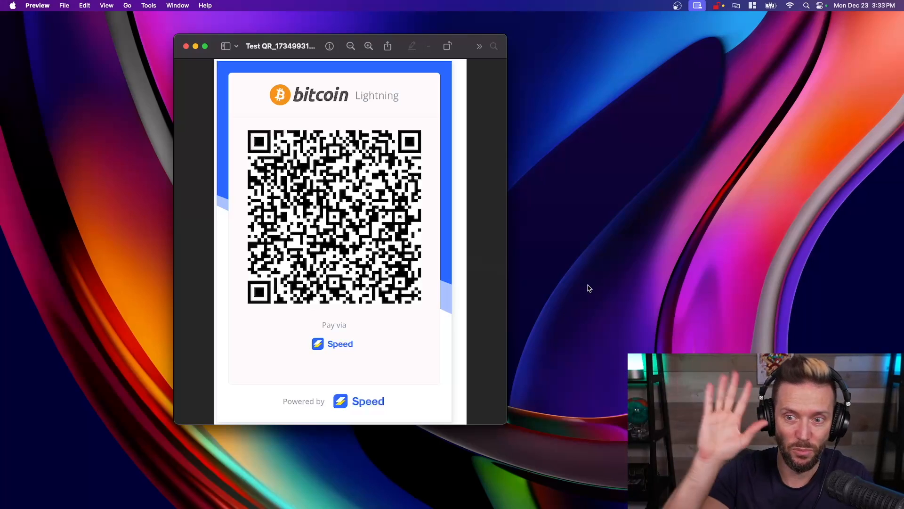
key(ctrl+Right)
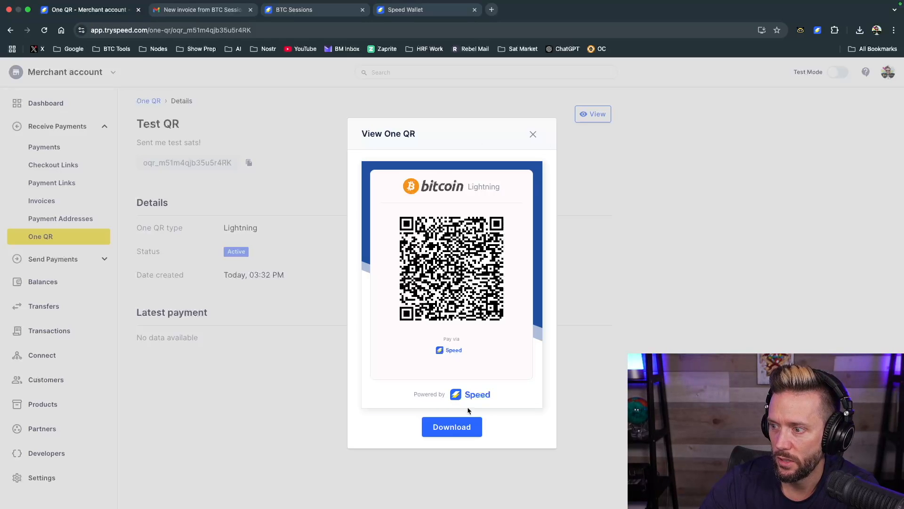
click(533, 134)
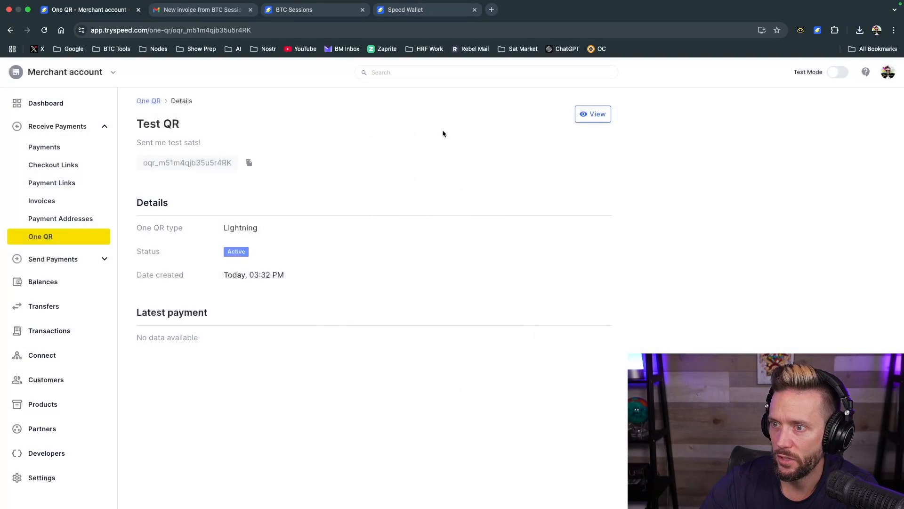
Review the account balance and the newest received payment in the merchant dashboard summary
click(19, 104)
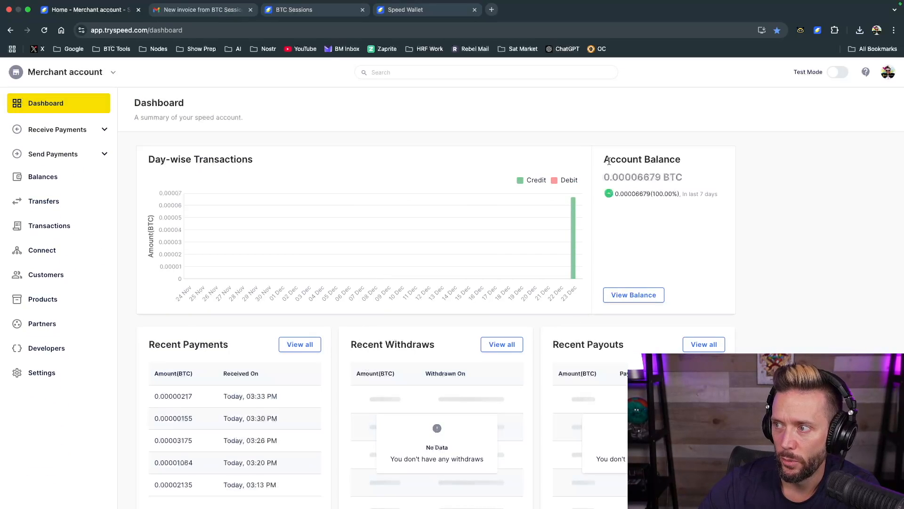
scroll(401, 287, down, 3)
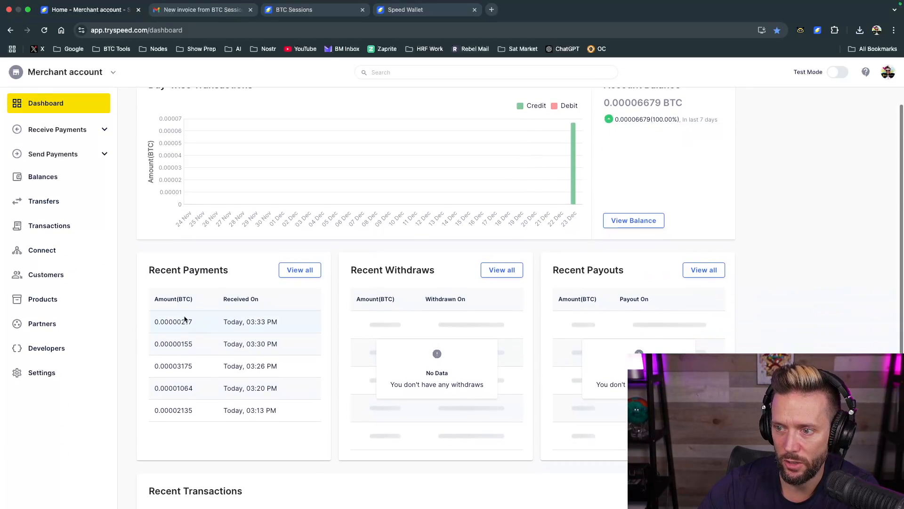
scroll(278, 375, down, 3)
scroll(278, 374, up, 6)
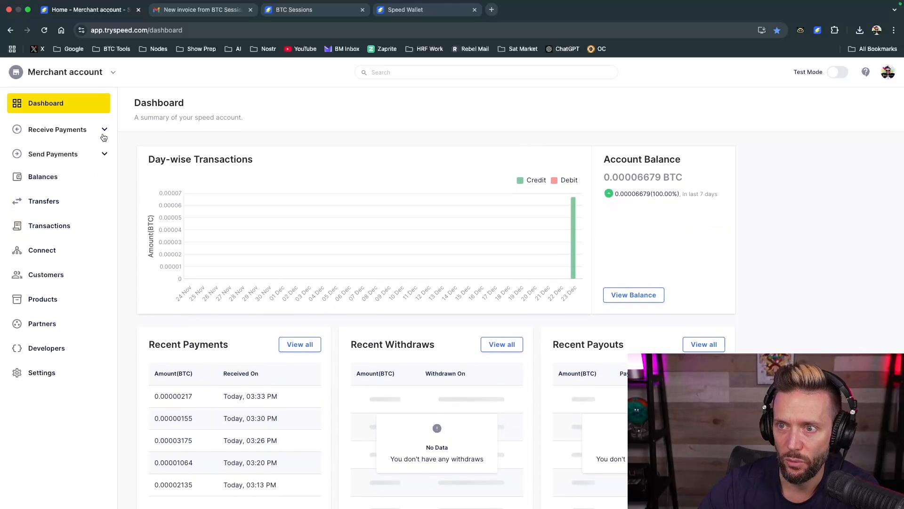
Check the latest payment in the Test QR details from the One QR list and return to the dashboard summary
click(104, 135)
click(35, 241)
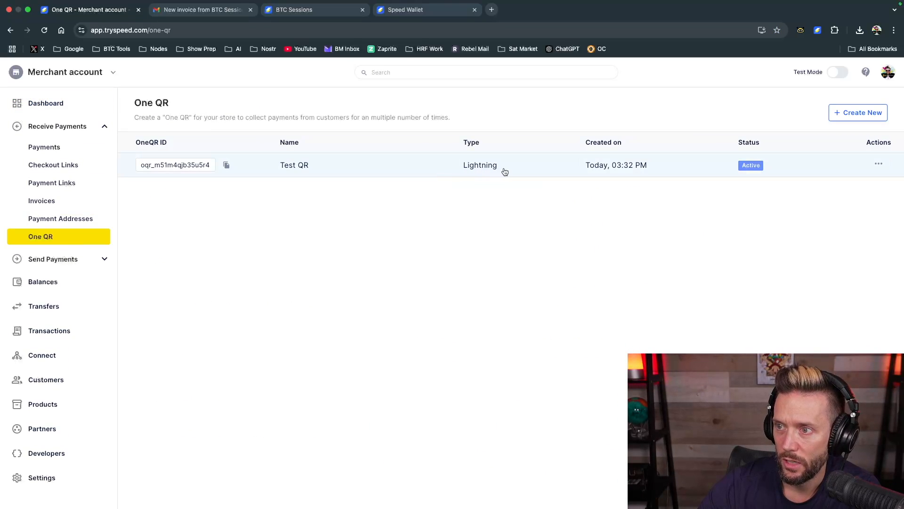
click(412, 168)
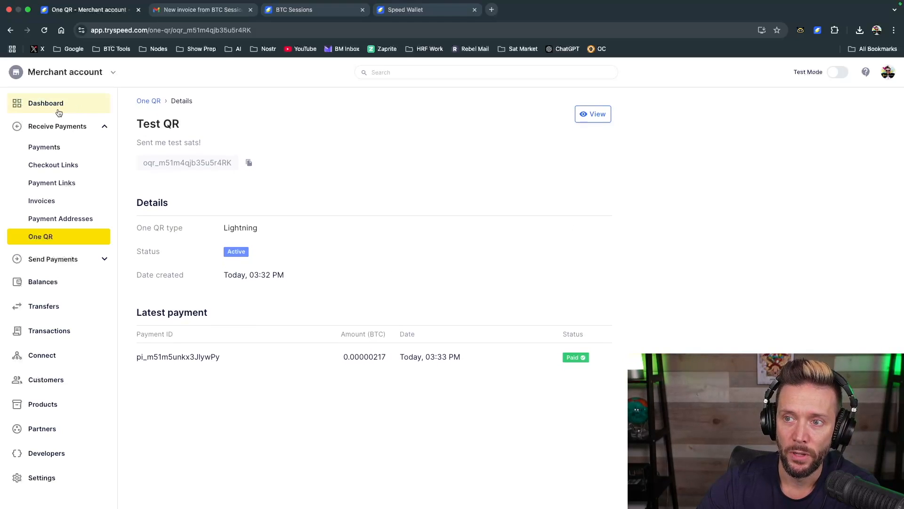
click(31, 111)
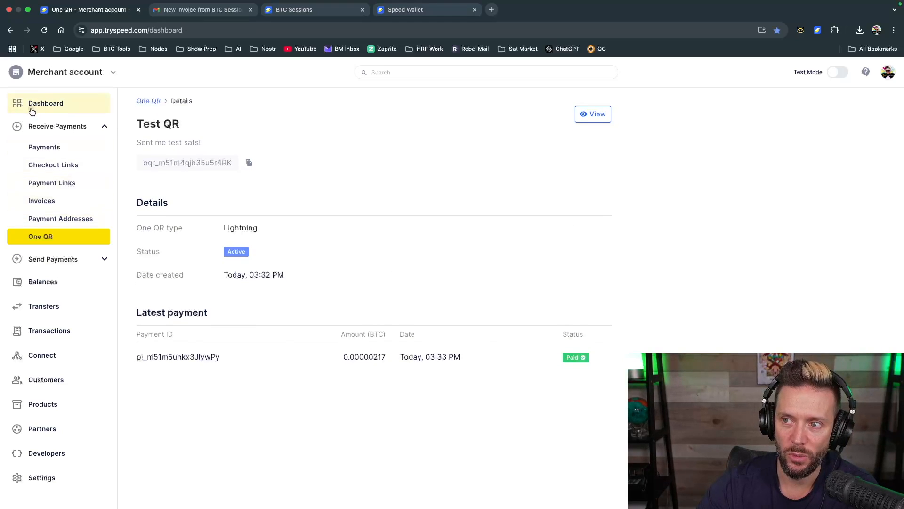
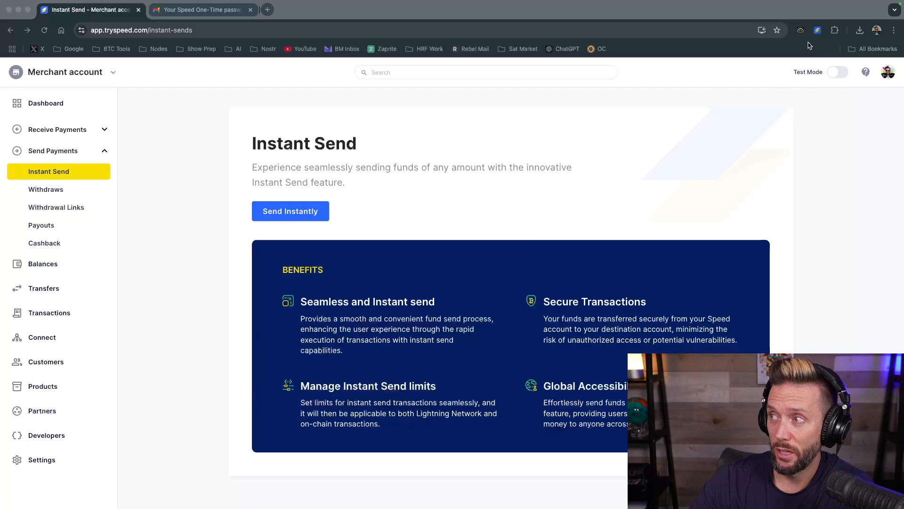
Copy the Lightning address from the Spending Wallet extension and use it as the recipient of a new instant send
click(817, 30)
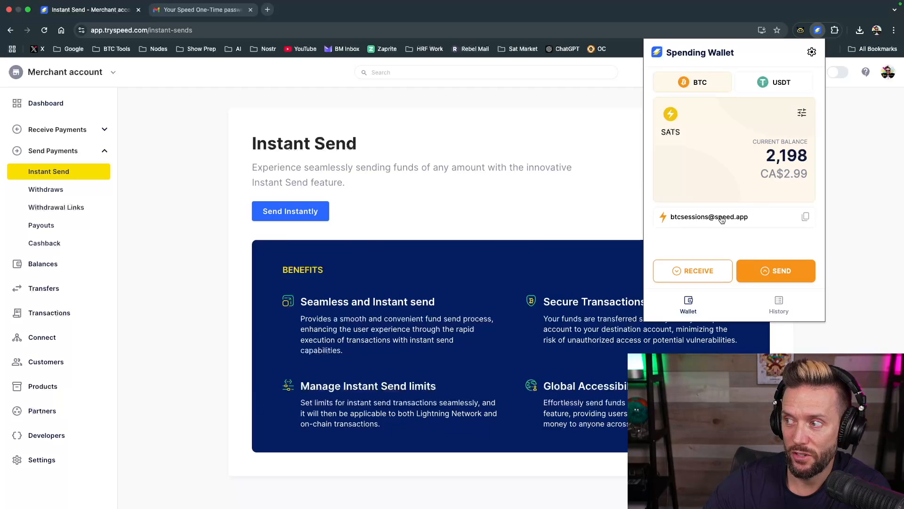
click(805, 220)
click(358, 173)
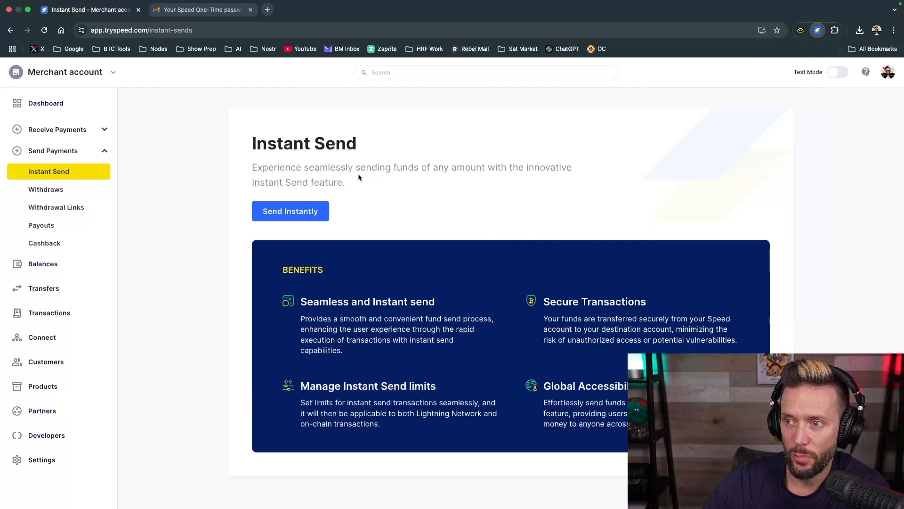
click(274, 214)
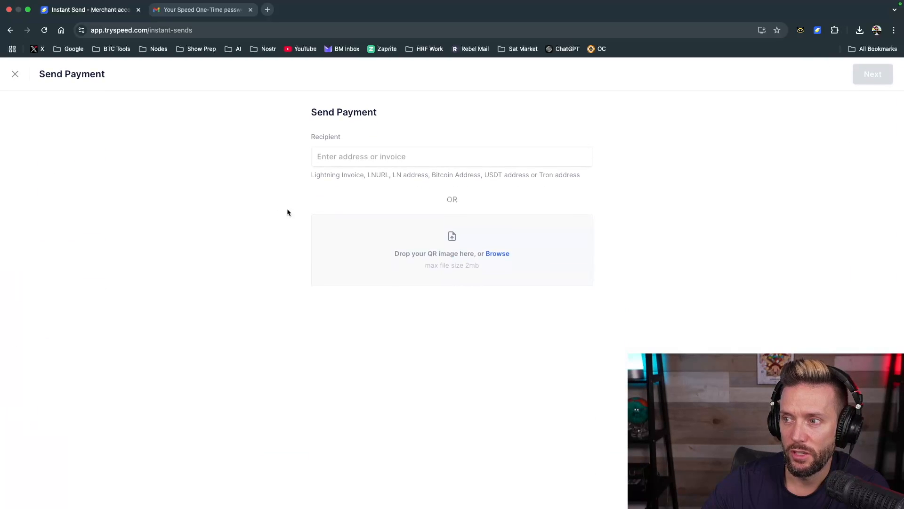
click(345, 160)
key(super+v)
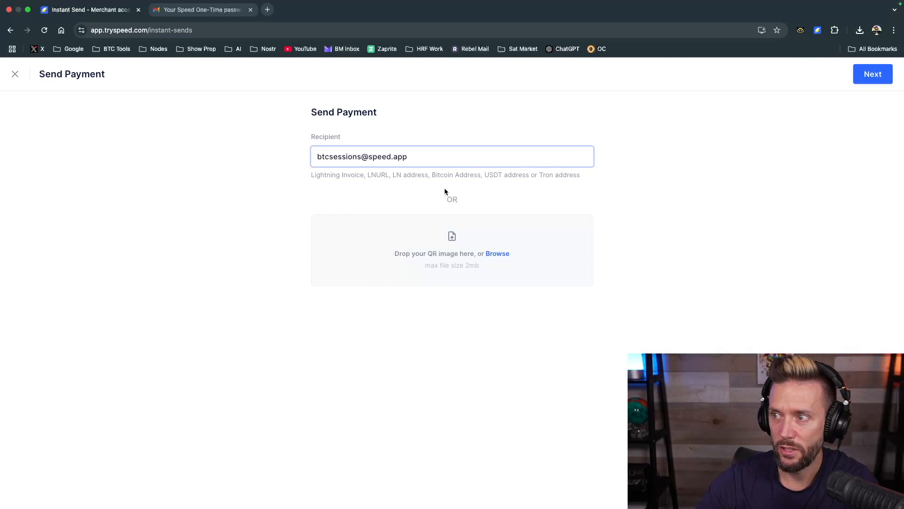
click(863, 76)
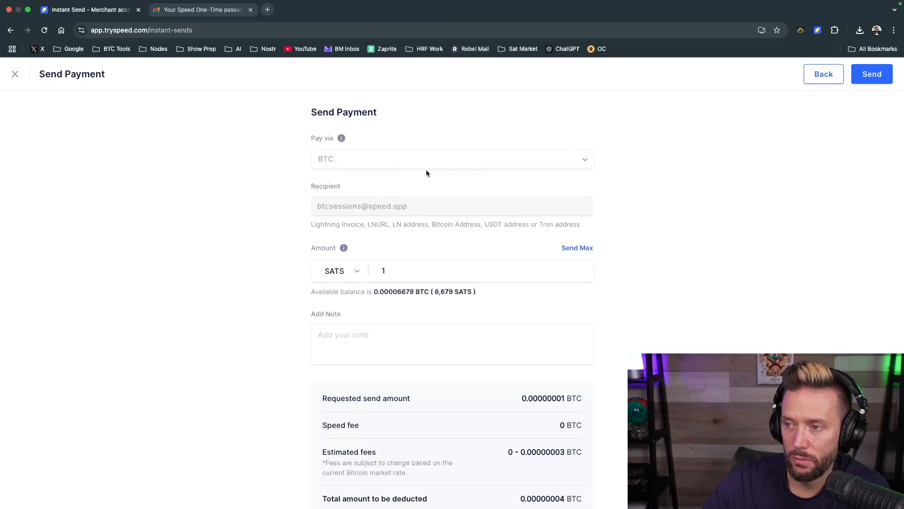
Set the payment amount to 121 SATS, review the fee breakdown and submit the send
click(403, 270)
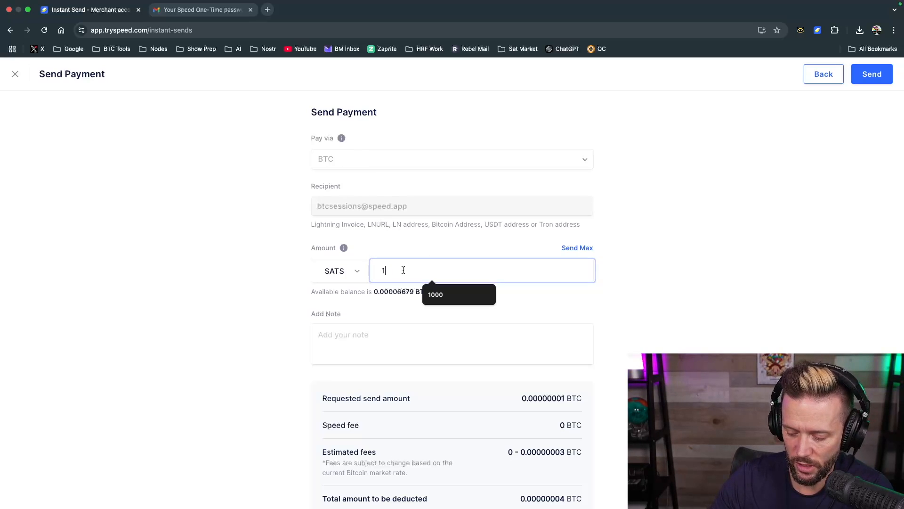
text(21)
scroll(240, 325, down, 1)
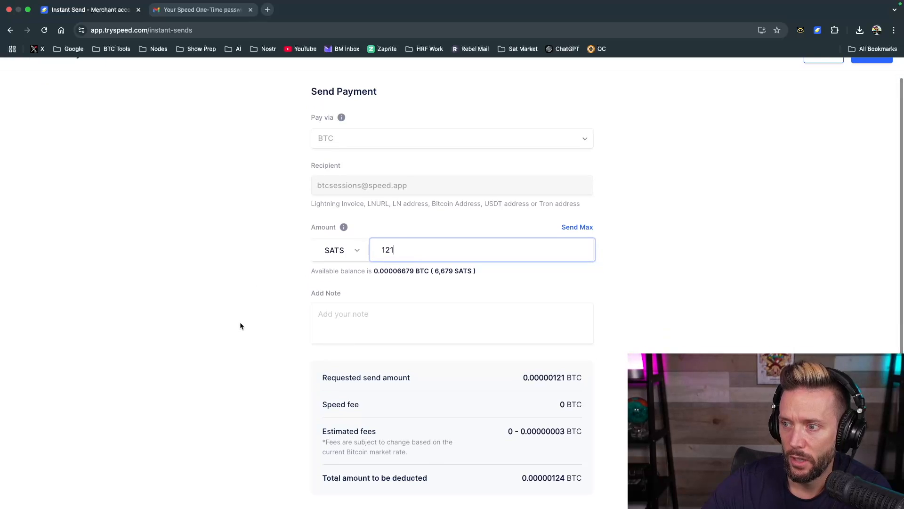
scroll(487, 331, up, 1)
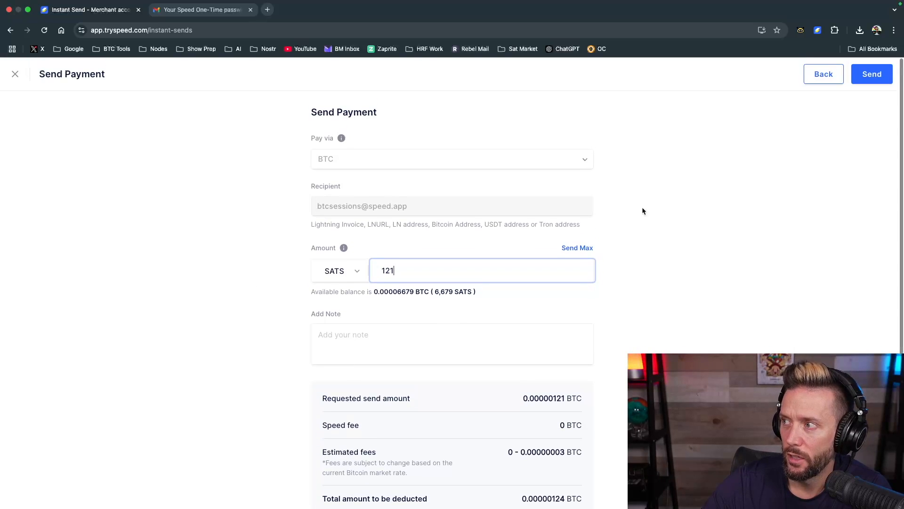
click(871, 80)
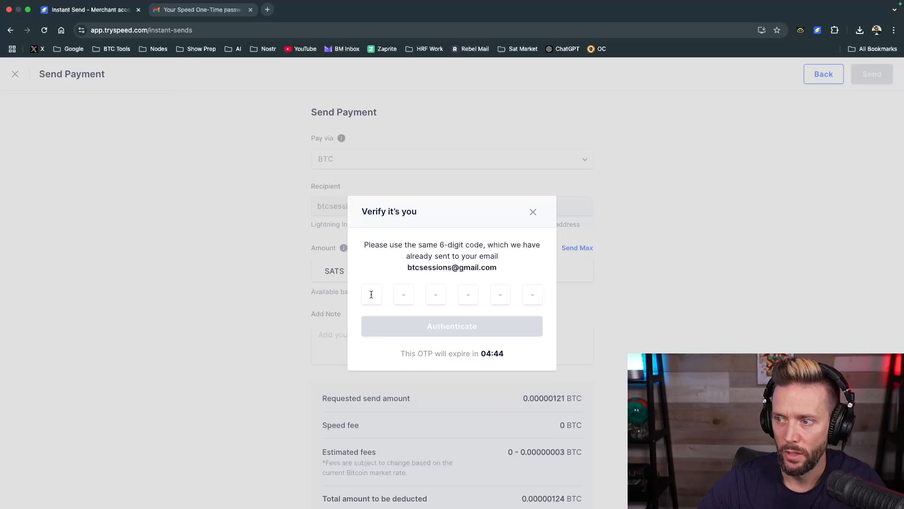
Enter the emailed 6-digit verification code and authenticate the payment
click(371, 294)
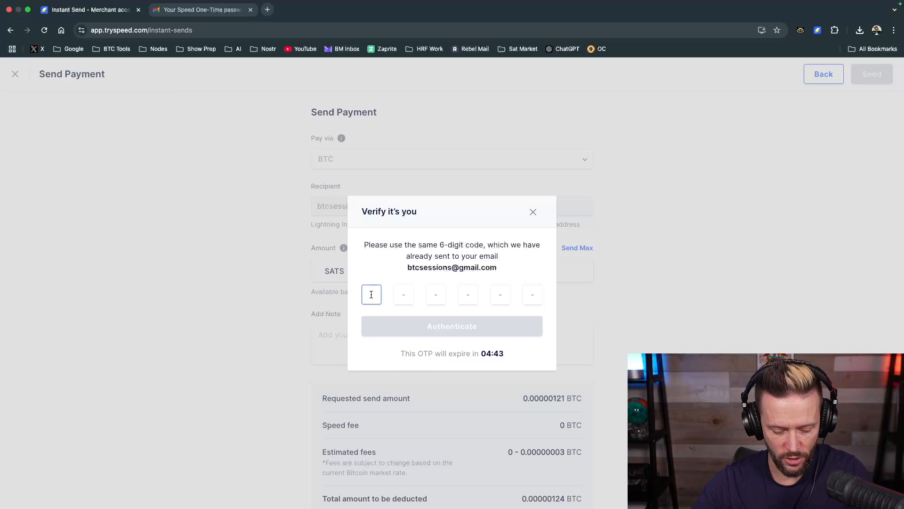
key(super+v)
click(440, 330)
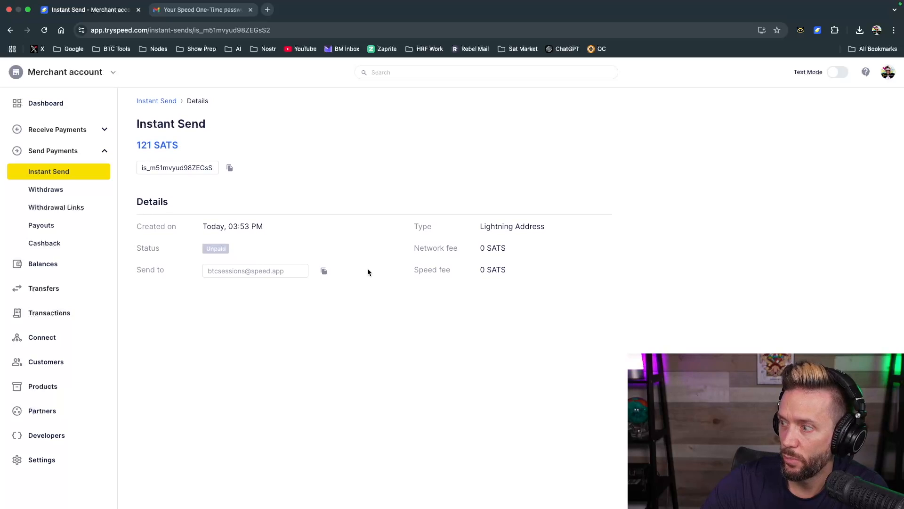
Check the Spending Wallet's balance and history for the received payment, and review its entry in the Instant Send list
click(817, 30)
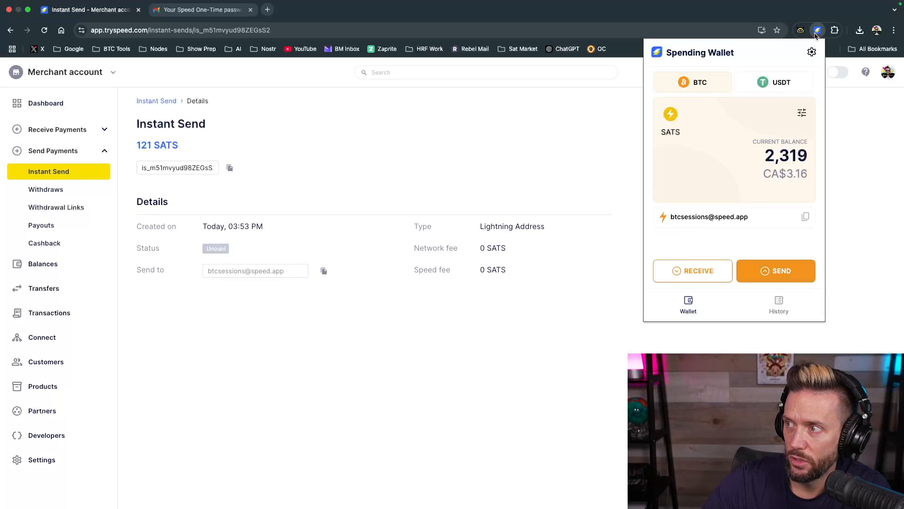
click(781, 304)
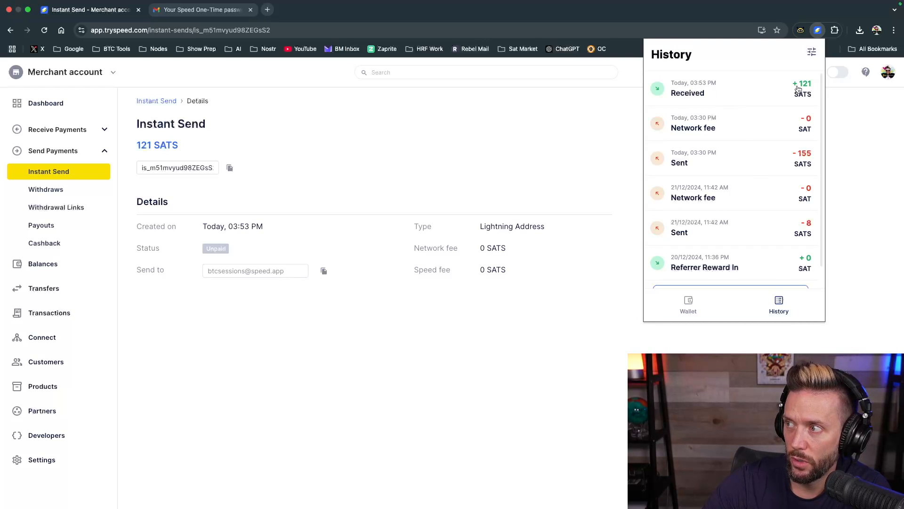
click(419, 159)
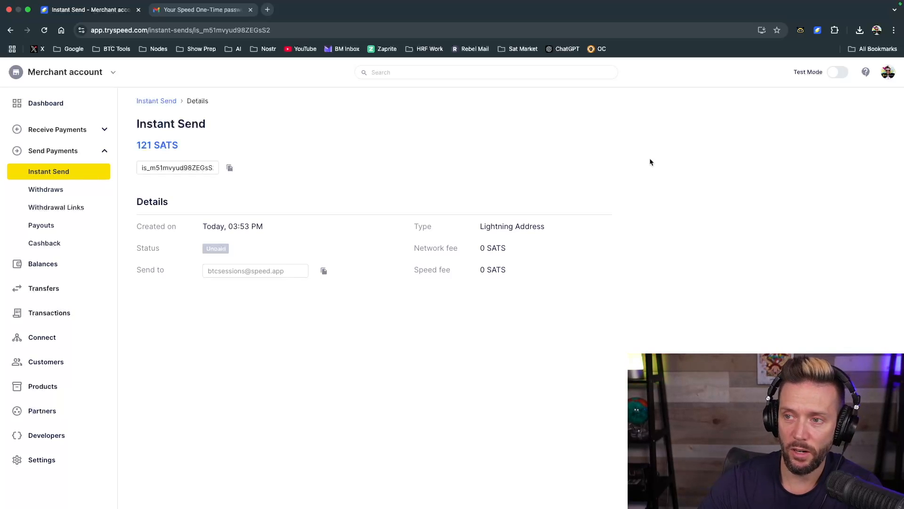
click(71, 172)
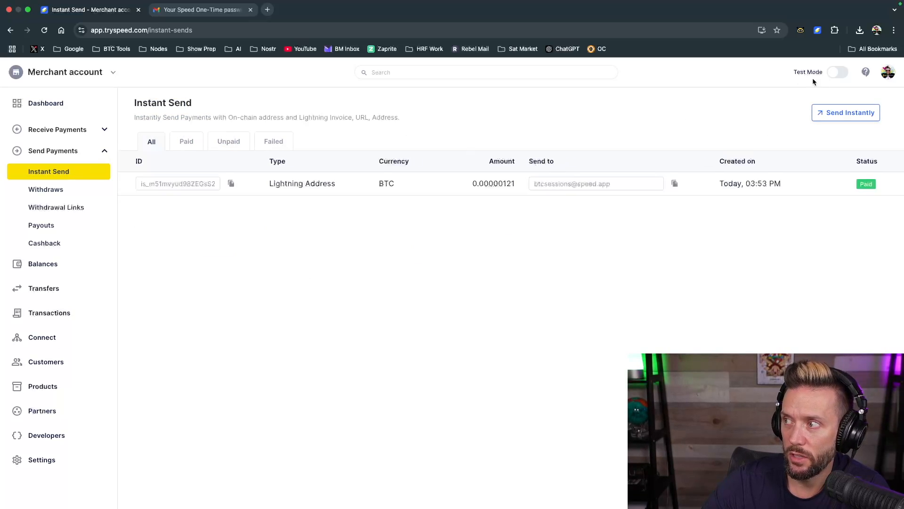
Start another instant send, then create a Lightning invoice for 77 SATS in the Spending Wallet extension and copy it
click(834, 113)
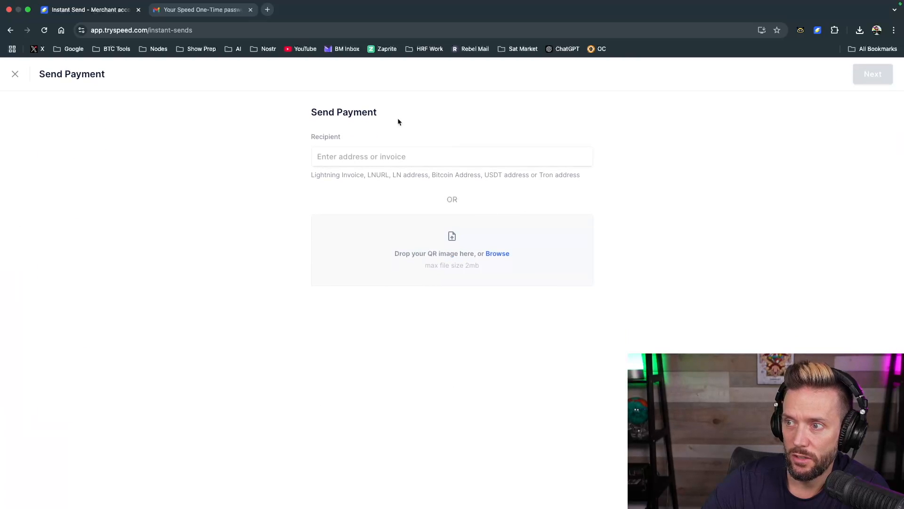
click(817, 30)
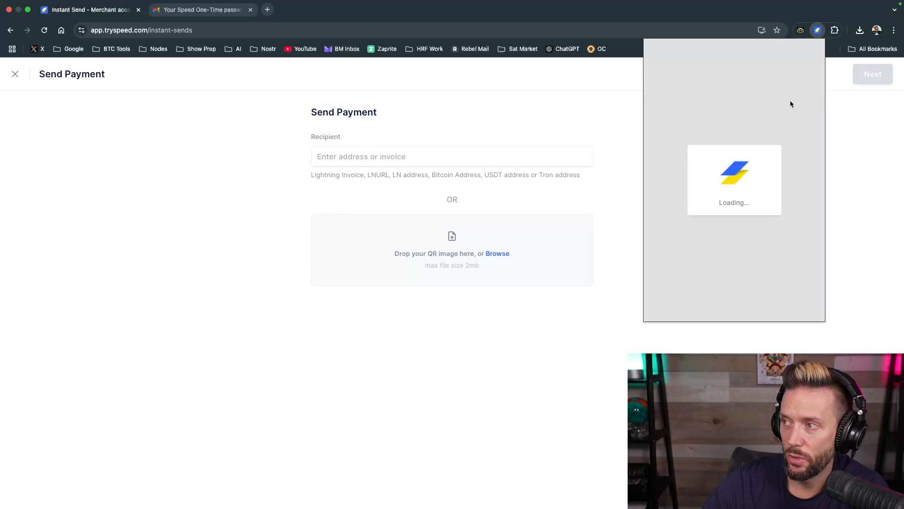
click(692, 270)
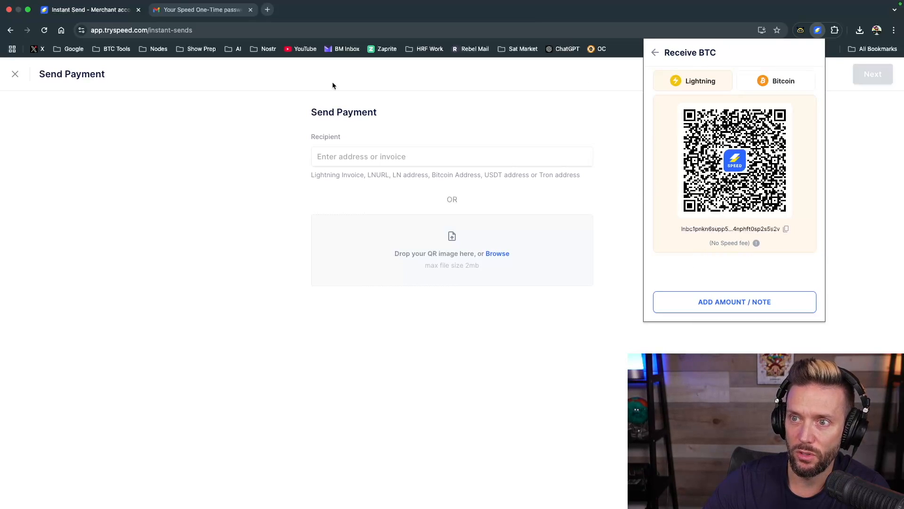
click(718, 304)
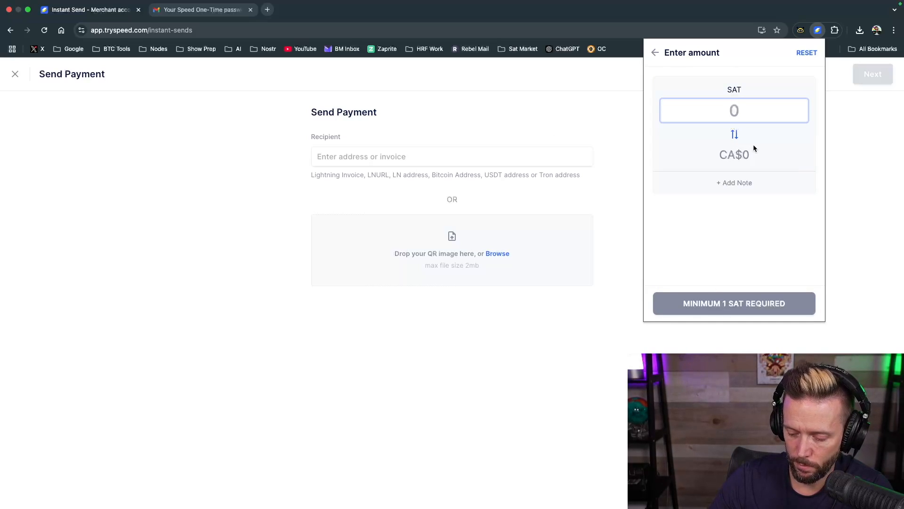
text(77)
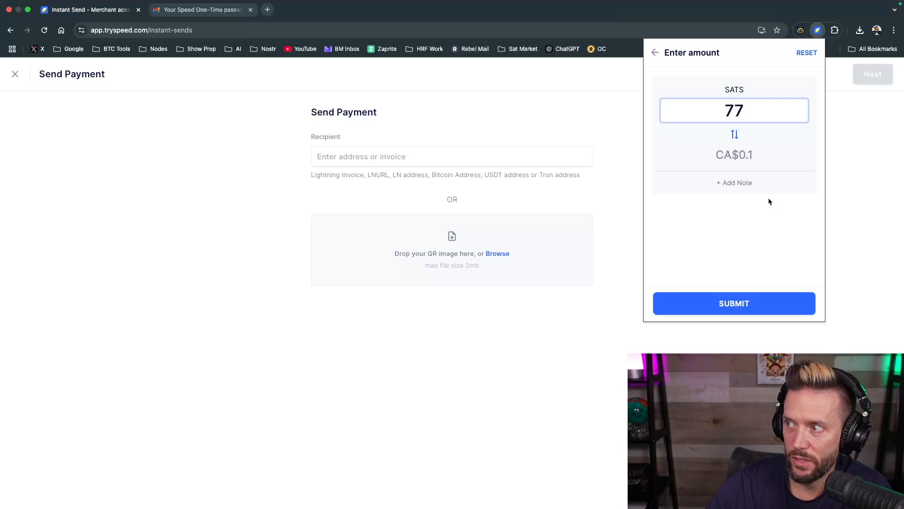
click(737, 297)
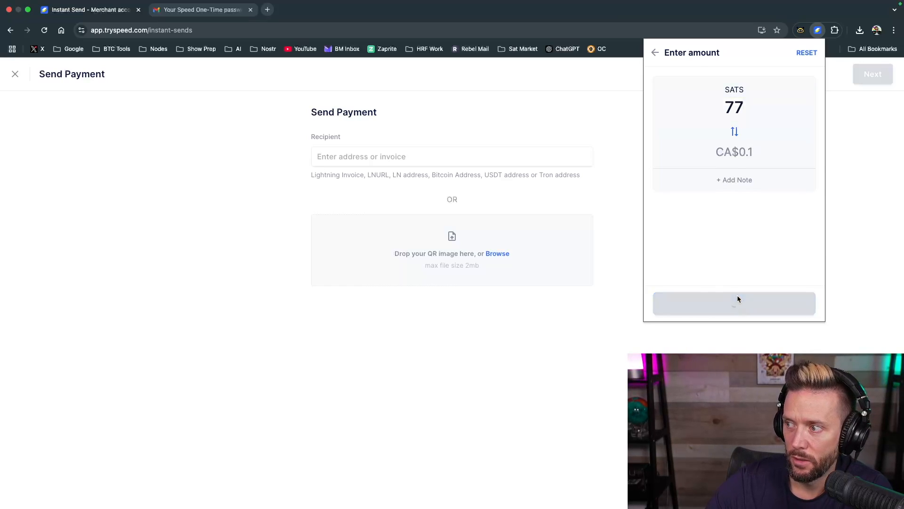
click(787, 274)
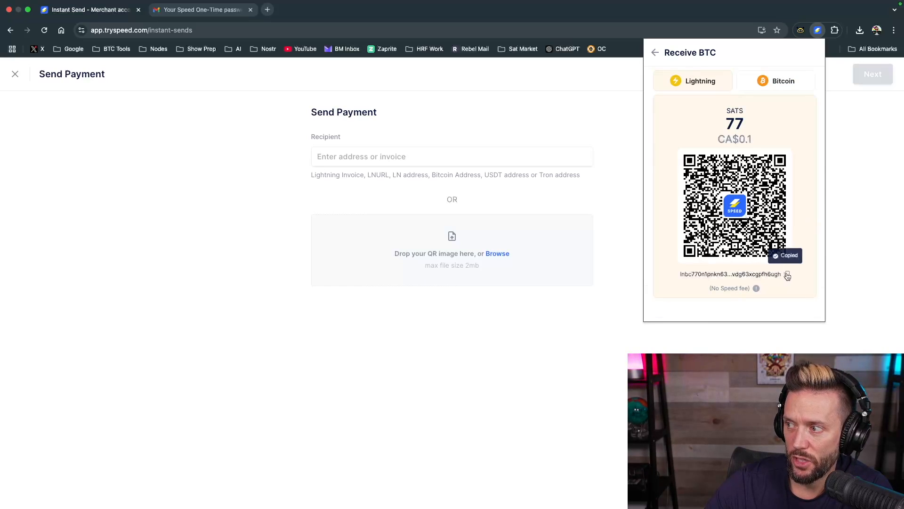
Paste the copied Lightning invoice as the recipient, review the fees paid via BTC and send the 77 SATS payment
click(325, 159)
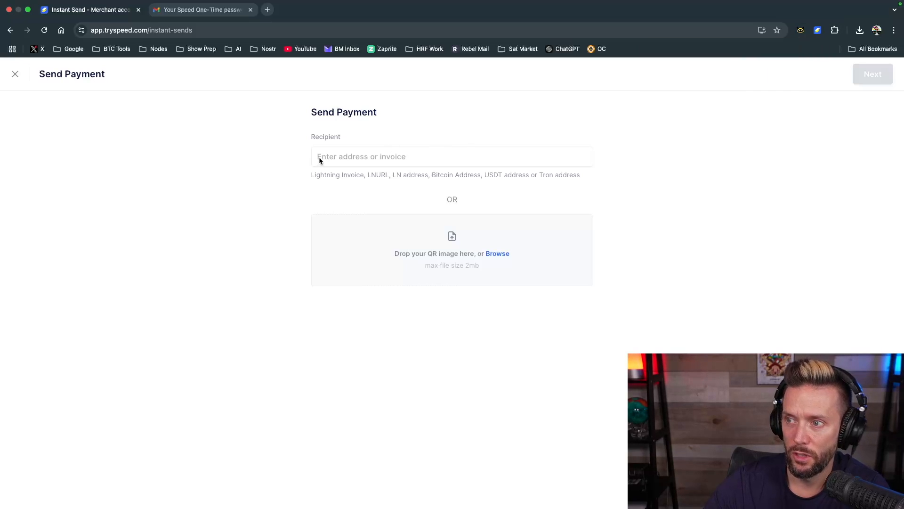
click(328, 159)
key(ctrl+v)
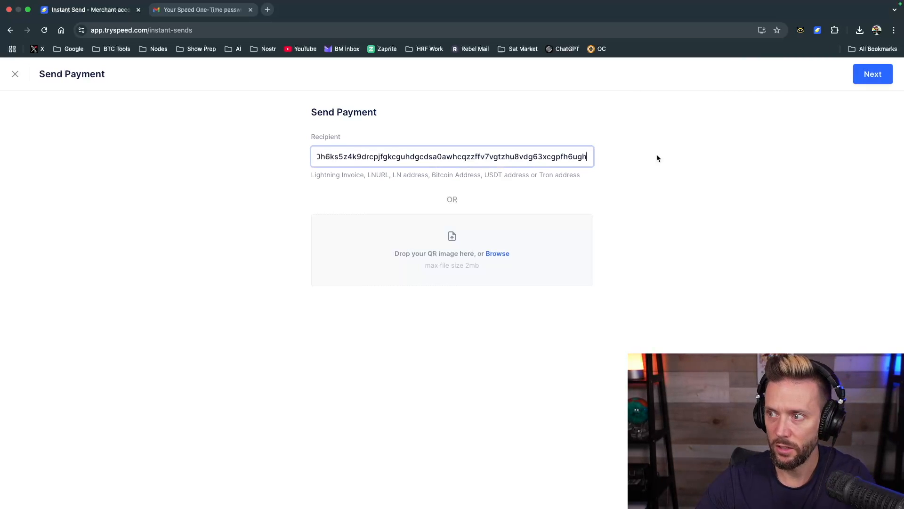
click(875, 75)
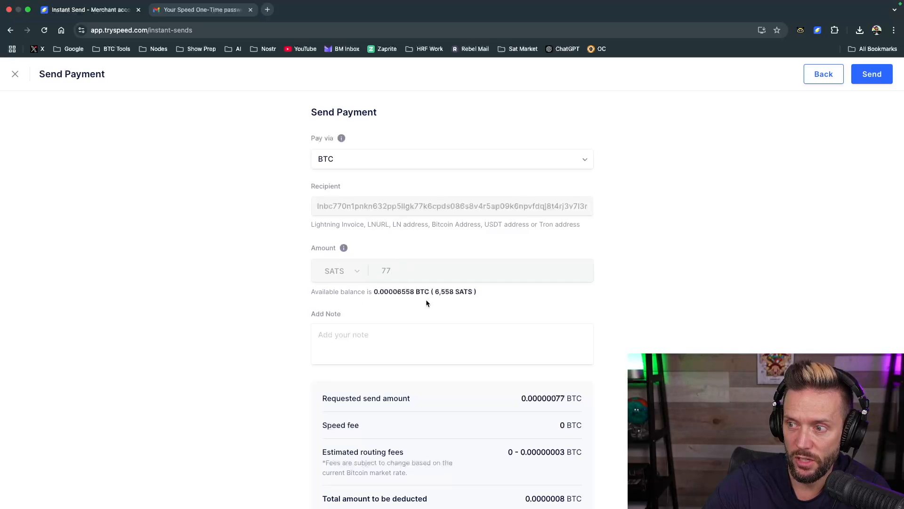
scroll(484, 419, down, 1)
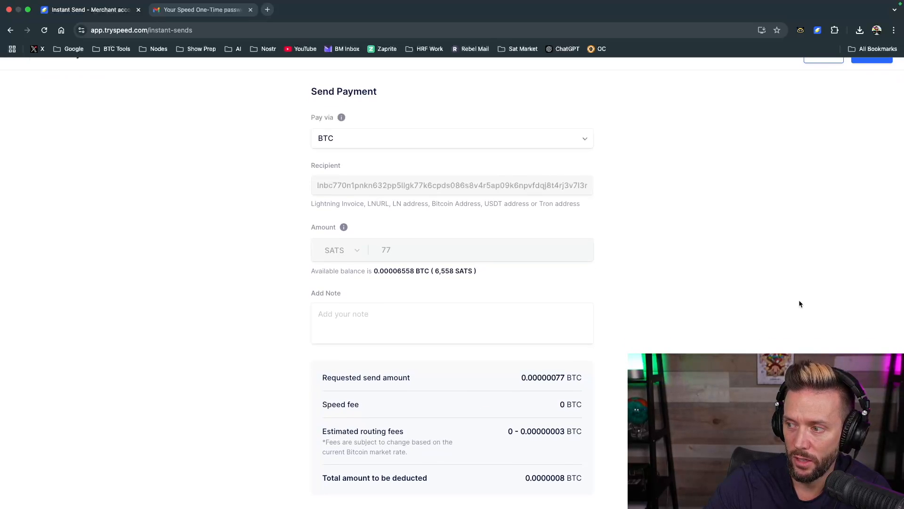
scroll(889, 61, up, 1)
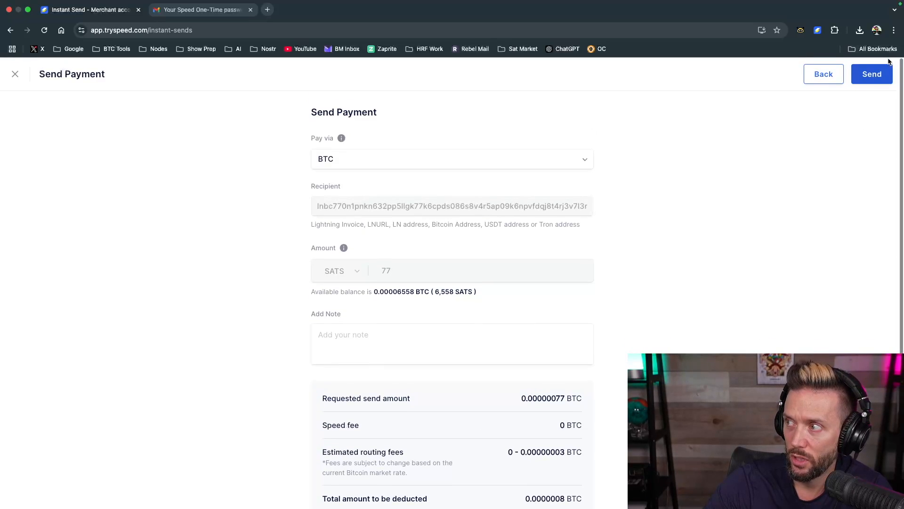
click(869, 79)
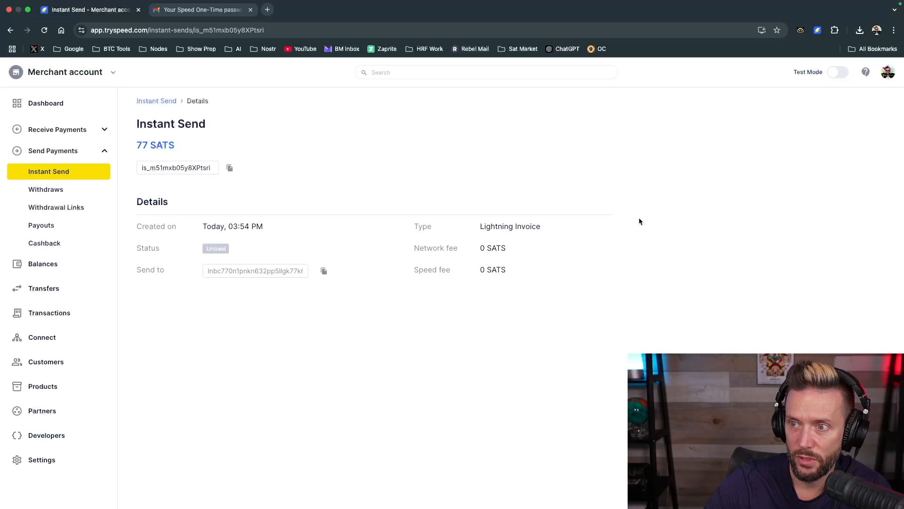
Check the Spending Wallet's balance and history for the 77 SATS payment and close the wallet
click(818, 31)
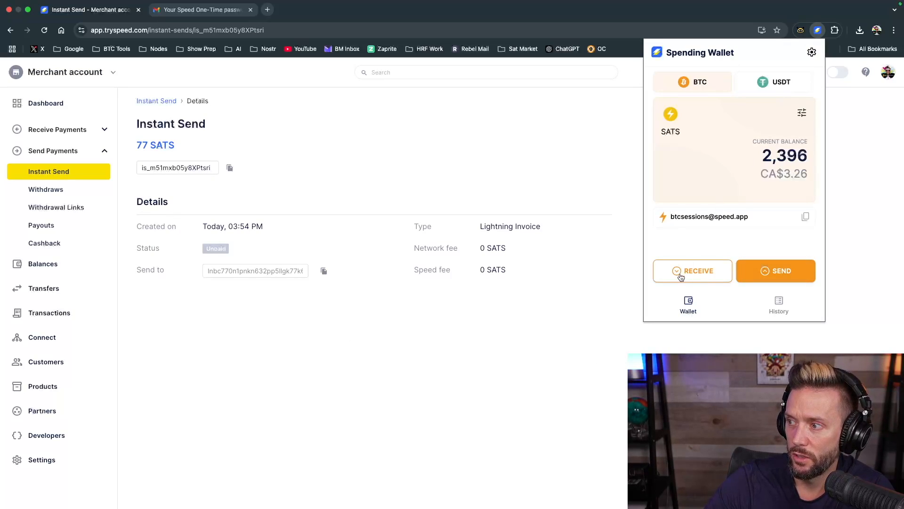
click(783, 302)
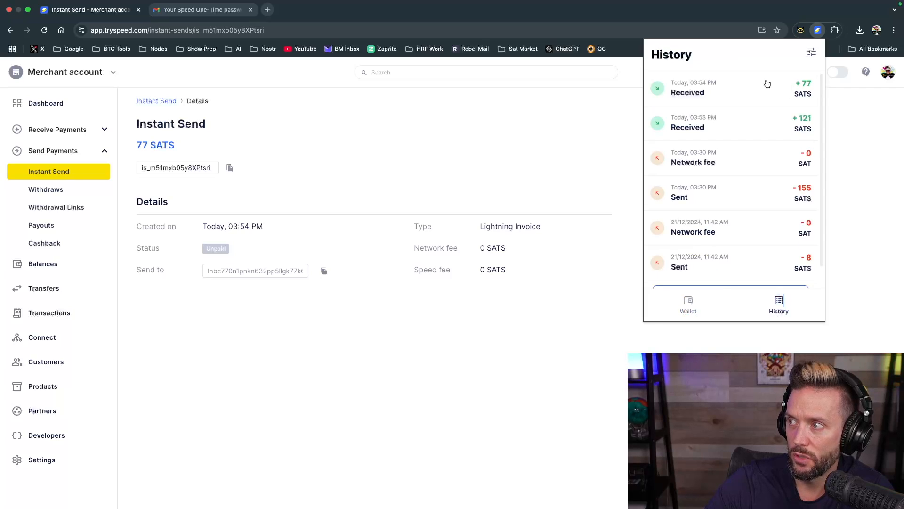
click(466, 129)
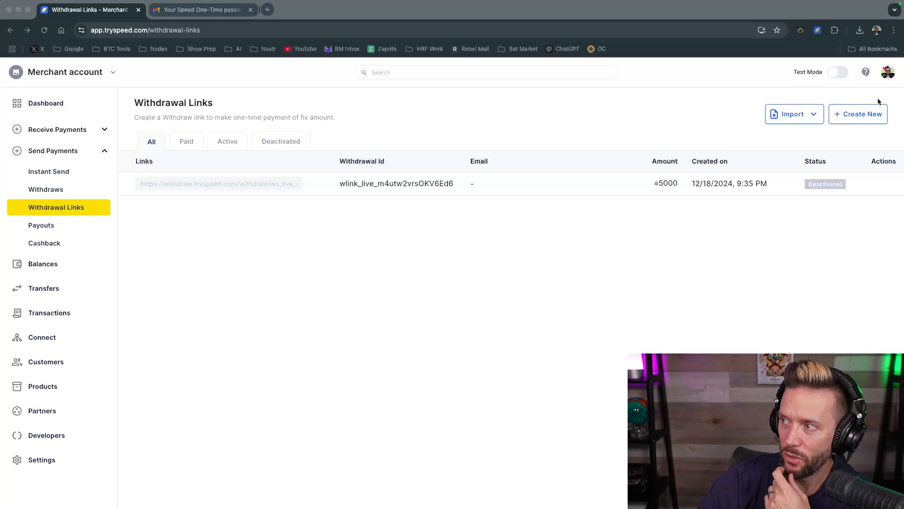
Create a withdrawal link for 0.75 USD that shows the default confirmation page
click(855, 119)
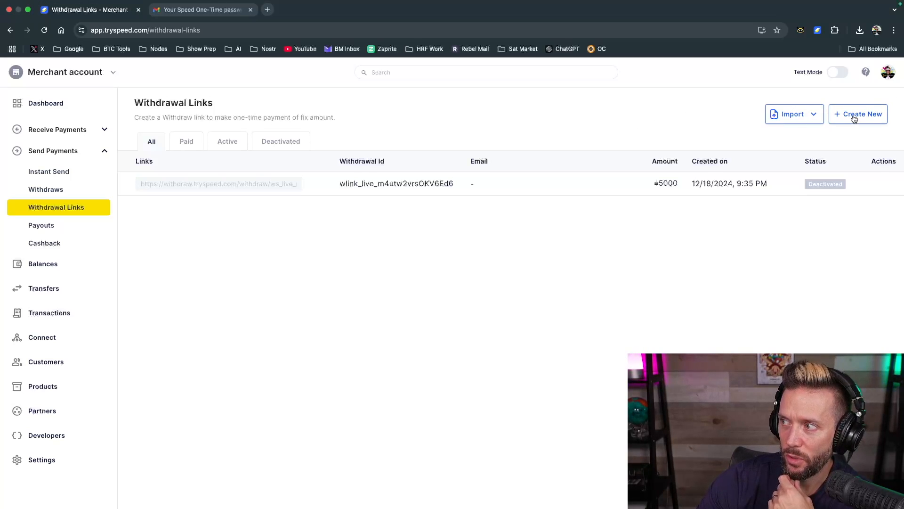
click(855, 119)
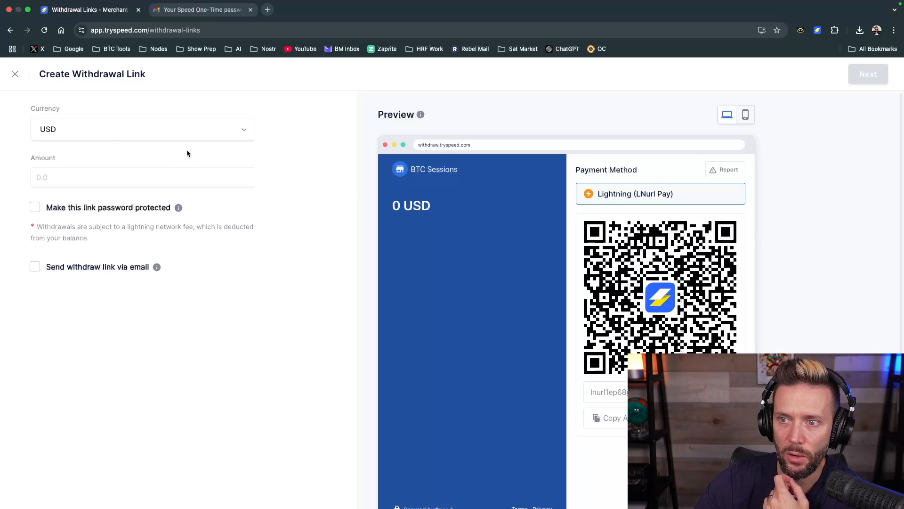
click(100, 134)
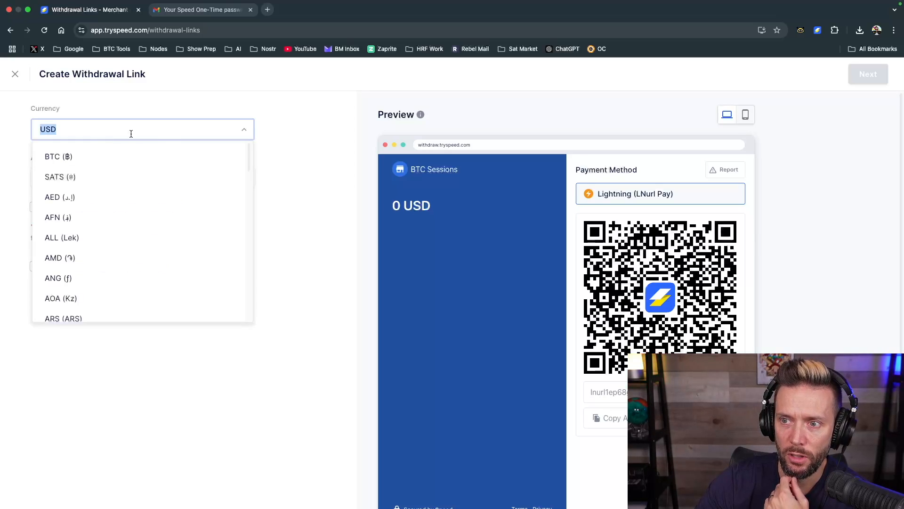
click(340, 150)
click(65, 182)
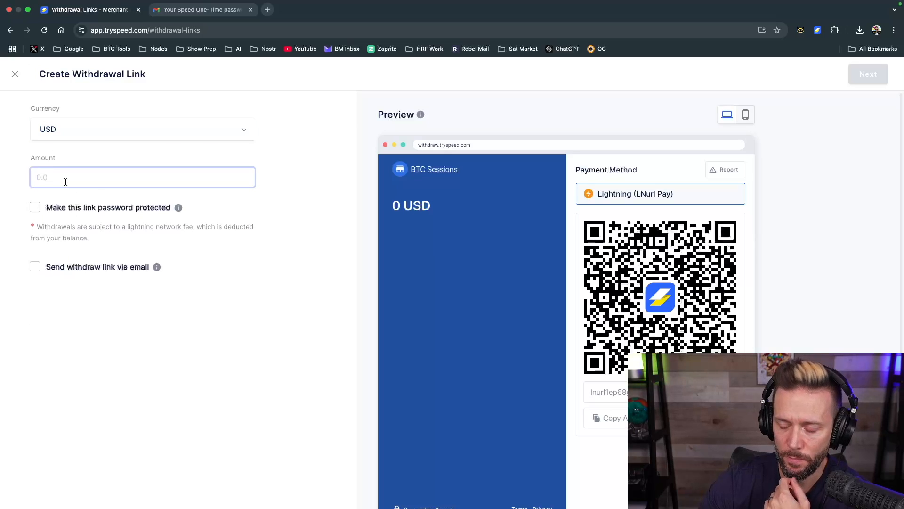
text(0.75)
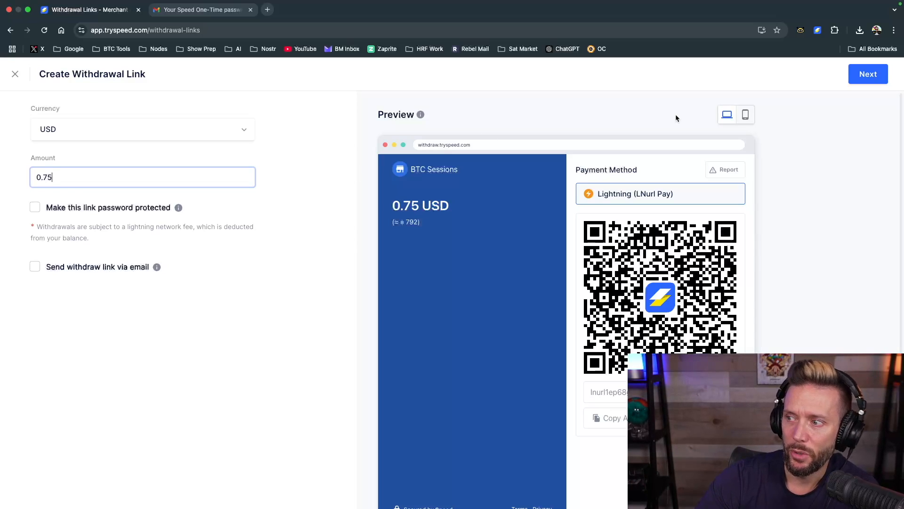
click(864, 75)
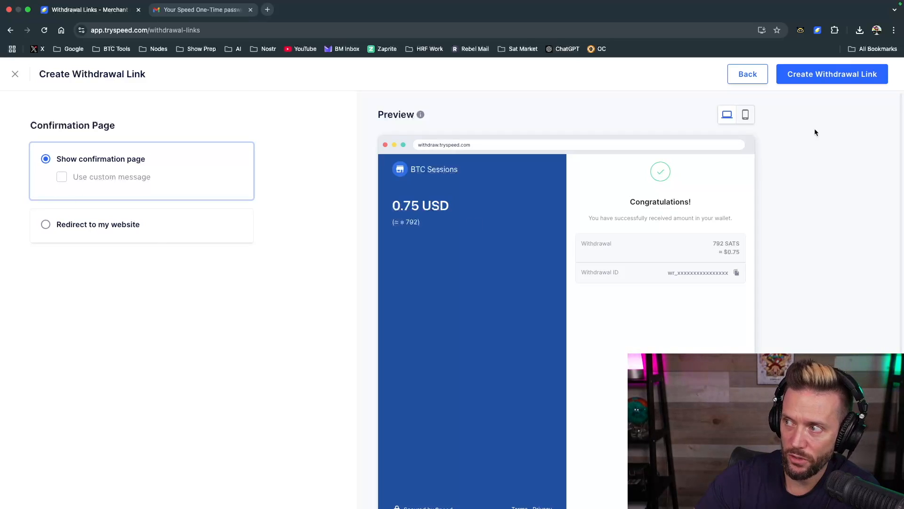
click(825, 75)
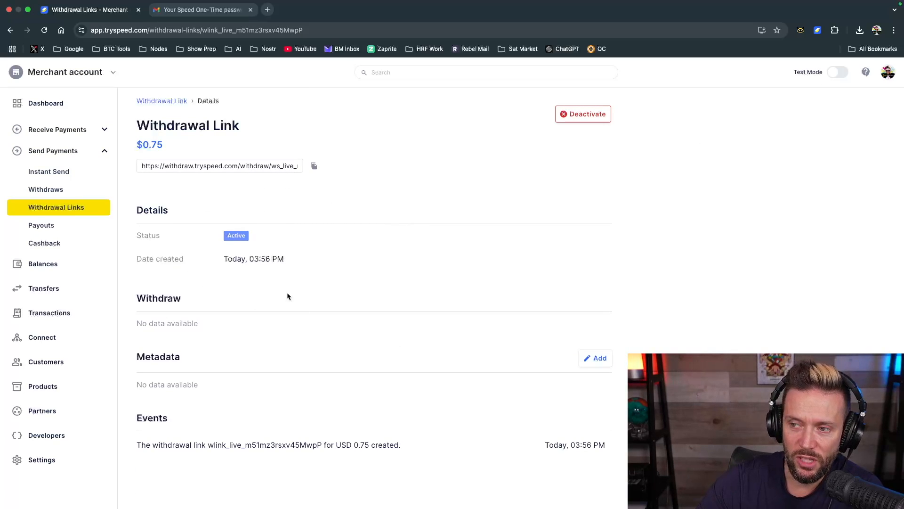
Copy the new withdrawal link, open it in a separate browser tab and copy its Lightning LNURL address
click(314, 167)
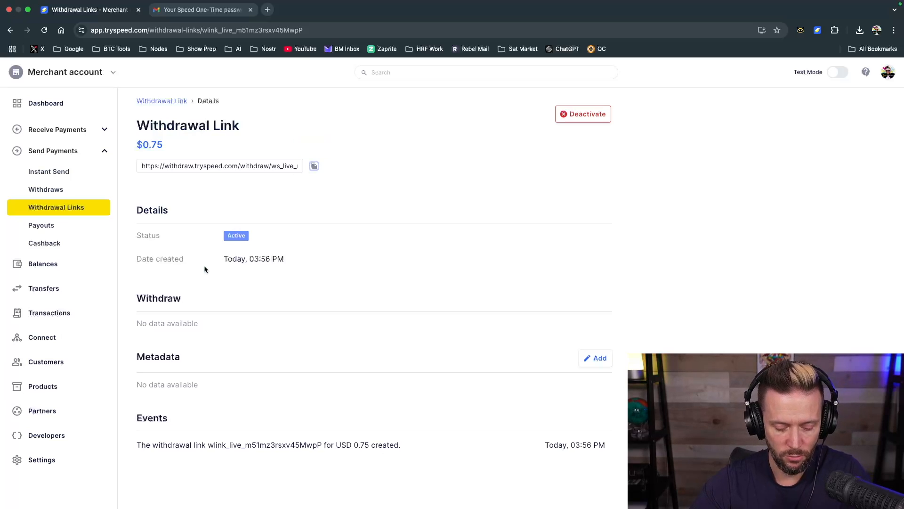
click(267, 9)
key(super+v)
key(Return)
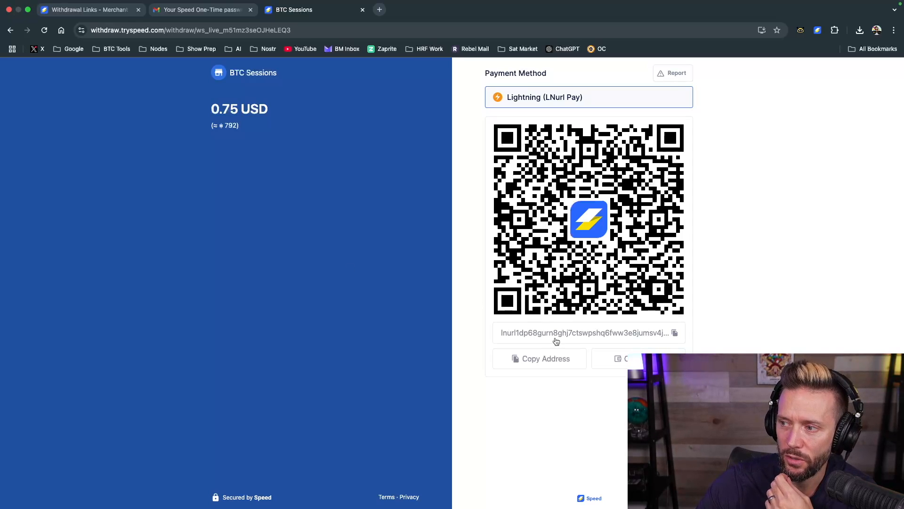
click(531, 365)
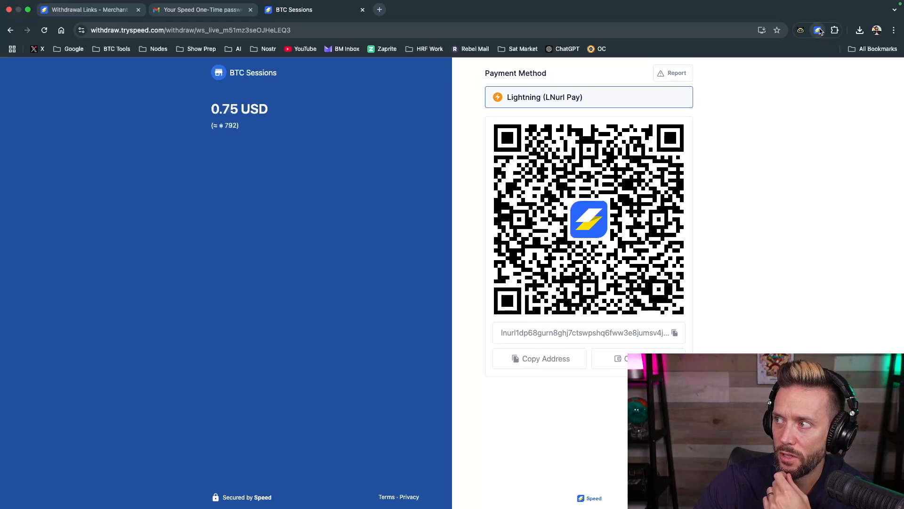
Paste the copied LNURL into the Spending Wallet extension, receive the 791 SATS withdrawal and close the wallet
click(818, 30)
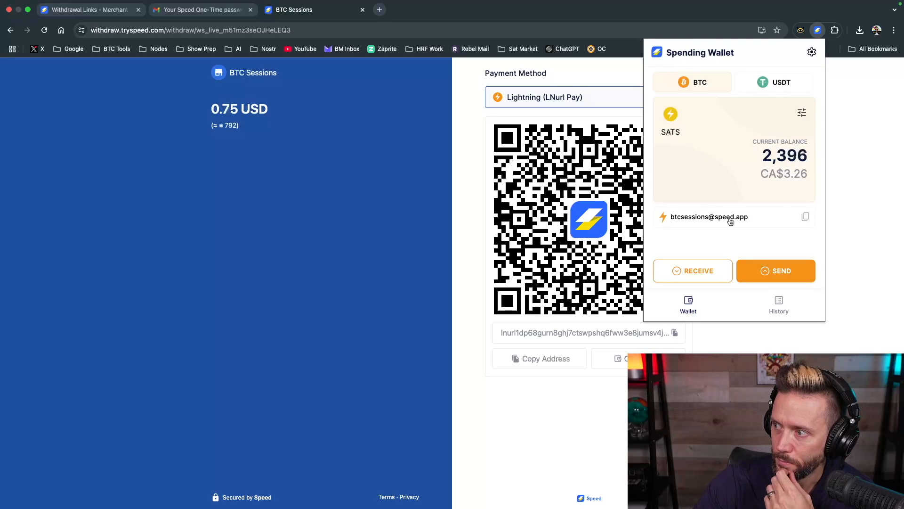
click(770, 275)
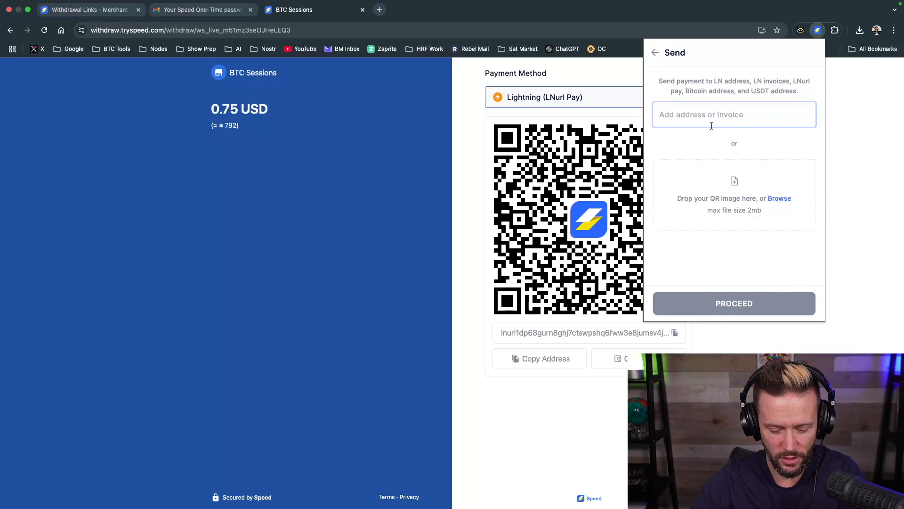
key(super+v)
click(735, 299)
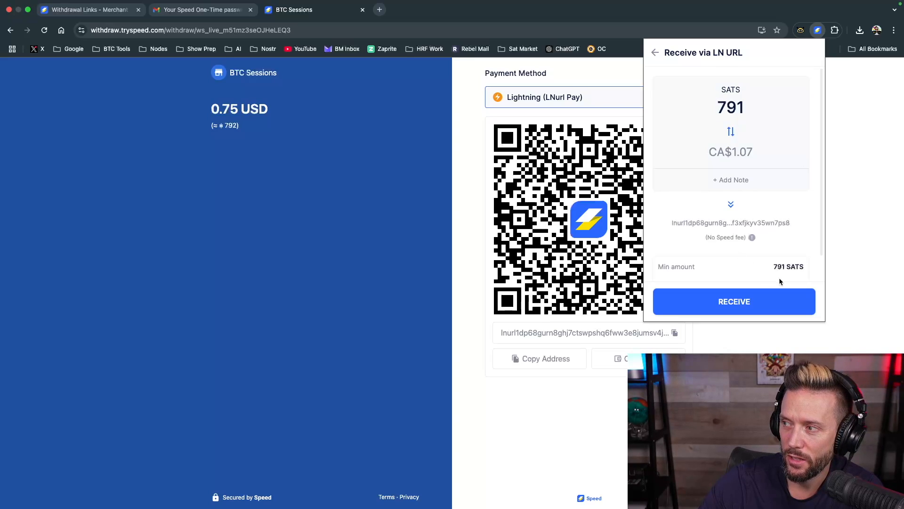
click(728, 303)
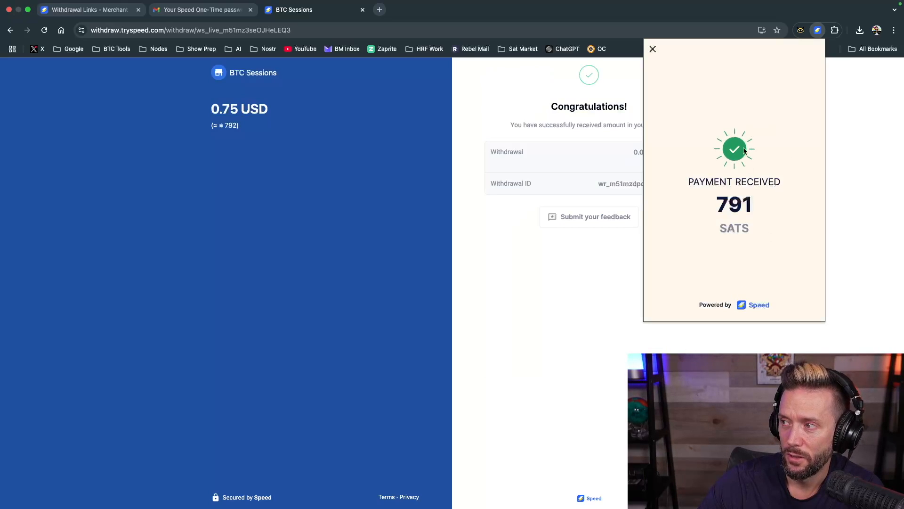
click(397, 150)
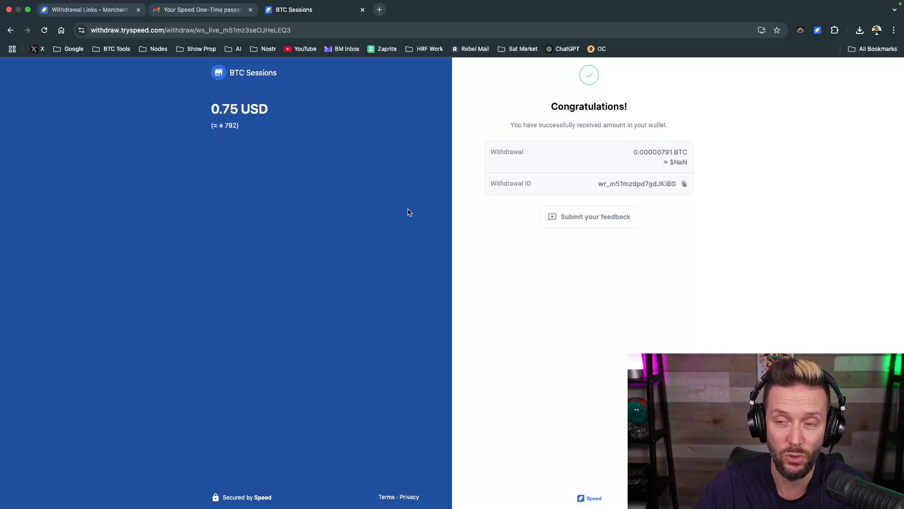
Return to the merchant dashboard and review the day-wise transactions chart, account balance, recent payments and recent withdraws
click(75, 14)
click(50, 108)
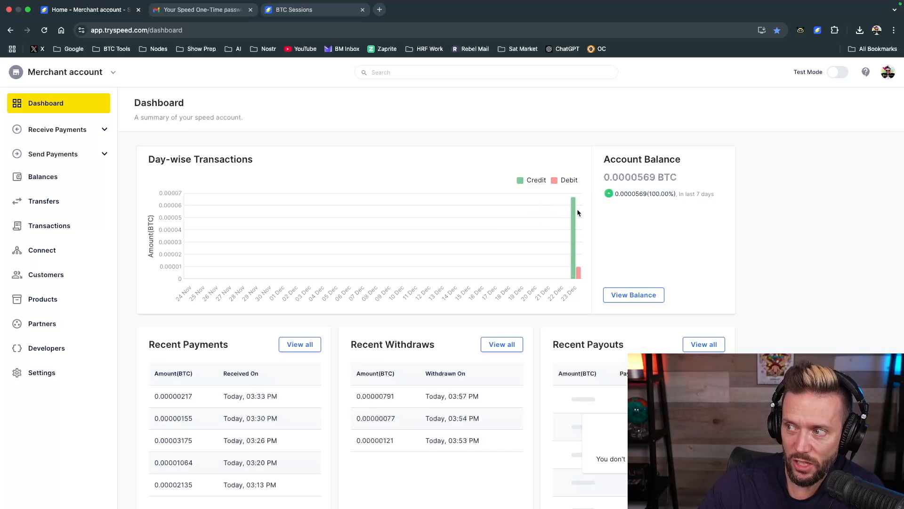
mouse_move(574, 211)
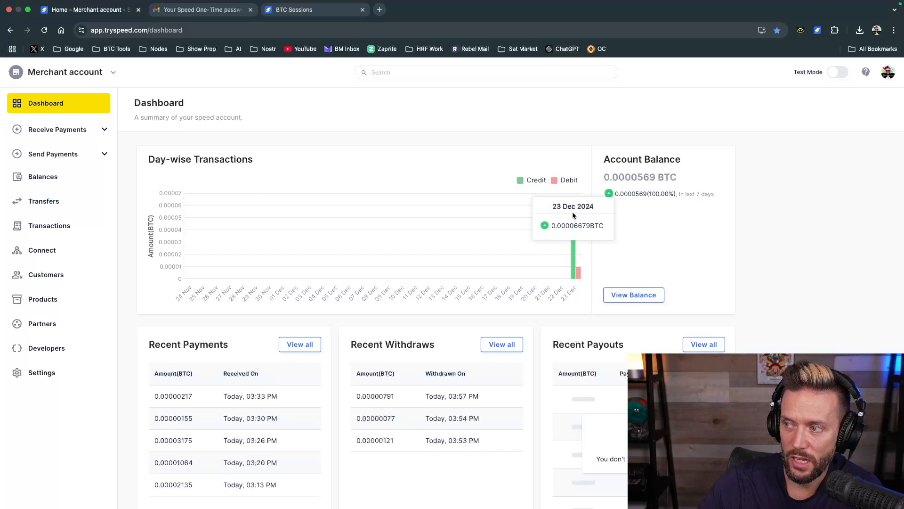
mouse_move(578, 280)
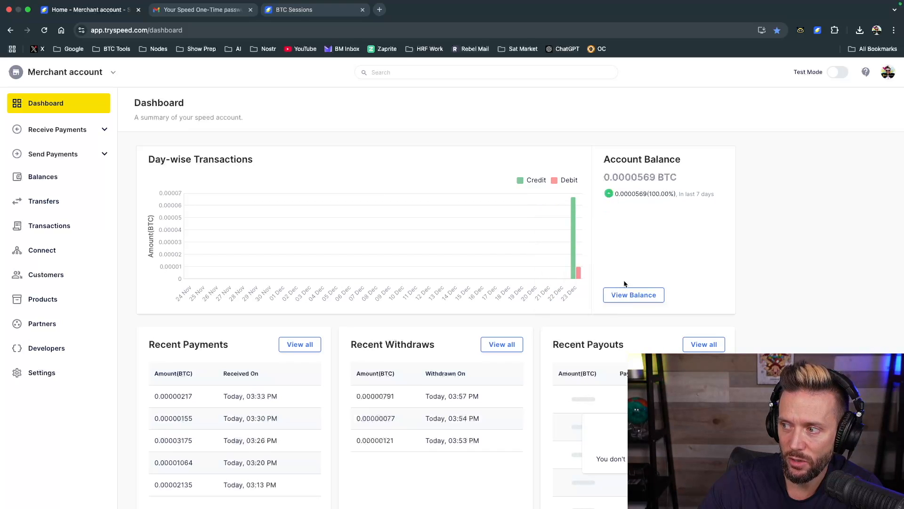
scroll(462, 363, down, 3)
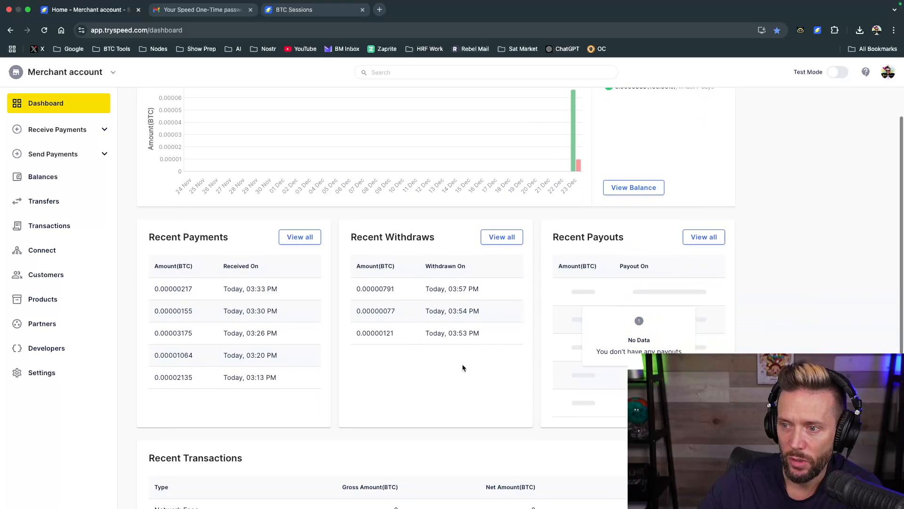
scroll(287, 324, up, 1)
scroll(288, 324, down, 1)
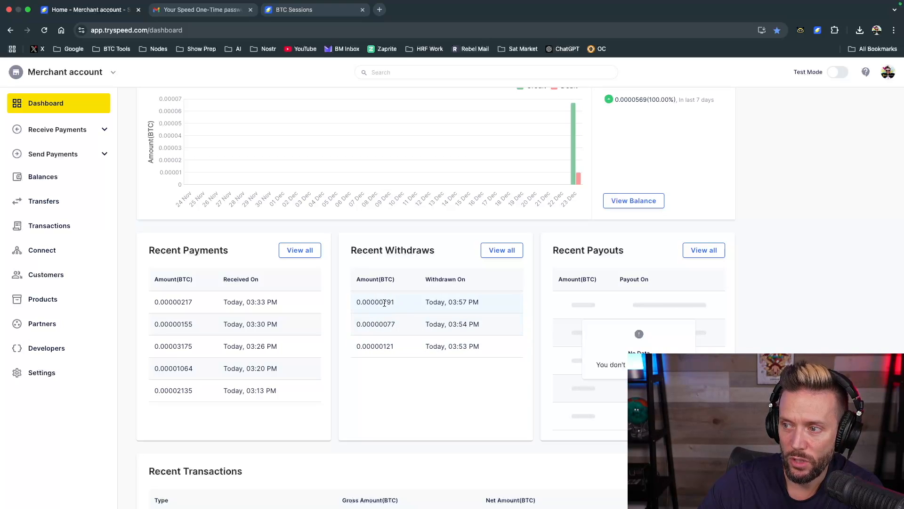
scroll(455, 366, down, 6)
scroll(455, 362, up, 7)
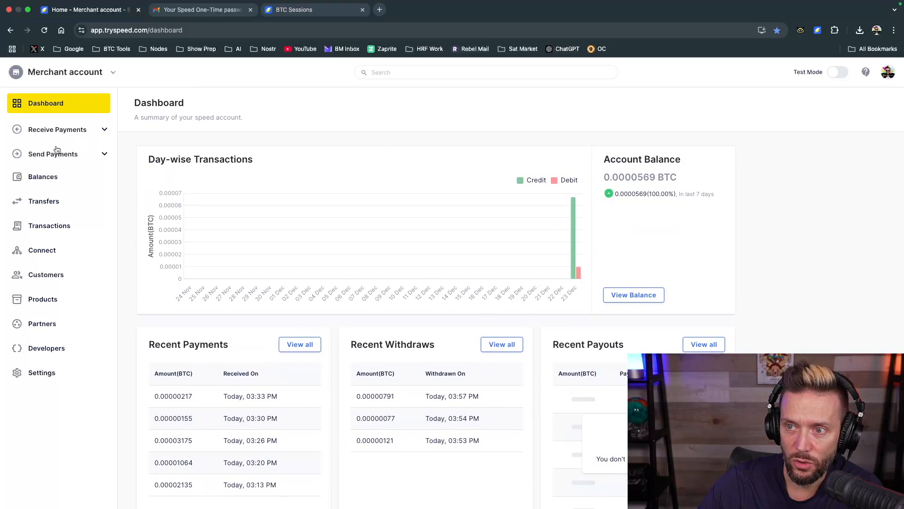
Start an instant payout in BTC with the LN address payout type and choose to add a payout wallet address
click(57, 151)
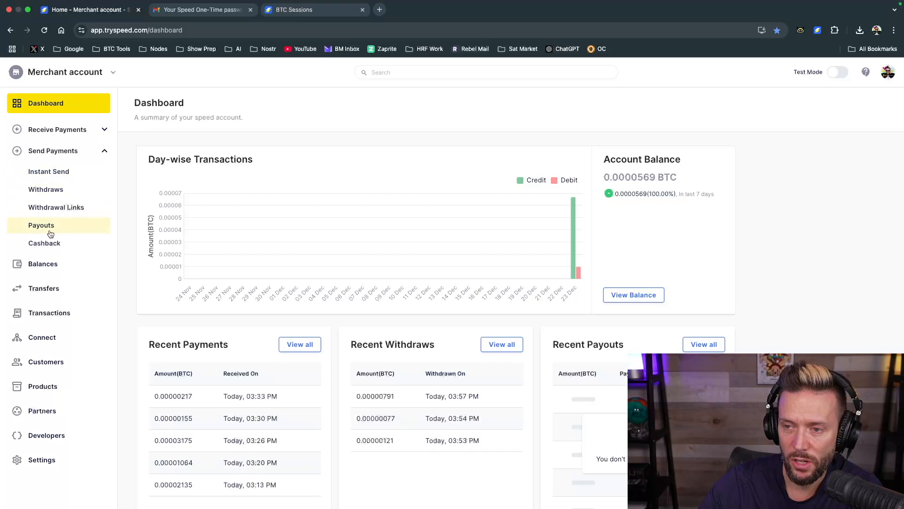
click(56, 208)
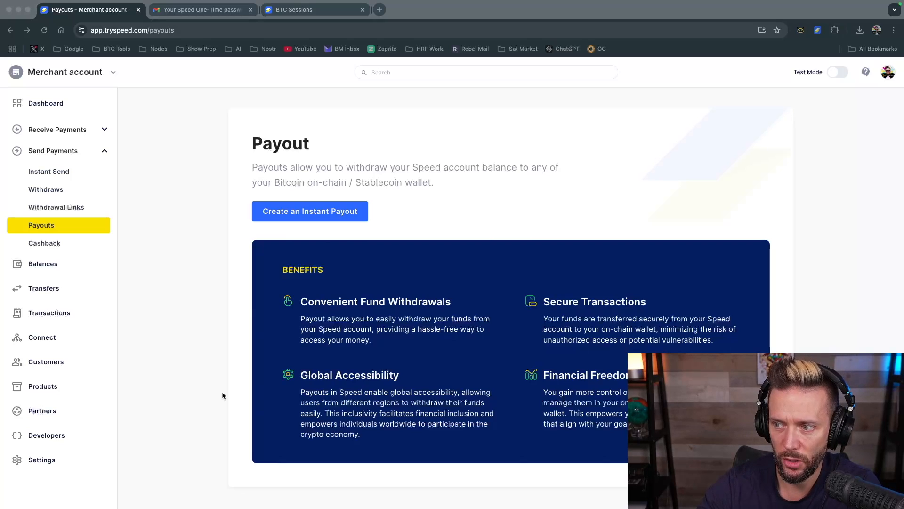
click(286, 213)
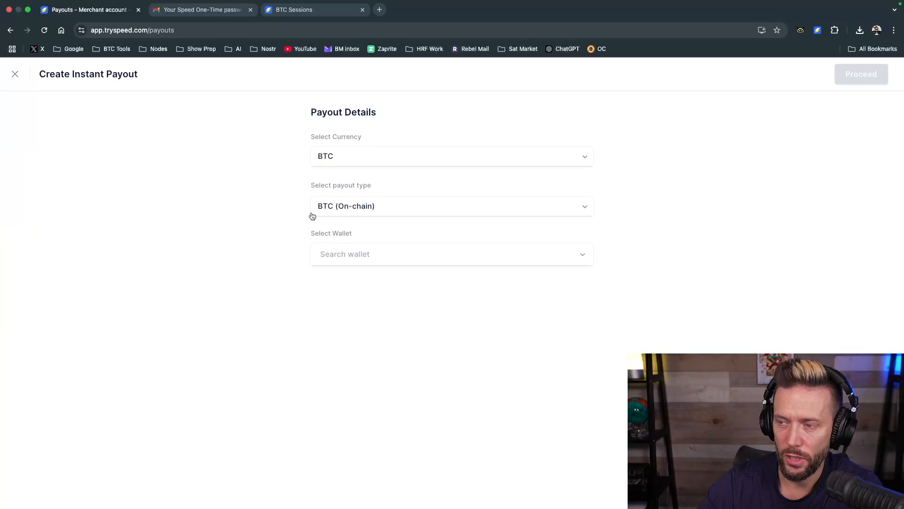
click(363, 160)
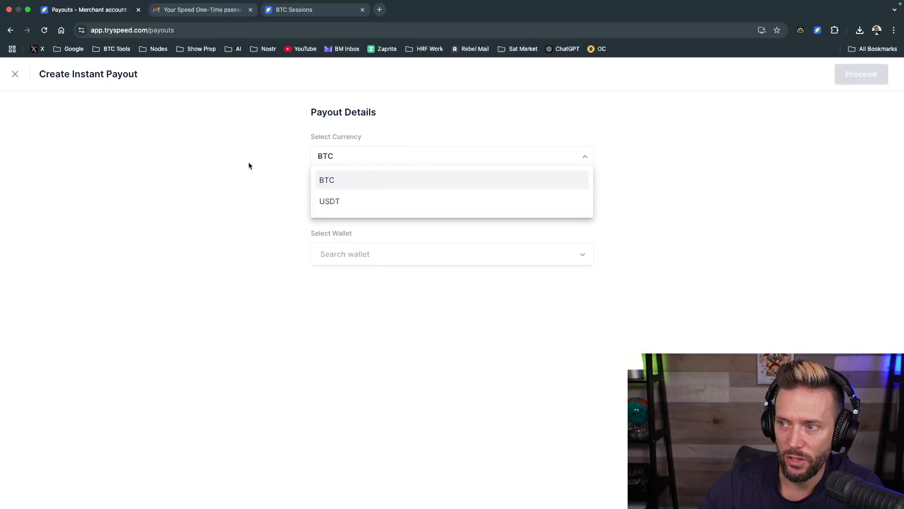
click(318, 181)
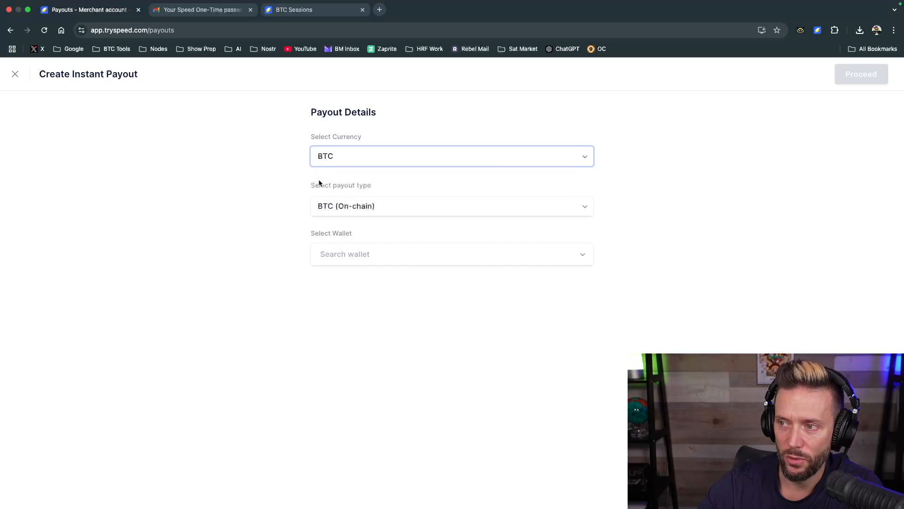
click(363, 209)
click(343, 250)
click(348, 257)
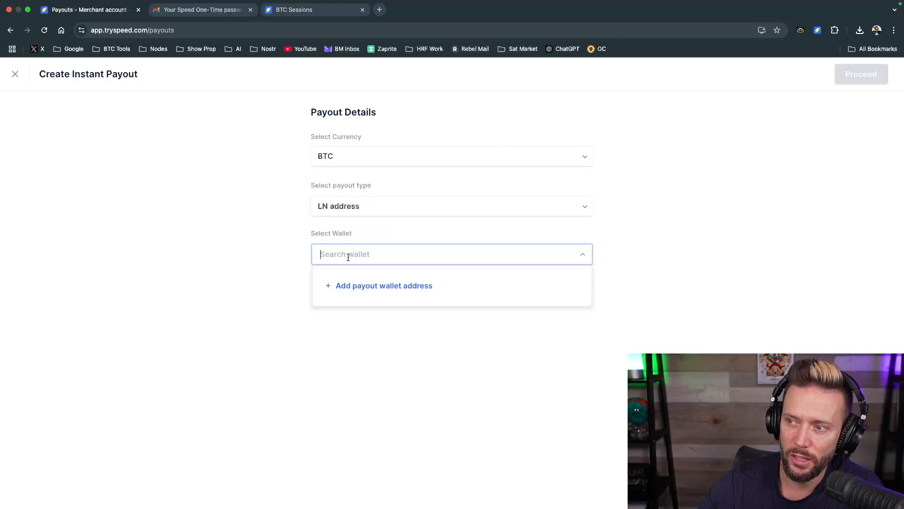
click(354, 281)
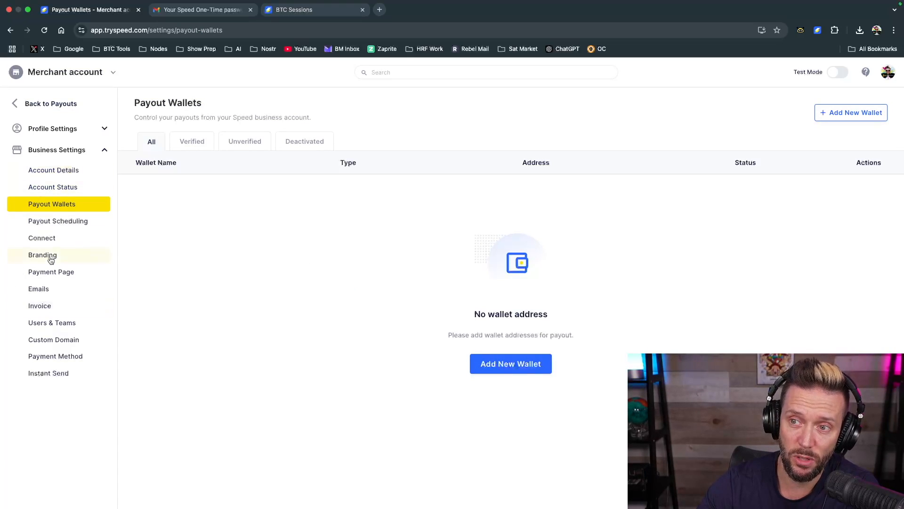
Start adding a new payout wallet for SATS and name it Speed Spending
click(501, 367)
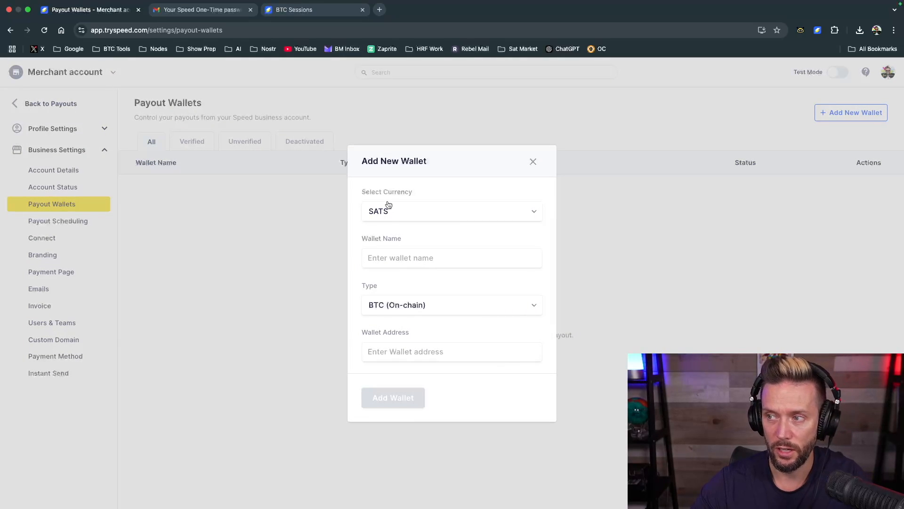
click(387, 259)
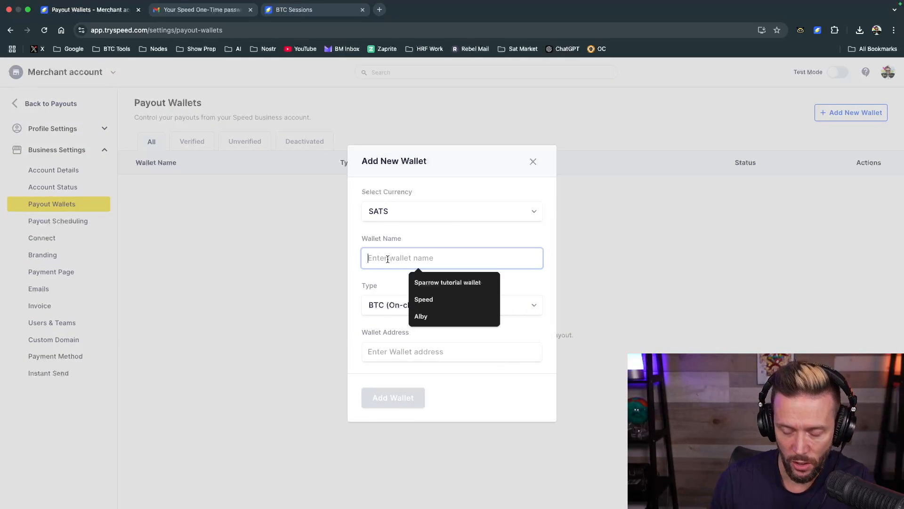
text(b)
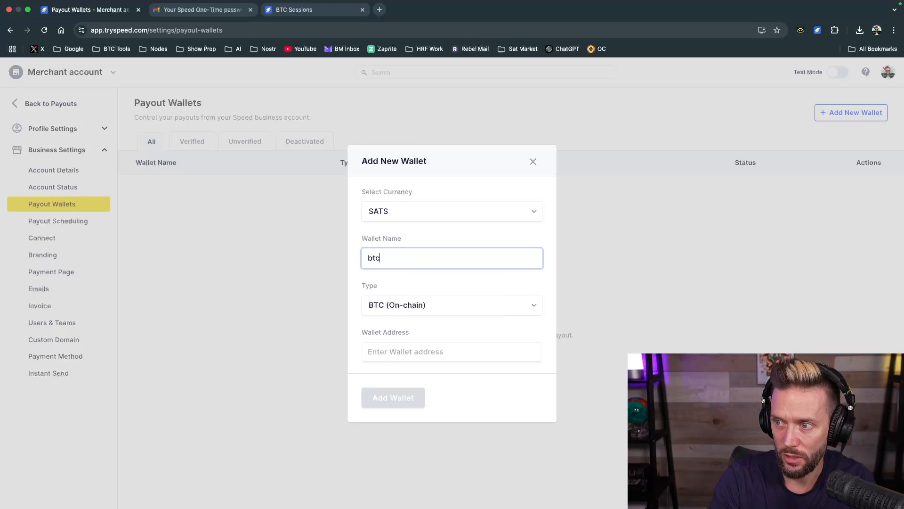
text(tc)
key(BackSpace)
key(BackSpace)
key(BackSpace)
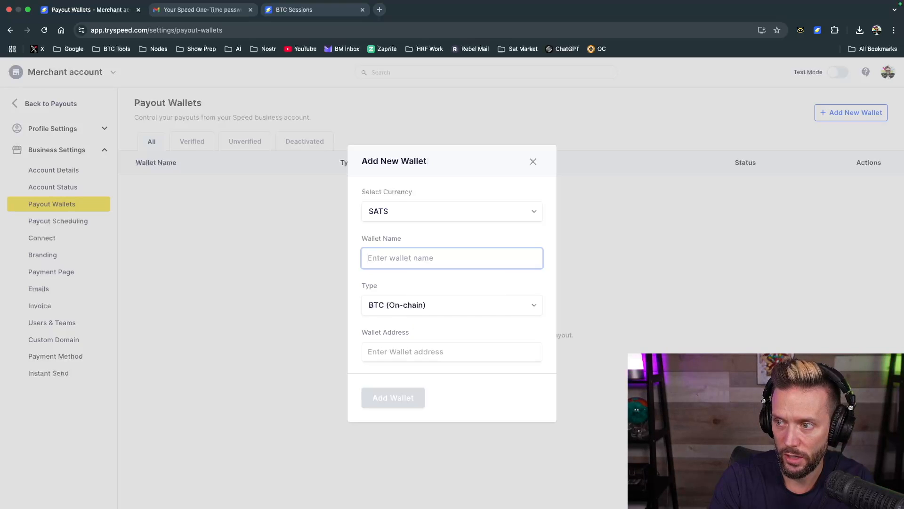
text(Speed Spending)
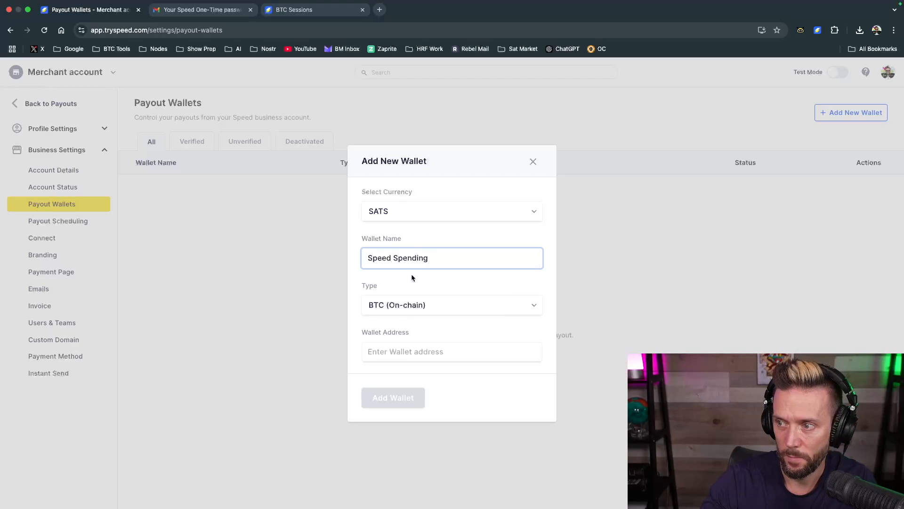
Set the new wallet's type to LN address, fill in the speed.app Lightning address and add the wallet
click(410, 309)
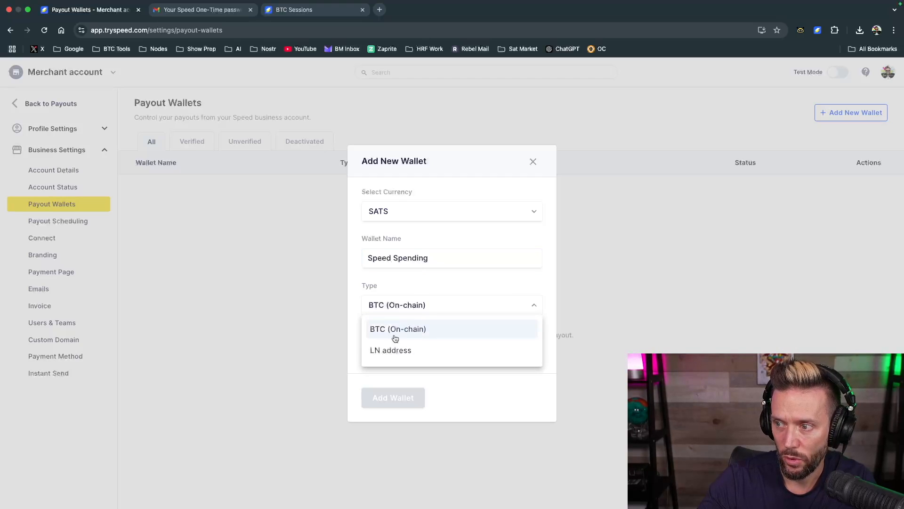
click(390, 351)
click(392, 353)
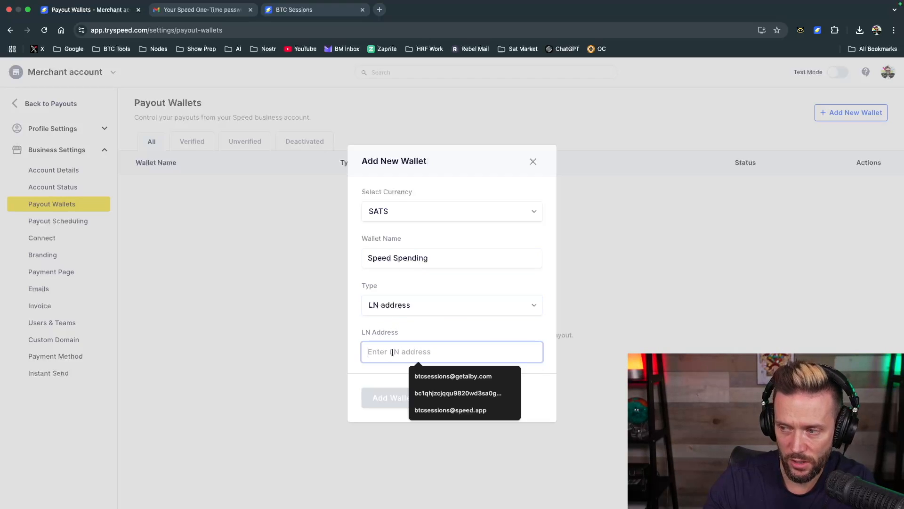
text(btc)
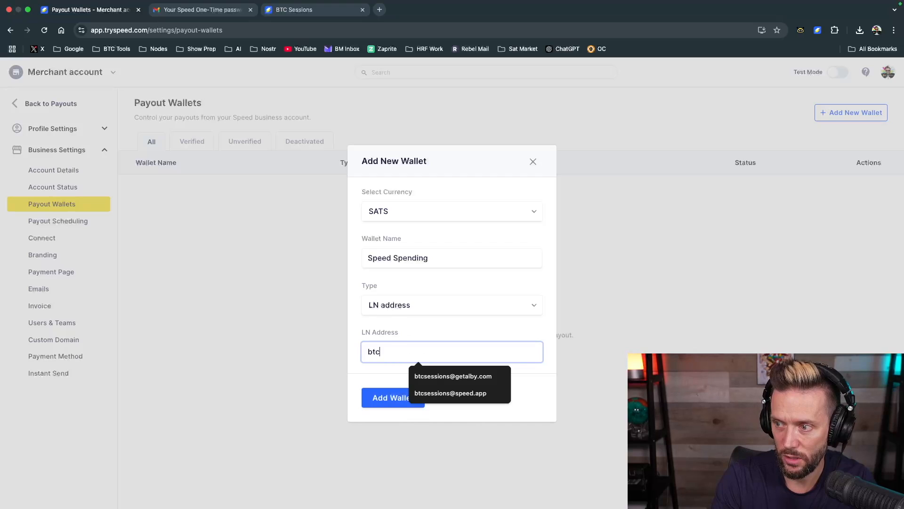
click(441, 394)
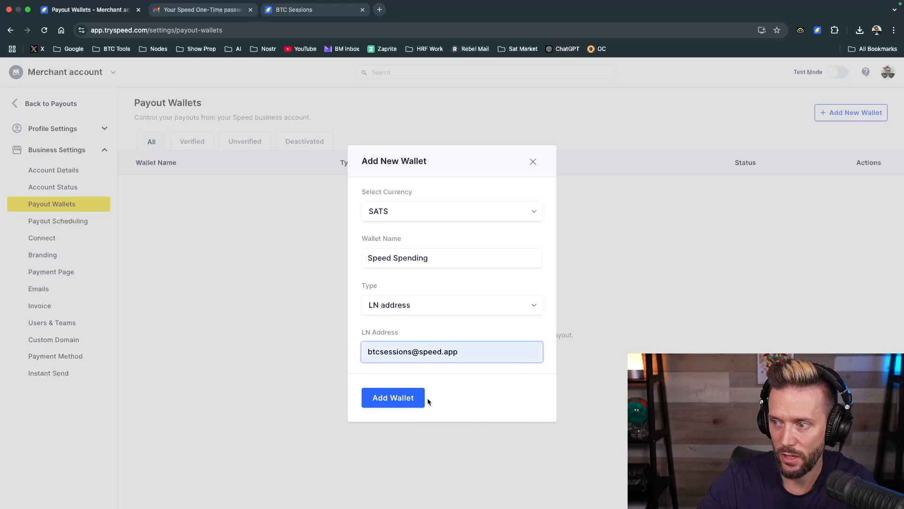
click(388, 398)
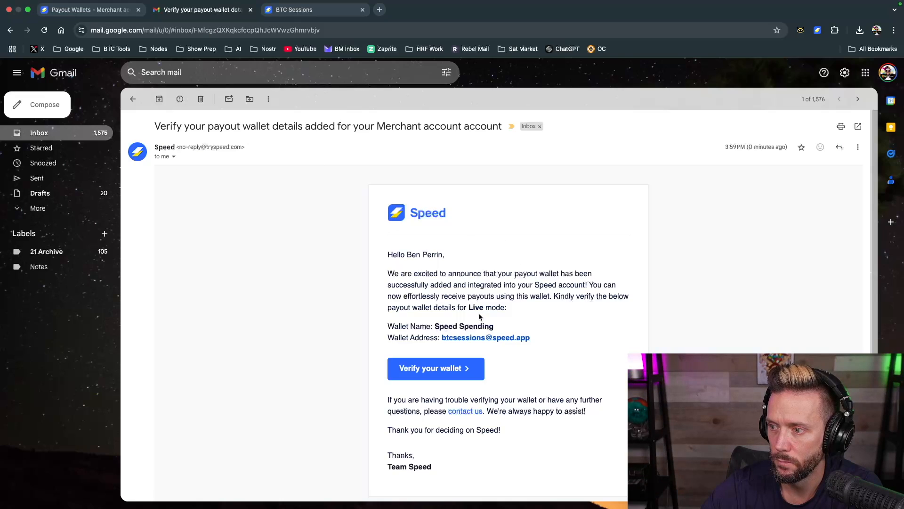
Verify the Speed Spending wallet from the verification e-mail in Gmail, dismiss the confirmation and return to Payouts
click(435, 364)
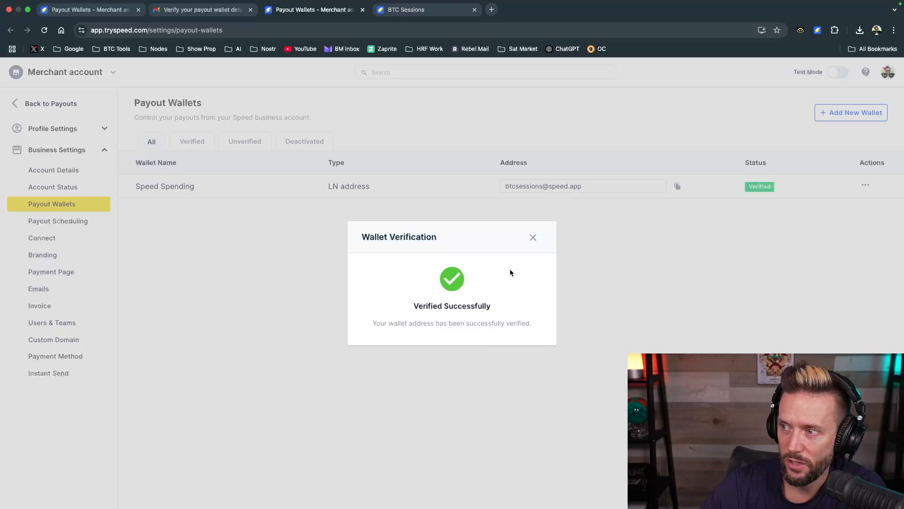
click(532, 237)
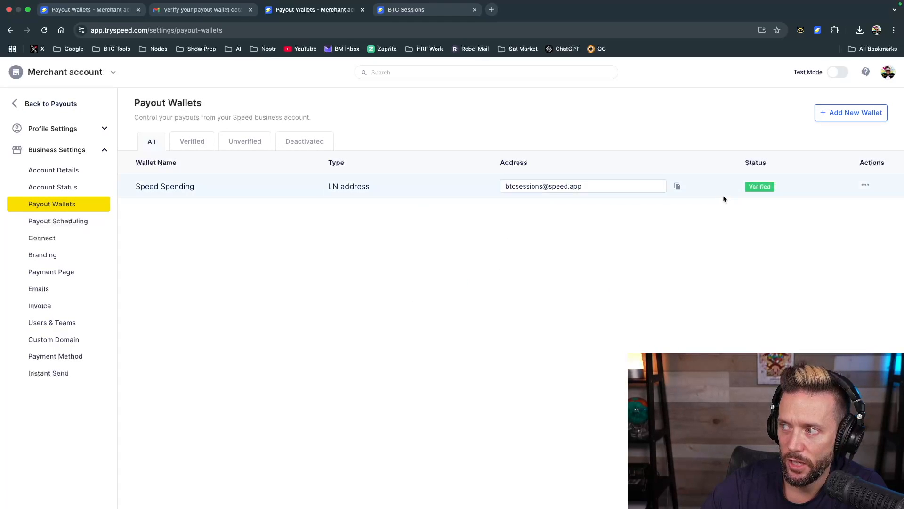
click(28, 105)
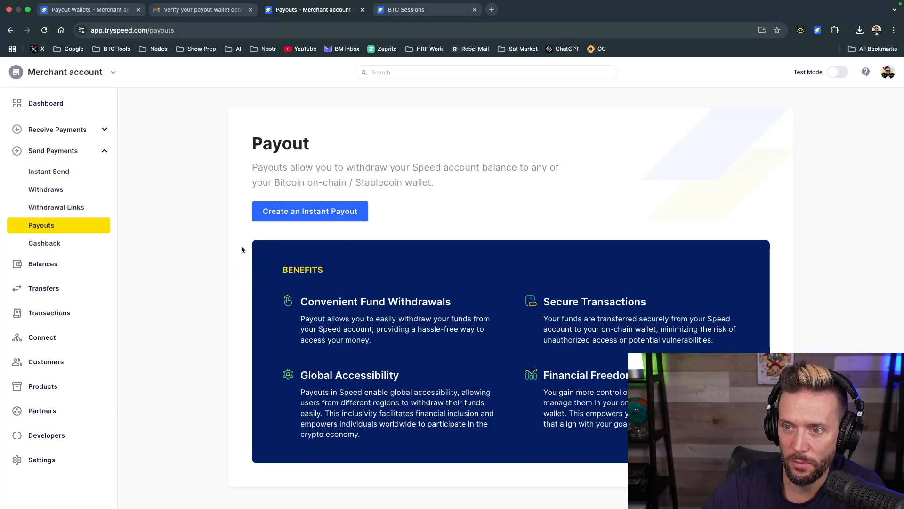
Create an instant payout in BTC with the LN address payout type and select the Speed Spending wallet
click(315, 210)
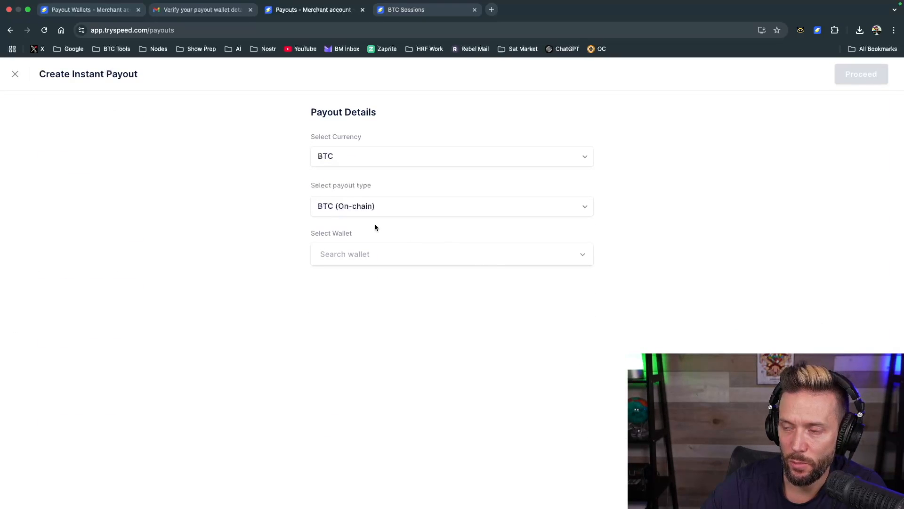
click(335, 165)
click(335, 155)
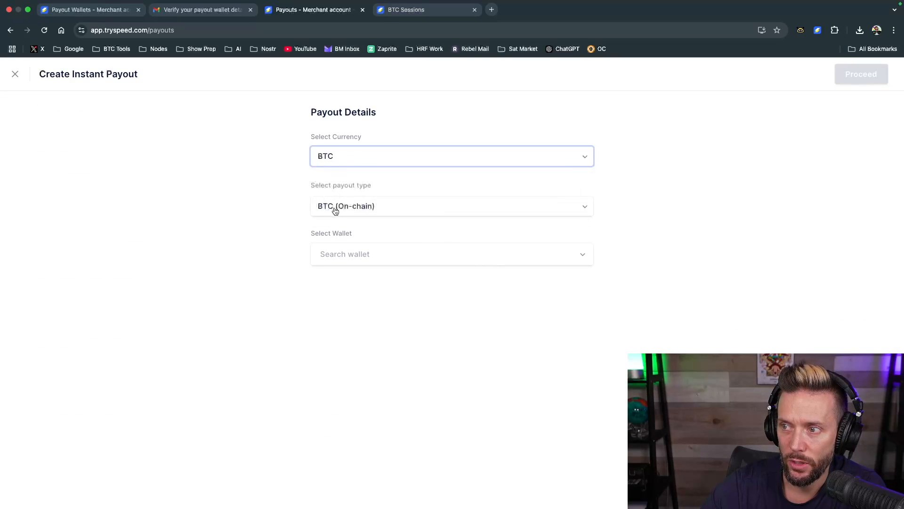
click(335, 209)
click(337, 251)
click(395, 255)
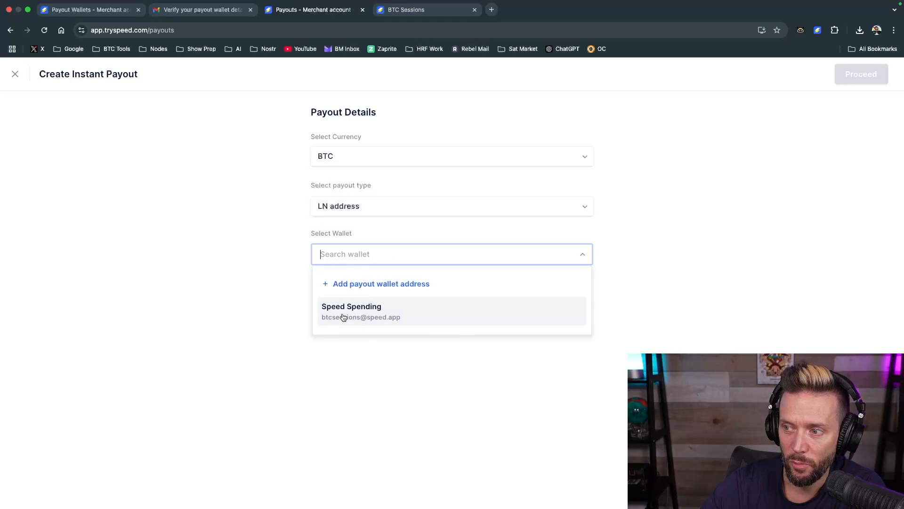
click(401, 316)
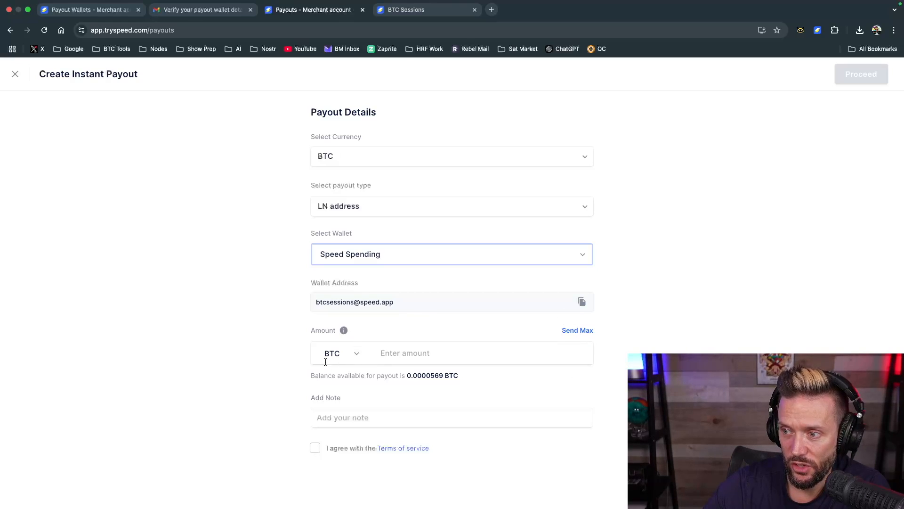
Fill in the maximum payout amount, review the fee breakdown and reduce the amount to 0.00000667 BTC
click(345, 331)
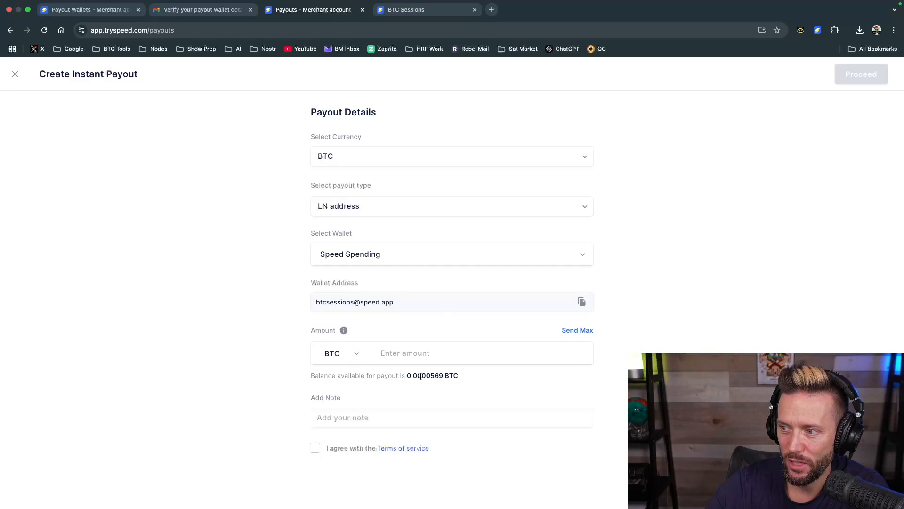
click(583, 329)
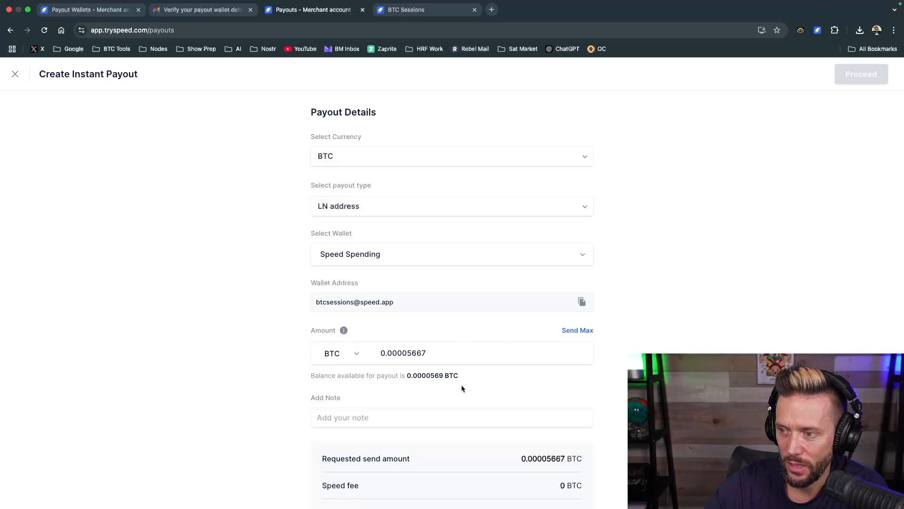
scroll(569, 417, down, 2)
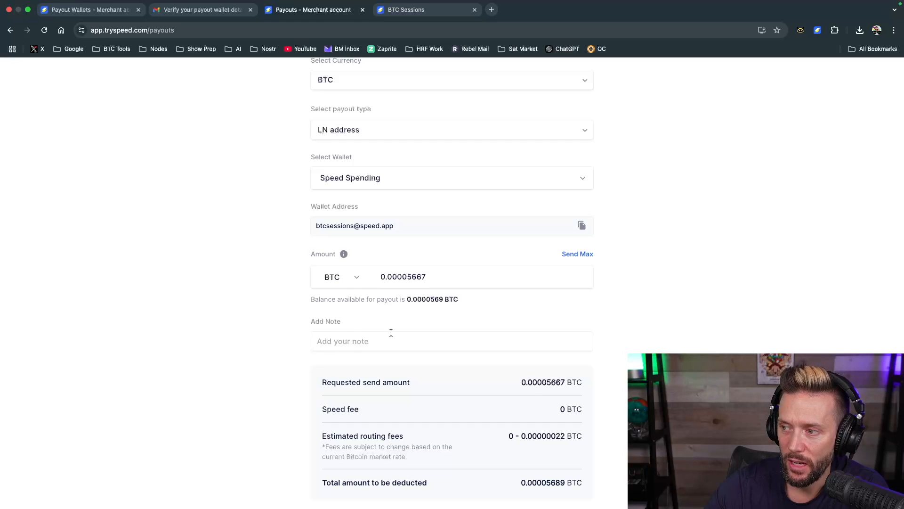
scroll(573, 369, down, 1)
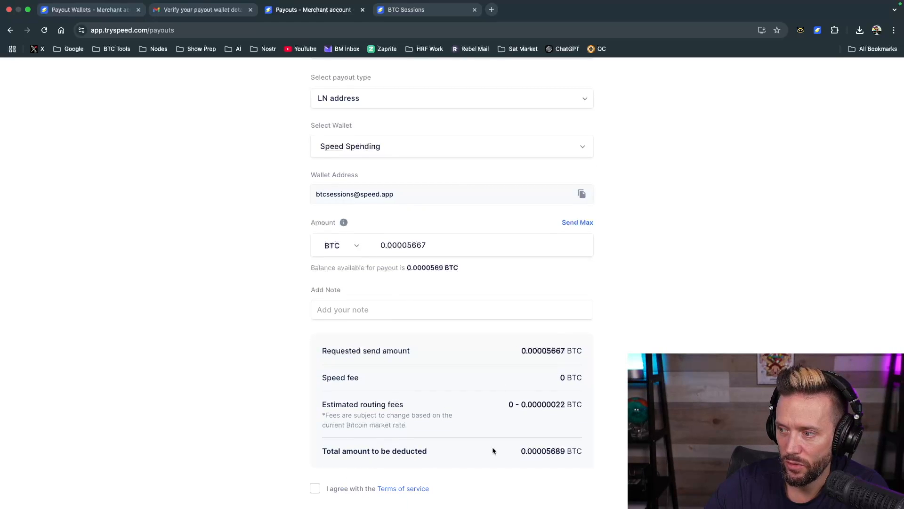
click(412, 246)
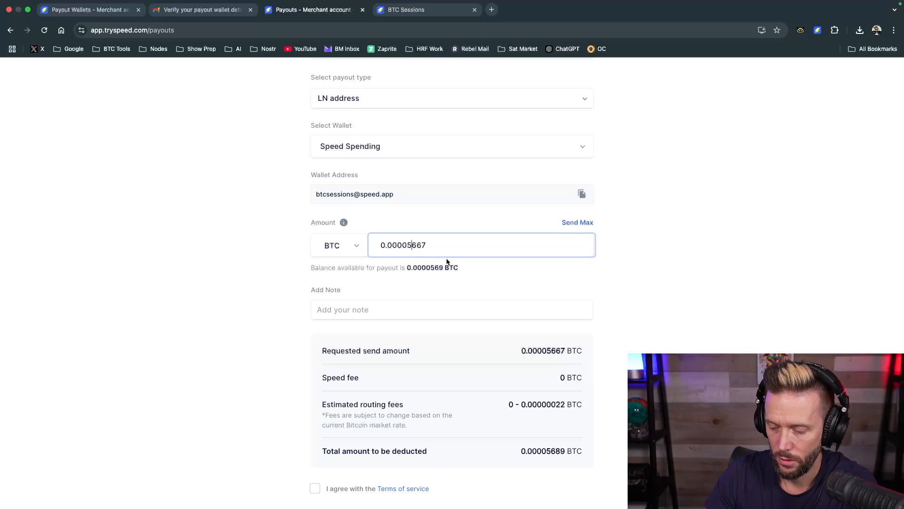
key(BackSpace)
text(0)
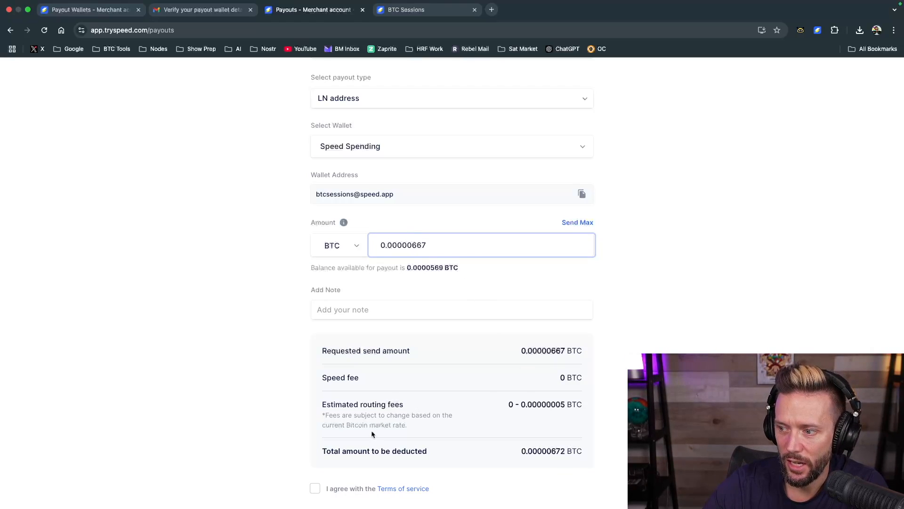
Agree to the terms of service and submit the instant payout
click(315, 488)
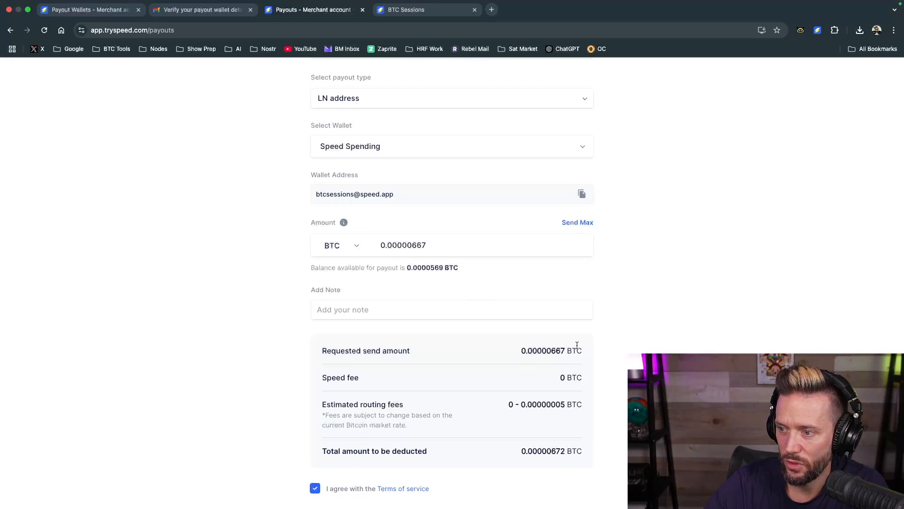
scroll(573, 330, up, 3)
scroll(375, 306, down, 3)
scroll(374, 306, up, 3)
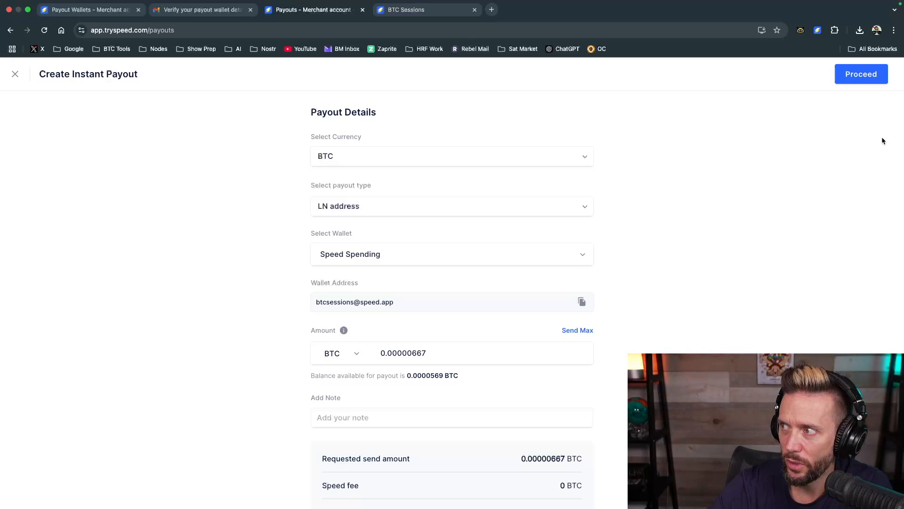
click(856, 78)
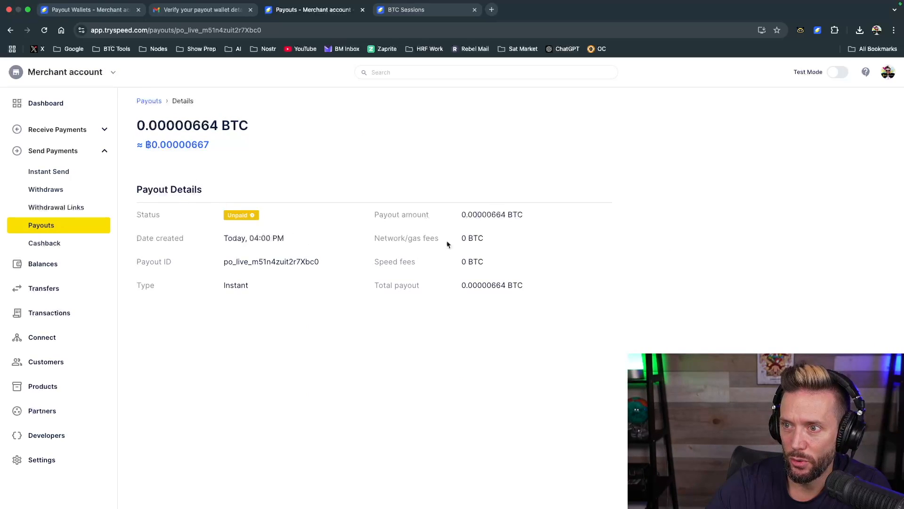
Check the Spending Wallet extension's balance and history for the received payout, and close the wallet
click(818, 30)
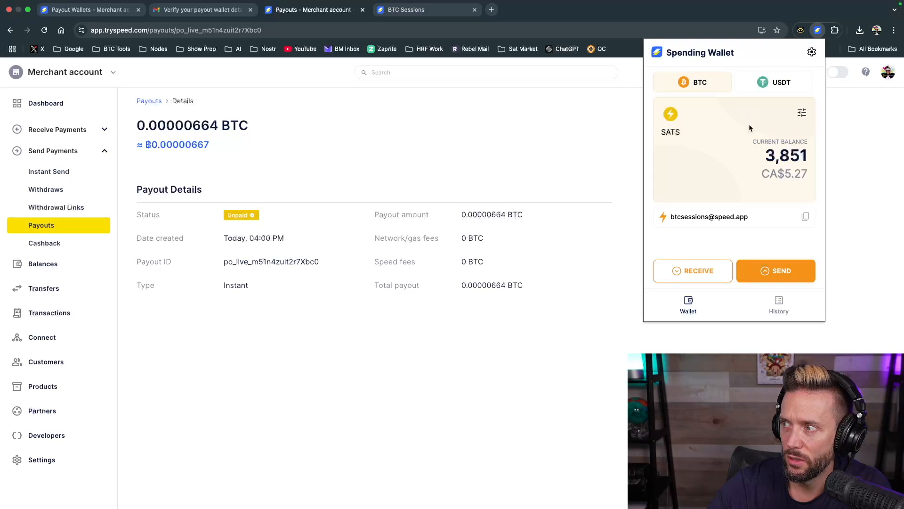
click(781, 304)
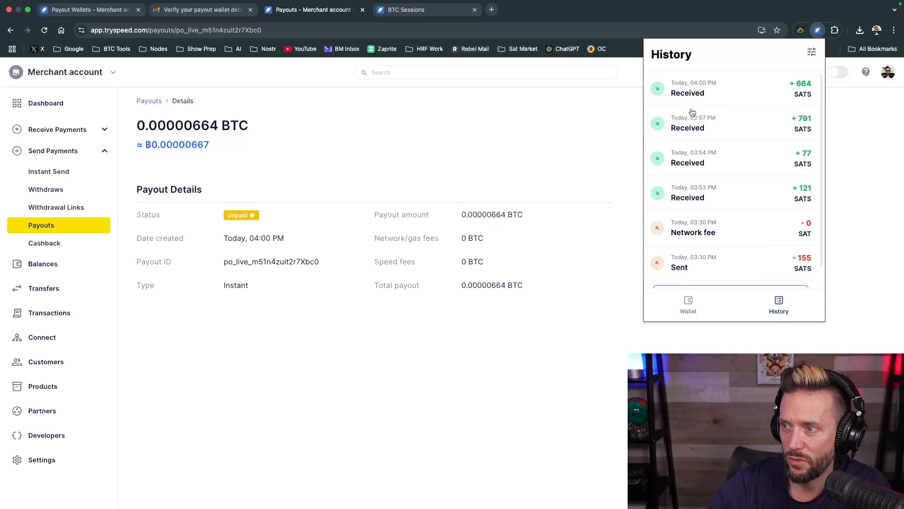
click(454, 141)
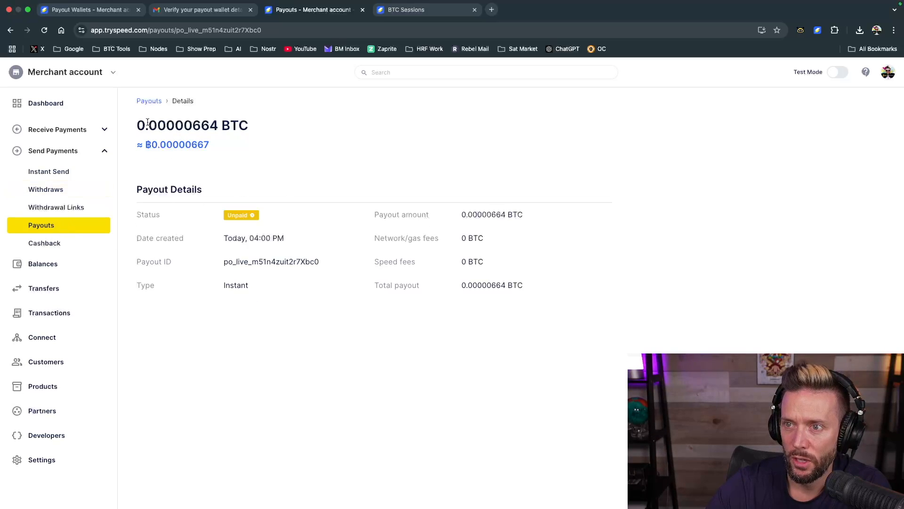
Open the payouts list, check the status of the new payout in its details and return to the list
click(33, 225)
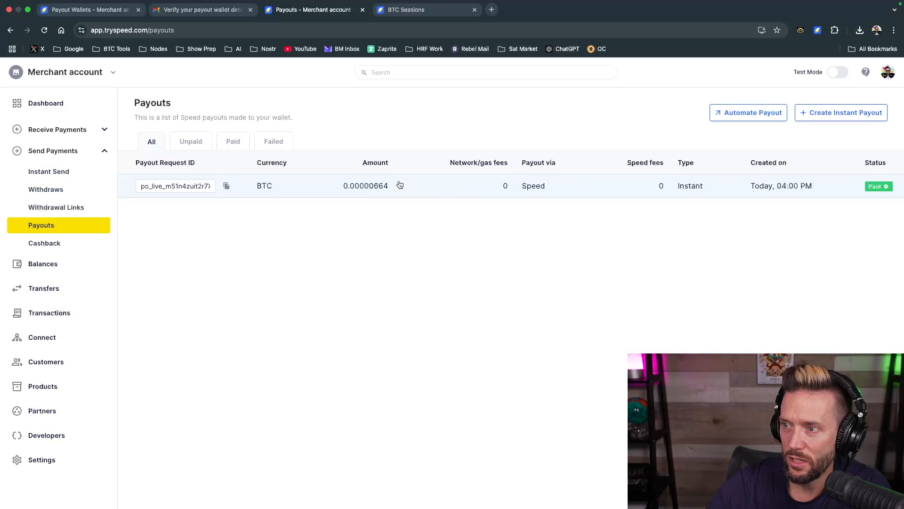
click(301, 193)
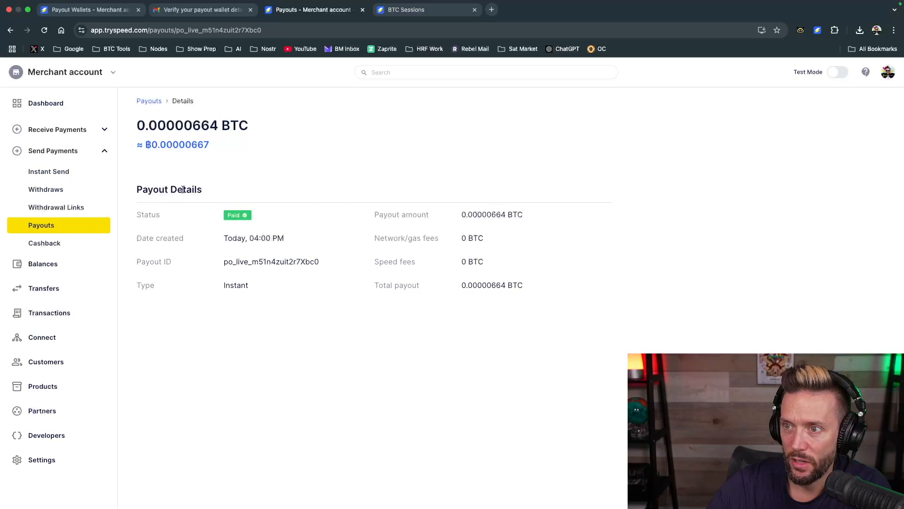
click(149, 100)
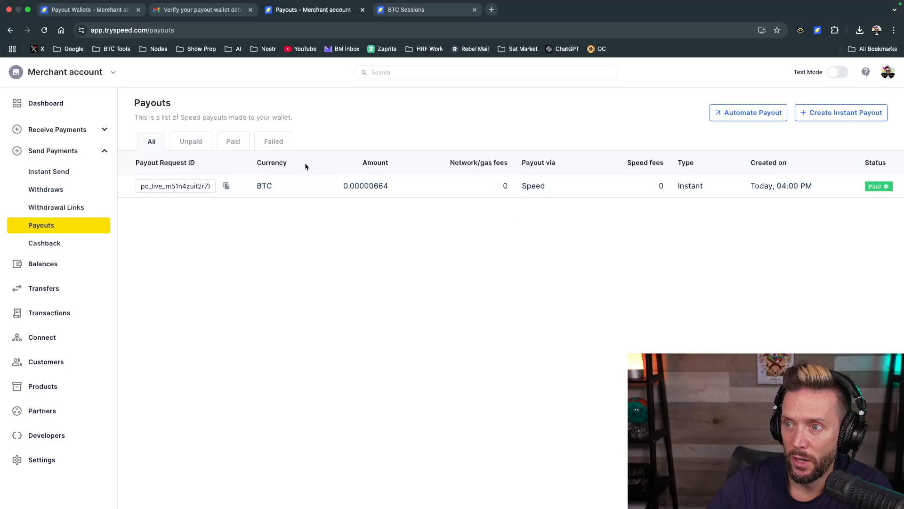
Browse the payouts filtered by unpaid, paid and failed status, and show all payouts again
click(193, 146)
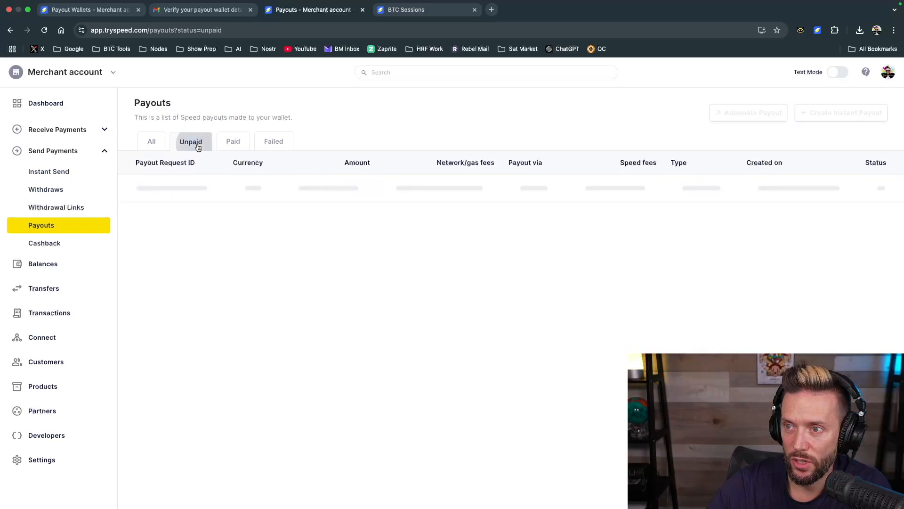
click(232, 143)
click(267, 143)
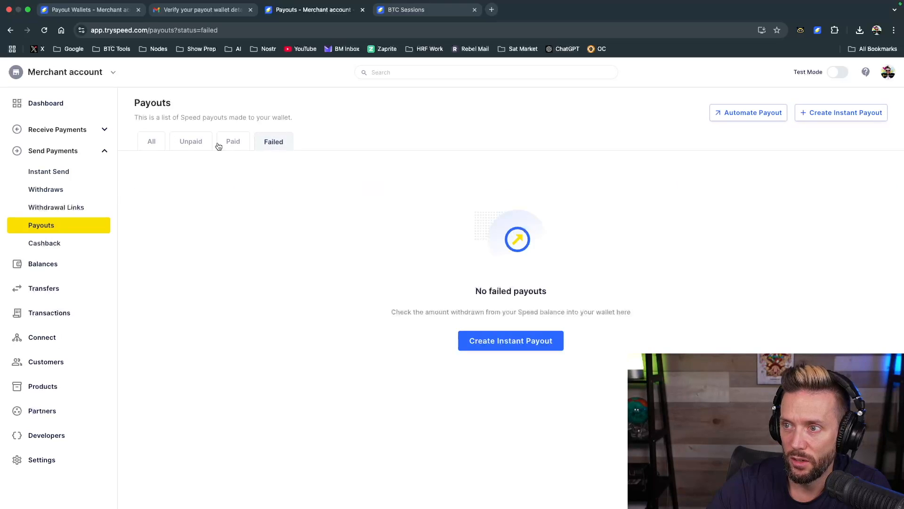
click(234, 145)
click(155, 142)
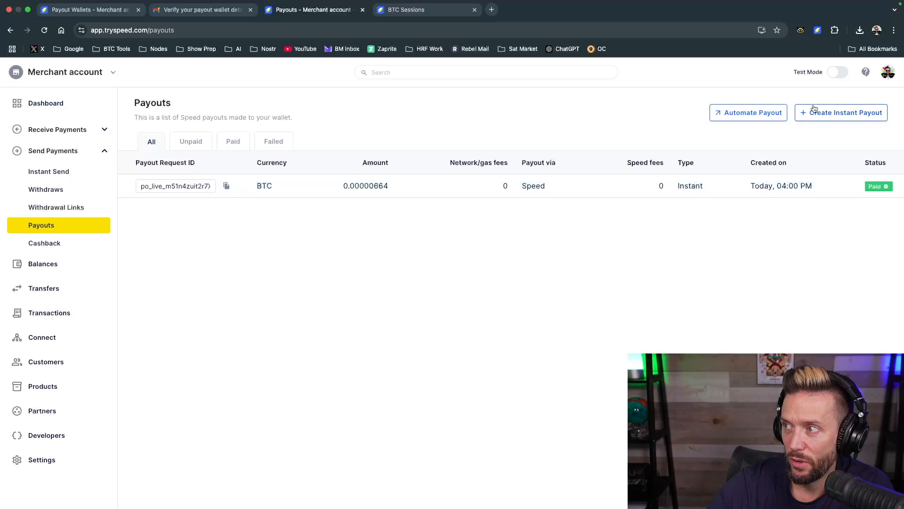
Review the instant payout form with the LN address type and the Speed Spending wallet selected, and close it without proceeding
click(849, 115)
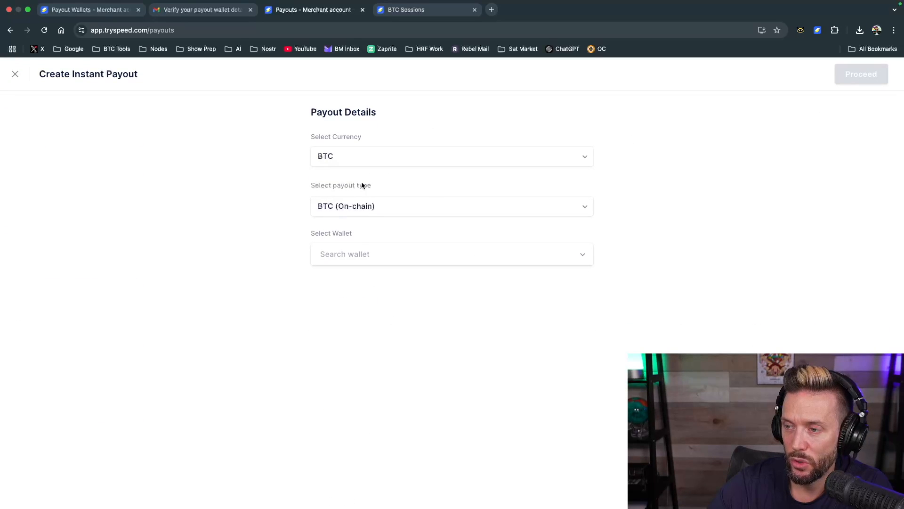
click(405, 262)
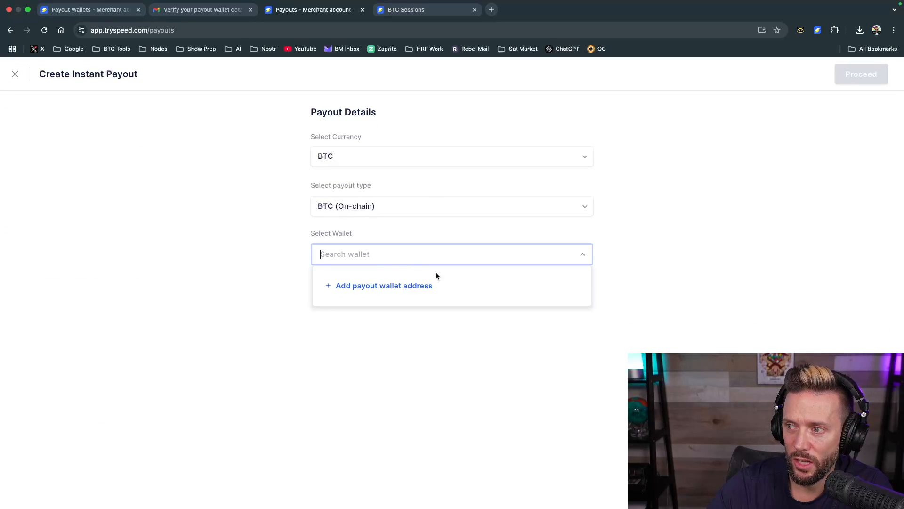
click(596, 261)
click(487, 208)
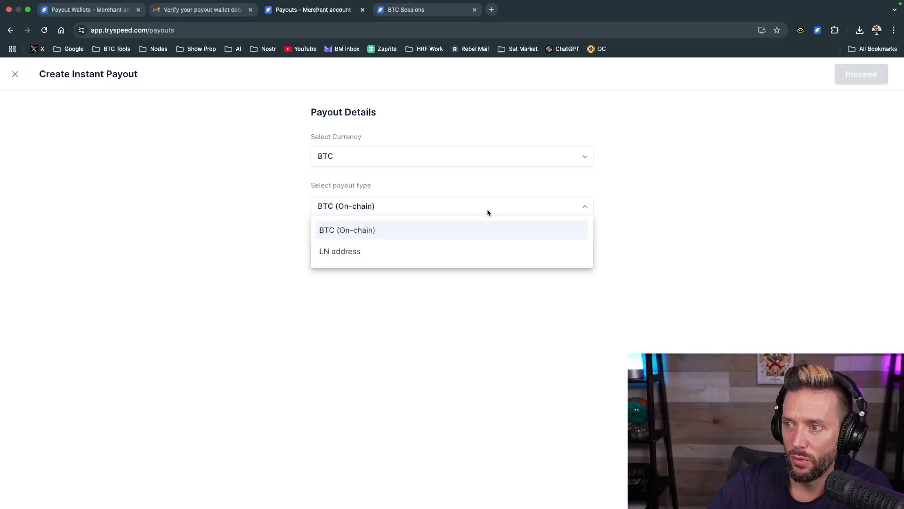
click(372, 250)
click(554, 254)
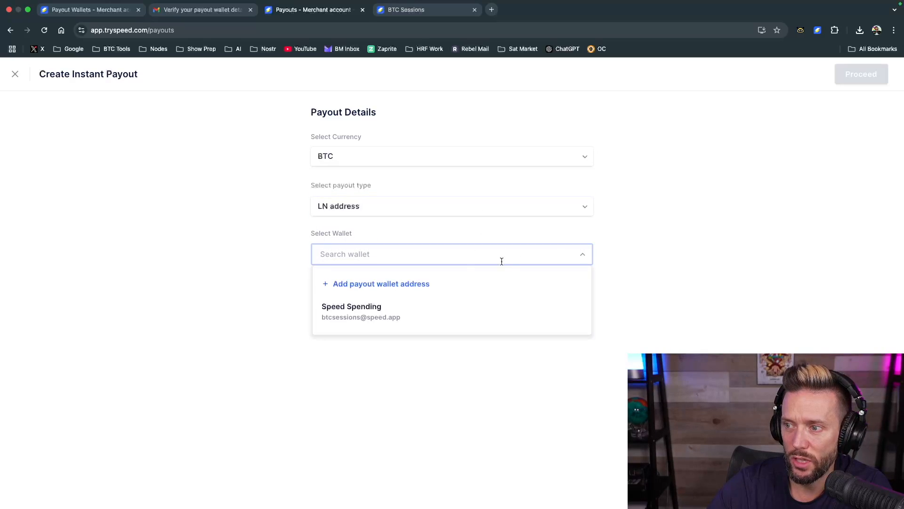
click(398, 306)
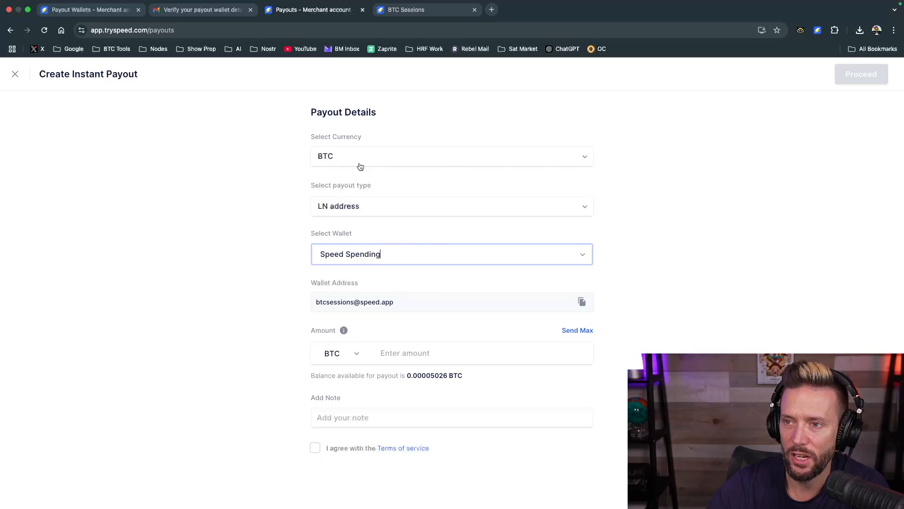
click(13, 75)
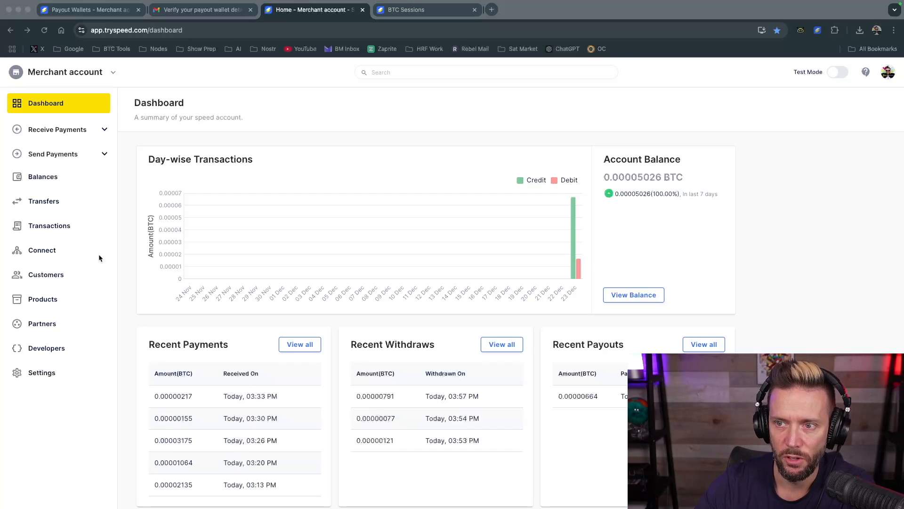
Start a transfer from the account balance and select Spending Wallet as the destination account
click(42, 176)
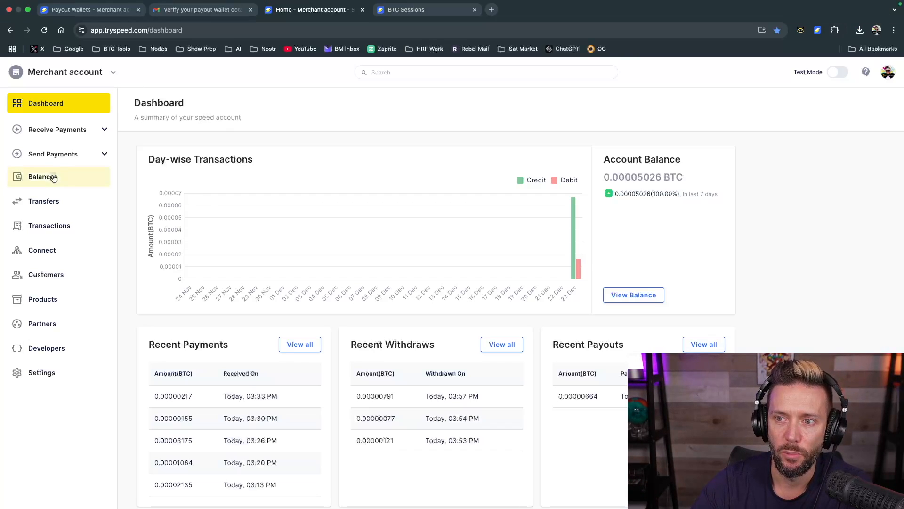
click(54, 178)
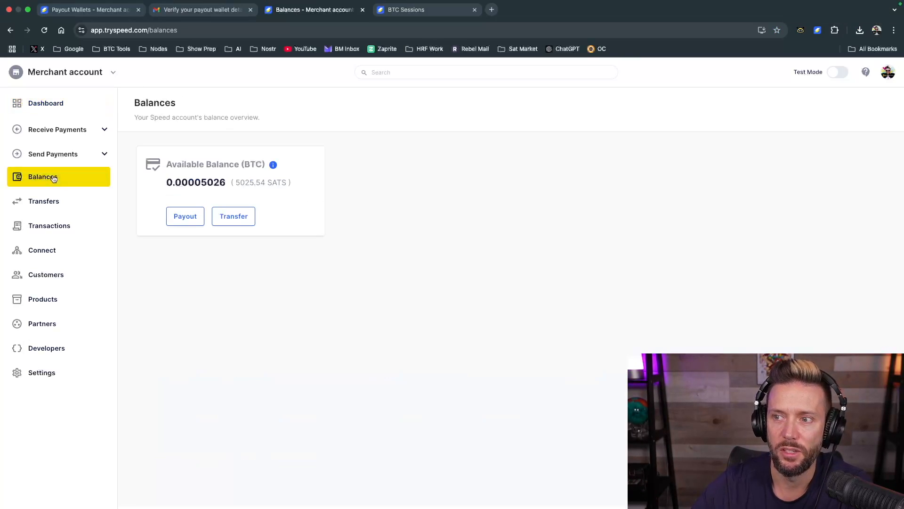
click(234, 215)
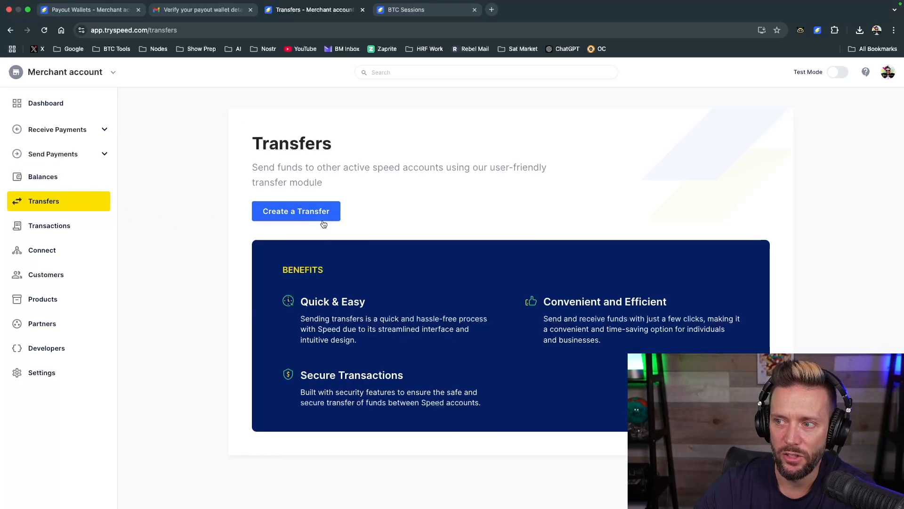
click(301, 219)
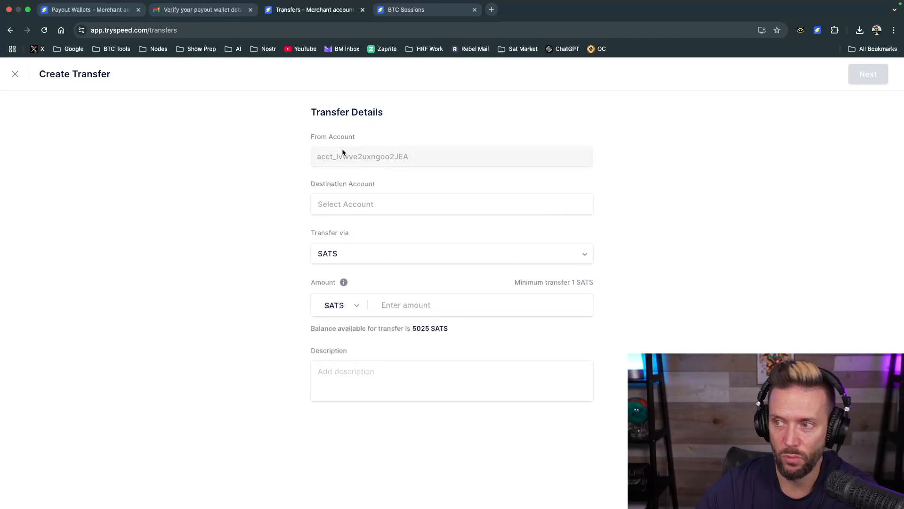
click(363, 204)
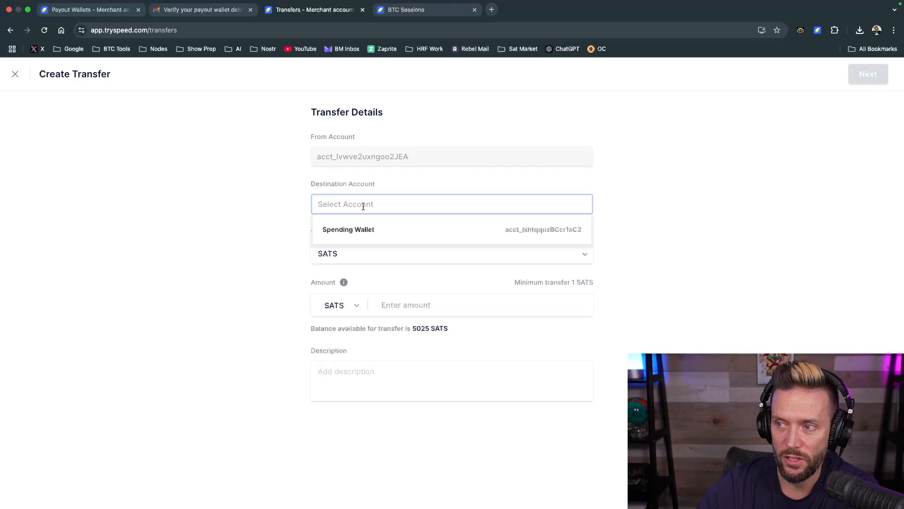
click(355, 231)
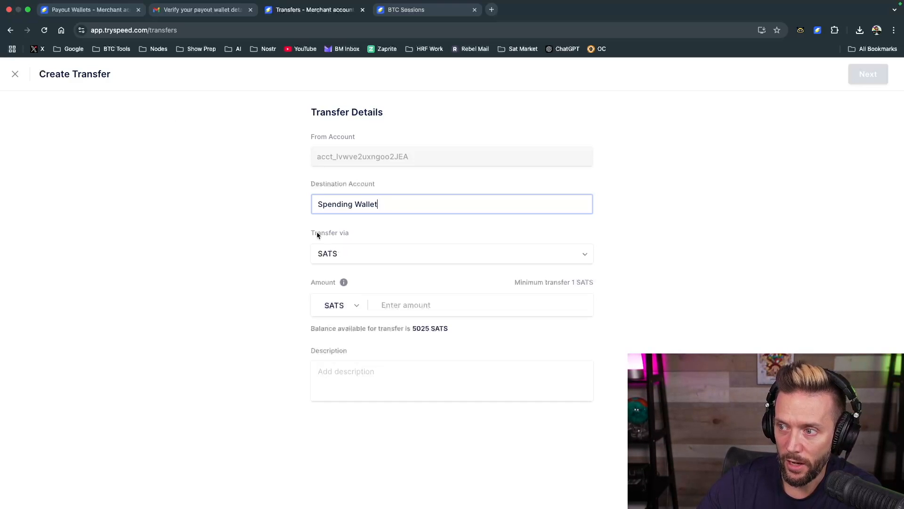
Keep the transfer in SATS and set its amount to 123
click(388, 253)
click(219, 245)
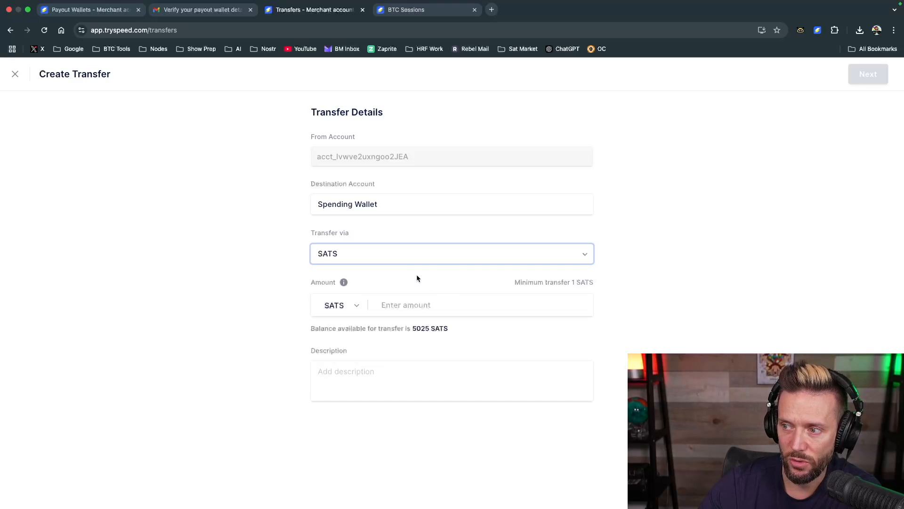
click(423, 306)
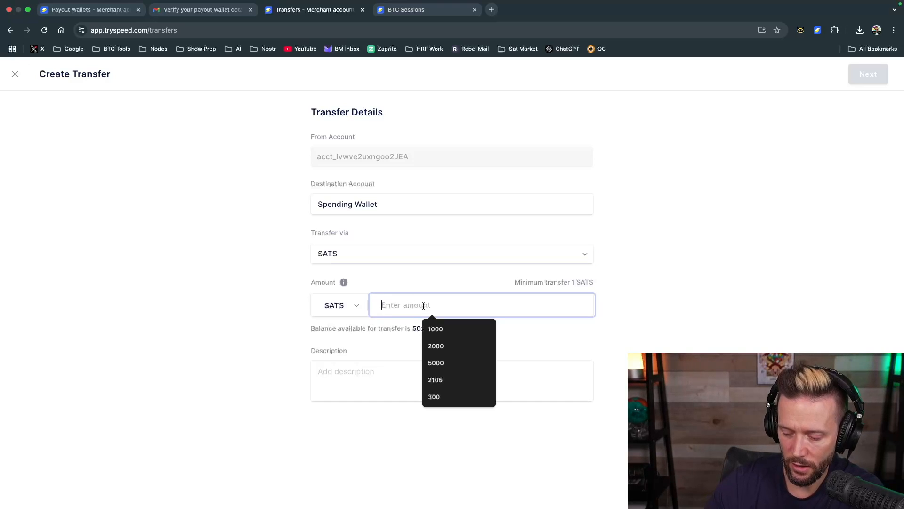
text(123)
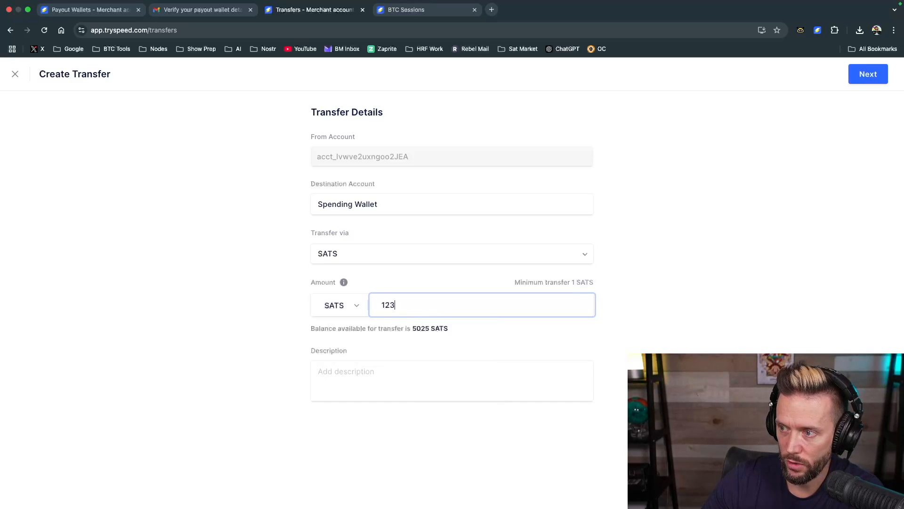
click(217, 332)
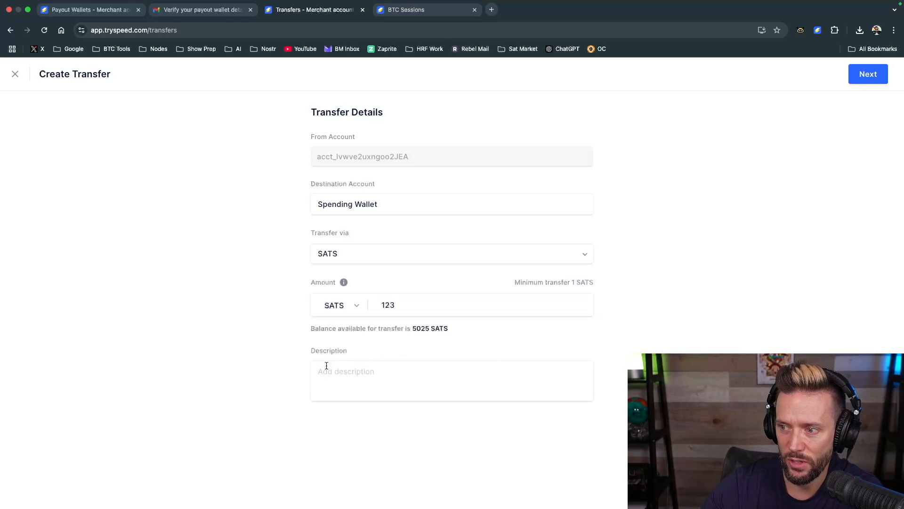
Proceed to the transfer summary, agree to the terms of service and confirm the transfer
click(869, 77)
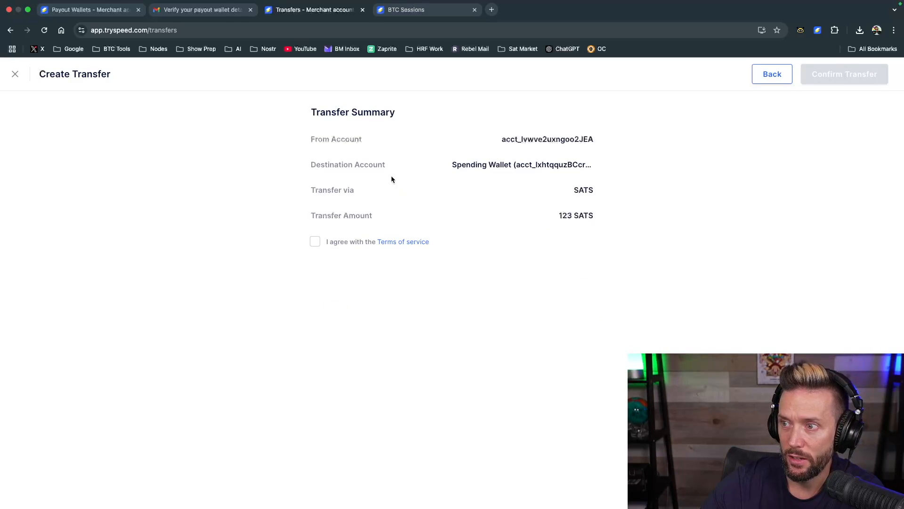
click(315, 241)
click(804, 82)
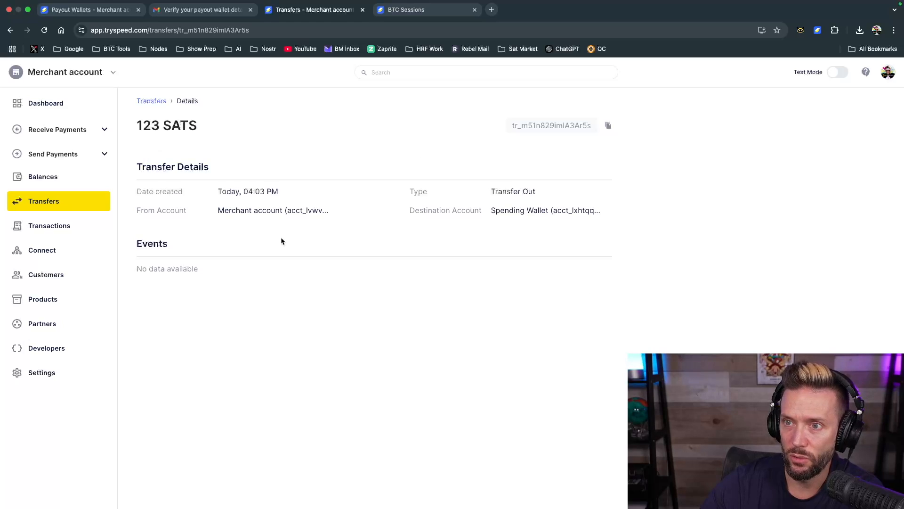
Check the Spending Wallet extension's history for the incoming transfer and close the wallet
click(817, 30)
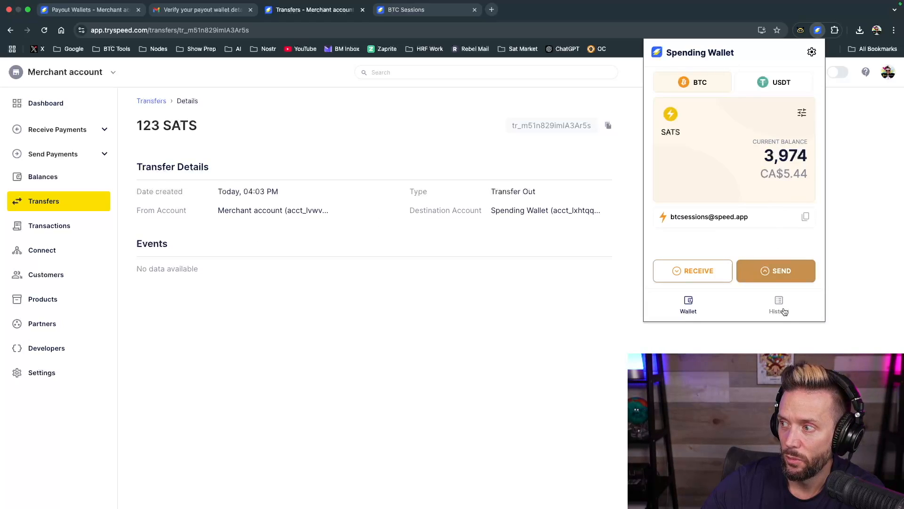
click(778, 307)
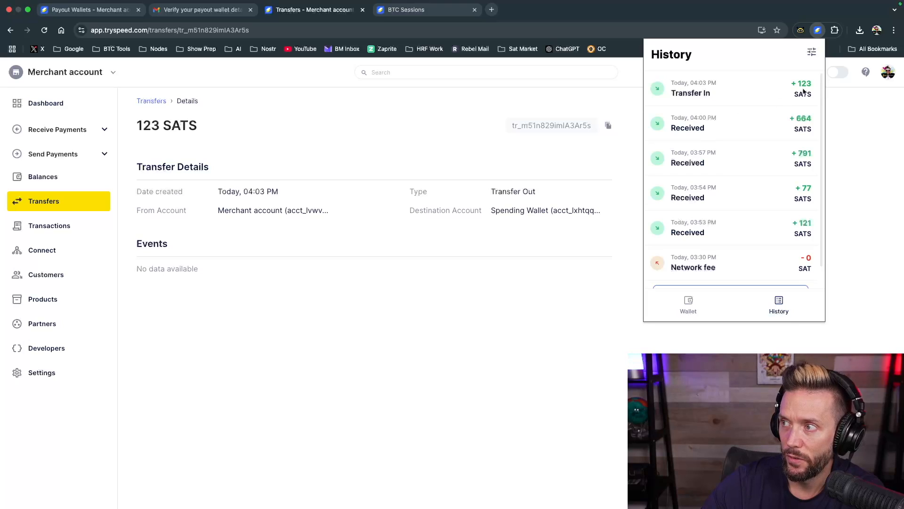
click(367, 136)
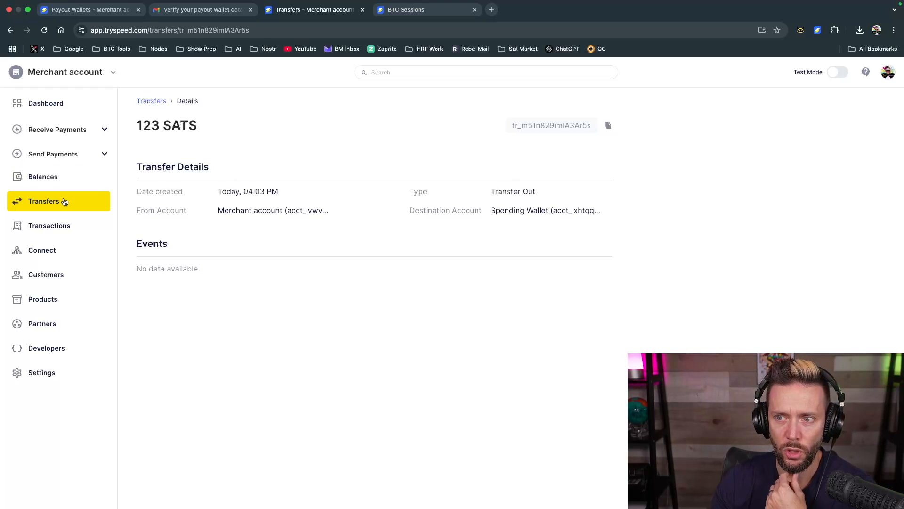
Expand the sending options, check the merchant account's available balance and return to the transfers
click(95, 159)
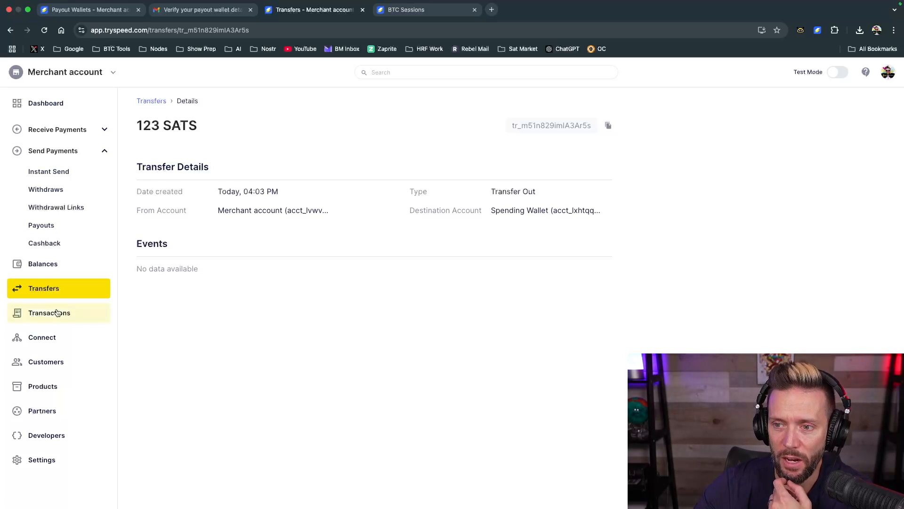
click(49, 266)
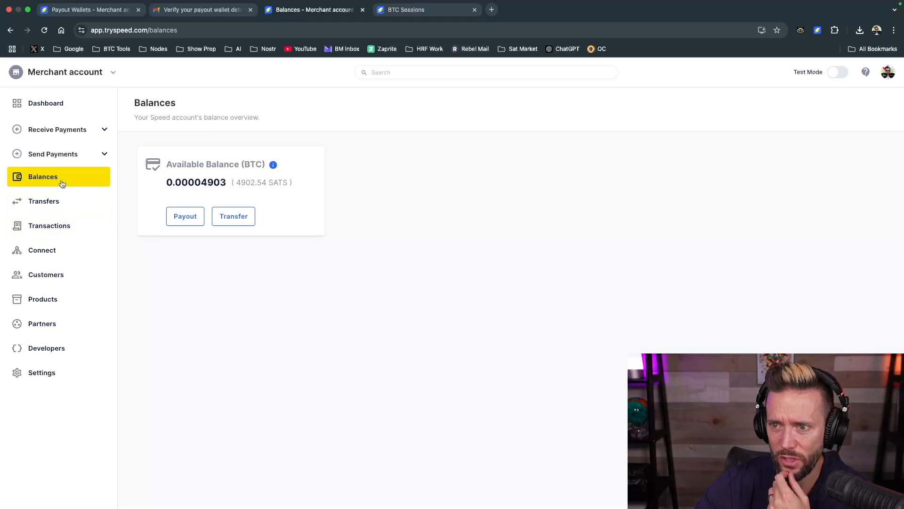
click(43, 199)
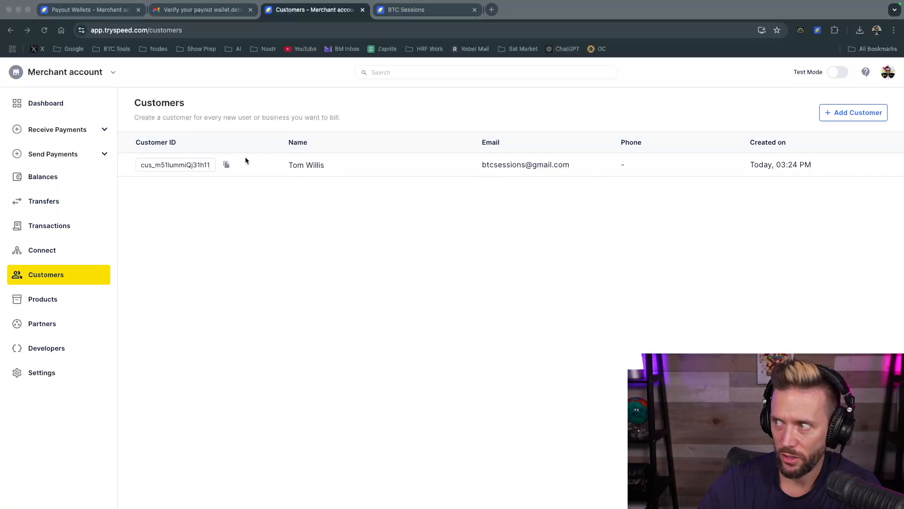
Open the form for adding a customer to view its fields, and close it without saving
click(848, 111)
click(837, 111)
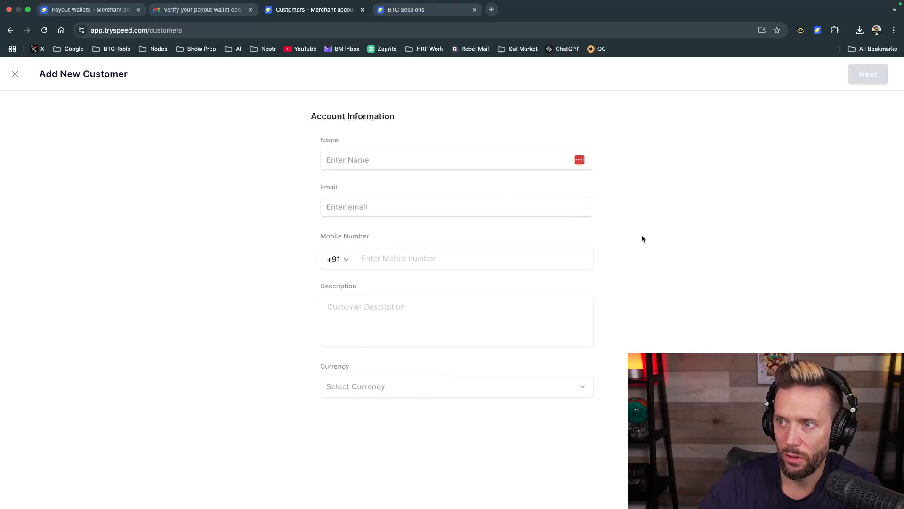
click(15, 74)
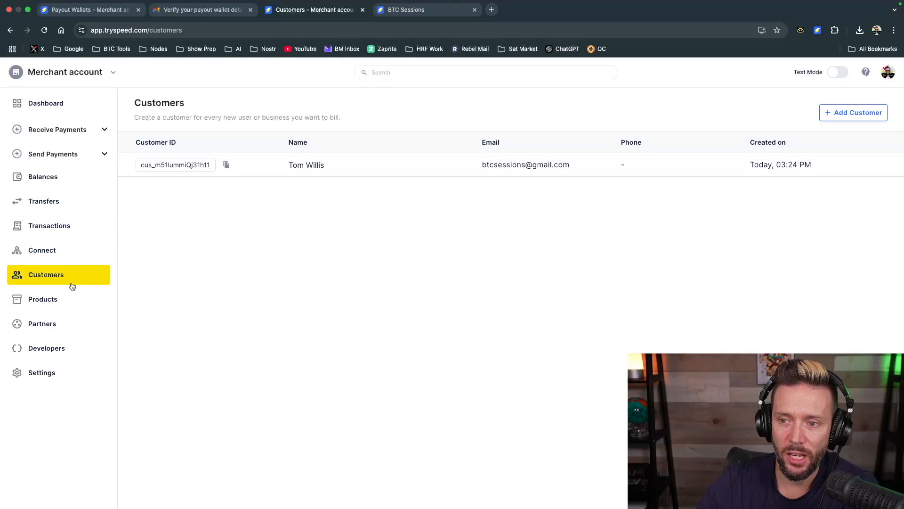
Open the products list and start adding a new product
click(44, 300)
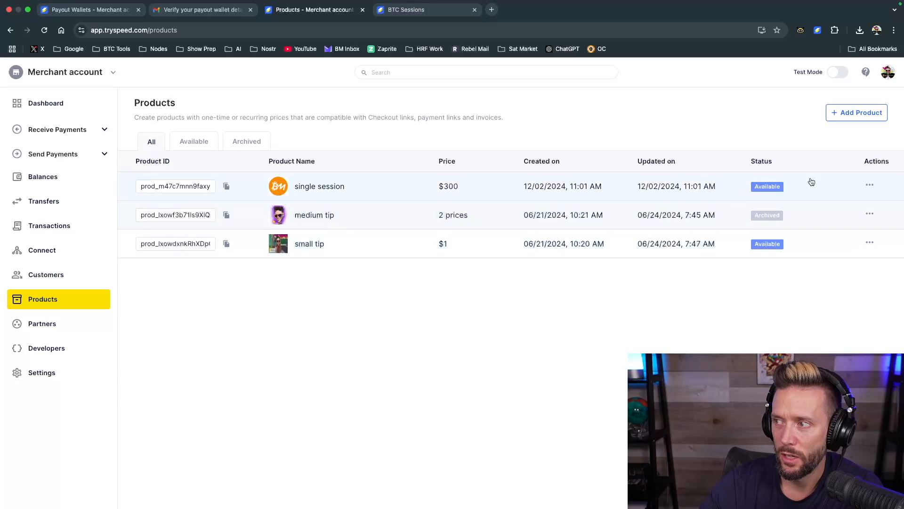
click(848, 115)
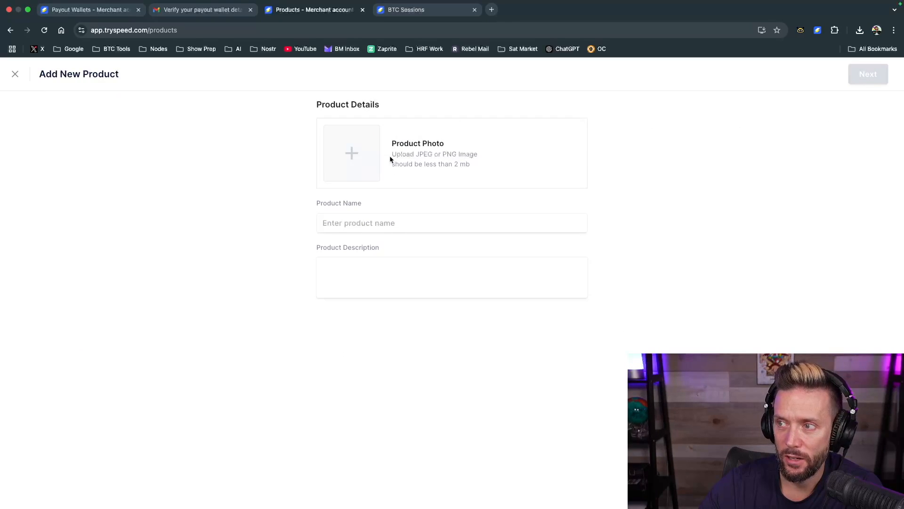
Try to upload glasses.png from the BTC Sessions Logos folder as the product photo
click(350, 154)
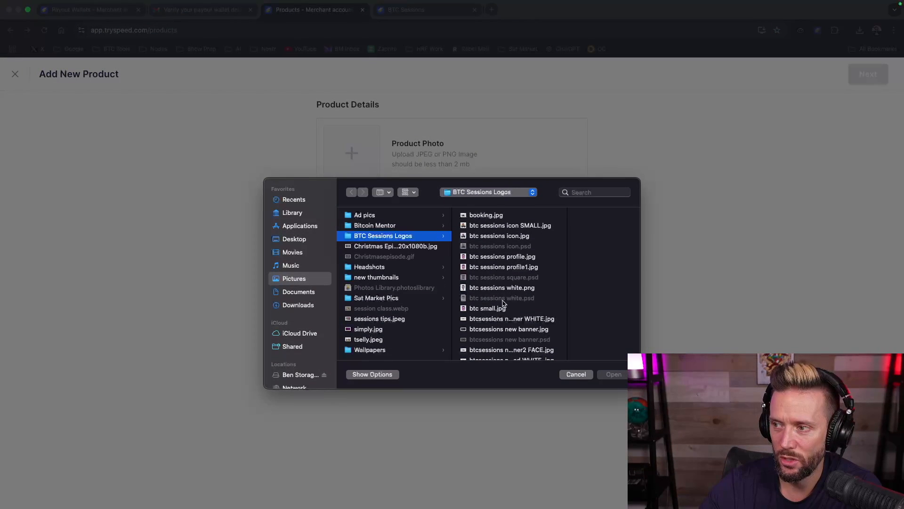
scroll(522, 331, down, 3)
scroll(520, 330, down, 2)
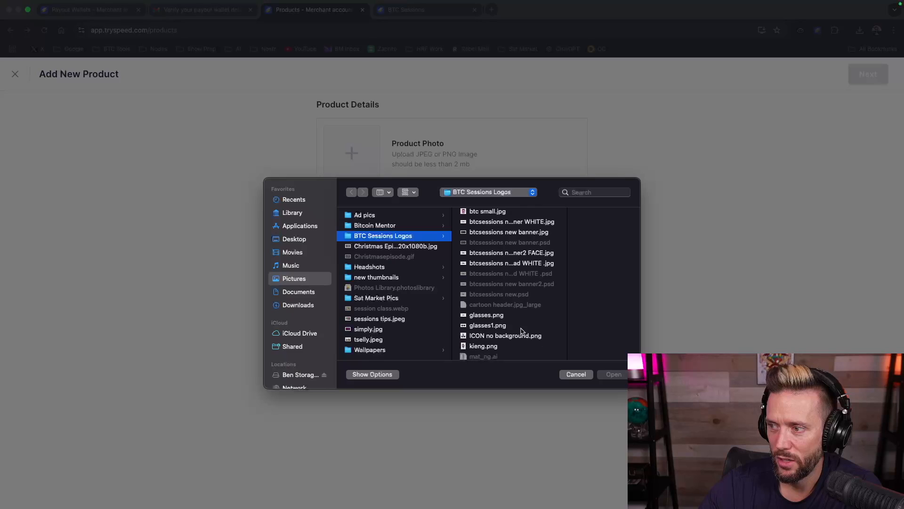
click(485, 316)
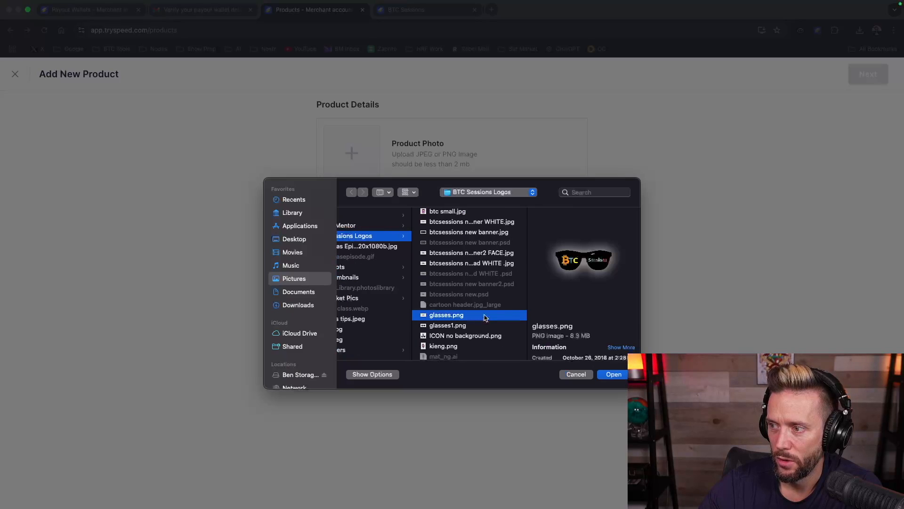
click(616, 375)
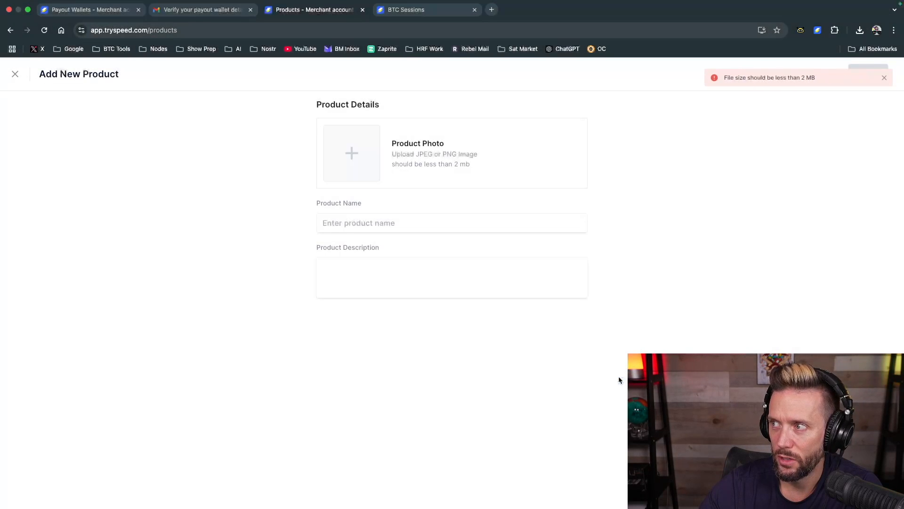
Upload kieng.png from the BTC Sessions Logos folder as the new product's photo
click(361, 155)
scroll(528, 281, down, 6)
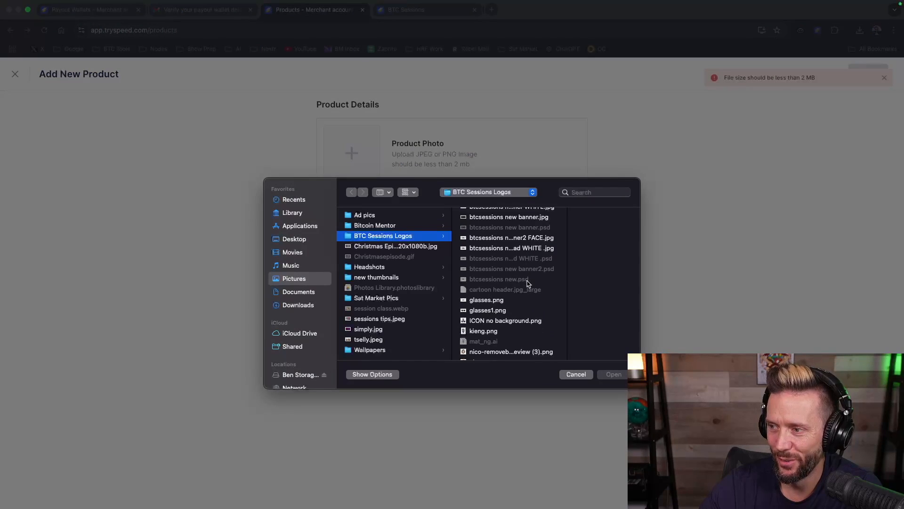
click(479, 315)
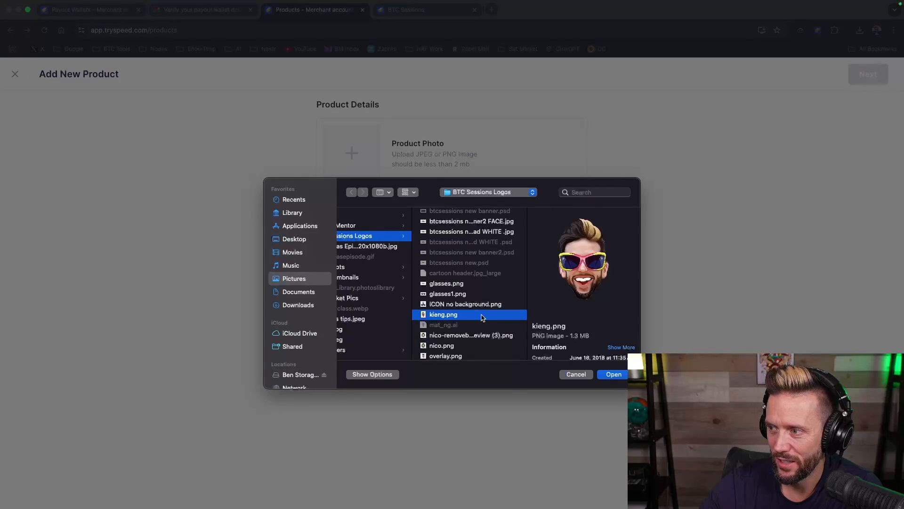
click(606, 375)
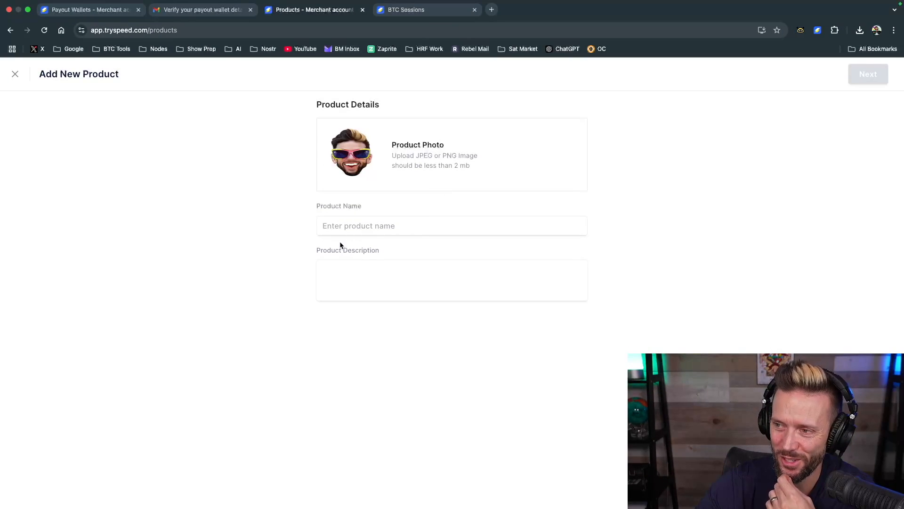
Name the new product testing123, describe it as "test product", and continue to its pricing information
click(354, 225)
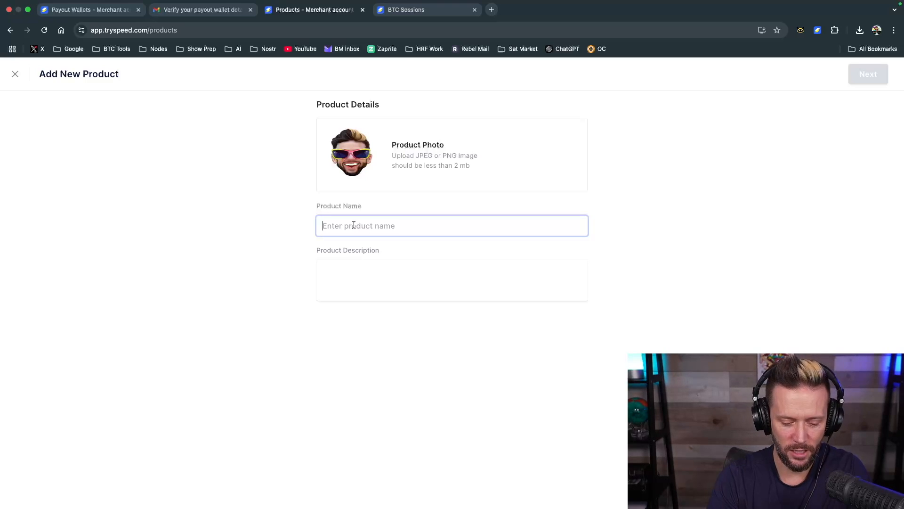
text(testing123)
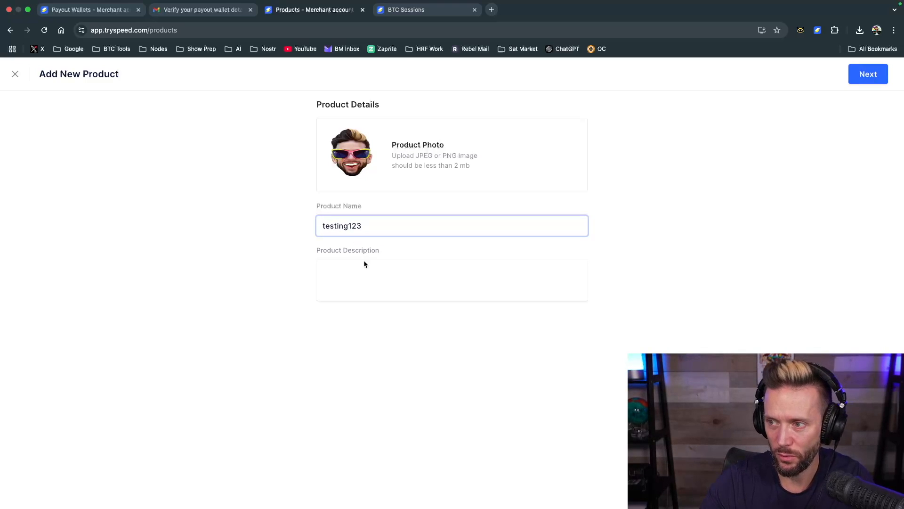
click(367, 265)
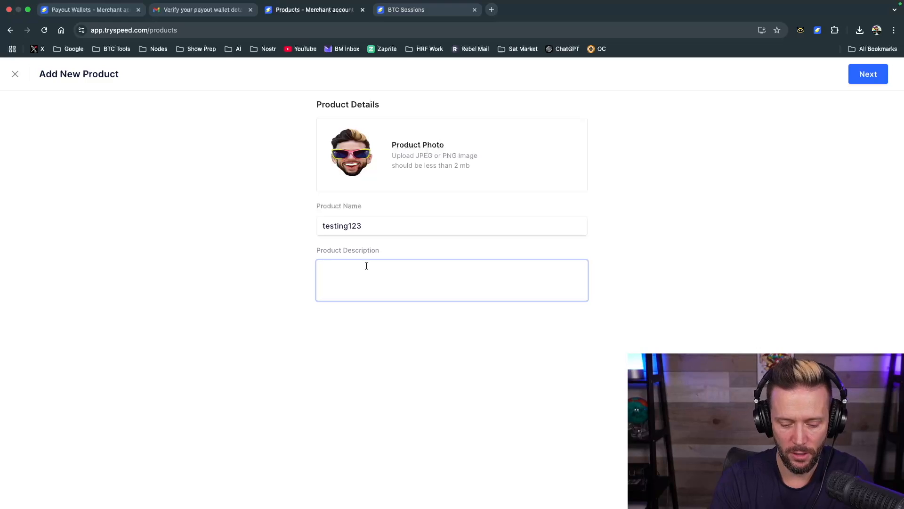
text(test product)
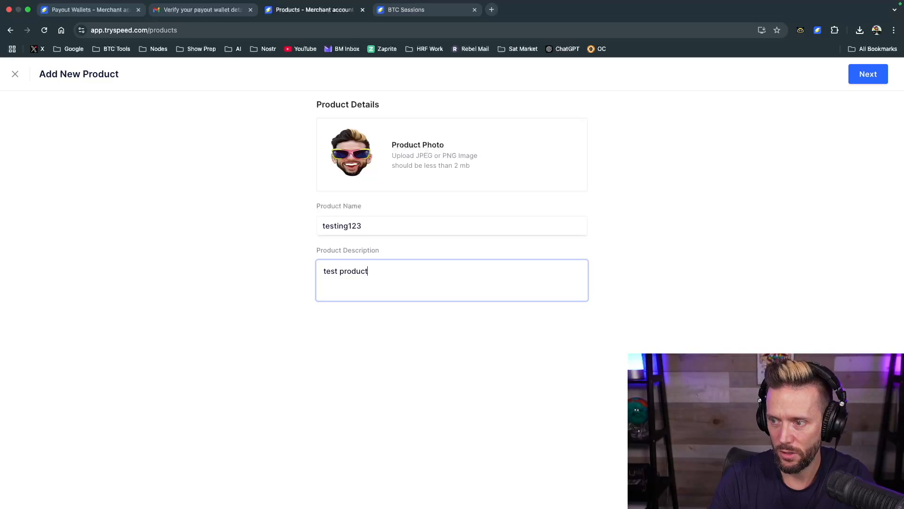
click(864, 74)
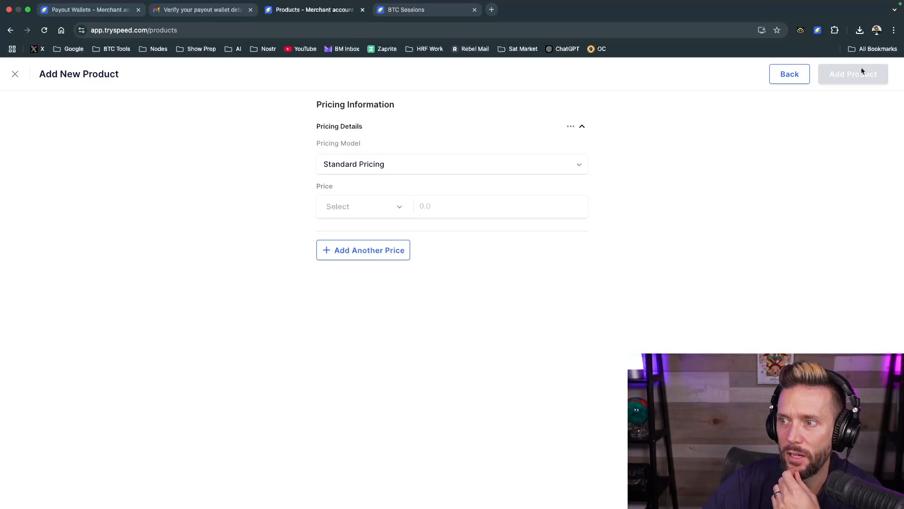
Check the pricing model options, keep Standard Pricing, and set the product's price to 500 SATS
click(396, 163)
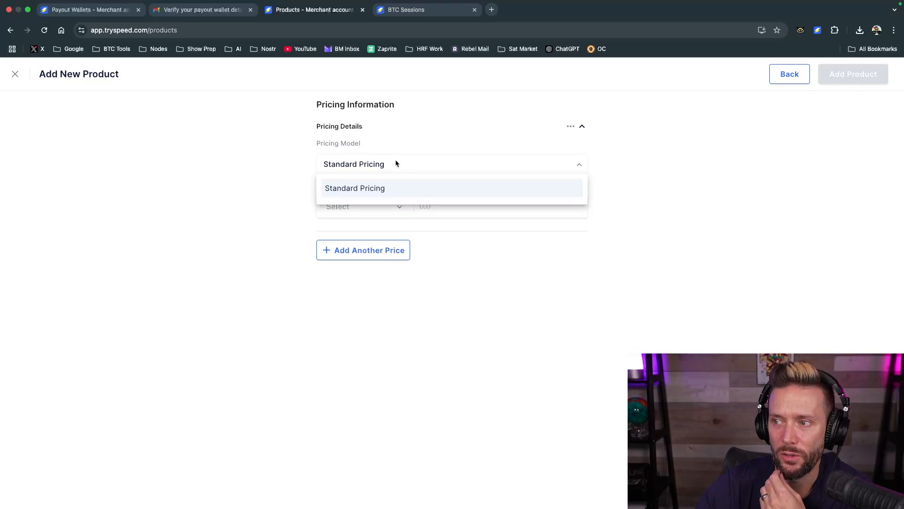
click(637, 187)
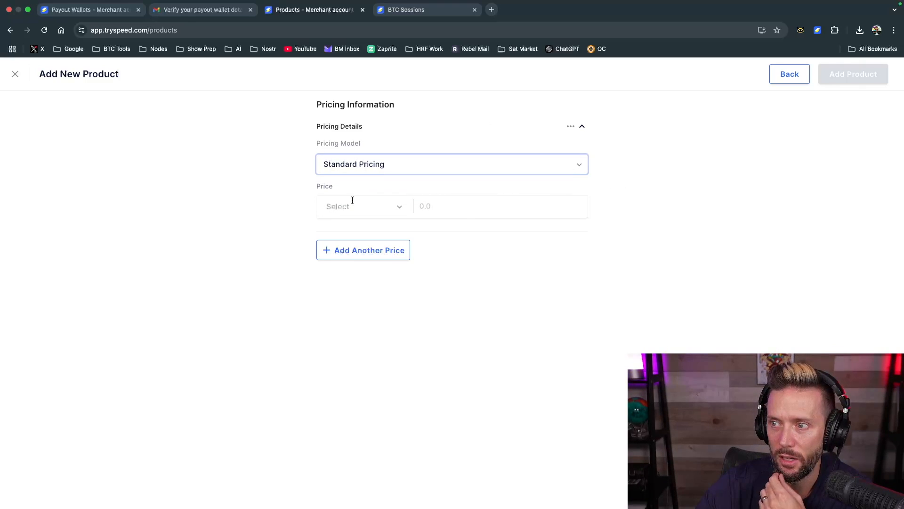
click(338, 203)
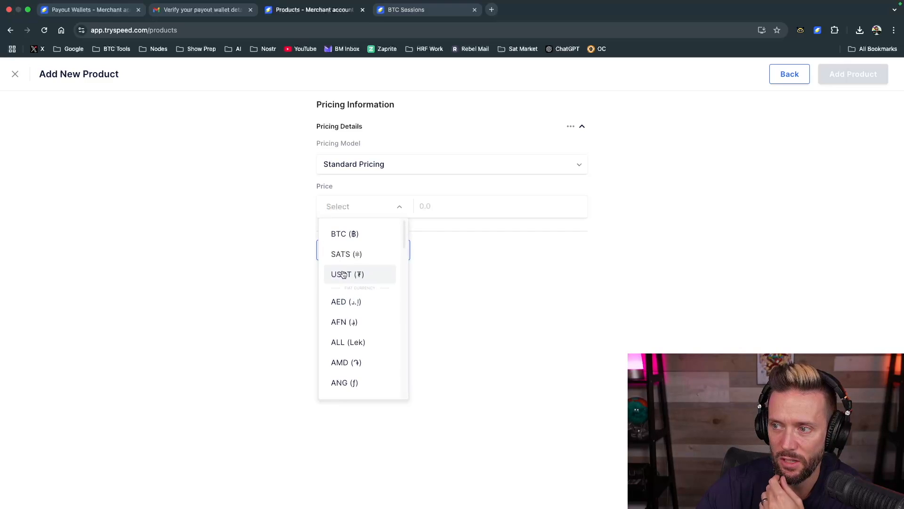
click(336, 256)
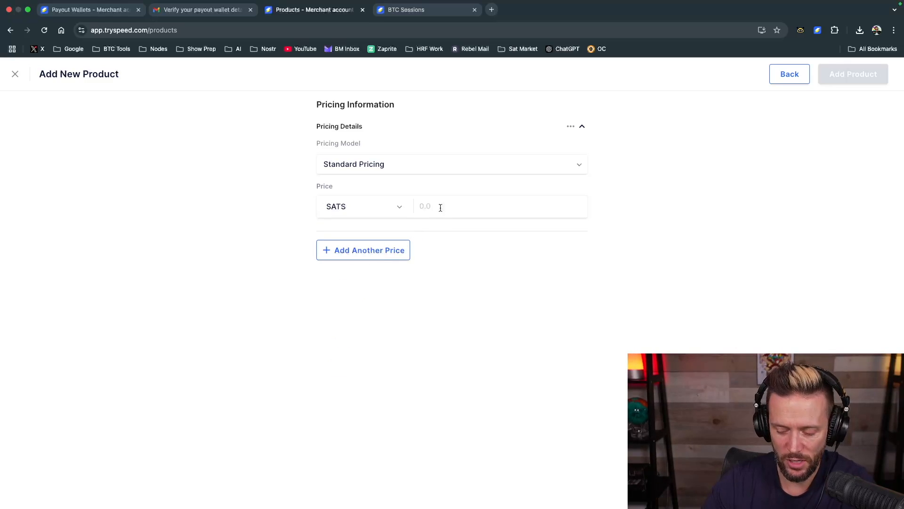
text(500)
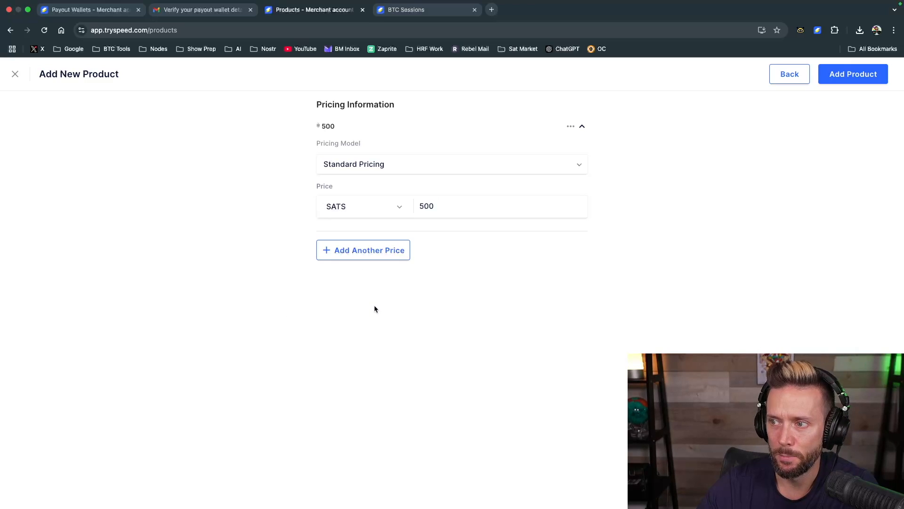
Add a second standard price of 600 SATS and save the new product
click(348, 250)
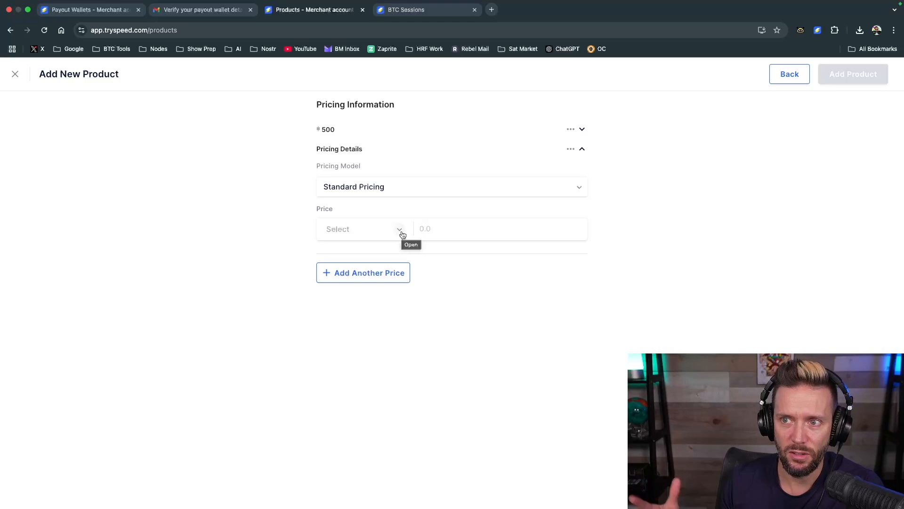
click(403, 235)
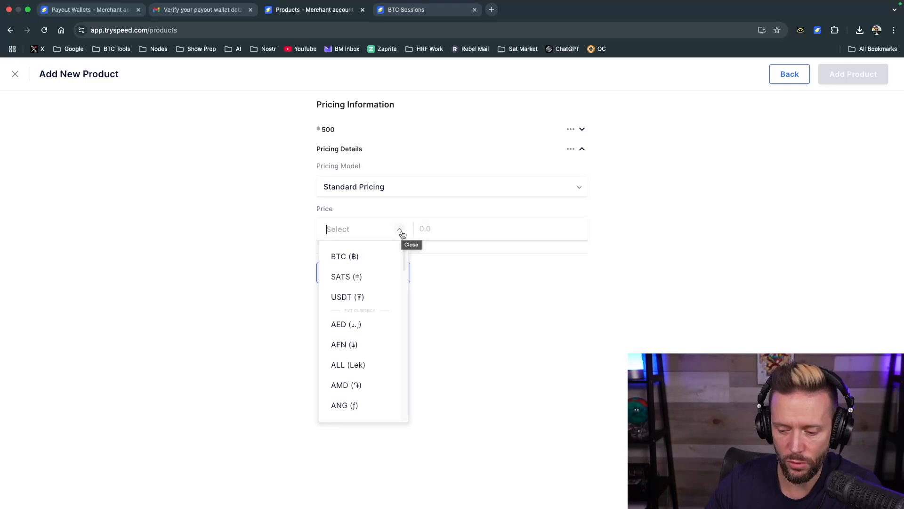
click(354, 276)
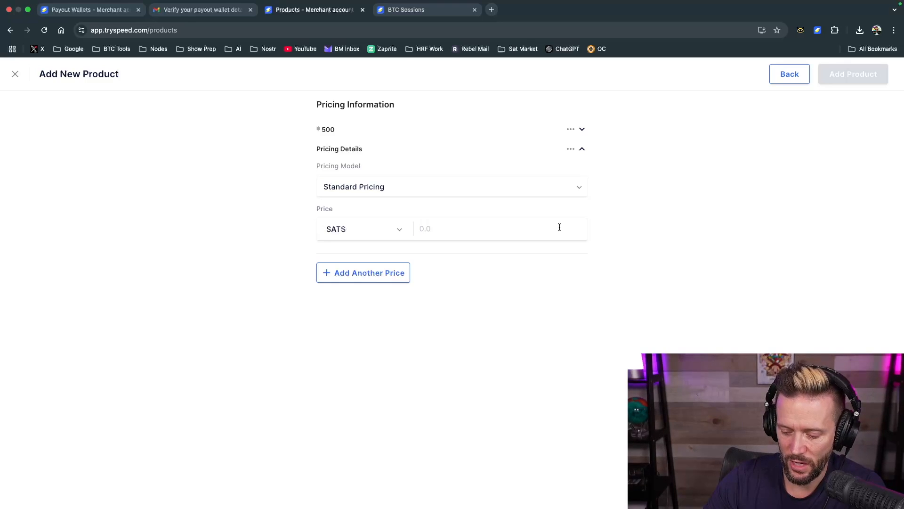
text(600)
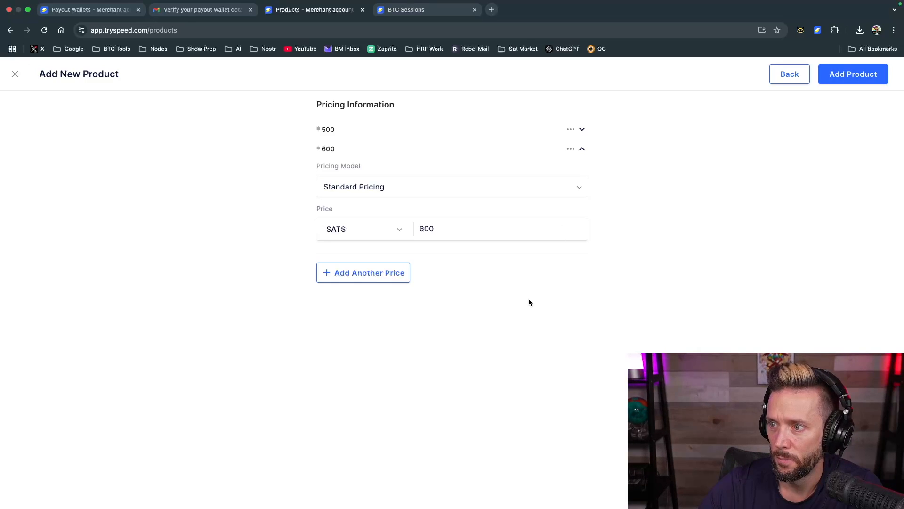
click(842, 76)
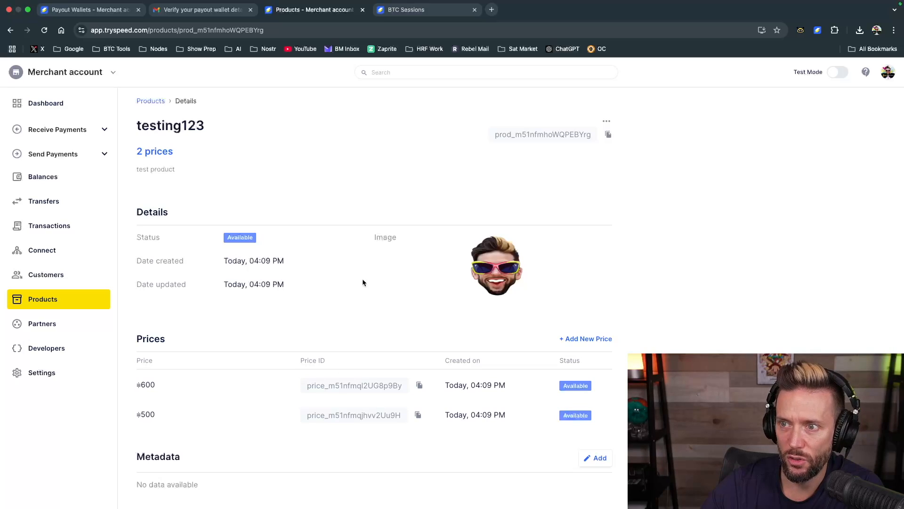
Review the testing123 product's details, return to the products list, and check the actions offered for that product
scroll(403, 274, down, 1)
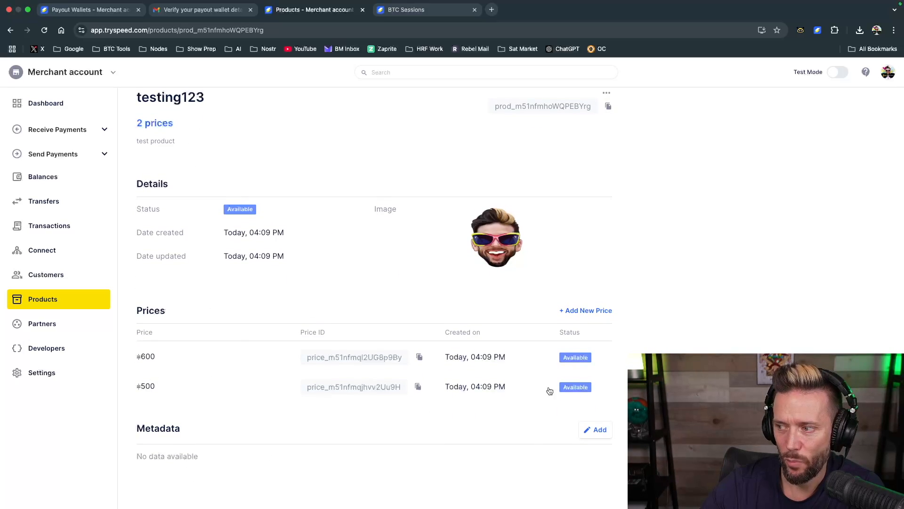
scroll(584, 263, up, 1)
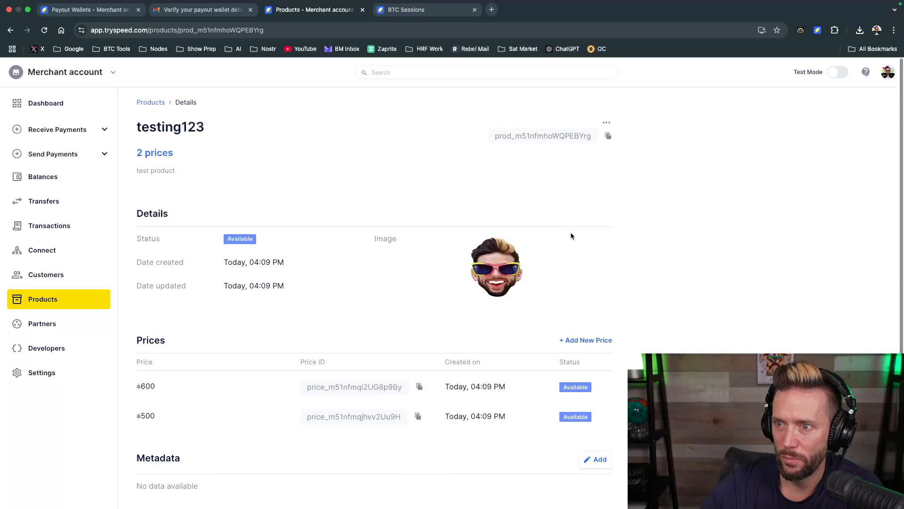
click(155, 103)
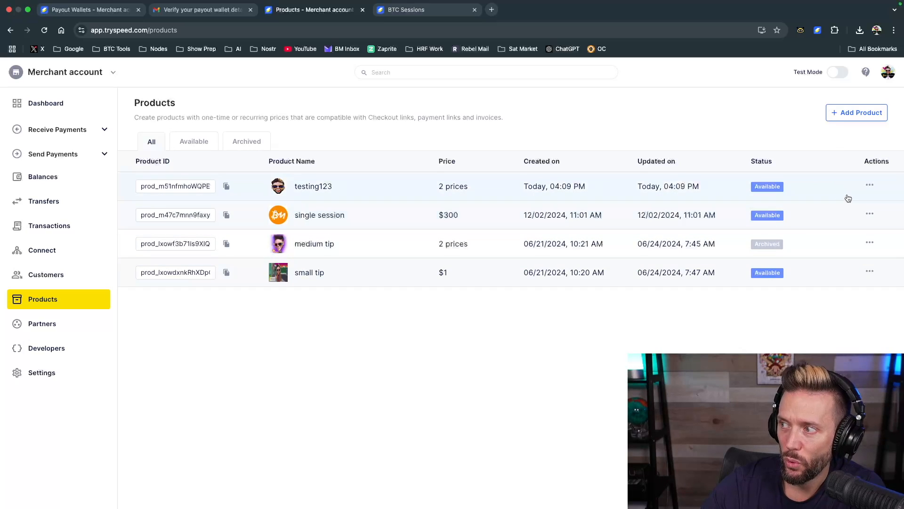
click(869, 186)
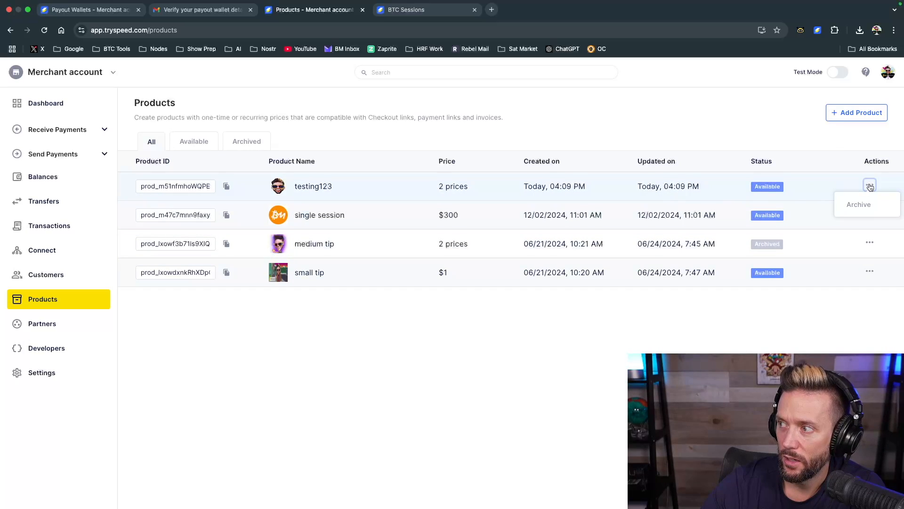
click(773, 136)
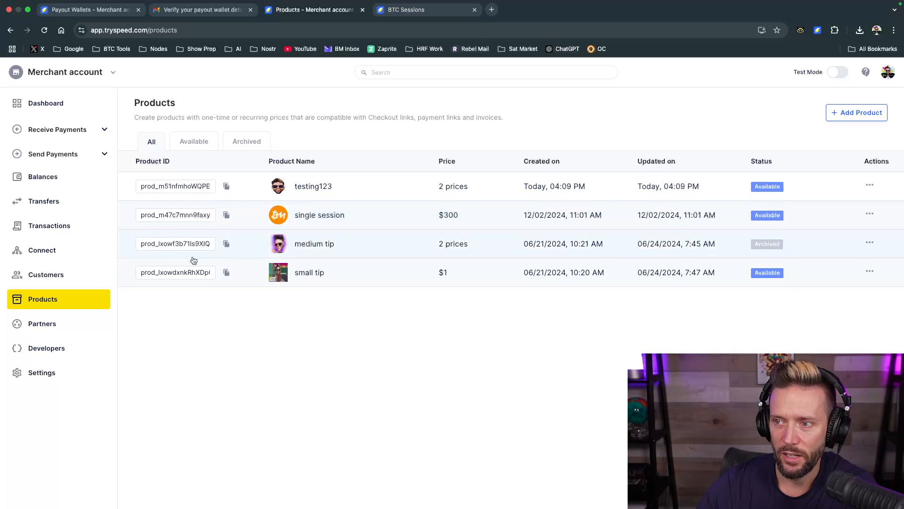
Filter the products list by available and archived products, and return to showing all products
click(194, 143)
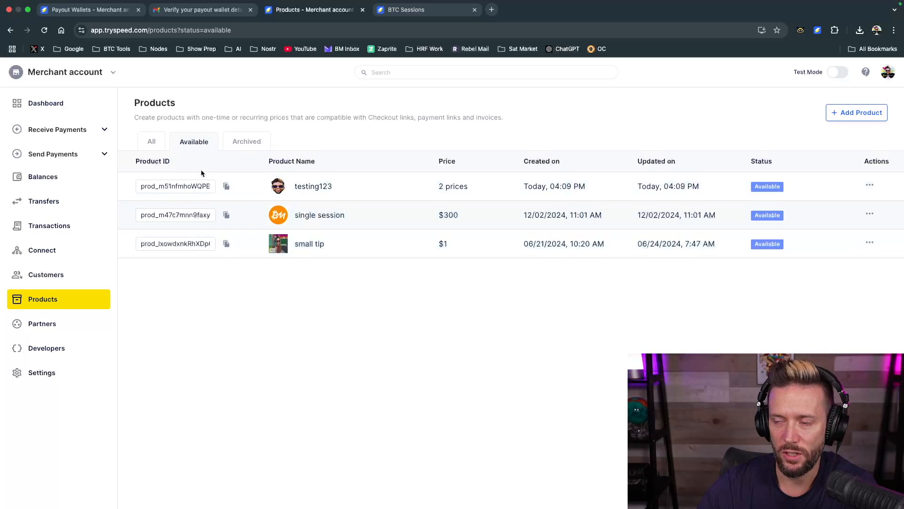
click(245, 143)
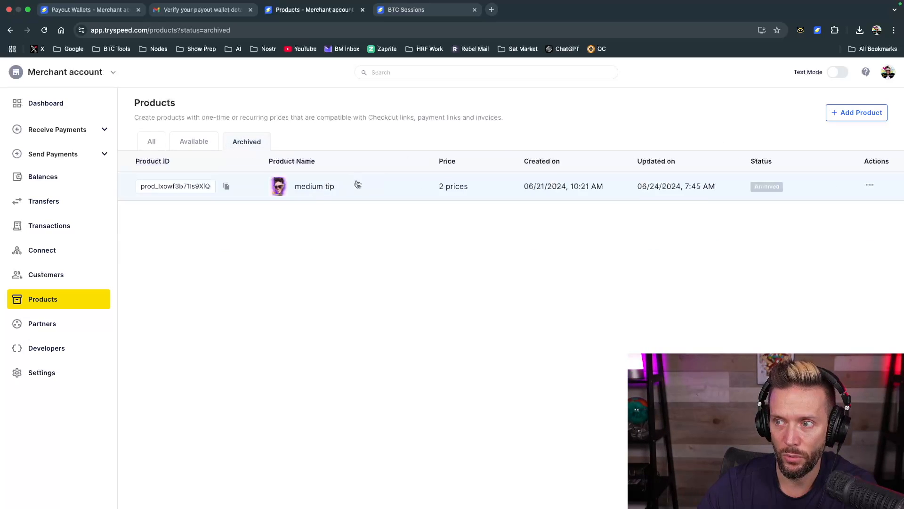
click(149, 141)
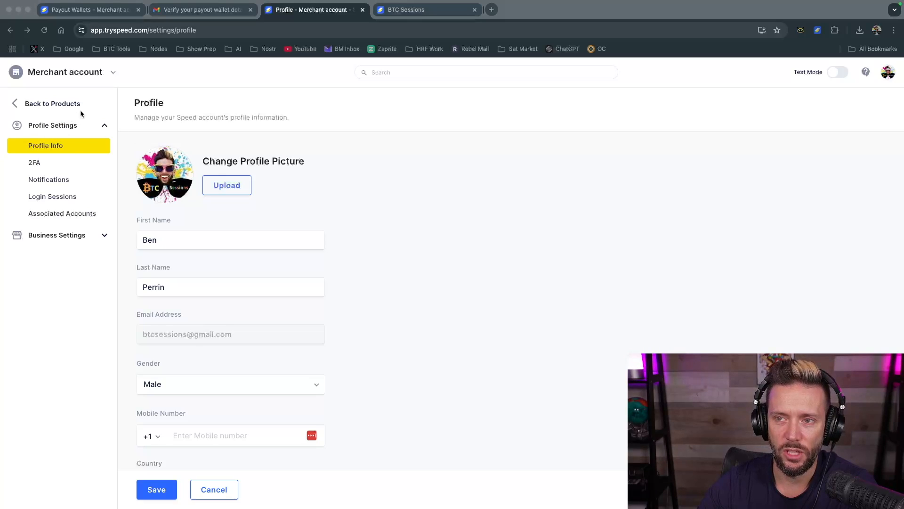
Return from the settings to the products list, and reopen the settings to review the profile information fields
click(17, 104)
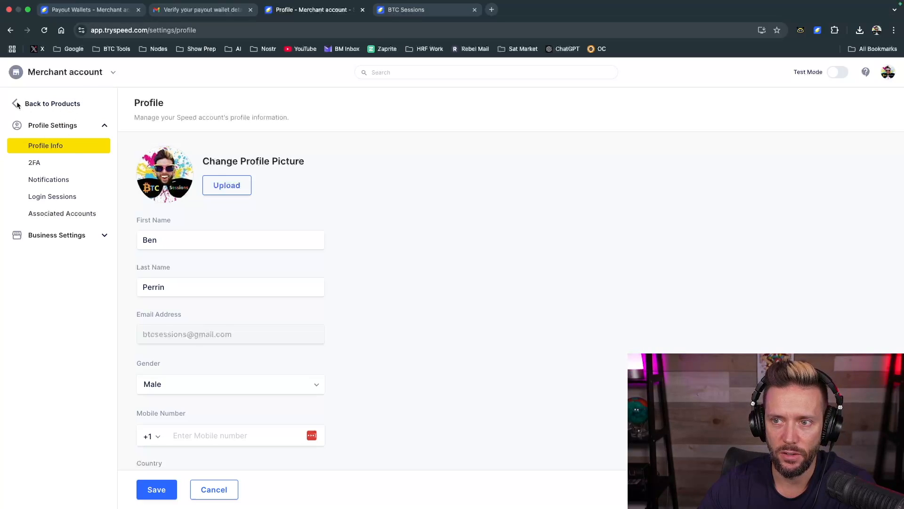
click(16, 104)
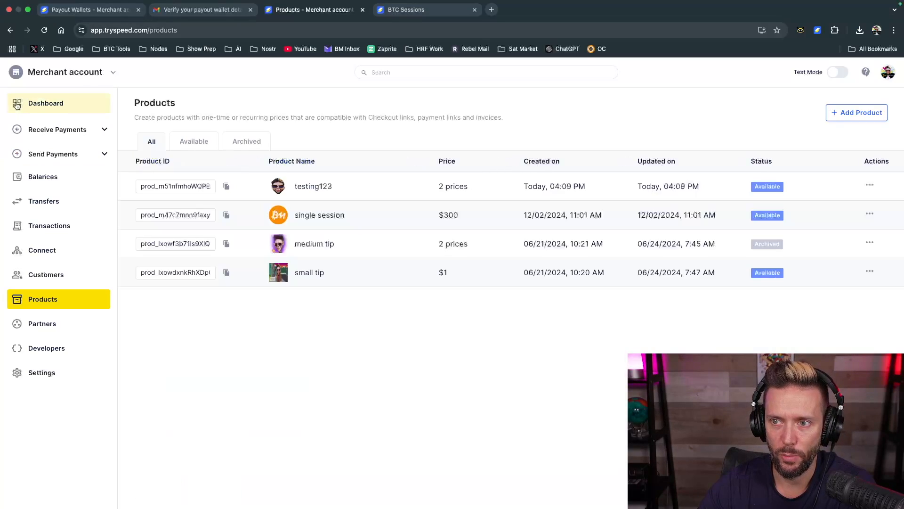
click(49, 374)
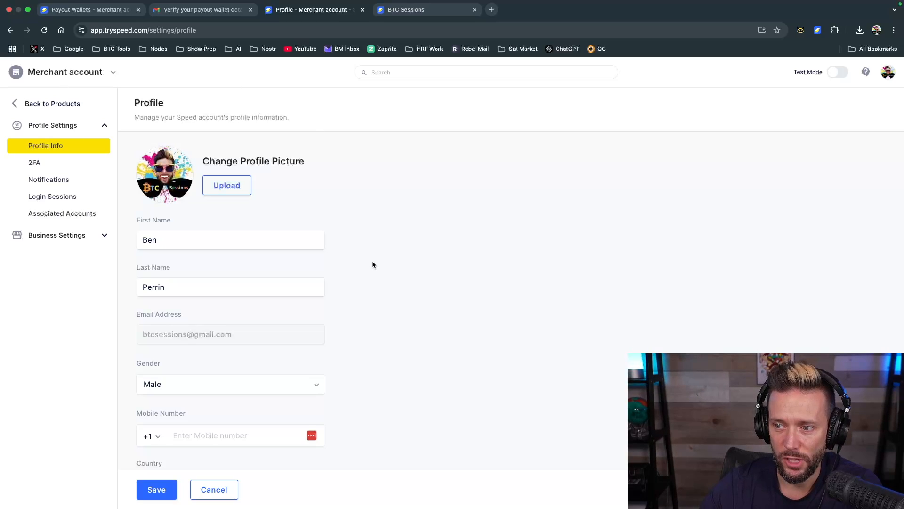
scroll(372, 265, down, 4)
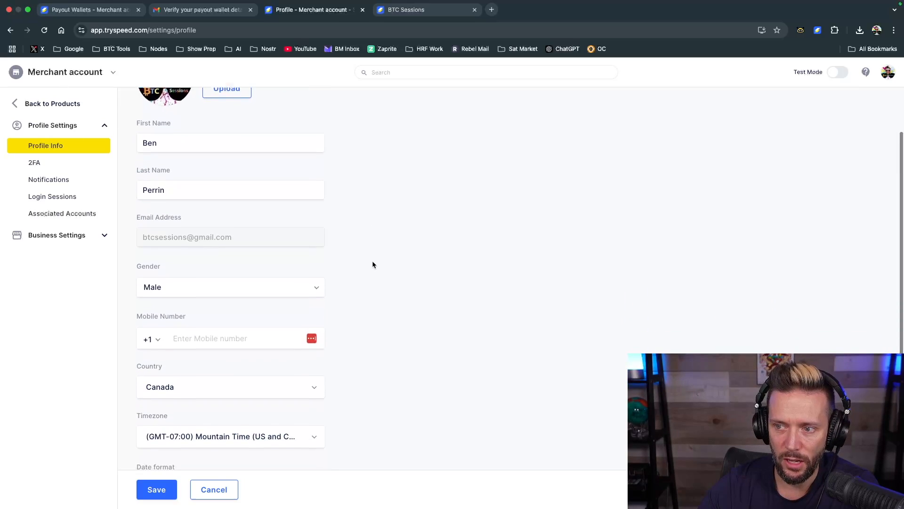
scroll(372, 264, down, 2)
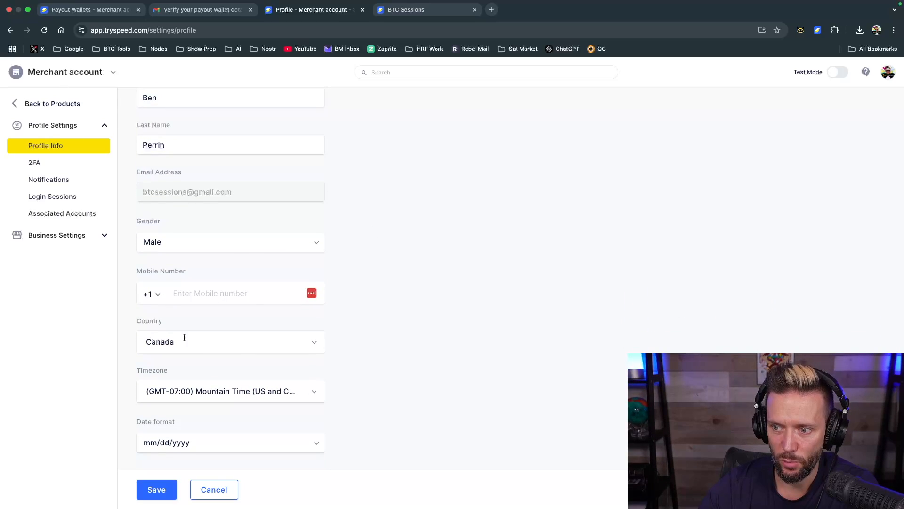
scroll(364, 387, up, 6)
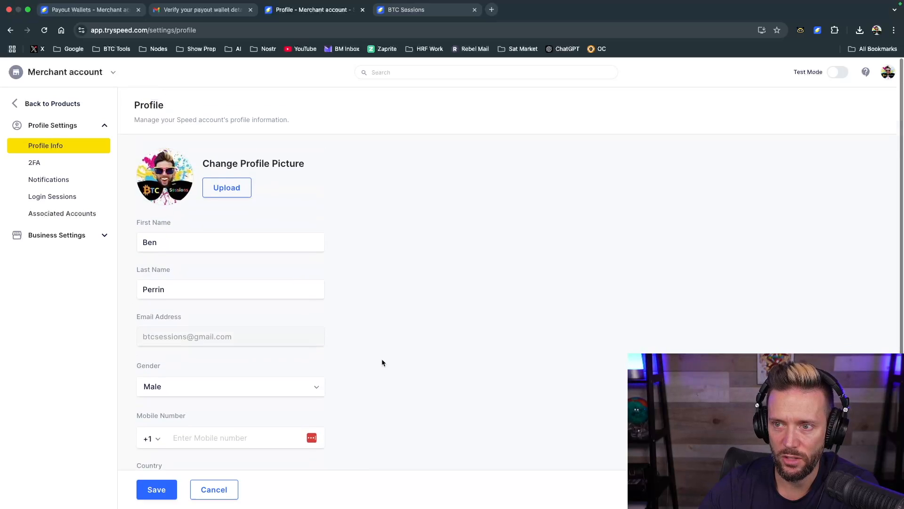
View the profile's two-factor authentication, notification preferences, login sessions and associated accounts
click(36, 163)
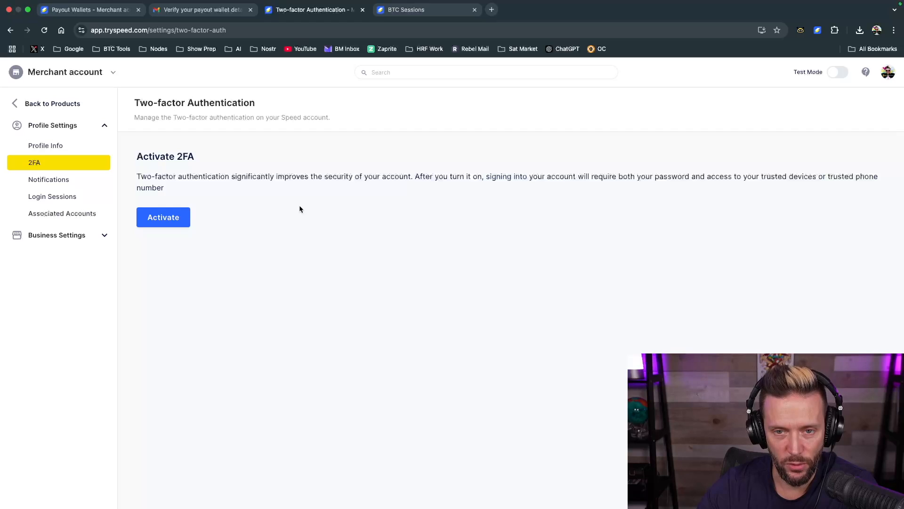
click(49, 178)
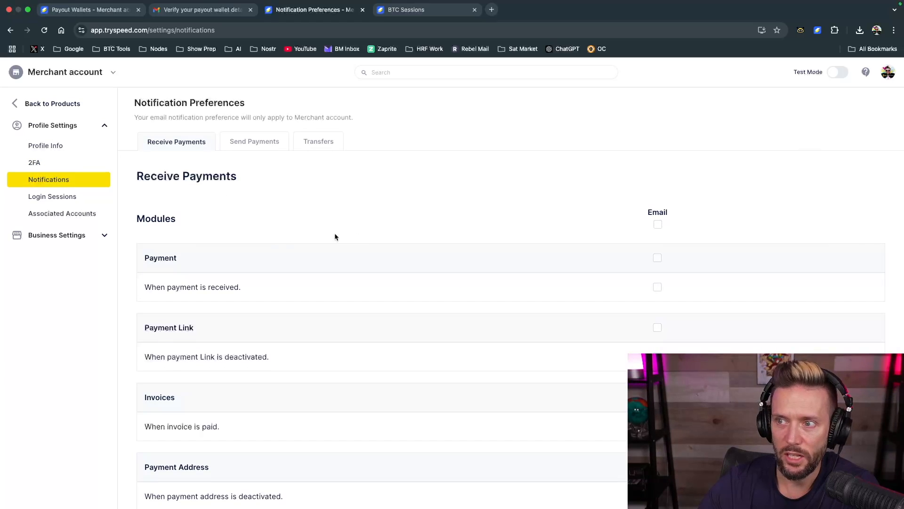
click(66, 196)
click(76, 214)
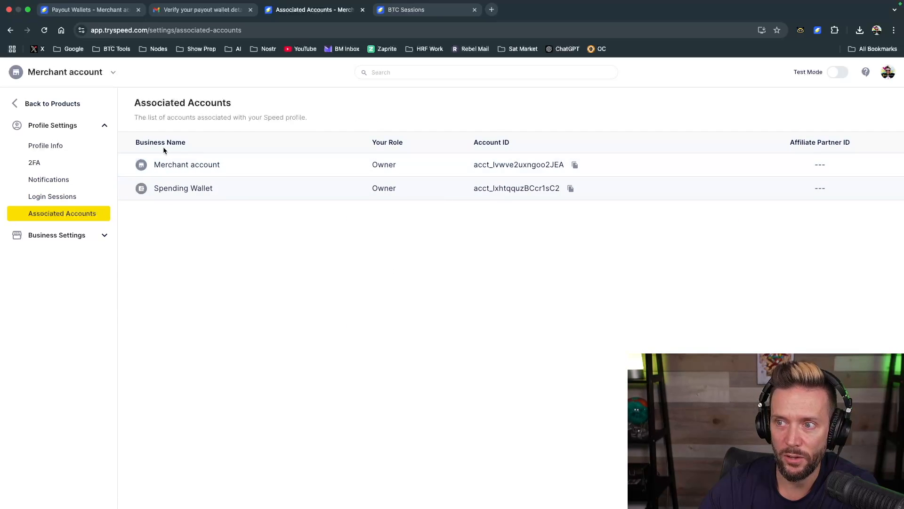
Expand the business settings and view the account information and public information in the account details
click(104, 236)
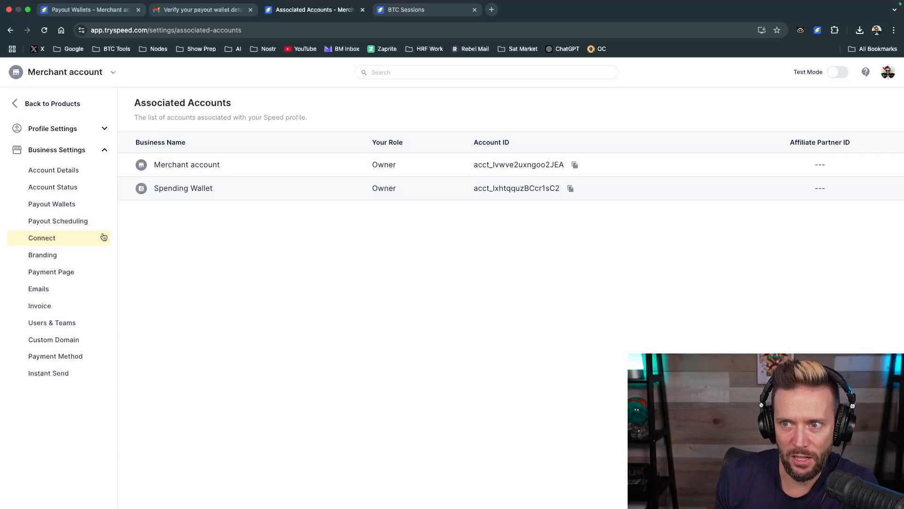
click(53, 175)
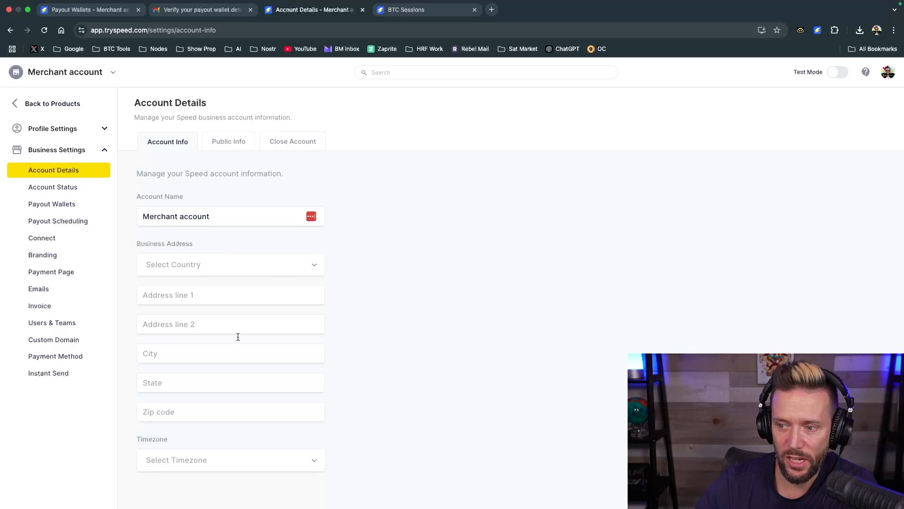
click(227, 144)
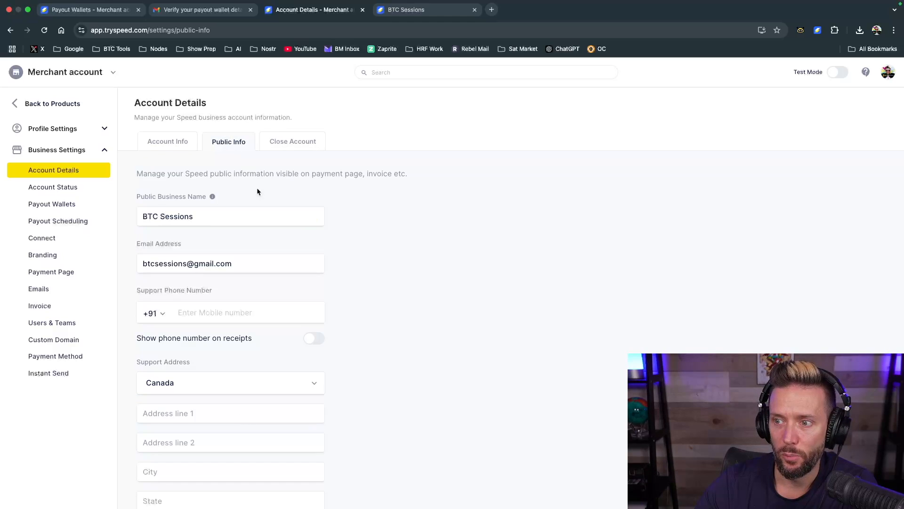
Review the public information fields, the account status permissions and the list of payout wallets in the business settings
scroll(212, 412, down, 5)
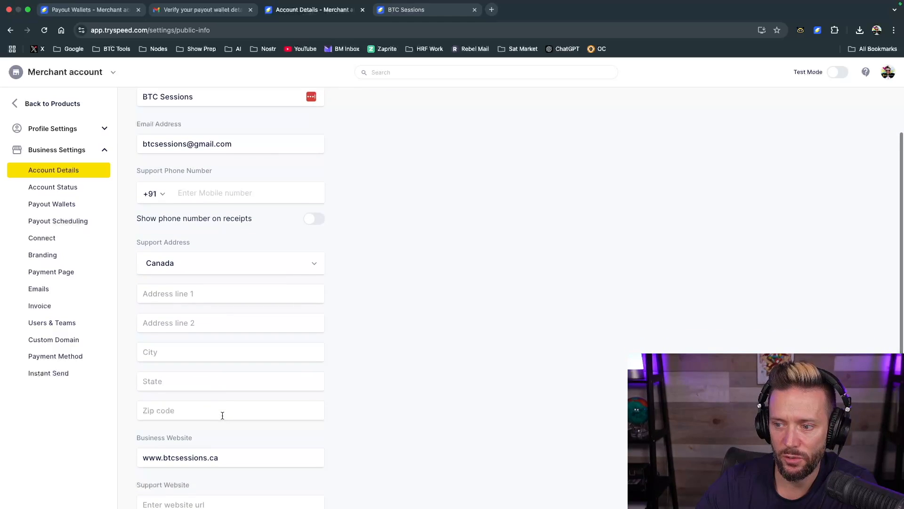
scroll(210, 360, up, 10)
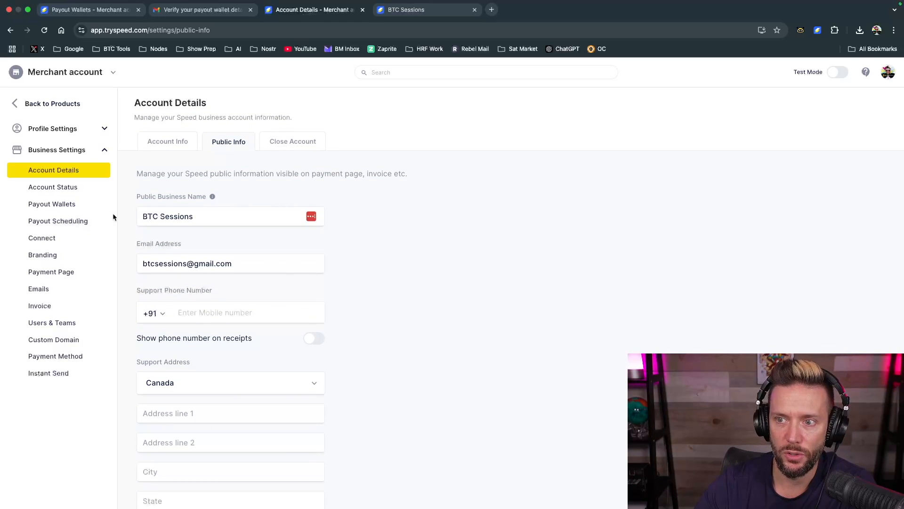
click(66, 189)
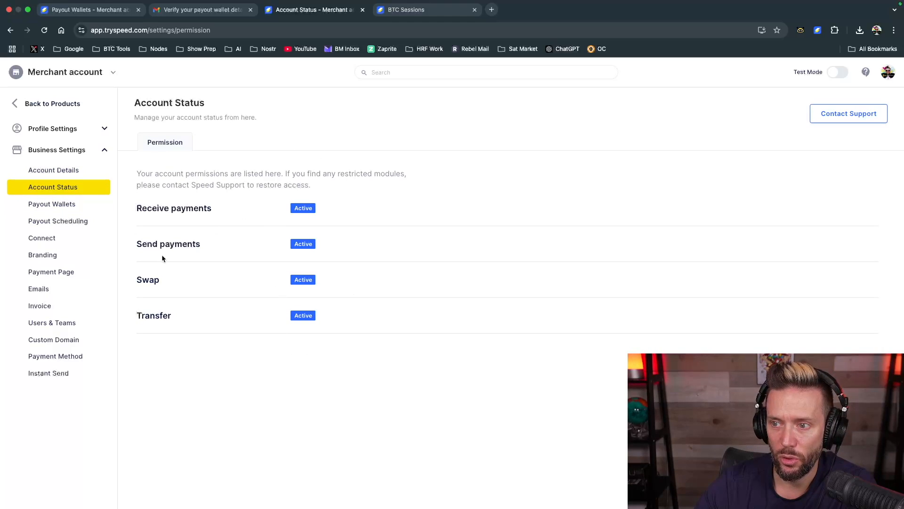
click(36, 205)
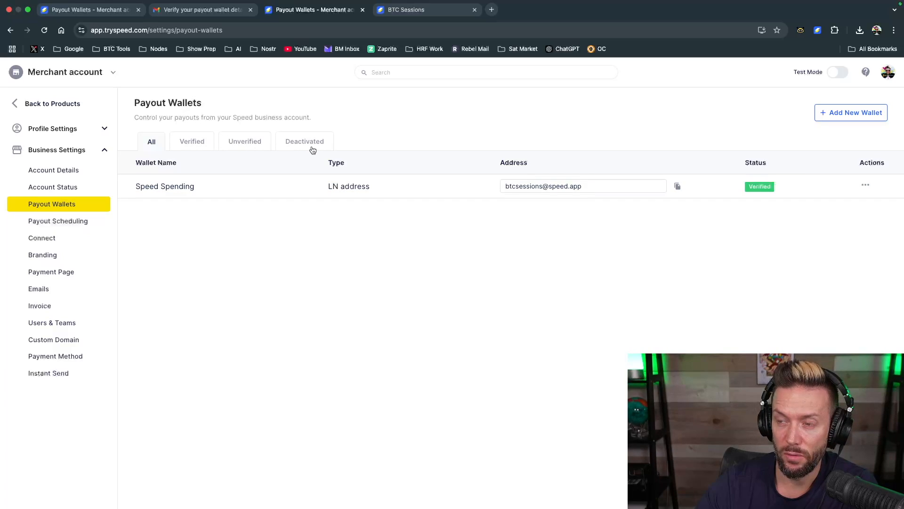
Start setting up an automatic BTC payout in payout scheduling, using the LN Address type and the Speed Spending address
click(46, 223)
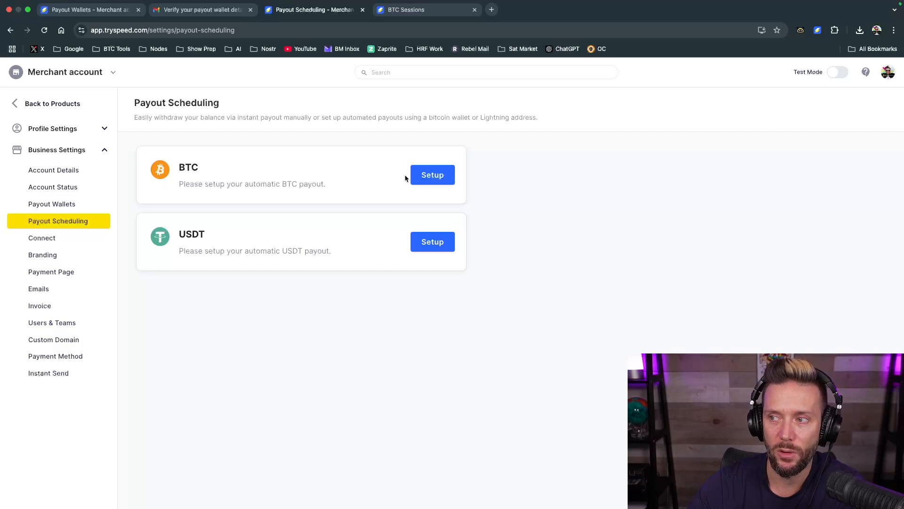
click(427, 171)
click(377, 281)
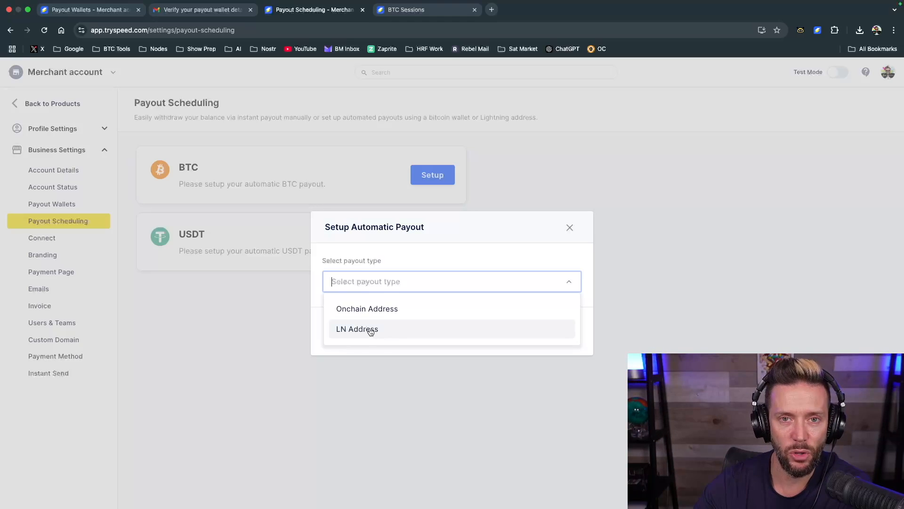
click(376, 330)
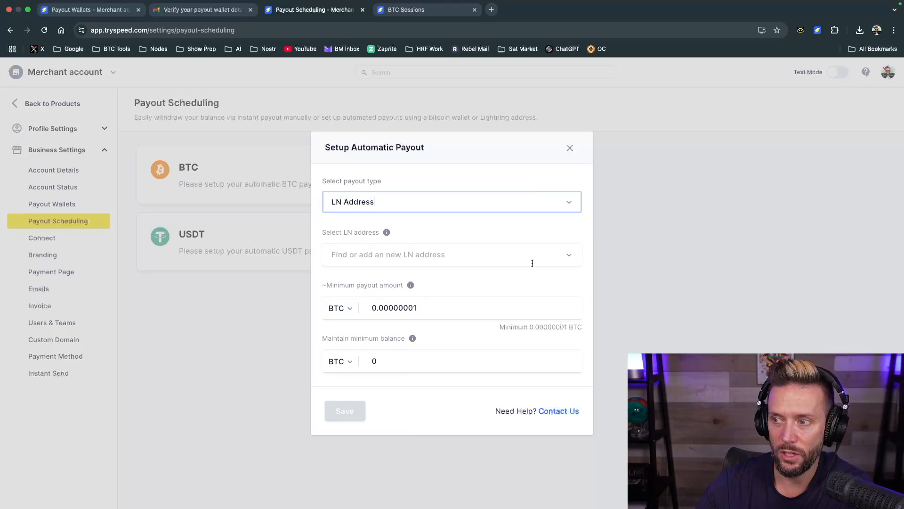
click(562, 255)
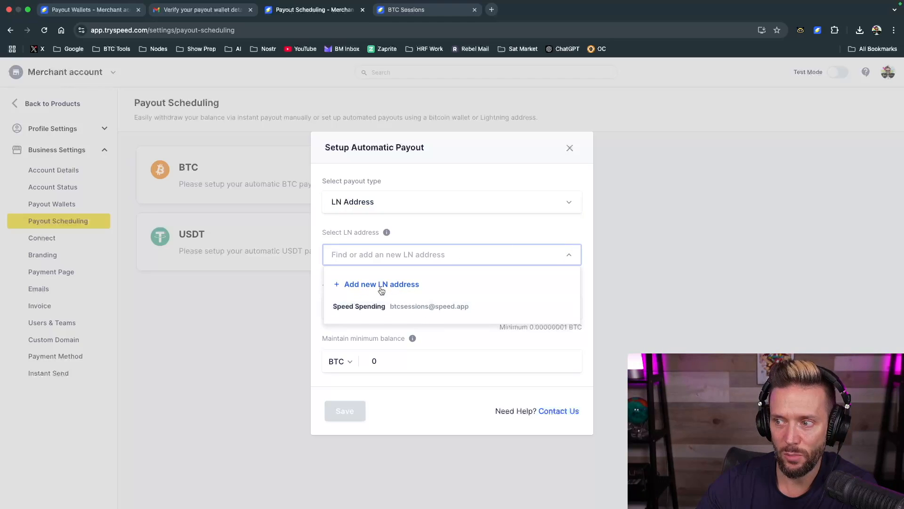
click(427, 304)
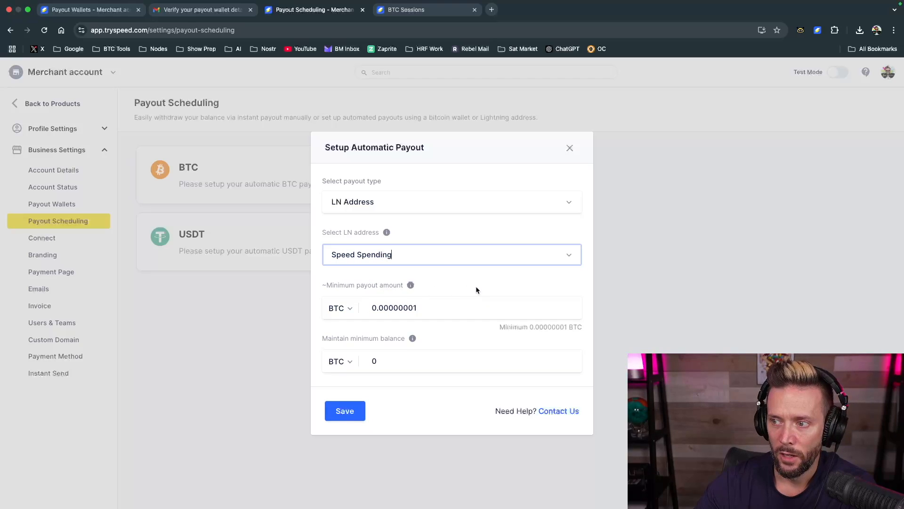
Set the minimum payout amount of the automatic BTC payout to 1000 SATS
click(429, 310)
click(350, 308)
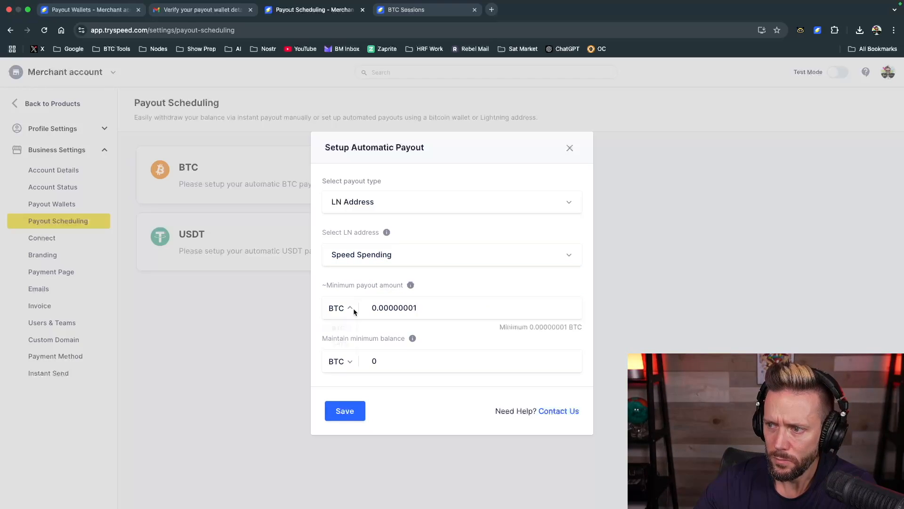
click(340, 352)
click(395, 305)
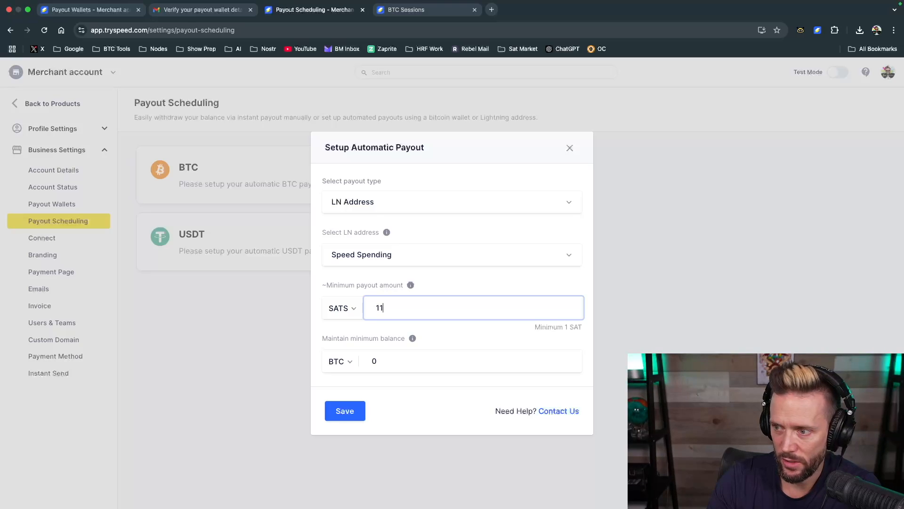
text(000)
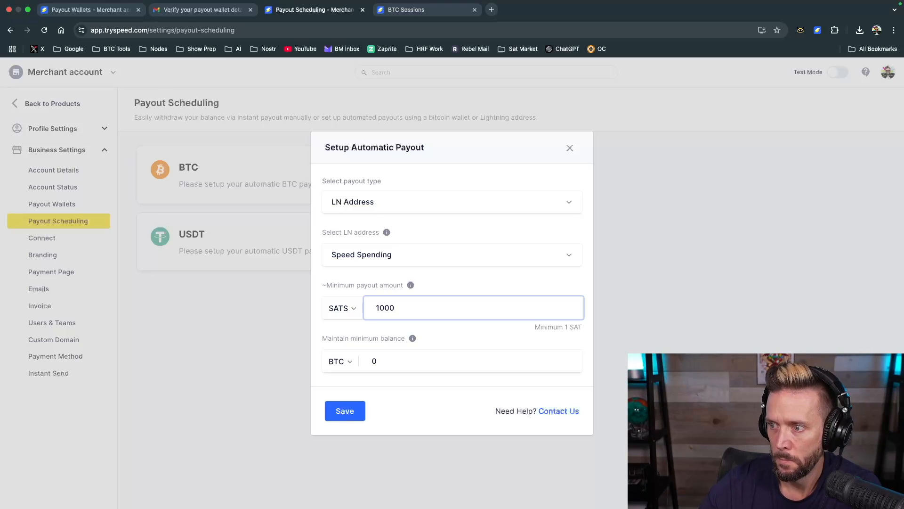
Set the minimum balance to maintain to 500 SATS and save the automatic BTC payout
click(349, 364)
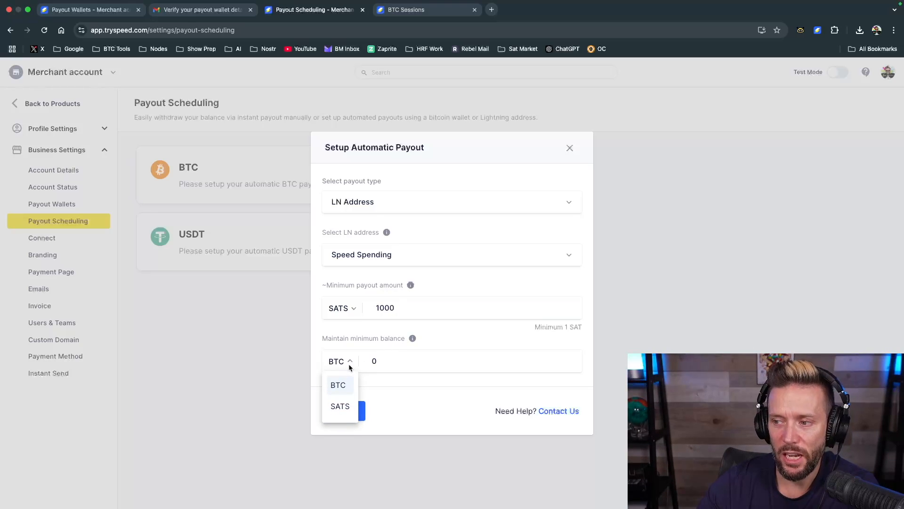
click(343, 406)
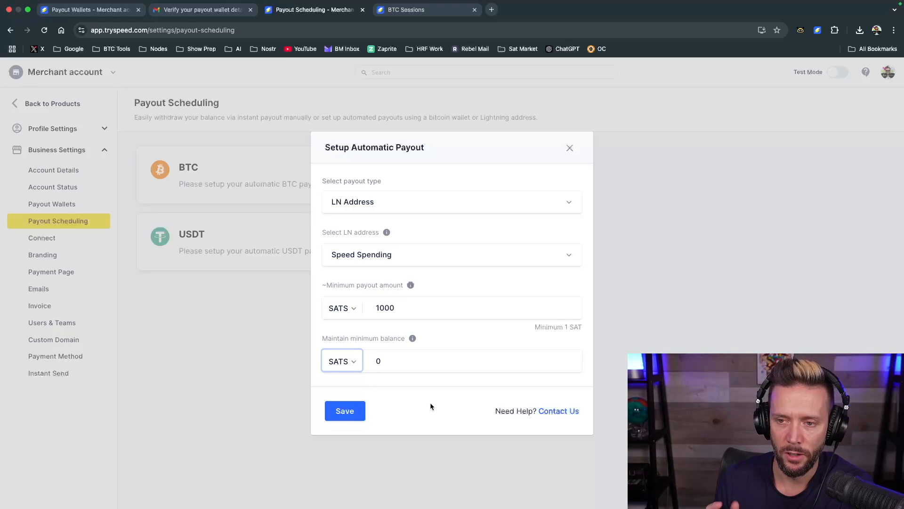
click(400, 365)
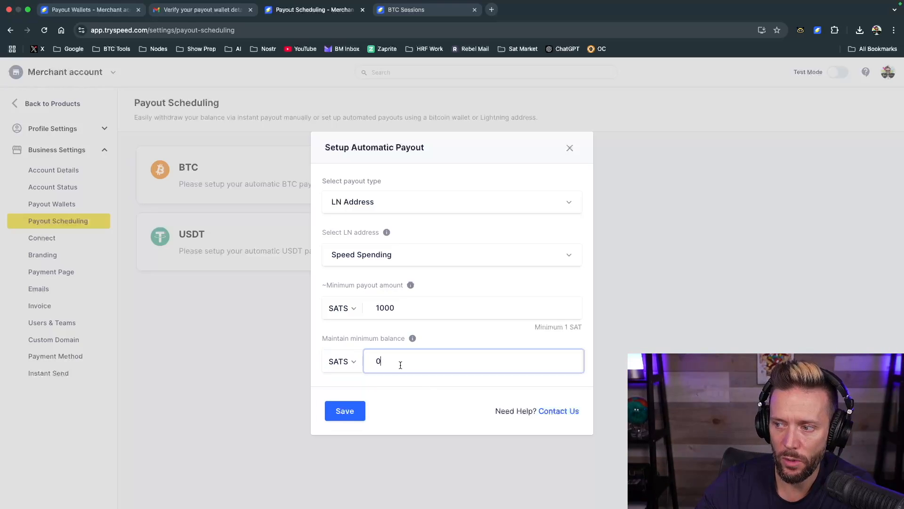
key(BackSpace)
text(00)
click(407, 394)
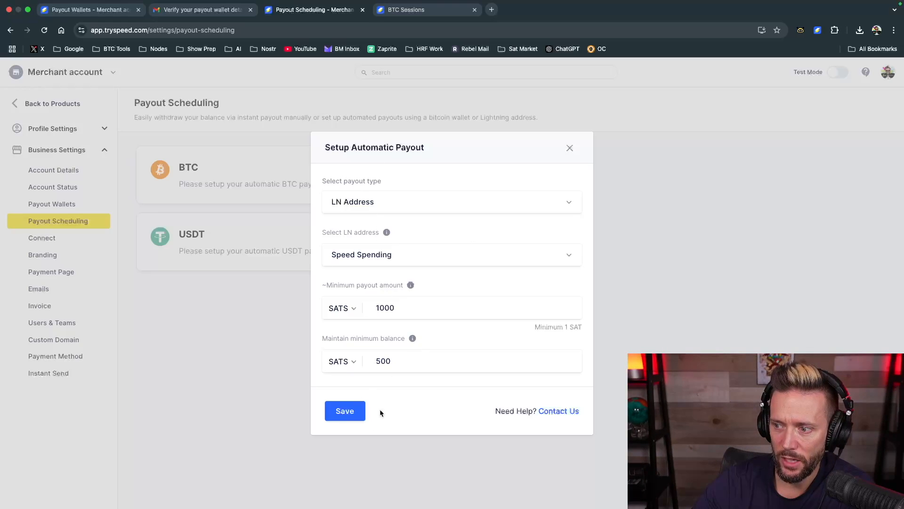
click(336, 417)
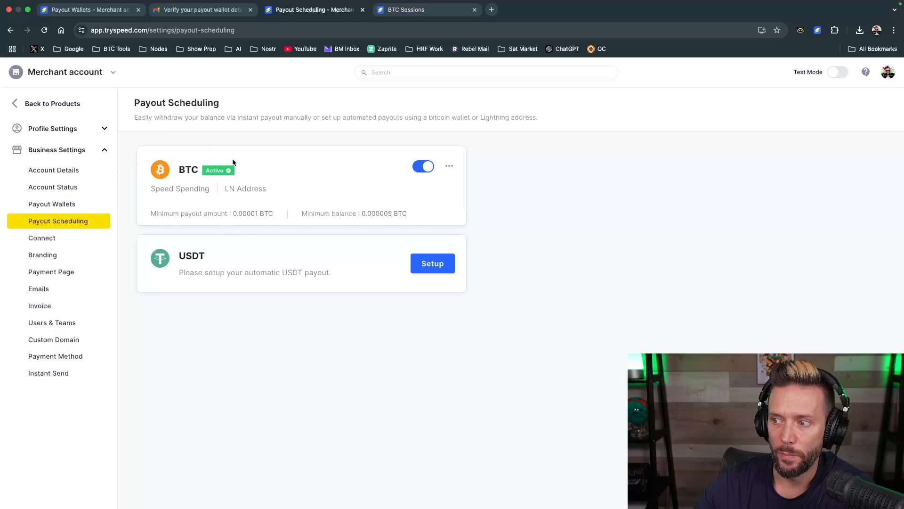
Return to the dashboard and compare the merchant account balance with the balance in the Speed spending wallet extension
click(26, 103)
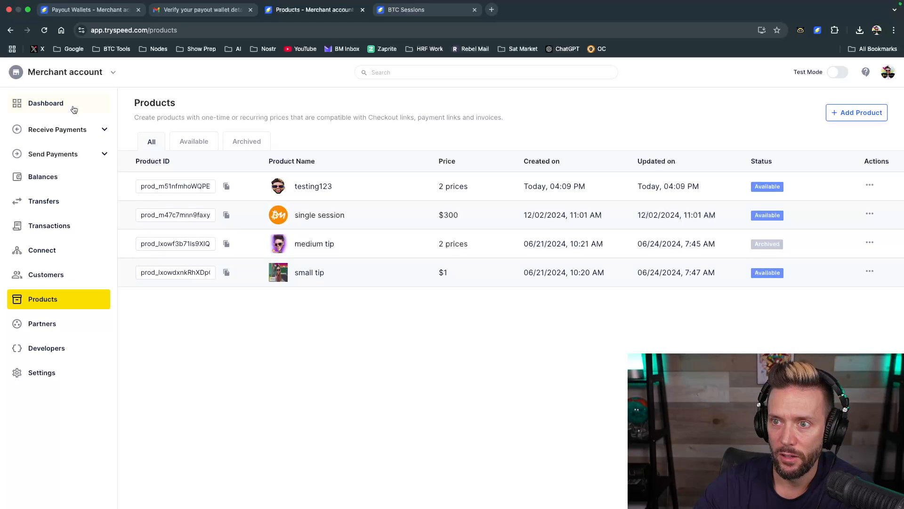
click(65, 104)
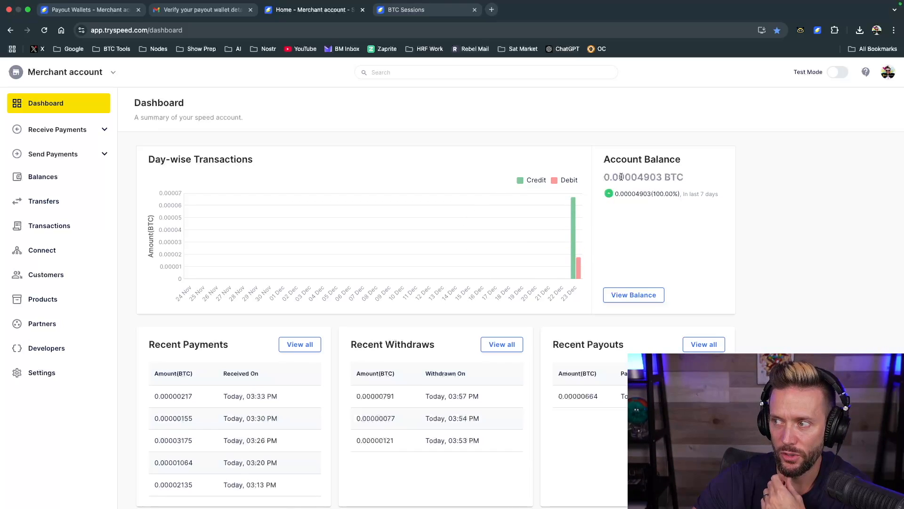
drag(638, 176, 662, 176)
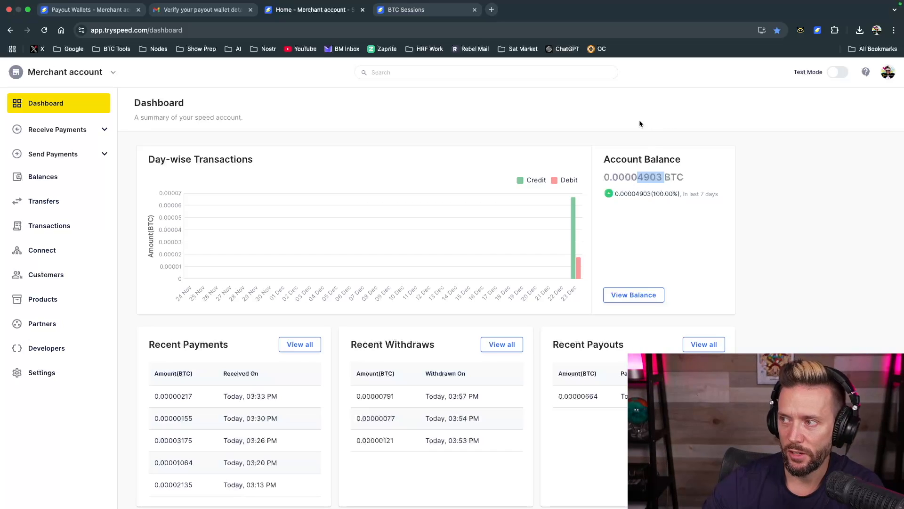
click(817, 30)
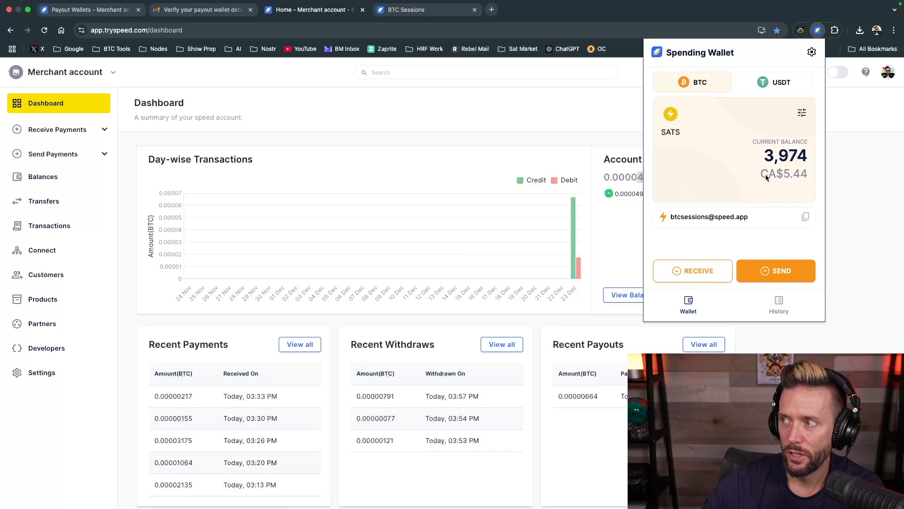
click(787, 295)
click(558, 87)
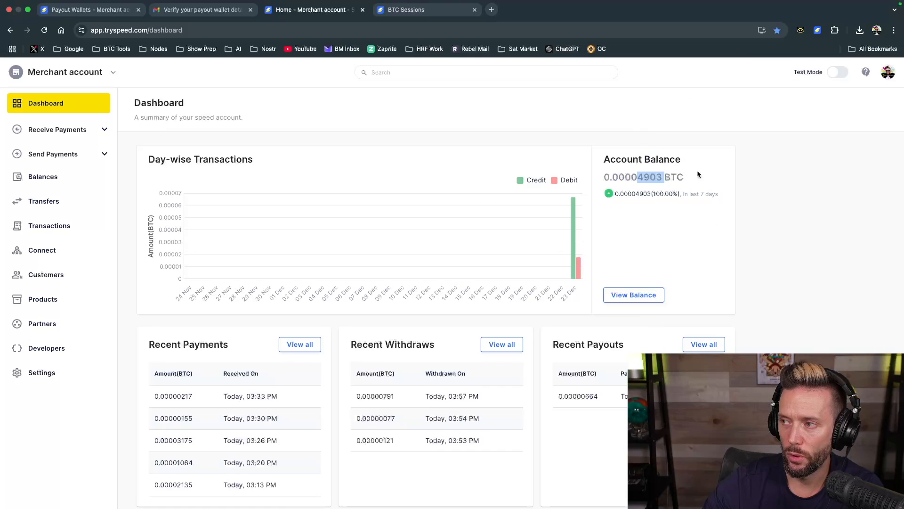
double_click(646, 177)
click(646, 177)
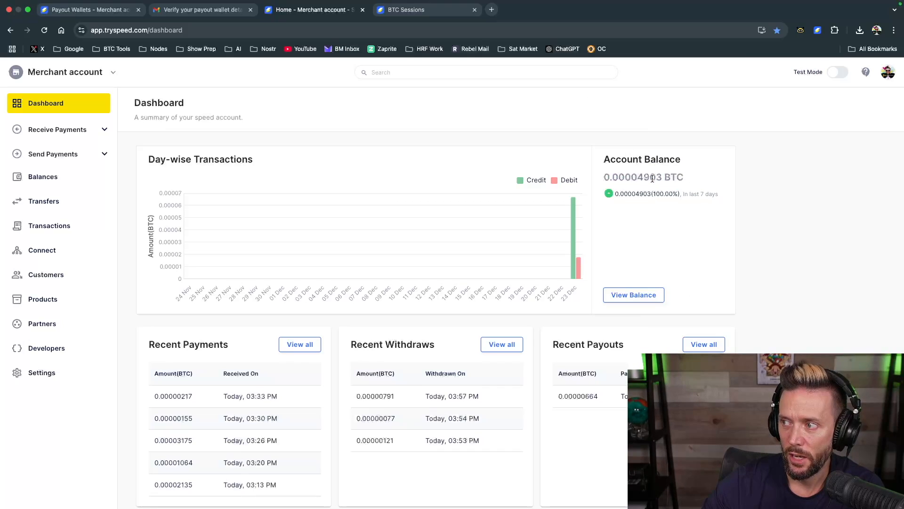
Reopen the payout scheduling settings, check the options of the BTC payout and deactivate it
click(40, 373)
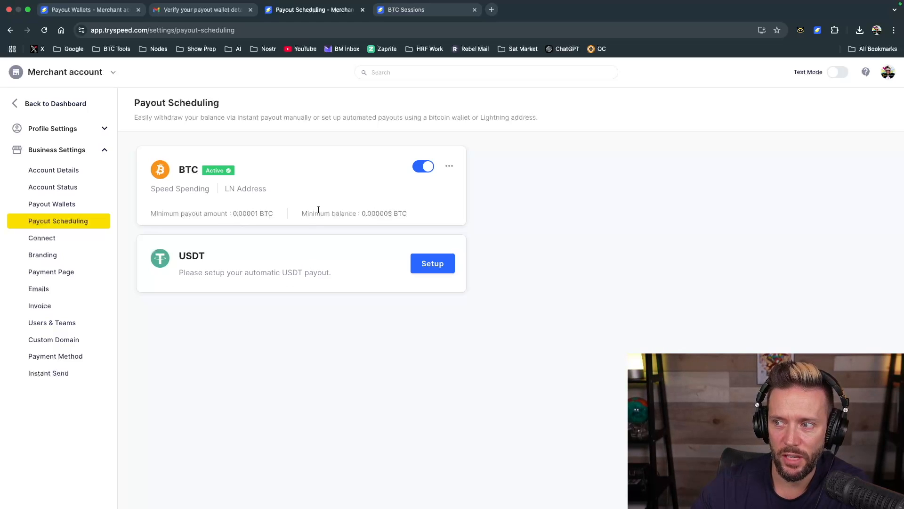
click(449, 166)
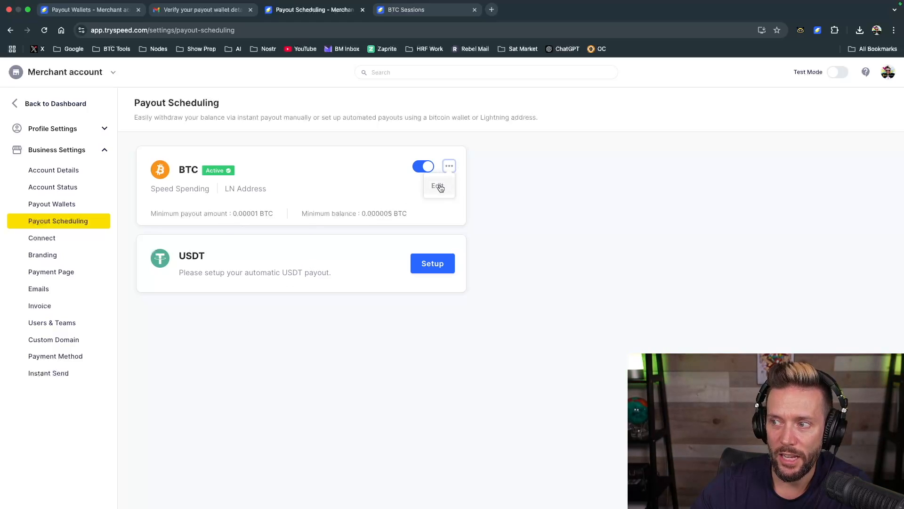
click(394, 188)
click(423, 166)
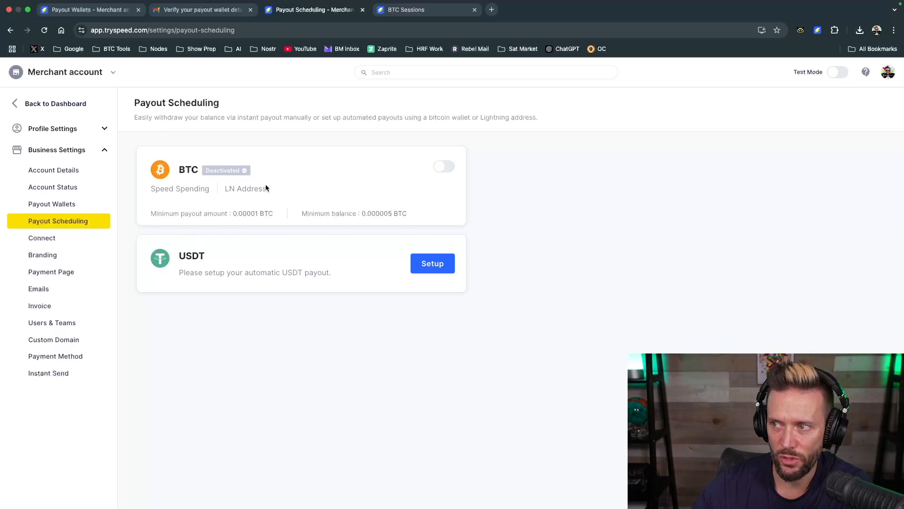
Examine the Connect branding settings, including the business name, appearance options and page preview
click(44, 242)
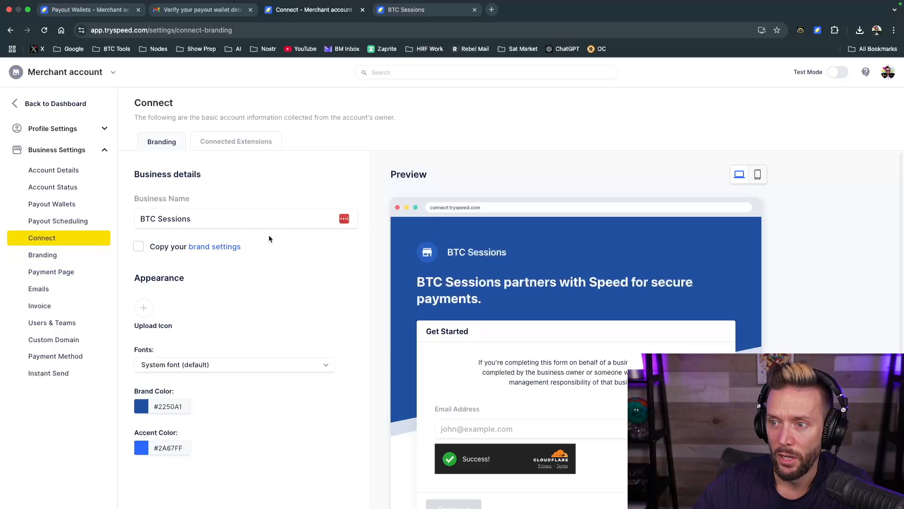
click(211, 227)
click(224, 289)
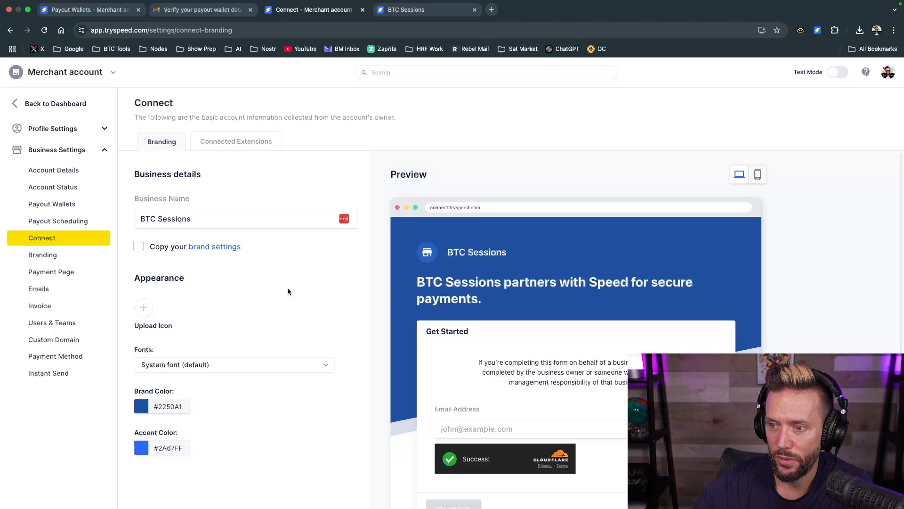
scroll(265, 400, down, 1)
scroll(265, 401, up, 1)
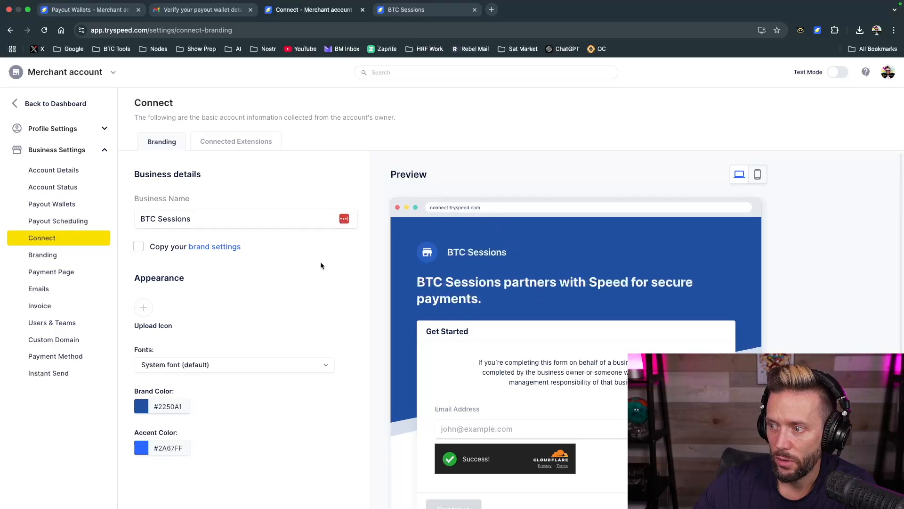
View the branding previews for the email receipt, One QR, withdrawal link, invoice PDF, invoice payment page, and checkout and payment link
click(42, 255)
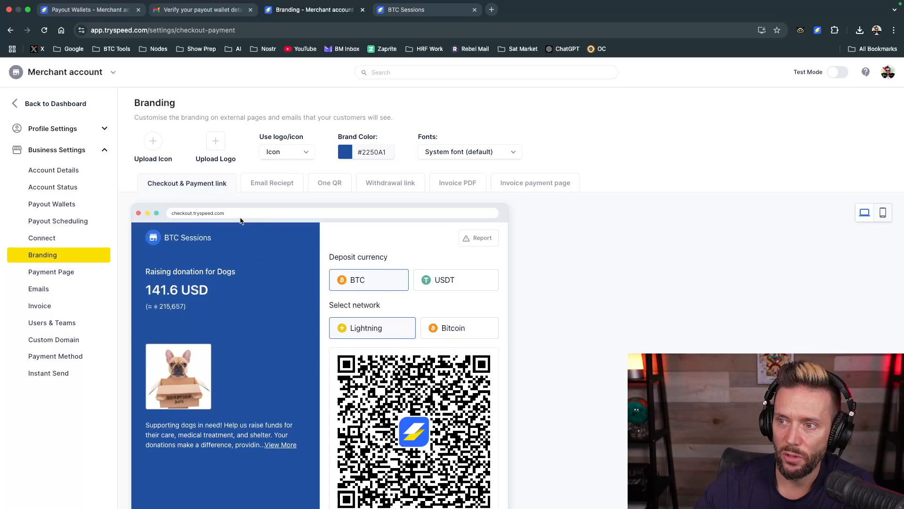
click(284, 188)
click(341, 191)
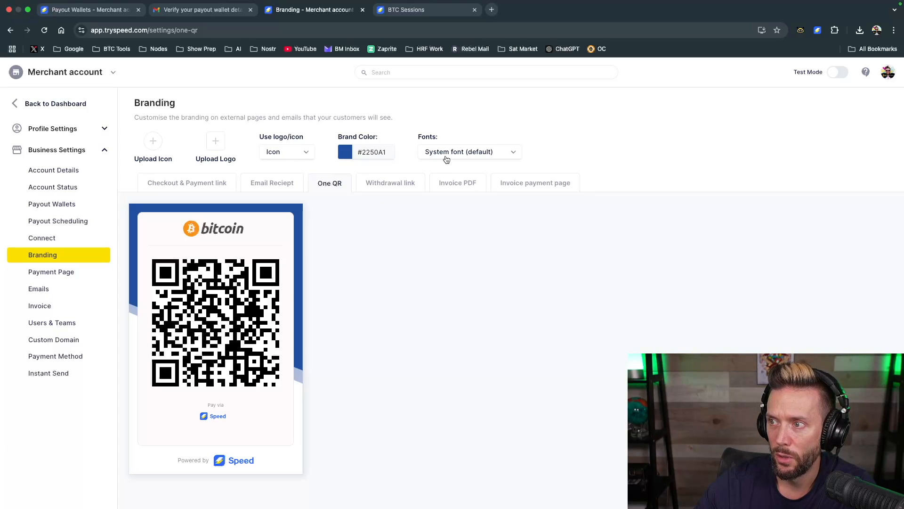
click(403, 186)
click(458, 186)
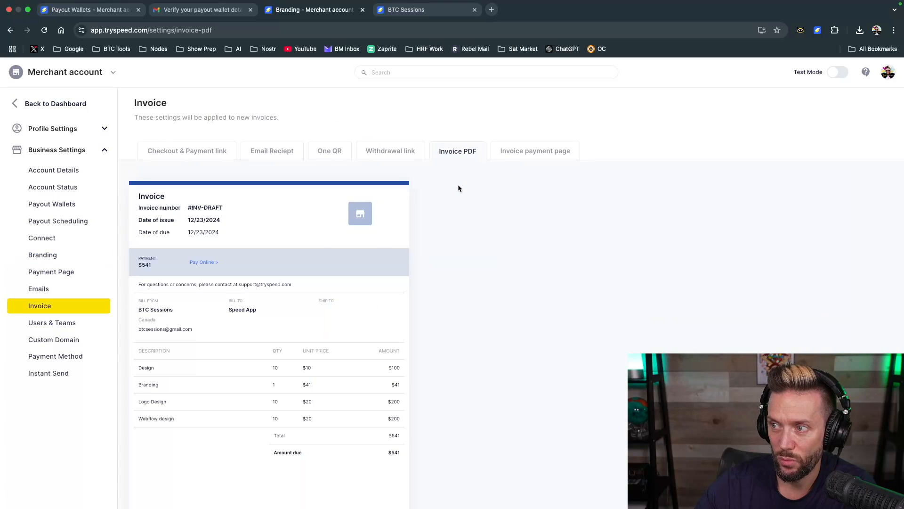
click(535, 151)
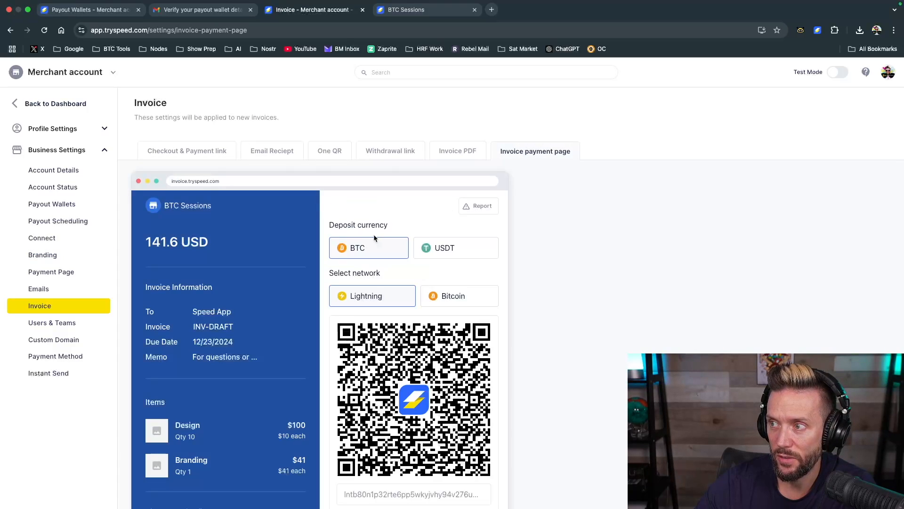
click(168, 156)
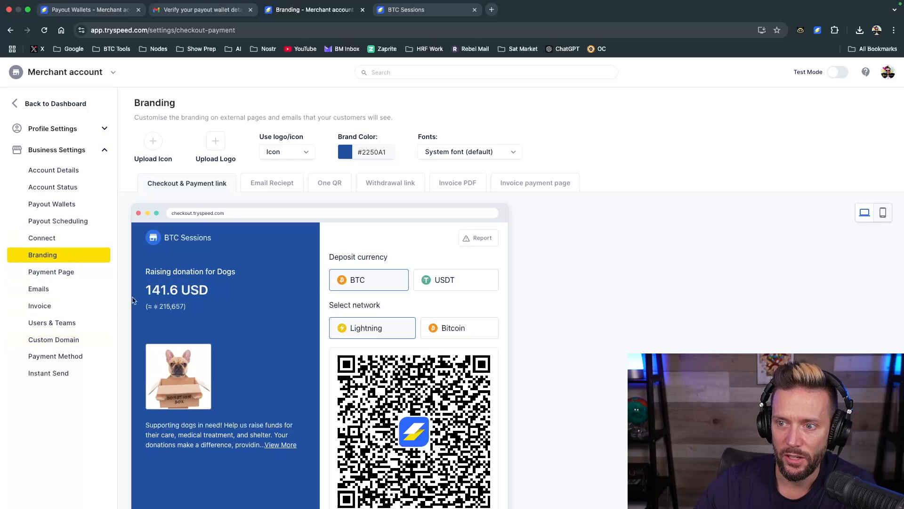
Examine the Payment Page settings and the wallets selectable for the recommended pay via wallets option
click(60, 272)
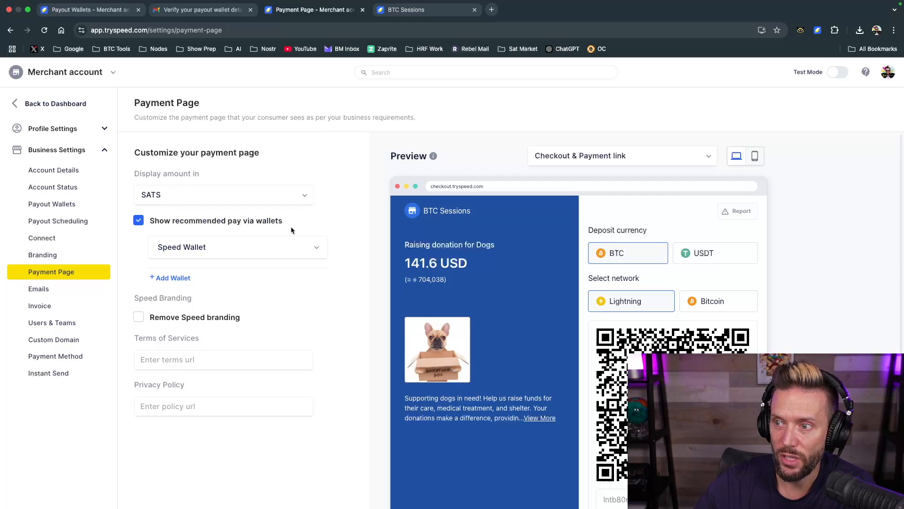
click(312, 251)
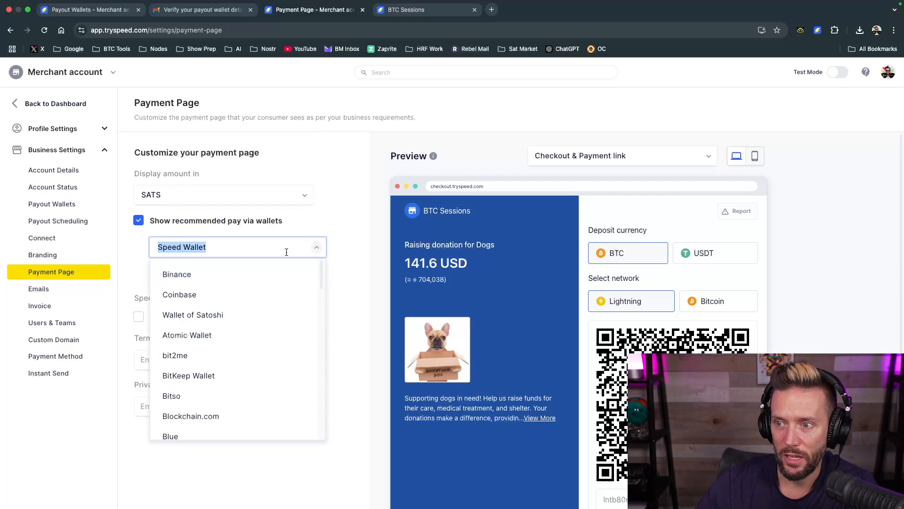
scroll(212, 349, down, 4)
scroll(212, 349, down, 4)
click(358, 259)
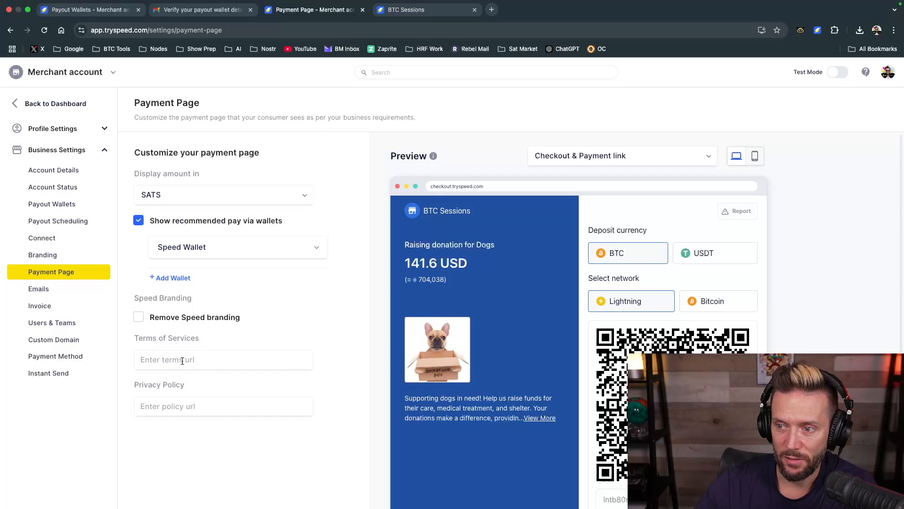
View the Emails settings, including the sending domain and the support email preferences
click(40, 288)
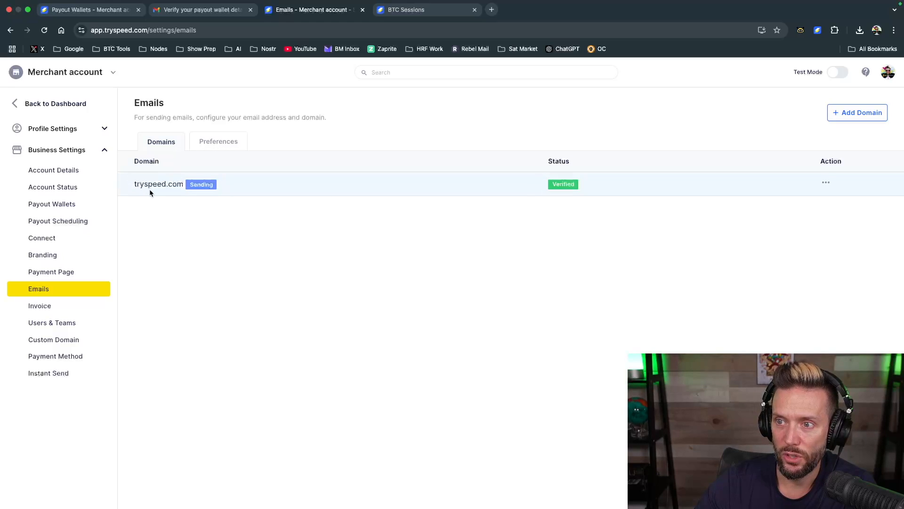
mouse_move(145, 186)
mouse_down()
mouse_move(167, 186)
mouse_move(157, 186)
mouse_up()
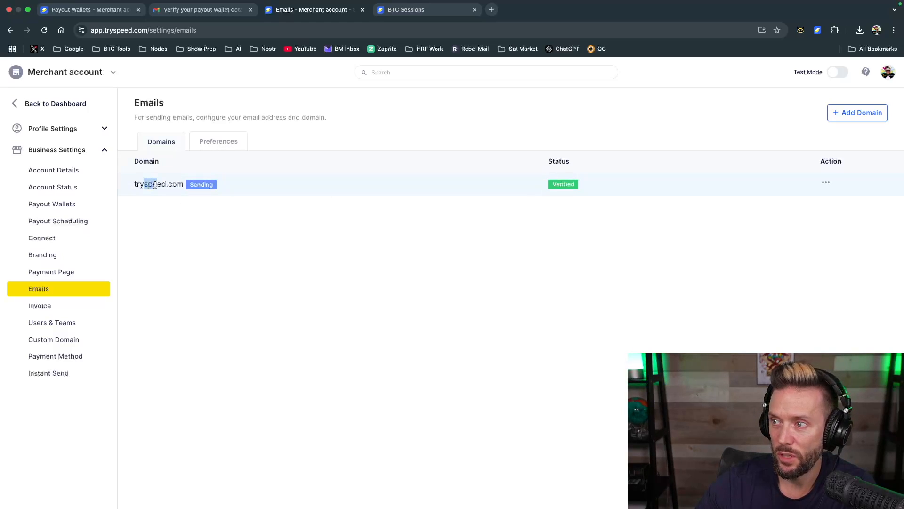
click(205, 143)
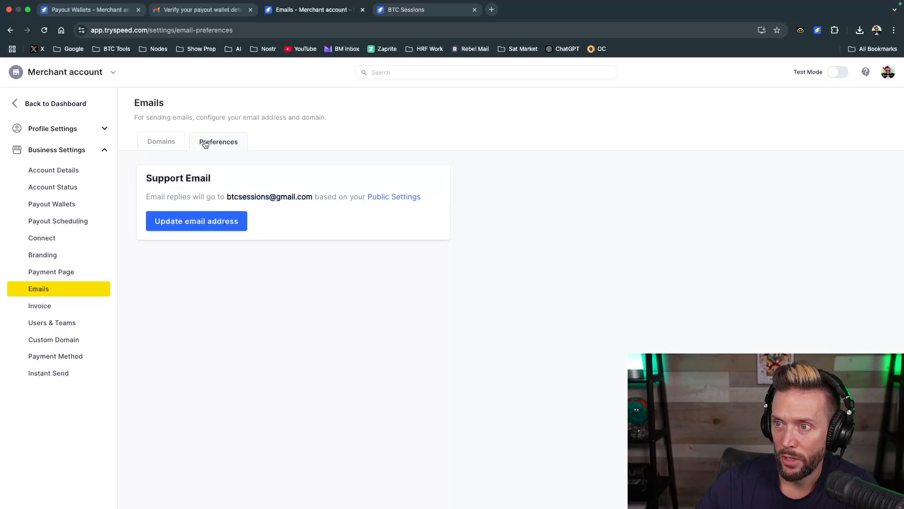
click(163, 142)
Look through the Invoice settings, including the prefix, PDF option, default memo, footer and payment terms
click(43, 306)
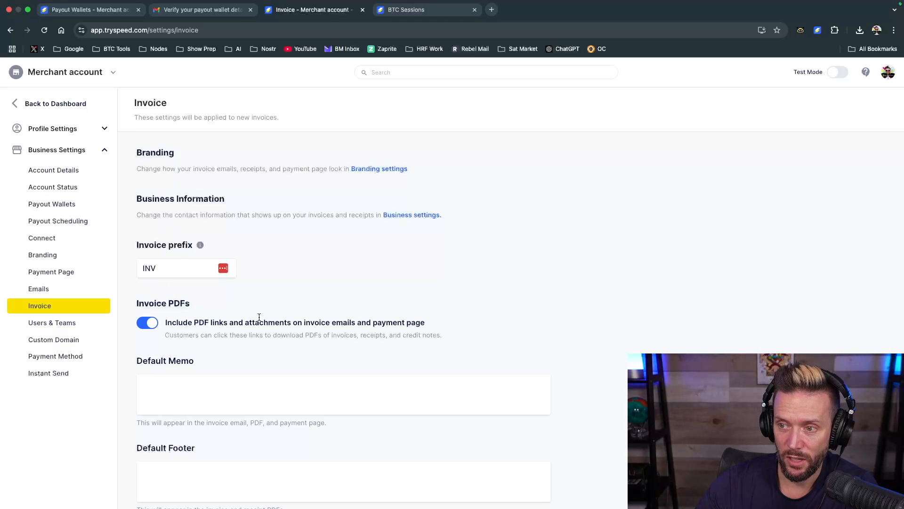
scroll(240, 365, down, 5)
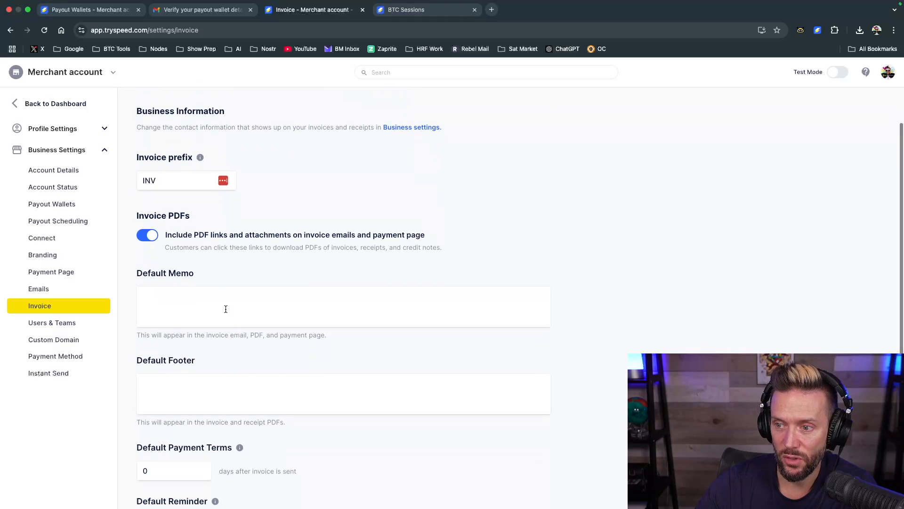
scroll(230, 382, up, 5)
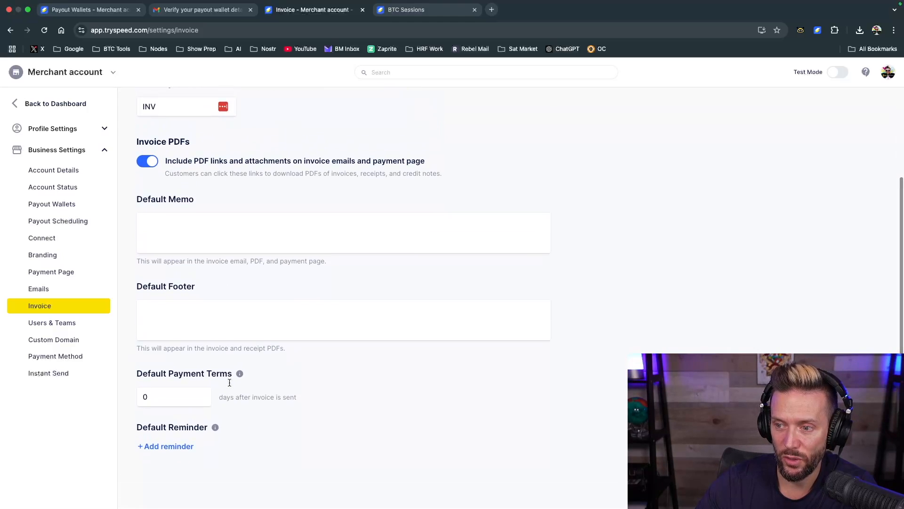
View the Users & Teams member list and the Custom Domain settings for checkout
click(53, 325)
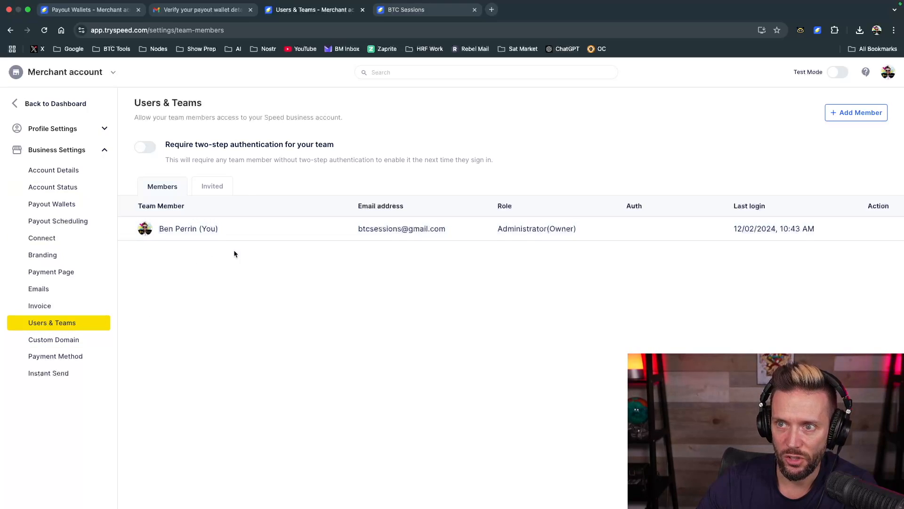
click(52, 339)
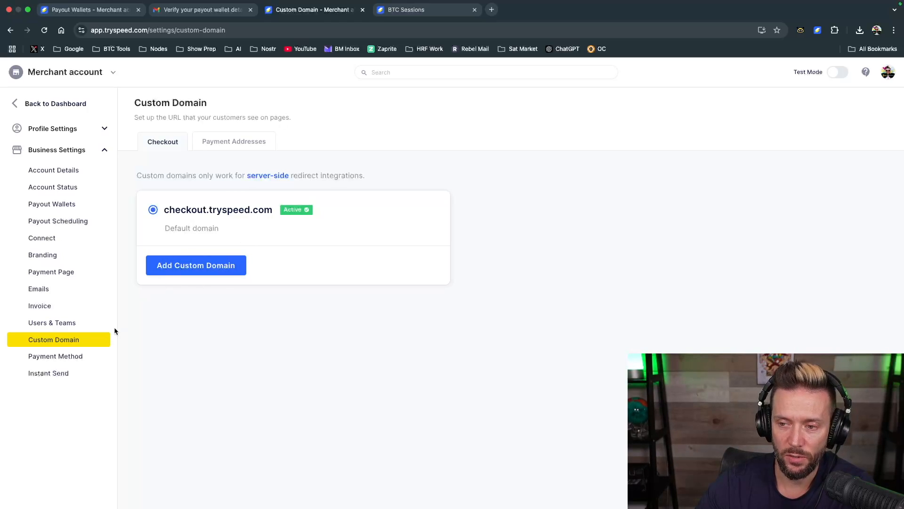
Examine the BTC and USDT options in the Payment Method settings and view the Instant Send settings
click(73, 357)
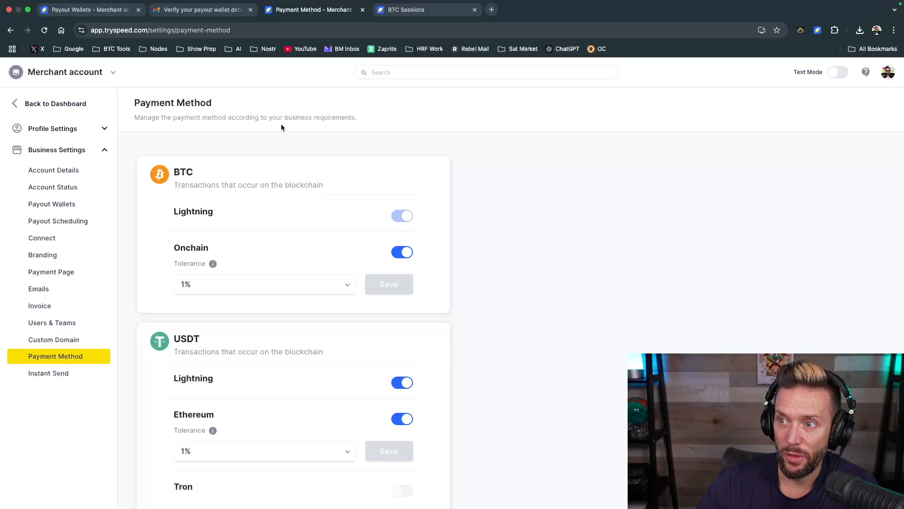
scroll(258, 226, down, 2)
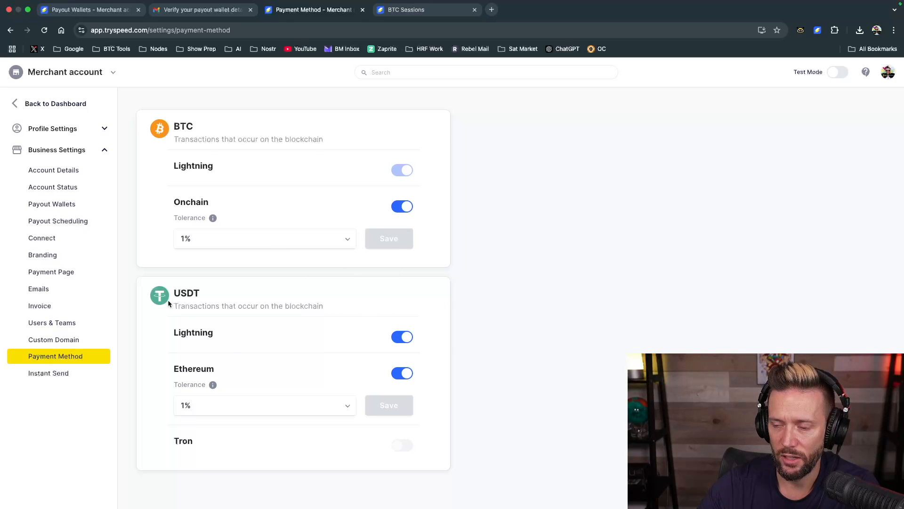
drag(176, 288, 224, 293)
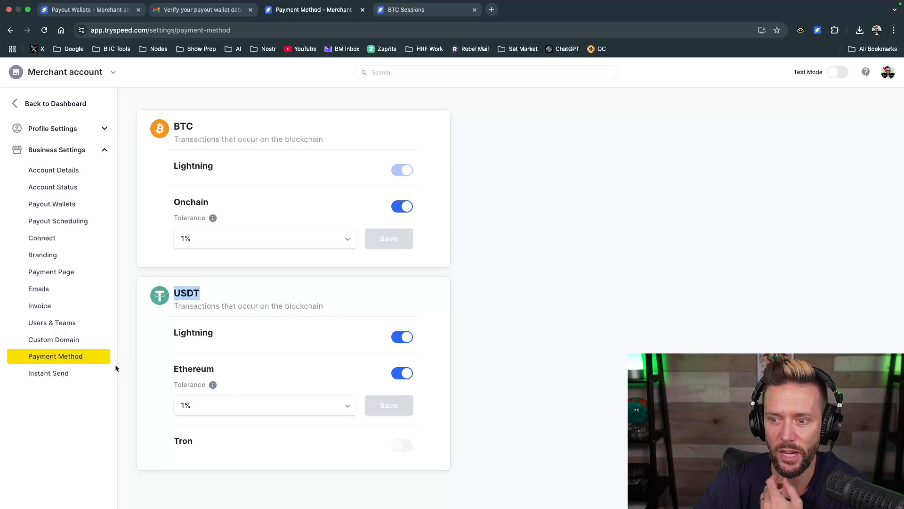
click(60, 373)
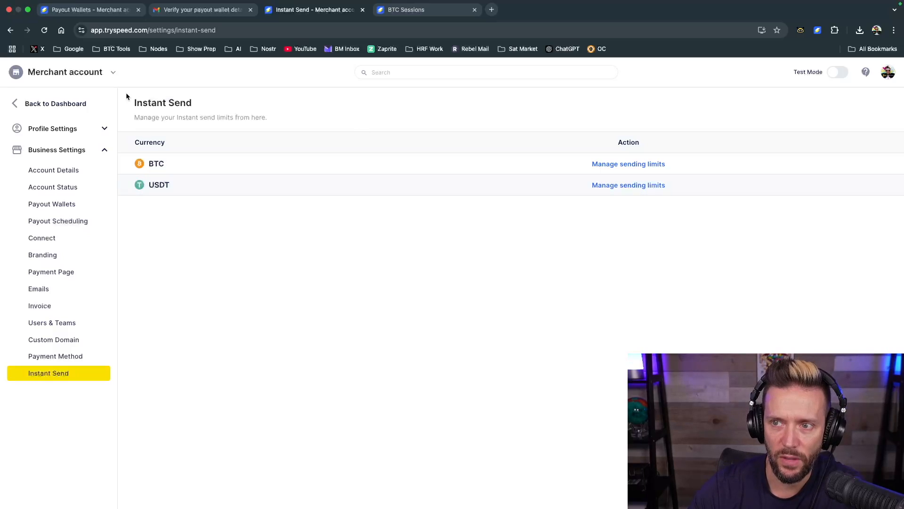
Create a standard secret API key named test1 in the developer area, authenticating with the emailed one-time verification code
click(16, 104)
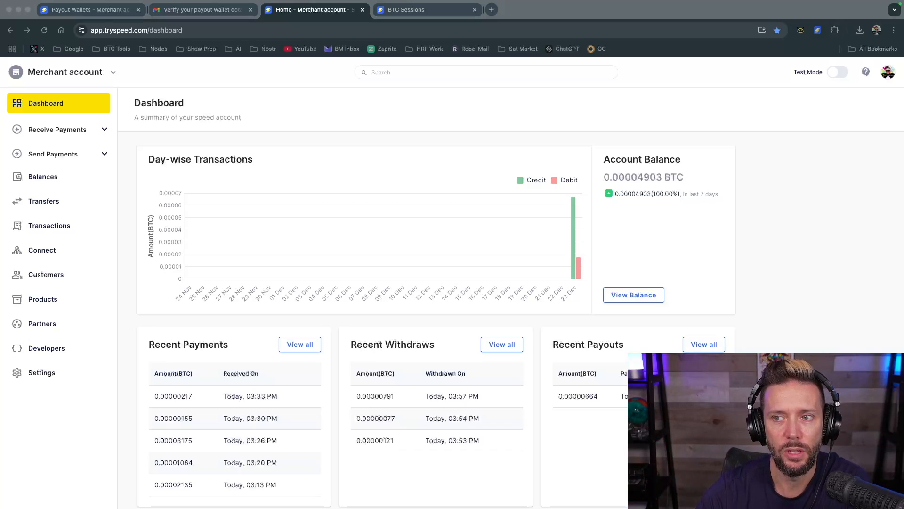
click(44, 351)
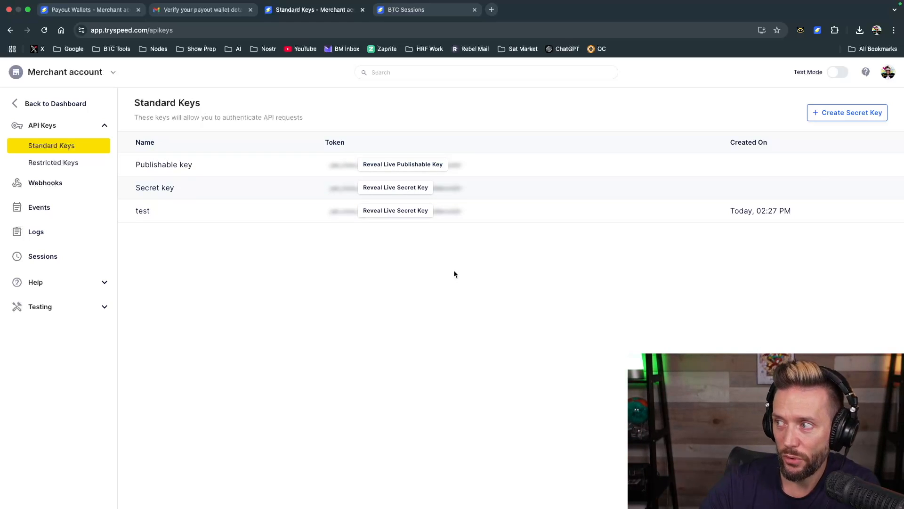
click(825, 116)
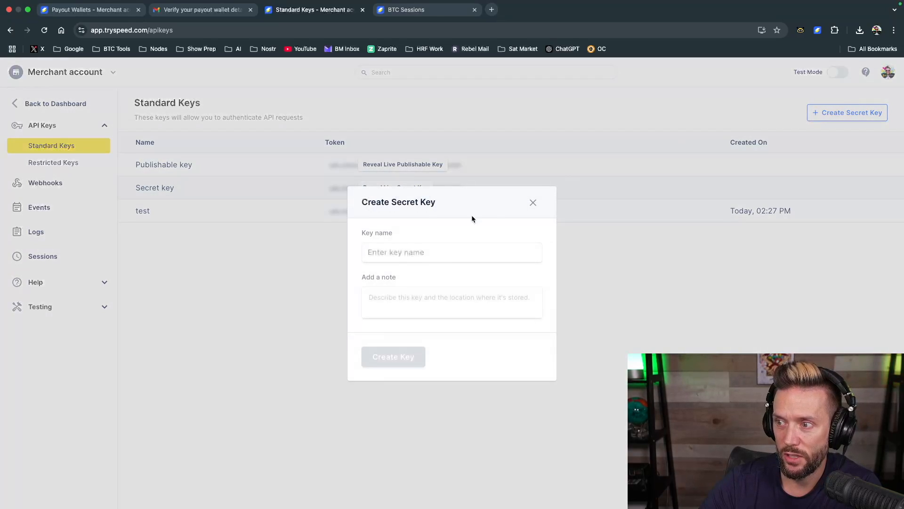
click(391, 254)
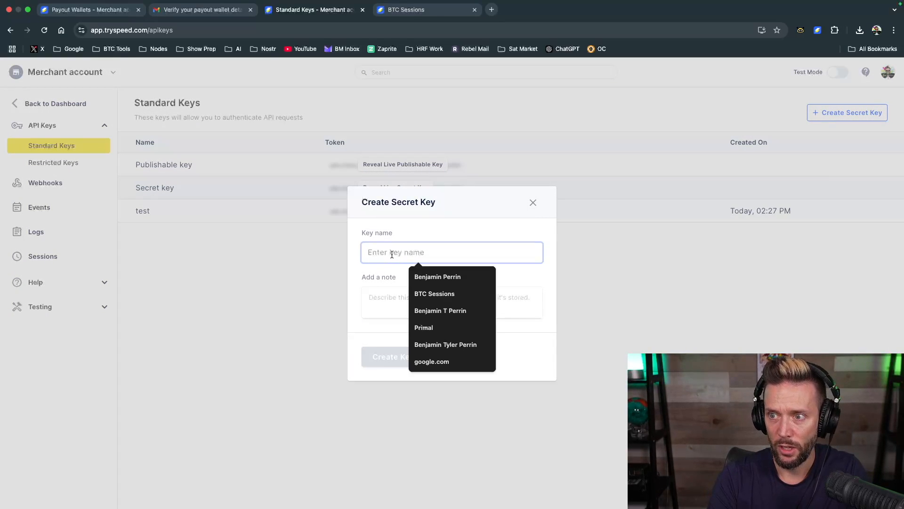
text(test1)
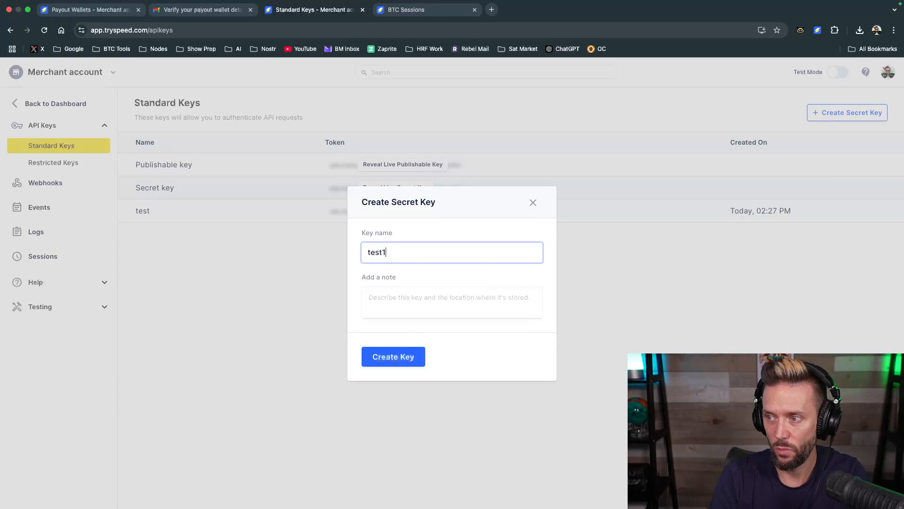
click(392, 357)
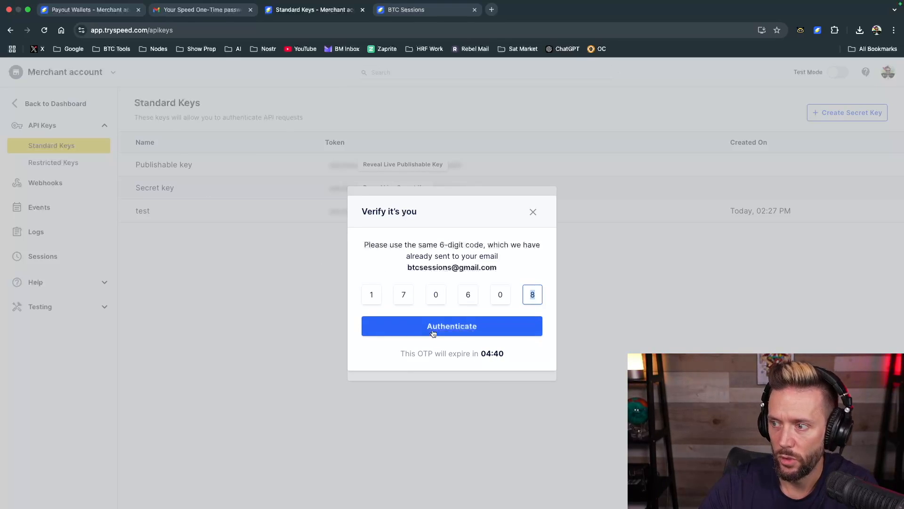
click(432, 333)
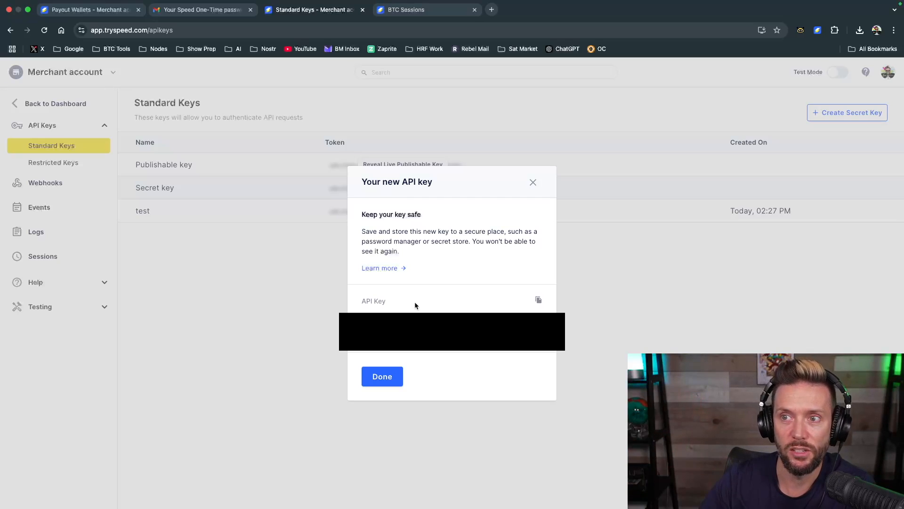
click(382, 377)
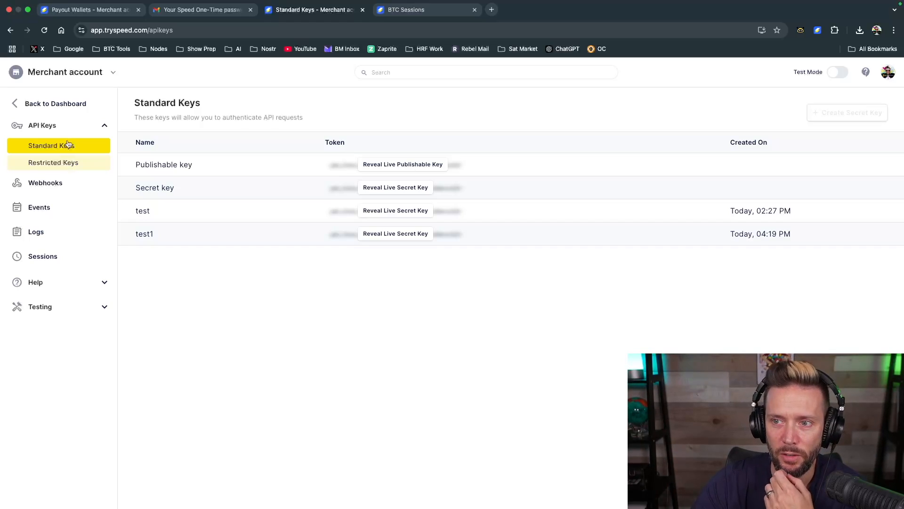
Start a restricted API key named test4 and give it Read permission for Exchange Rates
click(46, 168)
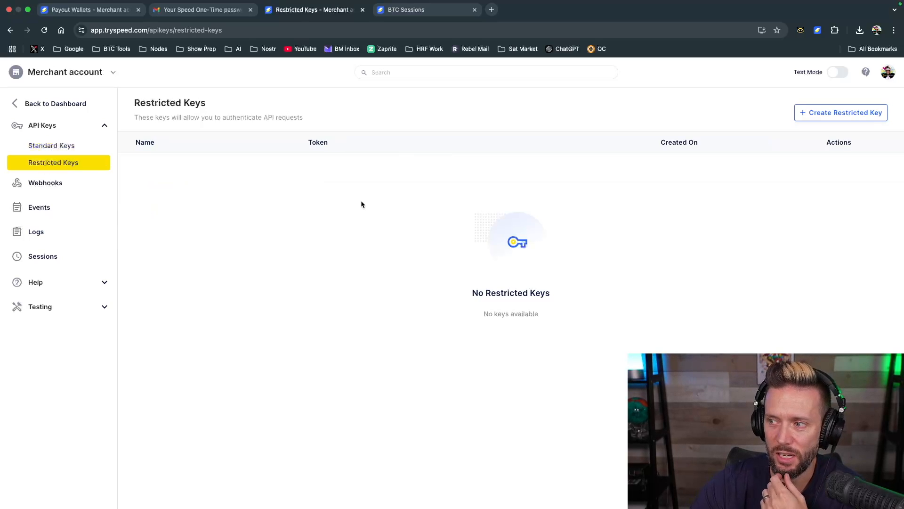
click(836, 115)
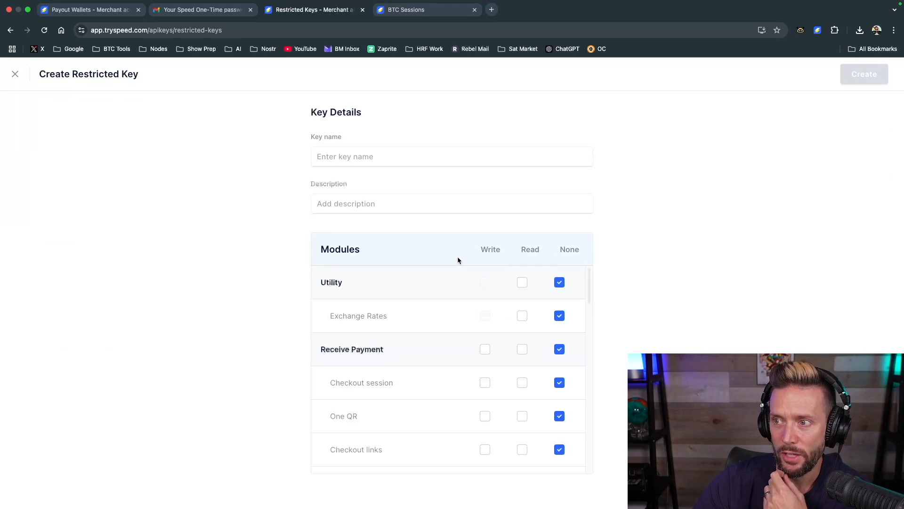
click(339, 158)
text(test4)
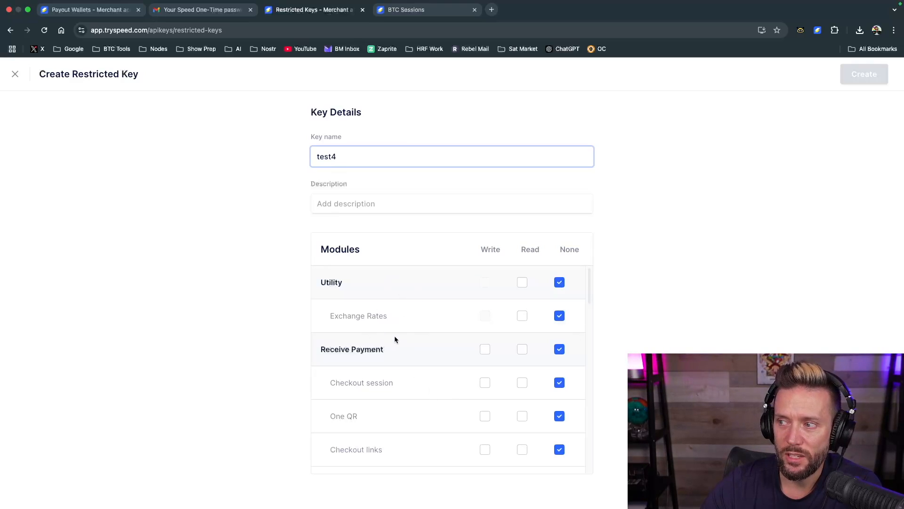
scroll(395, 336, down, 1)
scroll(394, 335, up, 1)
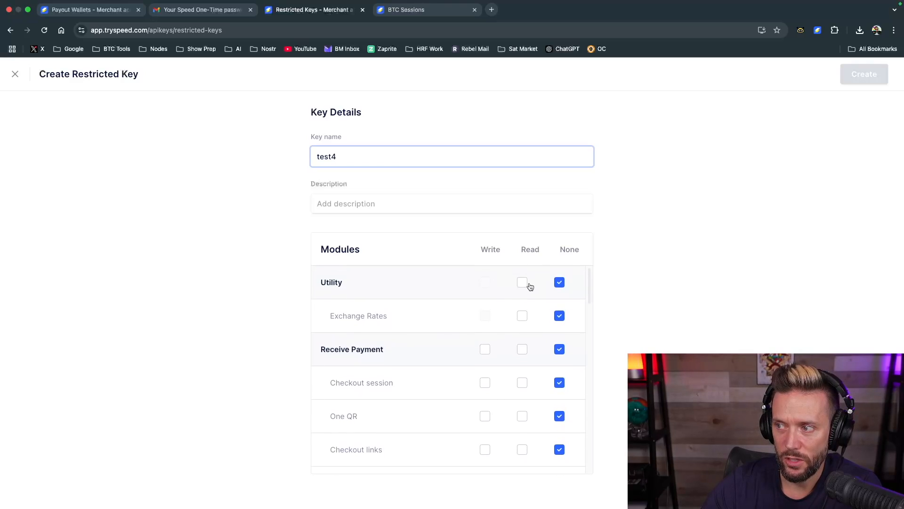
scroll(480, 318, down, 1)
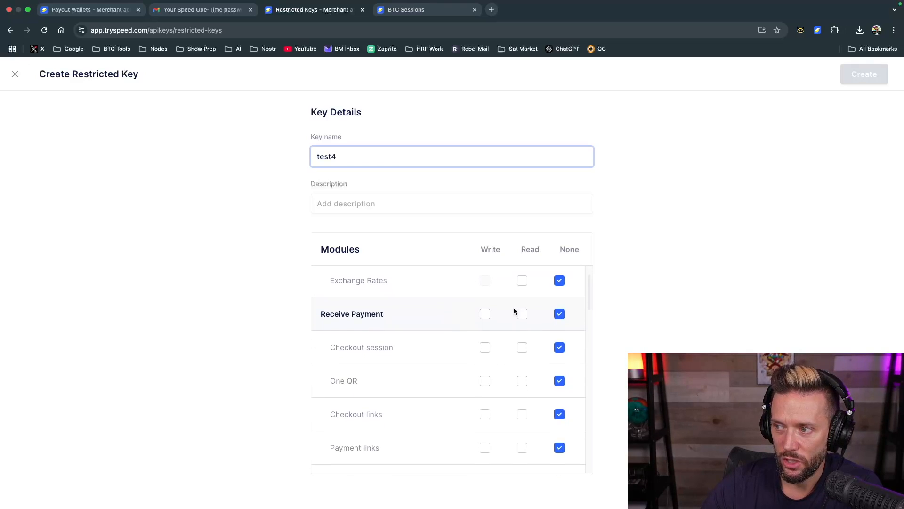
click(523, 282)
Examine the restricted key's module permissions, from Receive Payment and Billing through Connect, Developer and Send Payment
scroll(360, 360, down, 1)
scroll(359, 360, up, 1)
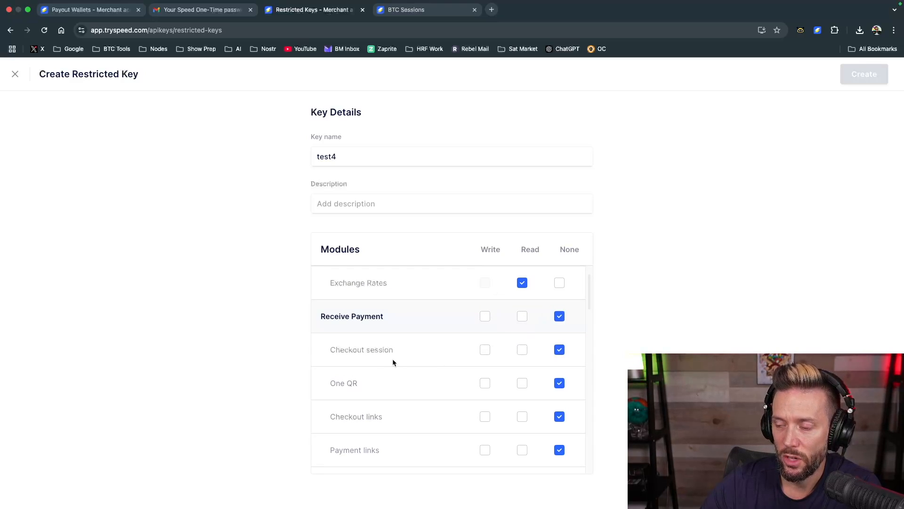
scroll(391, 360, down, 1)
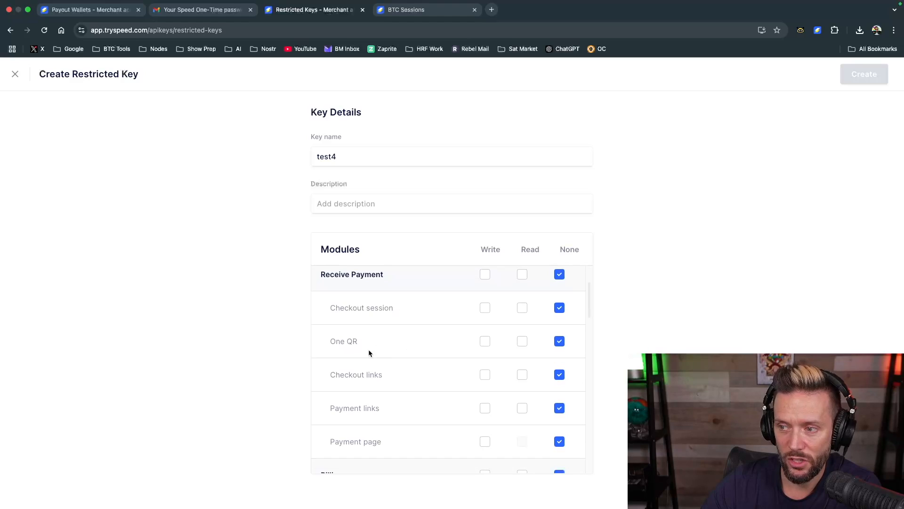
scroll(368, 353, down, 2)
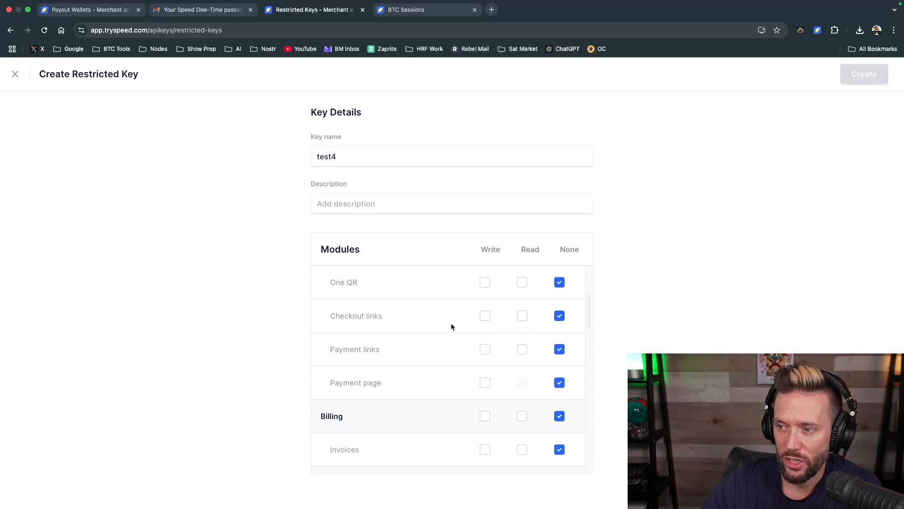
scroll(415, 380, down, 4)
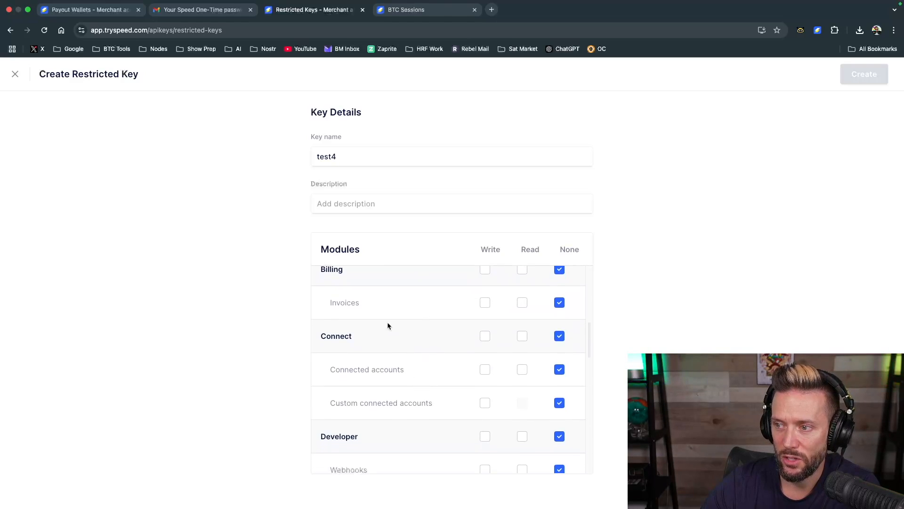
scroll(405, 352, down, 2)
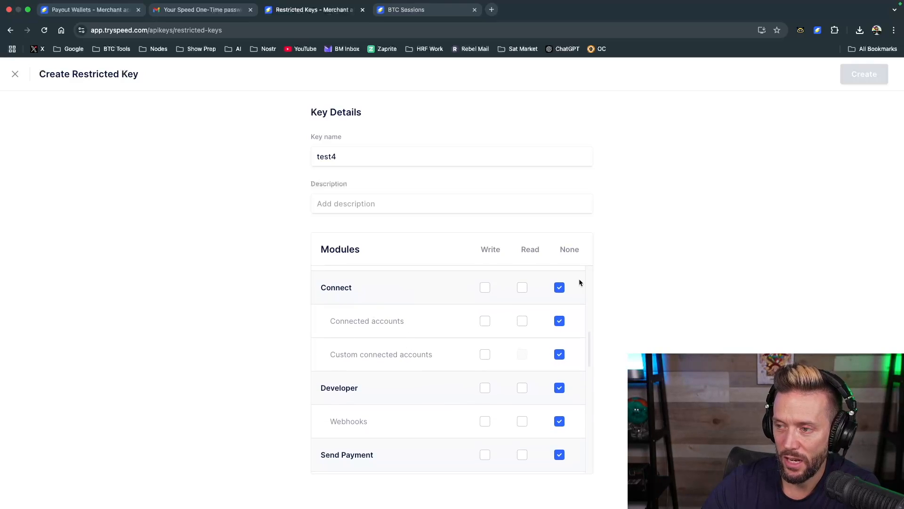
scroll(440, 372, down, 2)
scroll(360, 353, down, 2)
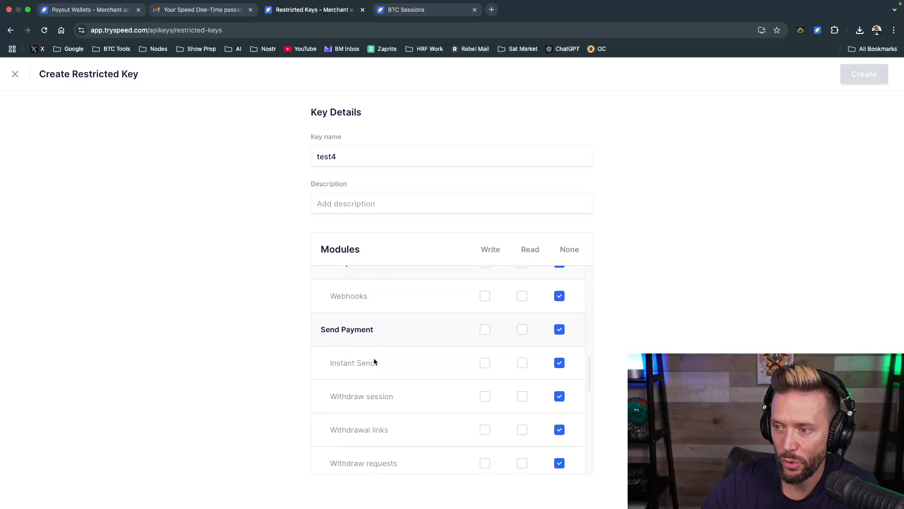
scroll(424, 351, down, 2)
scroll(424, 352, up, 1)
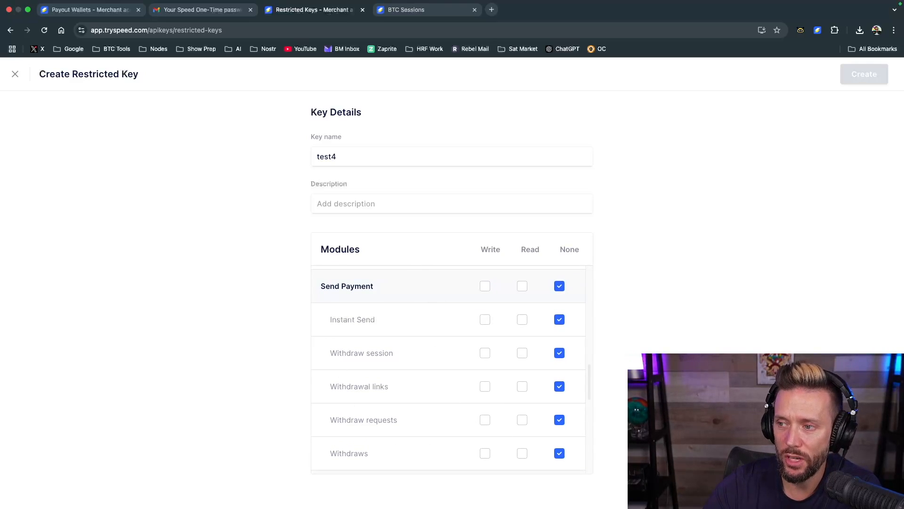
Examine the restricted key's remaining module permissions, from Send Payment through the Core entries down to Customers
scroll(404, 374, down, 1)
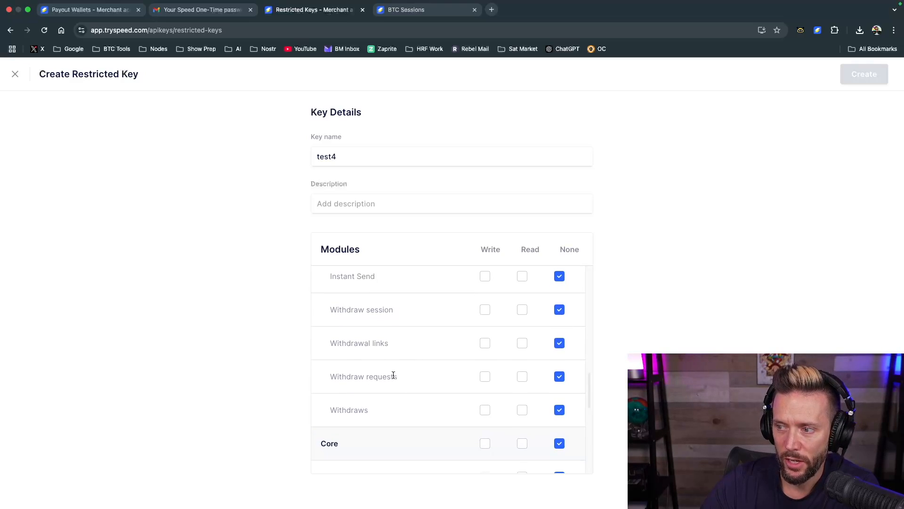
scroll(415, 378, down, 5)
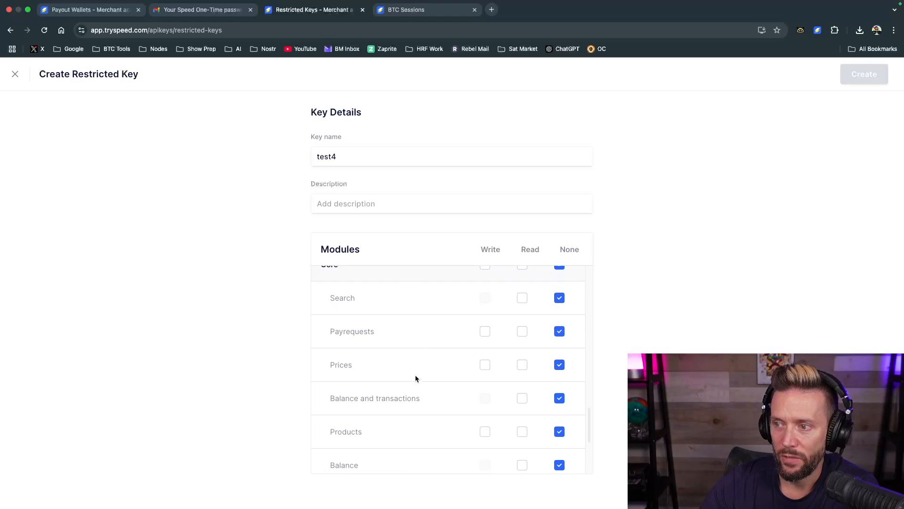
scroll(392, 366, down, 1)
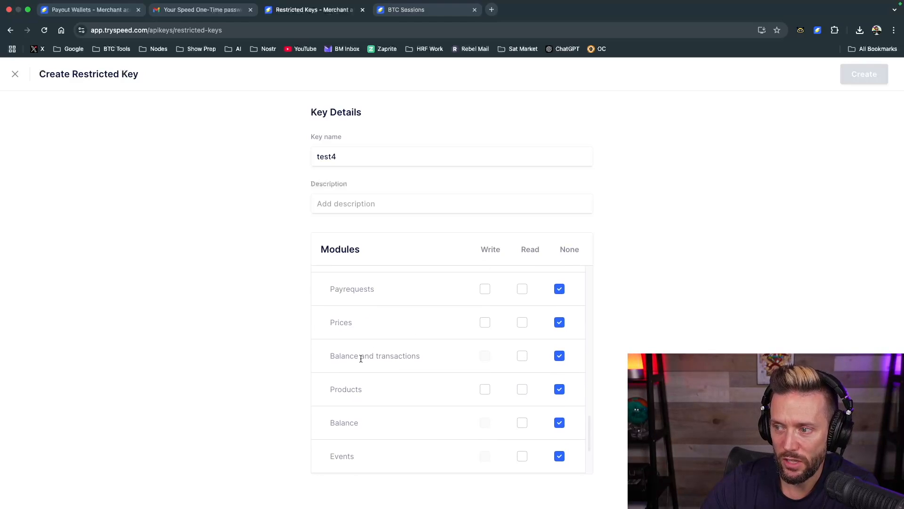
scroll(378, 402, down, 3)
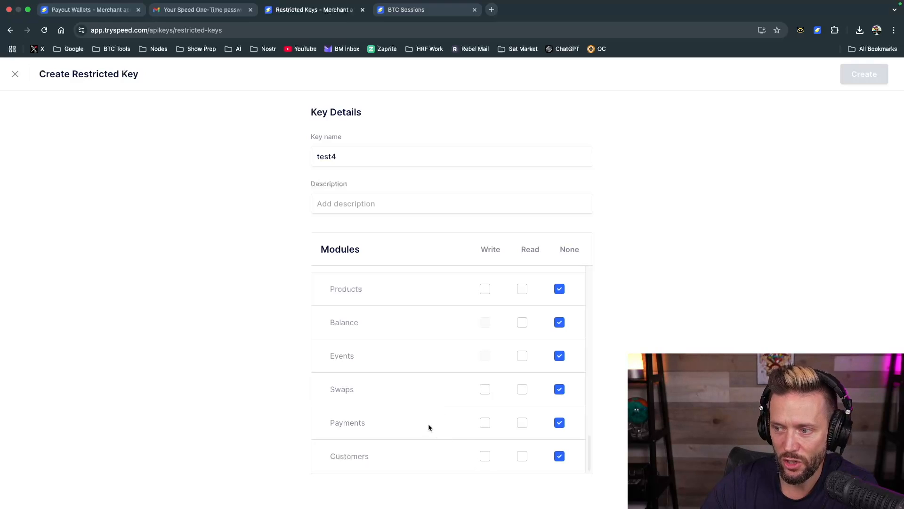
scroll(380, 315, up, 10)
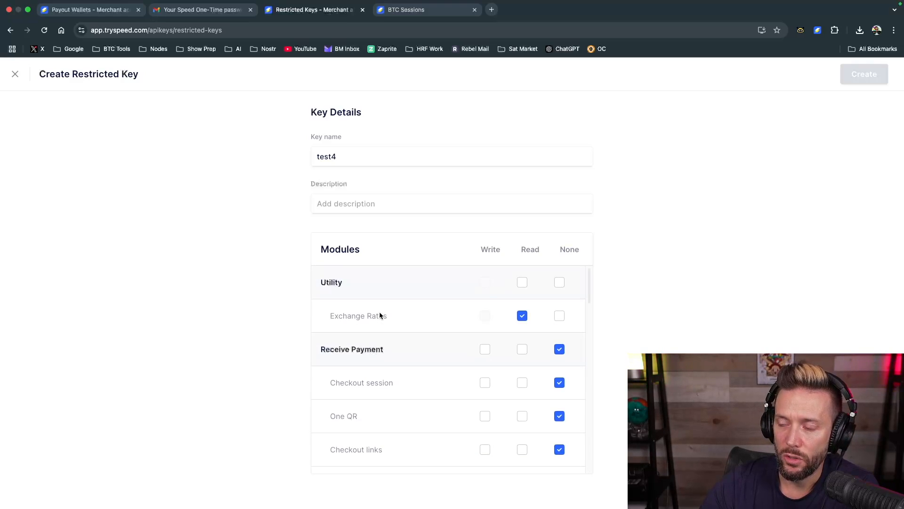
Set the Exchange Rates permission back to None and discard the restricted key form without creating the key
click(560, 319)
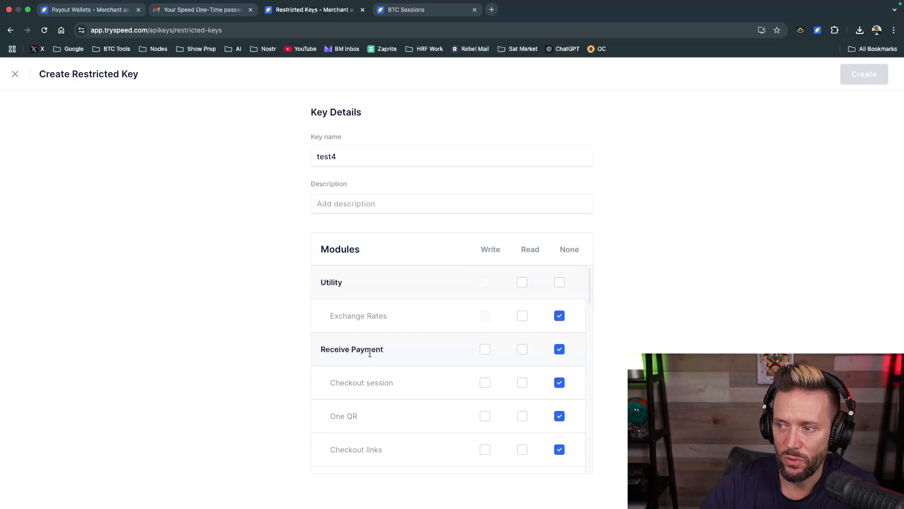
scroll(370, 368, down, 3)
scroll(370, 370, down, 3)
scroll(370, 369, up, 6)
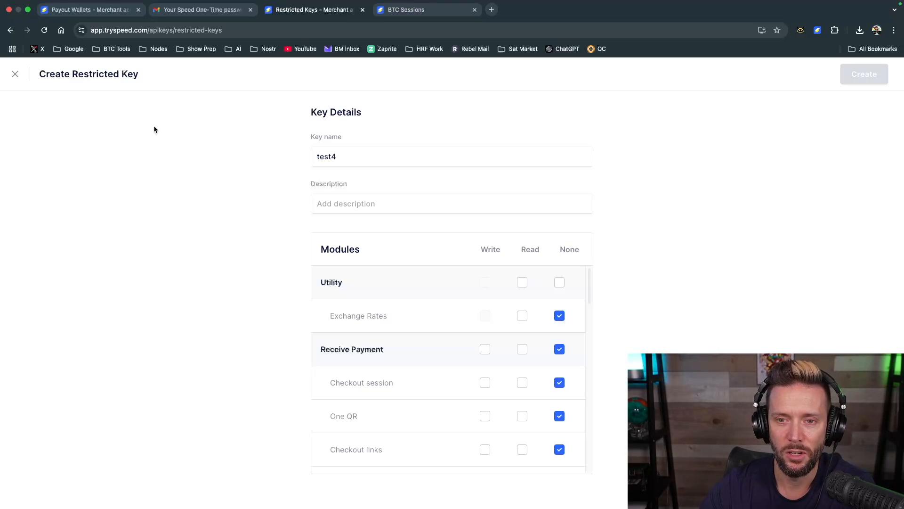
click(15, 74)
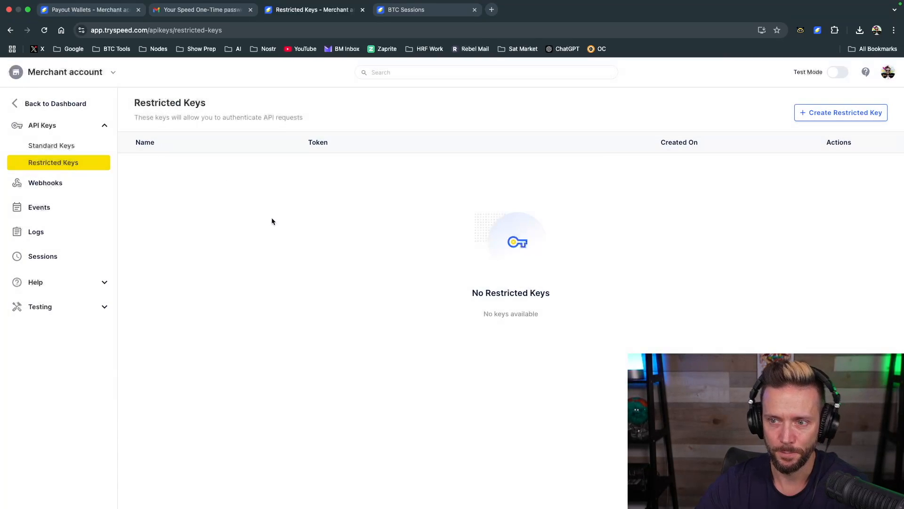
View the Webhooks page and its Add Endpoint form, then close the form without adding an endpoint
click(45, 183)
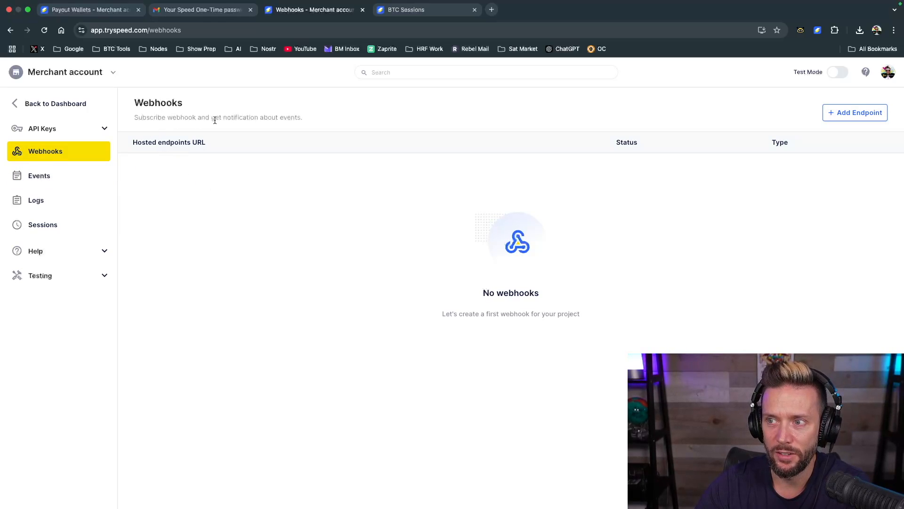
click(859, 113)
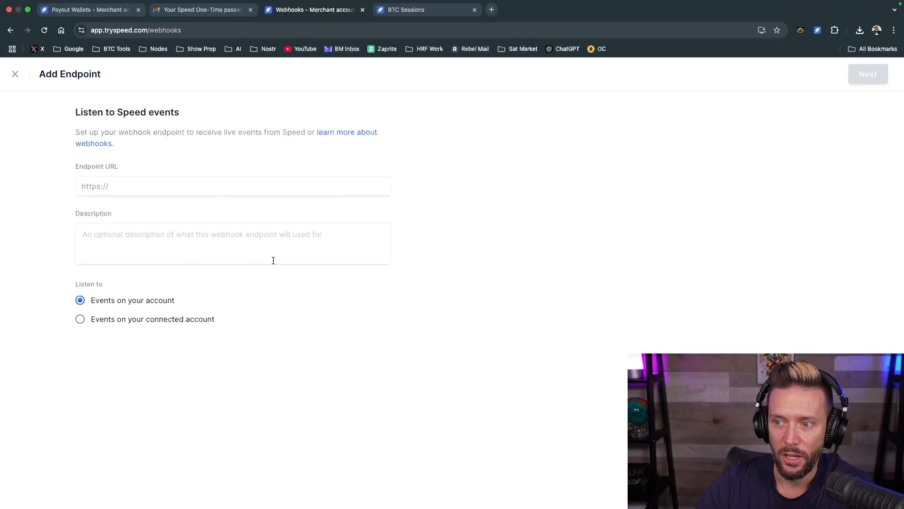
click(15, 74)
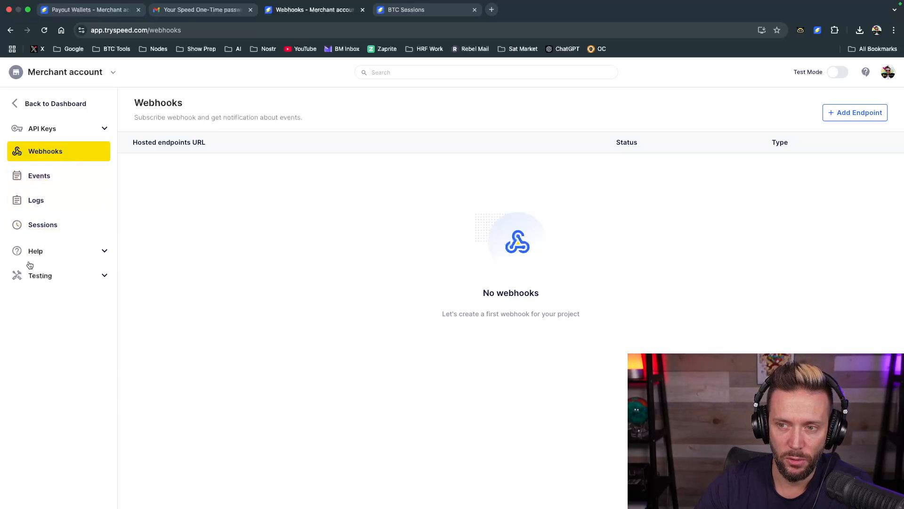
View the developer Help resources and return to the main merchant dashboard
click(104, 250)
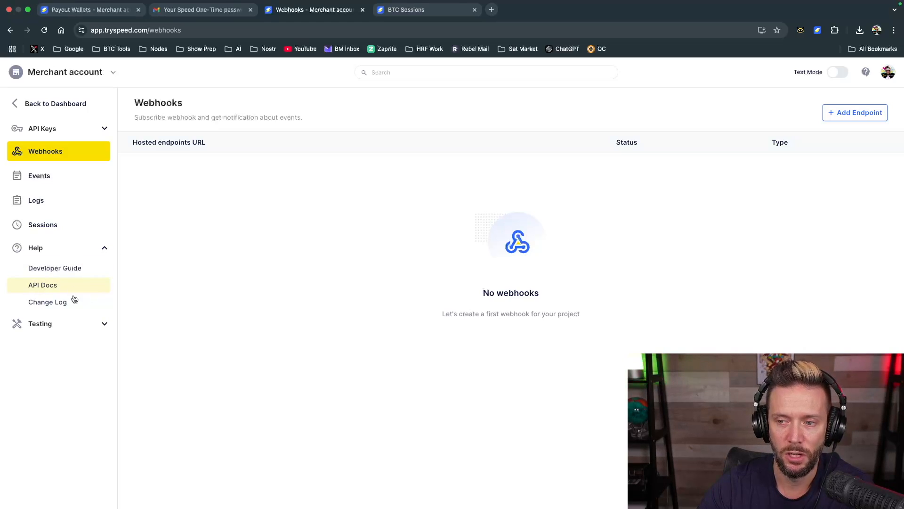
click(104, 250)
click(17, 101)
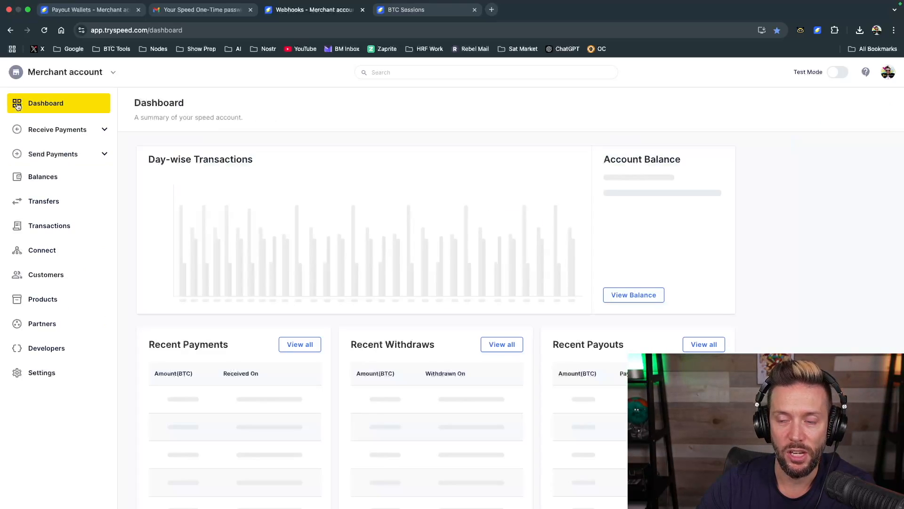